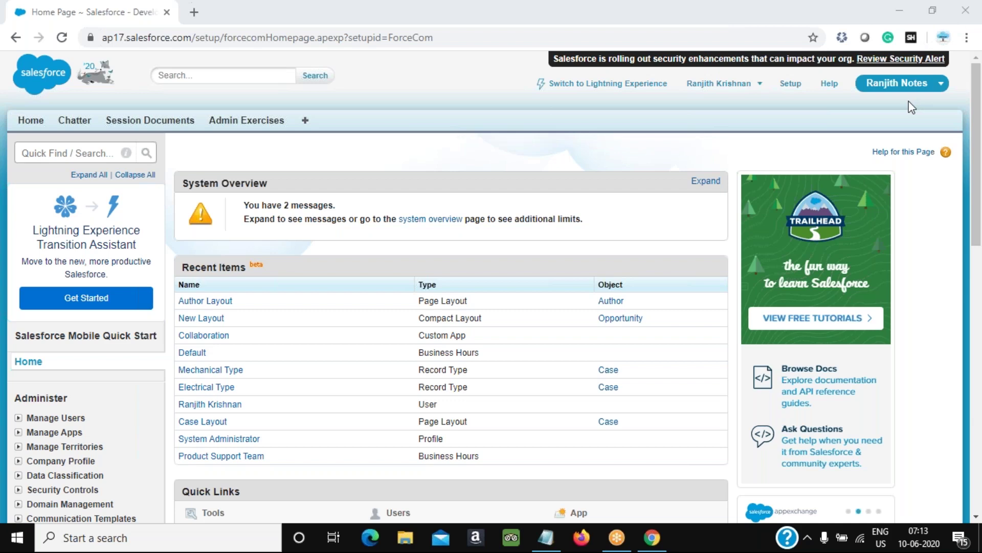
Raise the volume slightly and start a Notepad note with the heading 'Visual Flow'
{"action": "key", "text": "XF86AudioRaiseVolume"}
{"action": "key", "text": "XF86AudioRaiseVolume"}
{"action": "left_click", "coordinate": [546, 537]}
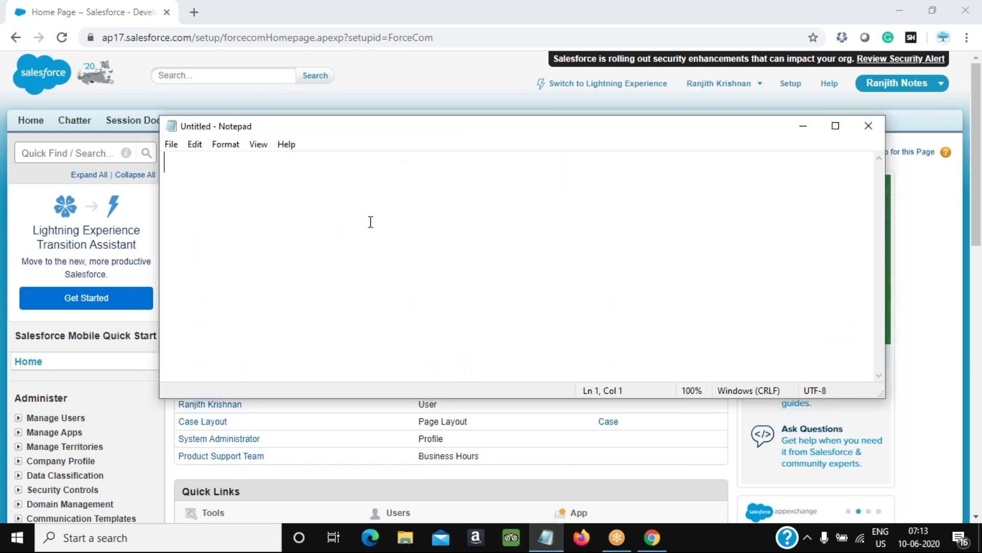
{"action": "type", "text": "V"}
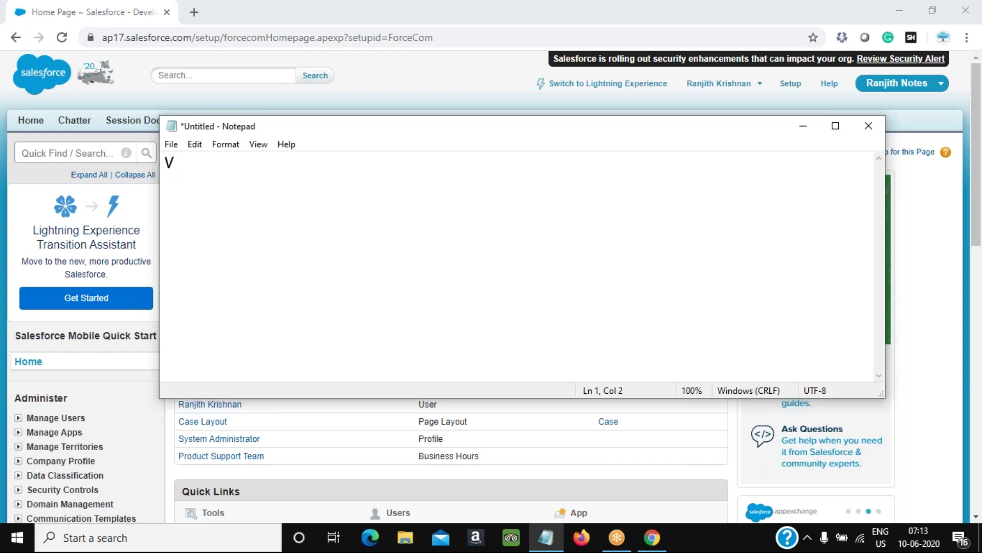
{"action": "type", "text": "isual Flow"}
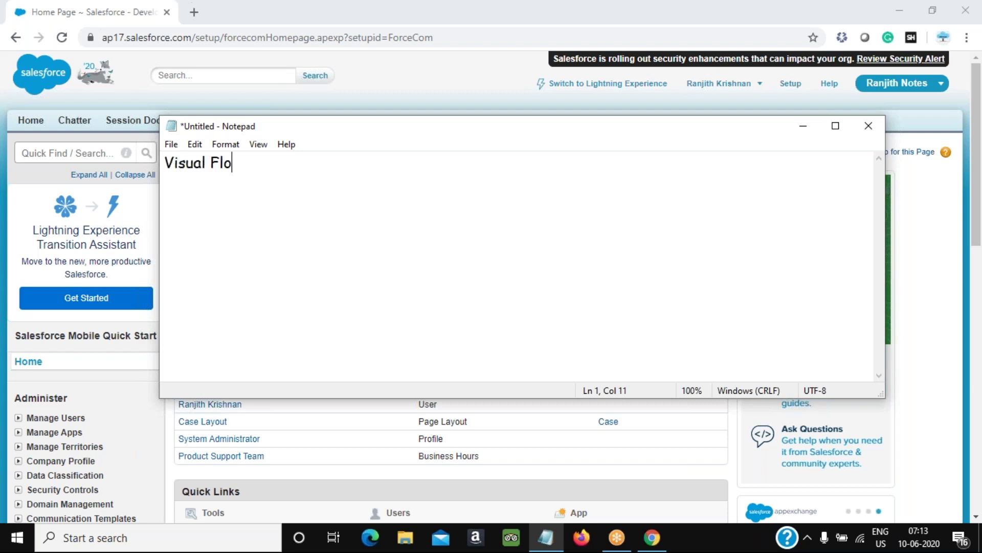
{"action": "key", "text": "Return"}
Back in Salesforce Setup, expand Create and then Workflow & Approvals to reveal Flows
{"action": "left_click", "coordinate": [482, 92]}
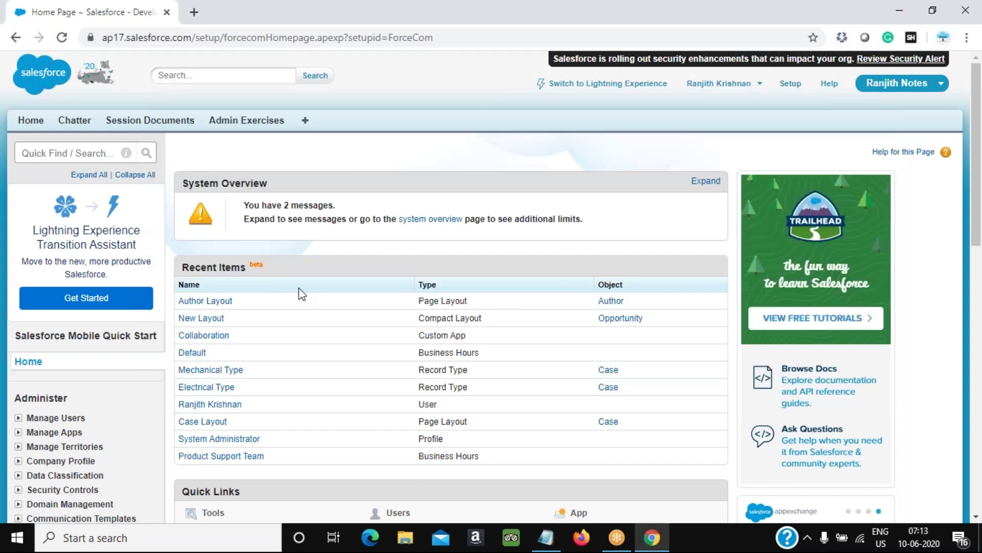
{"action": "scroll", "coordinate": [300, 292], "scroll_direction": "down", "scroll_amount": 12}
{"action": "scroll", "coordinate": [77, 174], "scroll_direction": "up", "scroll_amount": 2}
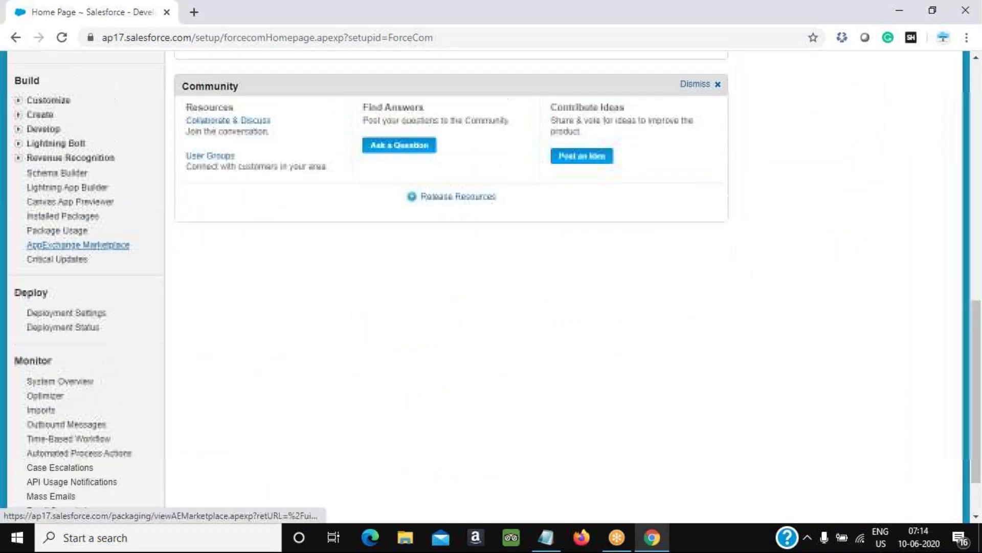
{"action": "left_click", "coordinate": [19, 115]}
{"action": "left_click", "coordinate": [31, 302]}
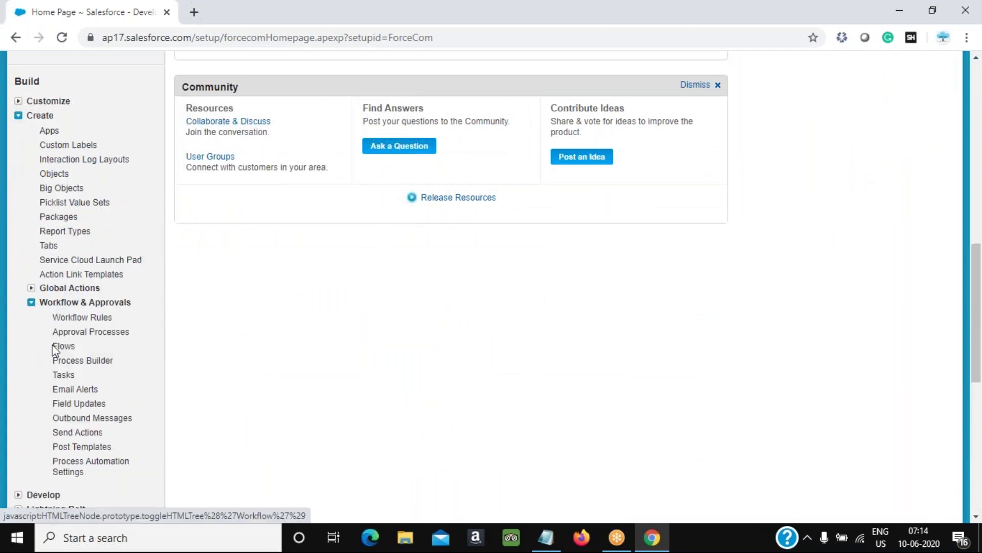
{"action": "scroll", "coordinate": [72, 307], "scroll_direction": "down", "scroll_amount": 3}
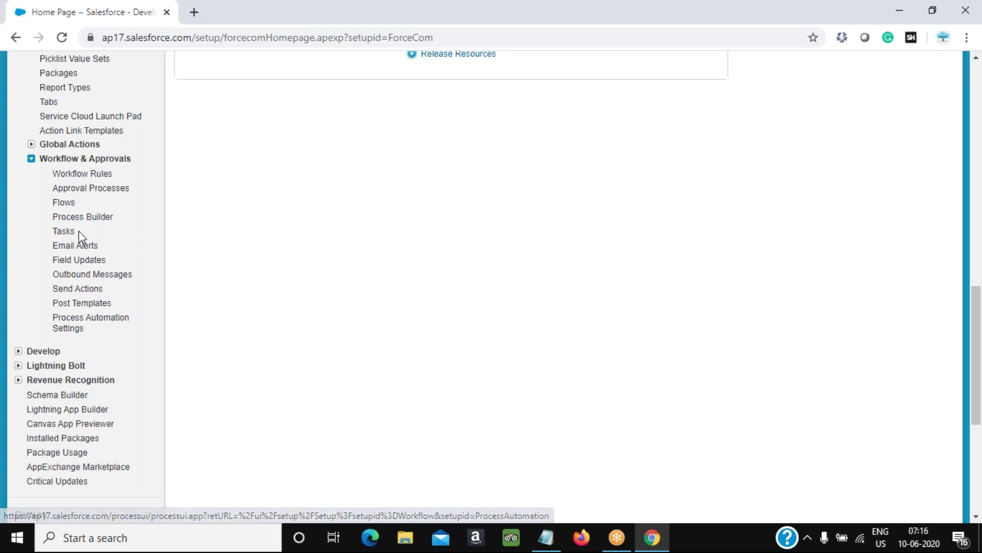
Open the Flows page from Workflow & Approvals in the Setup sidebar
{"action": "left_click", "coordinate": [68, 203]}
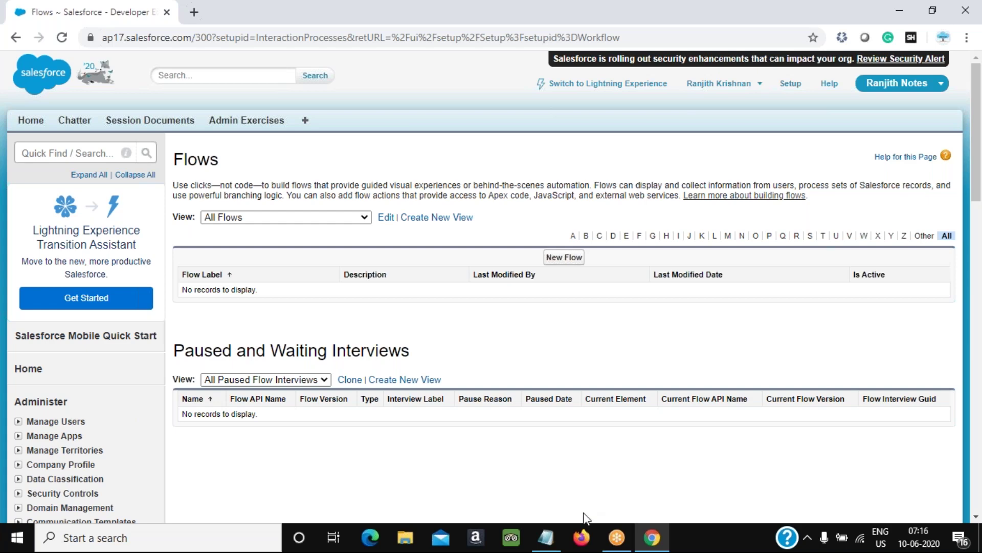
Launch Microsoft Paint through Windows search
{"action": "key", "text": "super"}
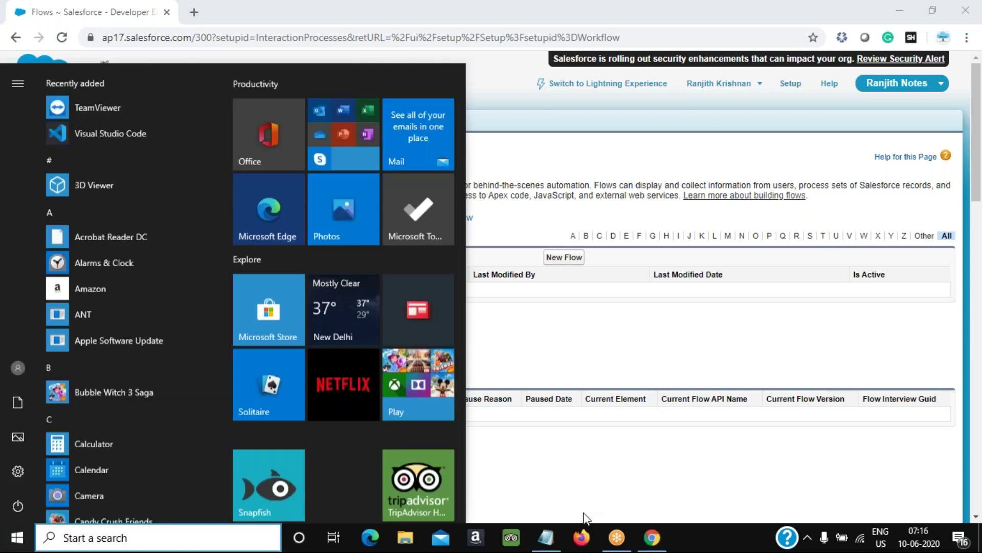
{"action": "type", "text": "paint"}
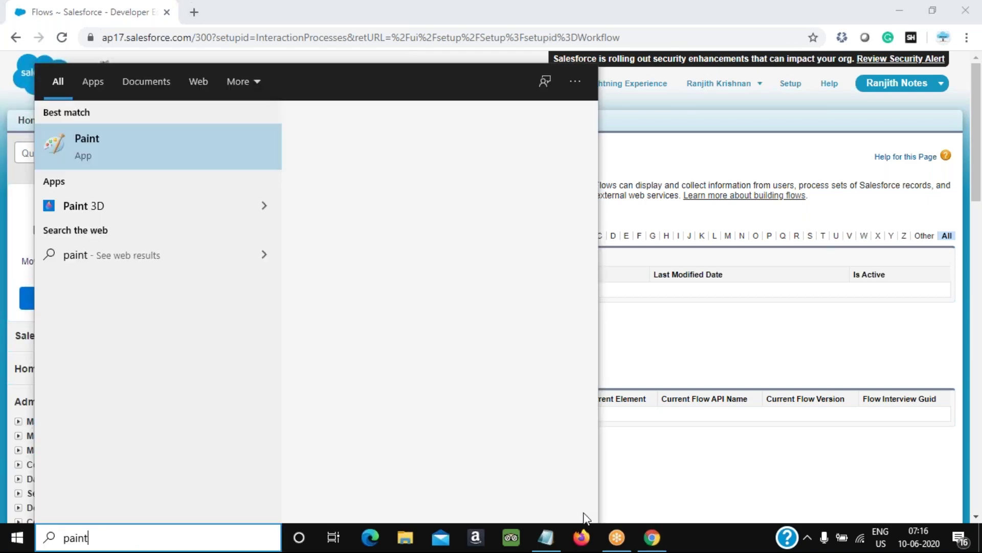
{"action": "key", "text": "Return"}
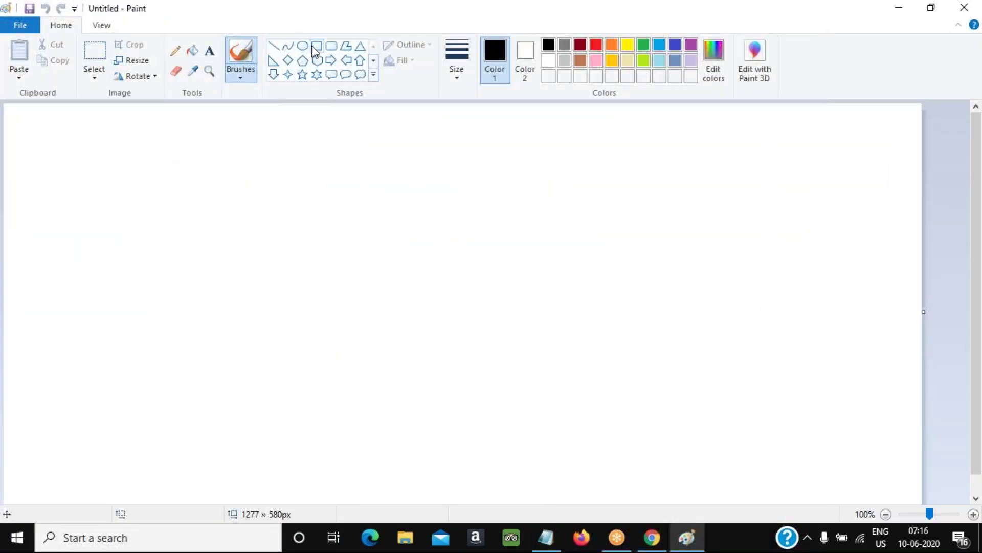
Draw three rectangles side by side, resizing the third to match the others
{"action": "left_click", "coordinate": [317, 45]}
{"action": "left_click_drag", "start_coordinate": [92, 174], "coordinate": [248, 289]}
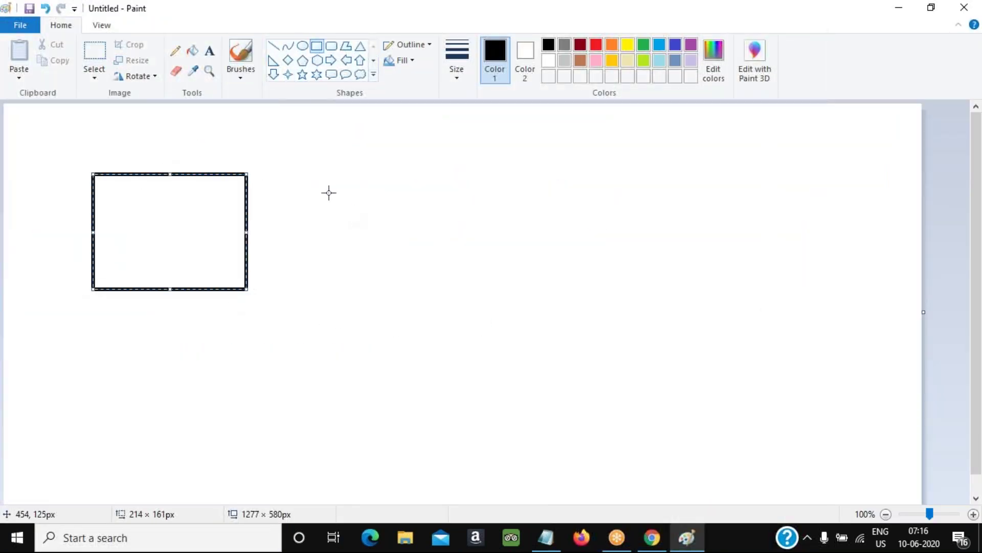
{"action": "mouse_move", "coordinate": [311, 175]}
{"action": "left_mouse_down"}
{"action": "mouse_move", "coordinate": [468, 297]}
{"action": "mouse_move", "coordinate": [451, 285]}
{"action": "left_mouse_up"}
{"action": "left_click", "coordinate": [492, 195]}
{"action": "left_click_drag", "start_coordinate": [485, 174], "coordinate": [658, 285]}
{"action": "left_click_drag", "start_coordinate": [588, 252], "coordinate": [607, 253]}
{"action": "left_click_drag", "start_coordinate": [506, 234], "coordinate": [520, 235]}
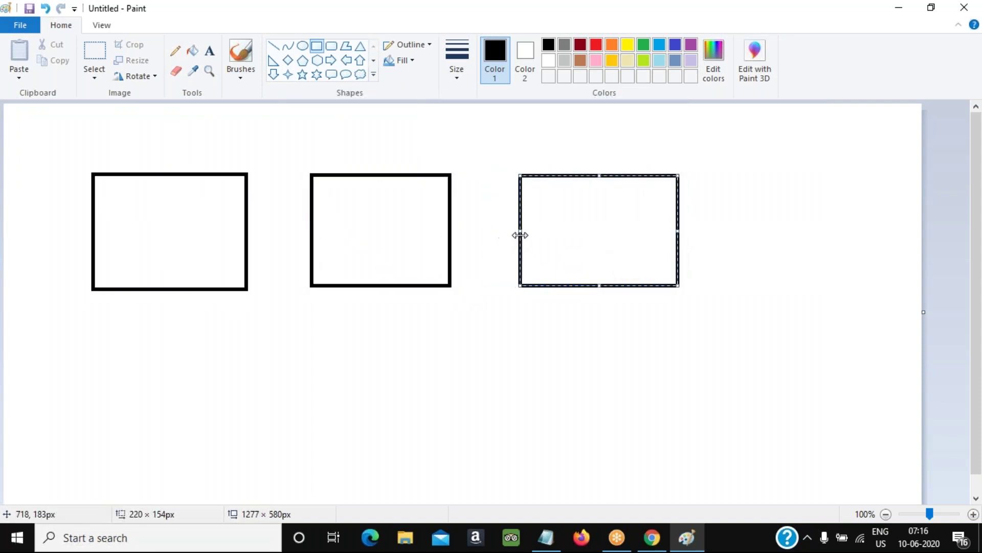
Label each of the three rectangles 'Next' near its bottom with the Text tool
{"action": "left_click", "coordinate": [212, 56]}
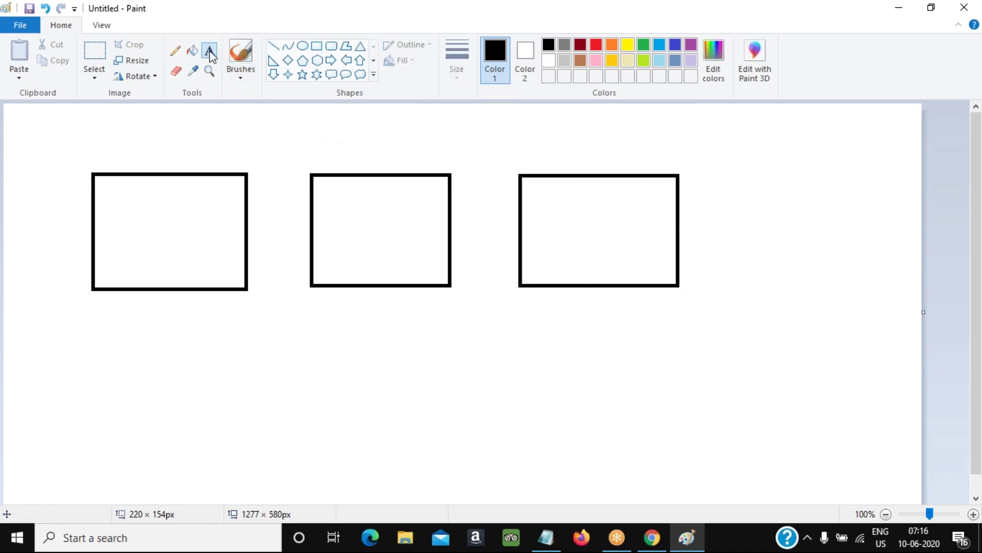
{"action": "left_click", "coordinate": [186, 271]}
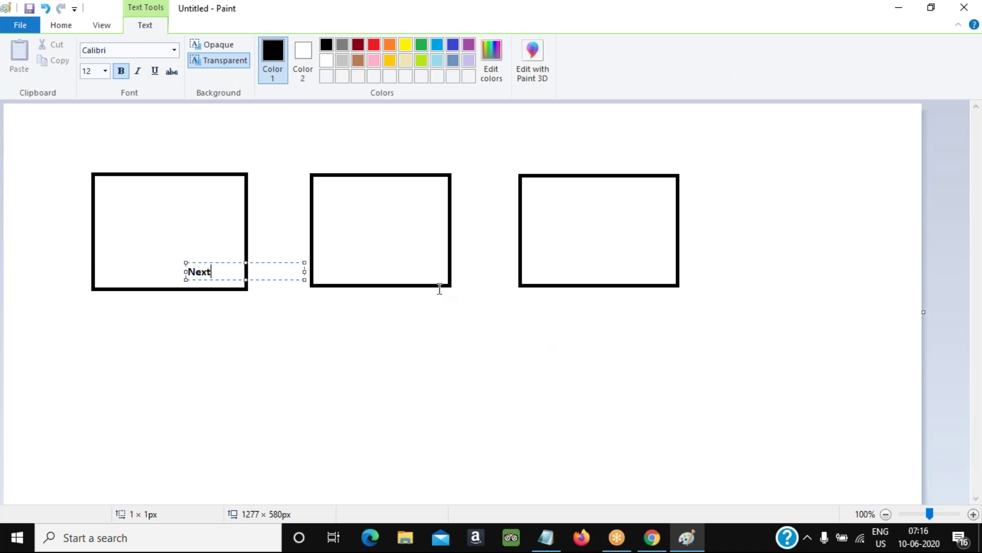
{"action": "left_click", "coordinate": [401, 268]}
{"action": "left_click", "coordinate": [400, 268]}
{"action": "type", "text": "Next"}
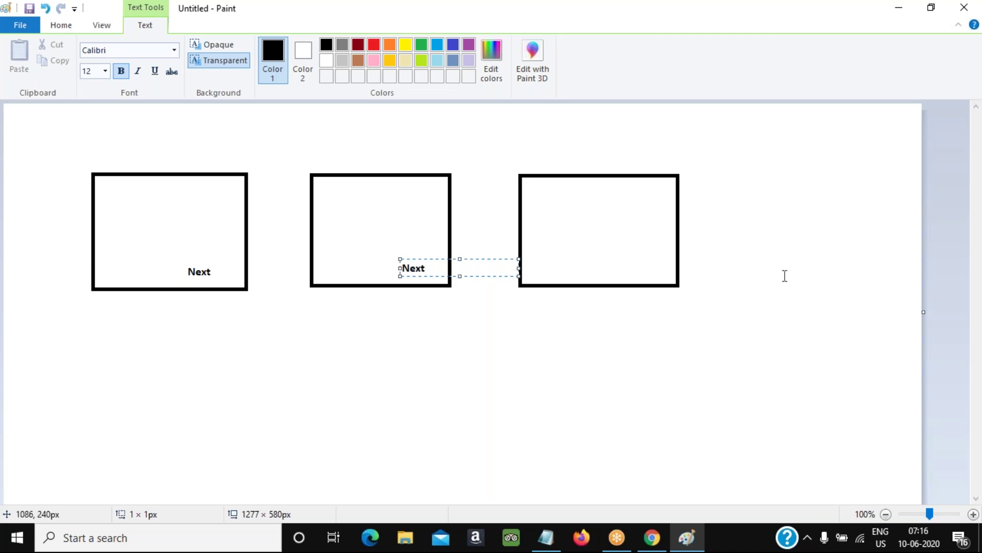
{"action": "left_click", "coordinate": [647, 275]}
{"action": "left_click", "coordinate": [631, 268]}
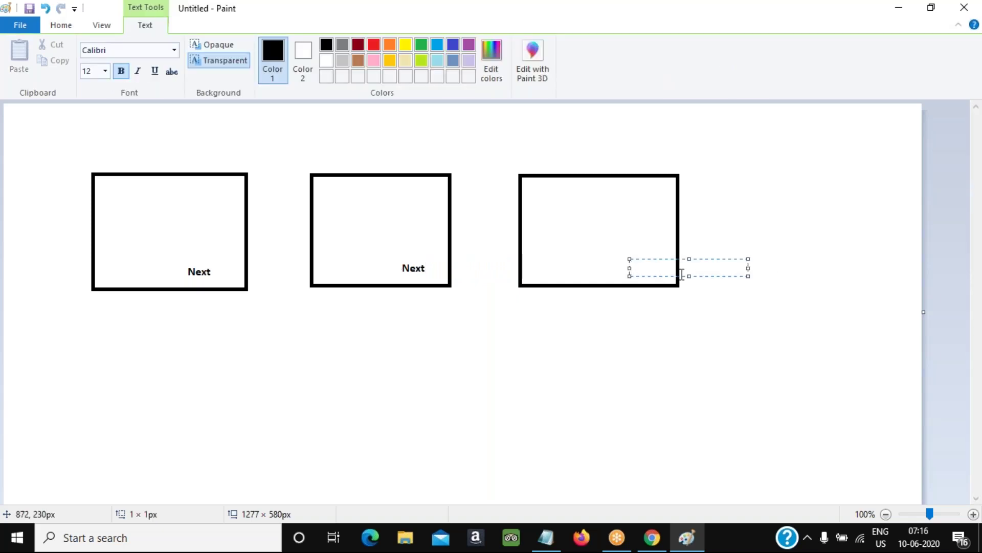
{"action": "type", "text": "Next"}
{"action": "left_click", "coordinate": [818, 287]}
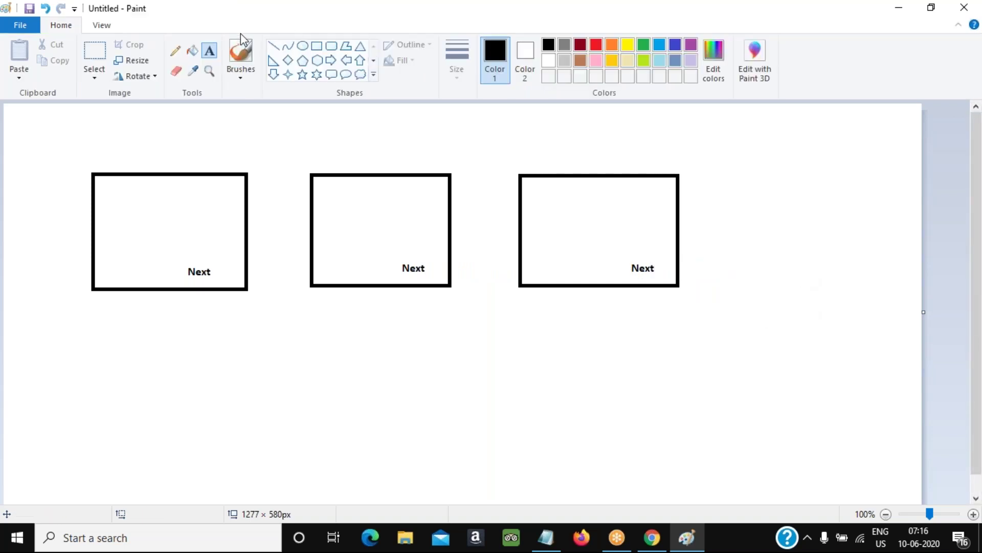
Draw a slightly taller fourth rectangle at the right end of the row
{"action": "left_click", "coordinate": [317, 46]}
{"action": "left_click_drag", "start_coordinate": [721, 174], "coordinate": [884, 280]}
{"action": "left_click_drag", "start_coordinate": [824, 265], "coordinate": [831, 267]}
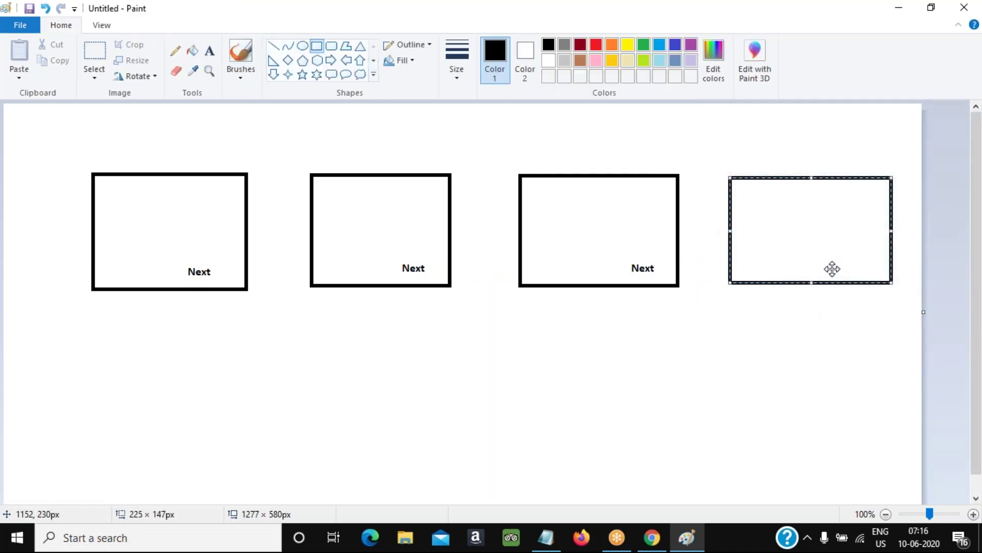
{"action": "left_click_drag", "start_coordinate": [810, 176], "coordinate": [811, 173]}
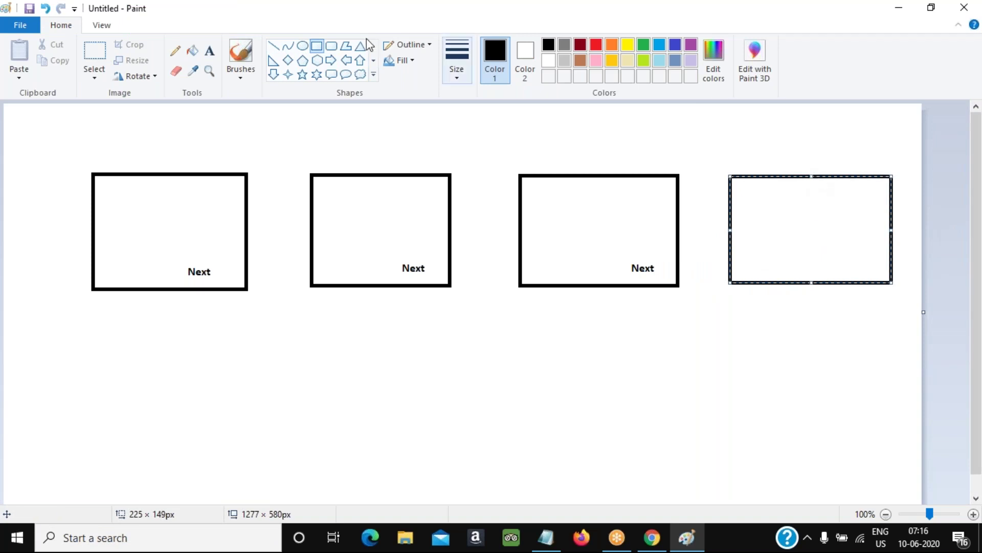
Label the fourth rectangle 'Finish'
{"action": "left_click", "coordinate": [210, 50]}
{"action": "left_click", "coordinate": [811, 264]}
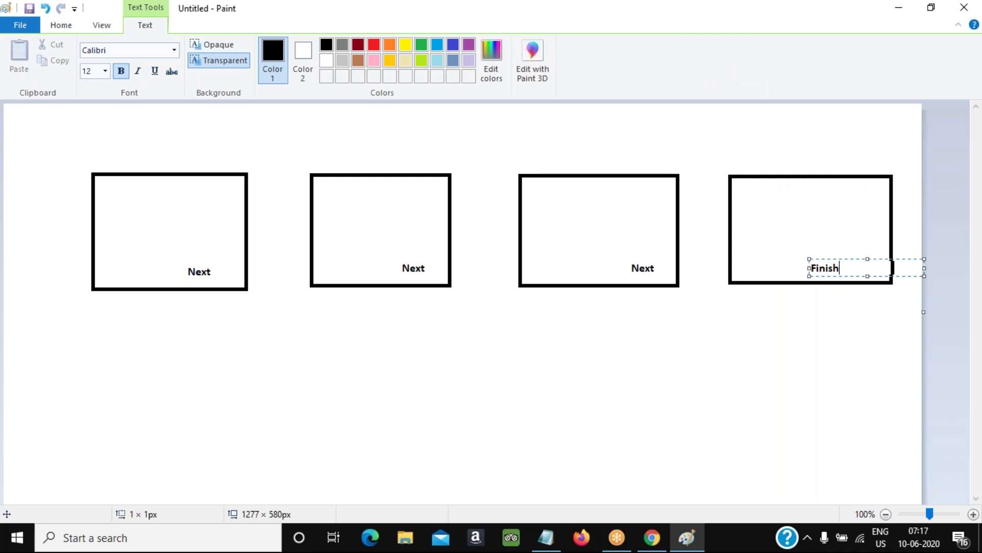
{"action": "type", "text": "Finish"}
{"action": "left_click", "coordinate": [642, 302]}
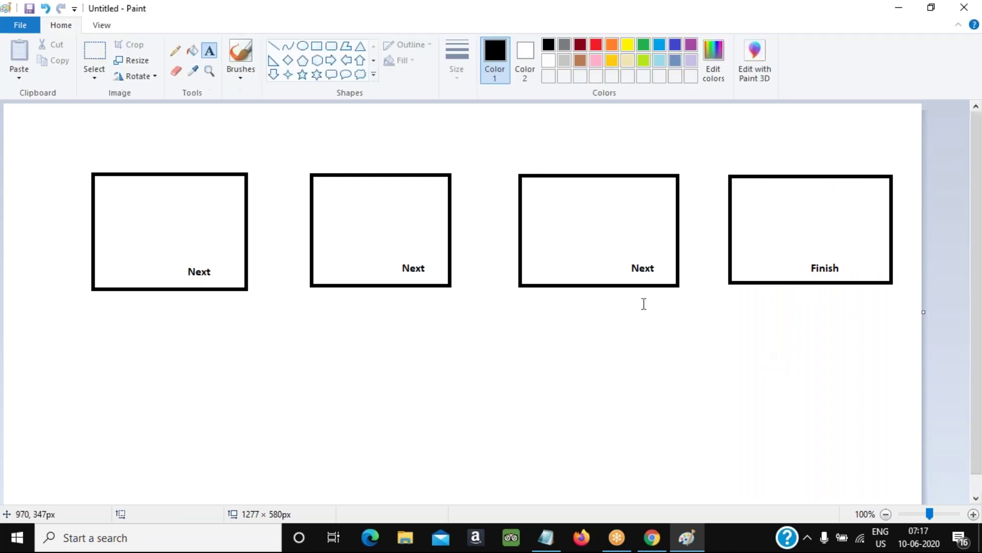
Add a 'Name:' field label near the top of the first rectangle
{"action": "left_click", "coordinate": [115, 210]}
{"action": "type", "text": "Name:"}
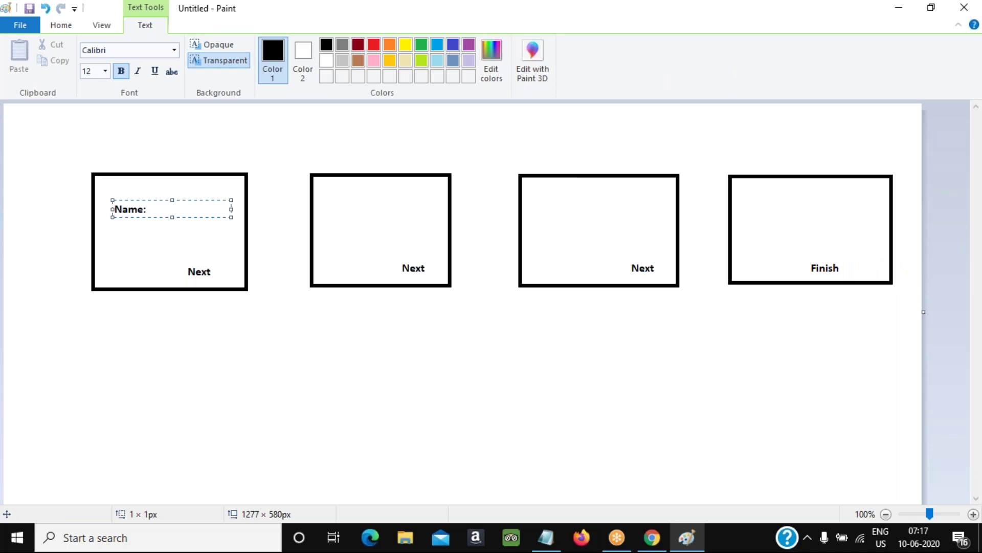
{"action": "left_click", "coordinate": [296, 200]}
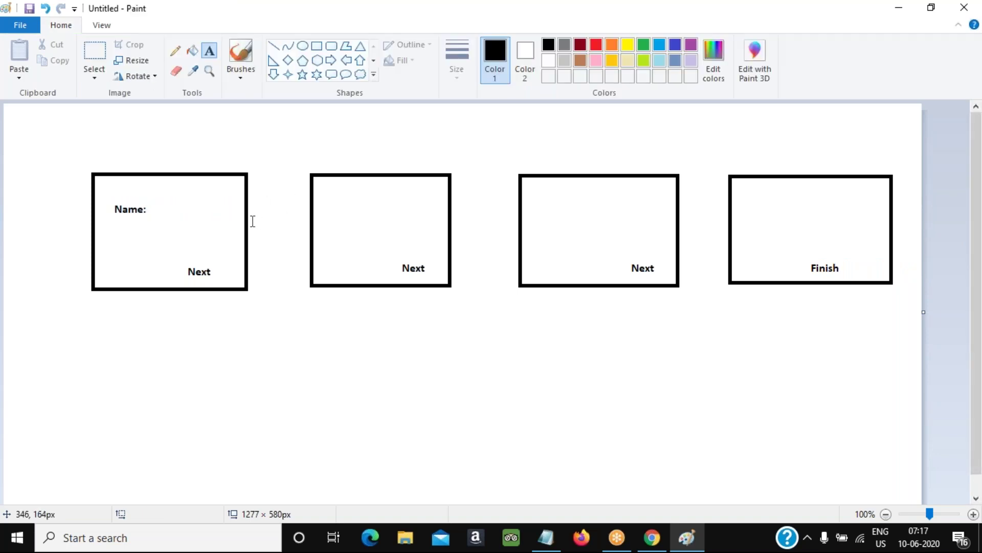
{"action": "left_click", "coordinate": [331, 61]}
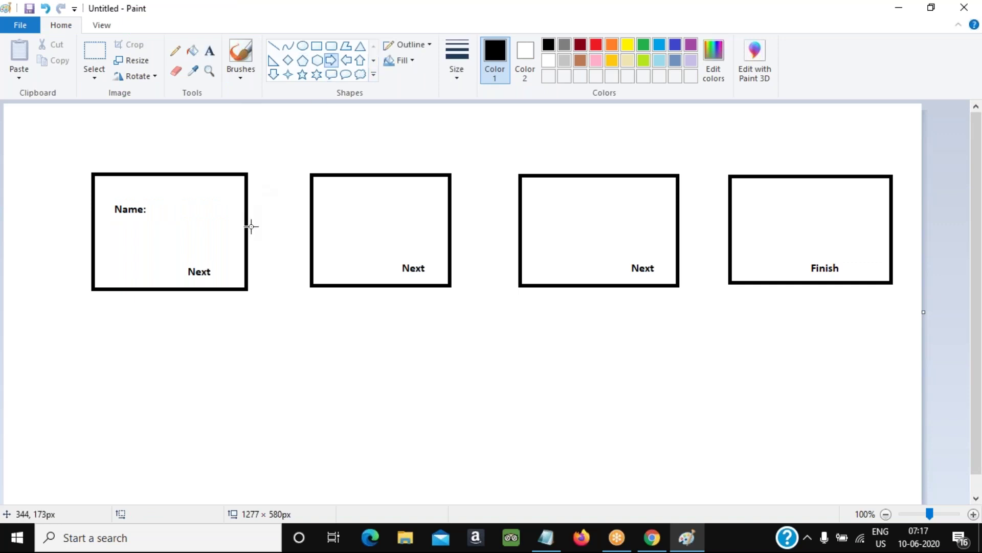
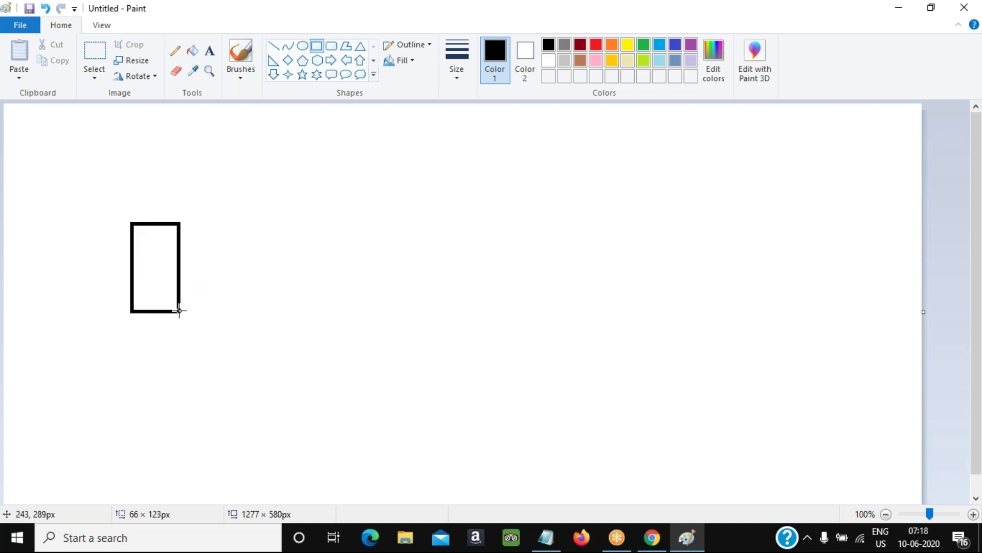
Undo the tall rectangle so the canvas is blank again
{"action": "key", "text": "ctrl+z"}
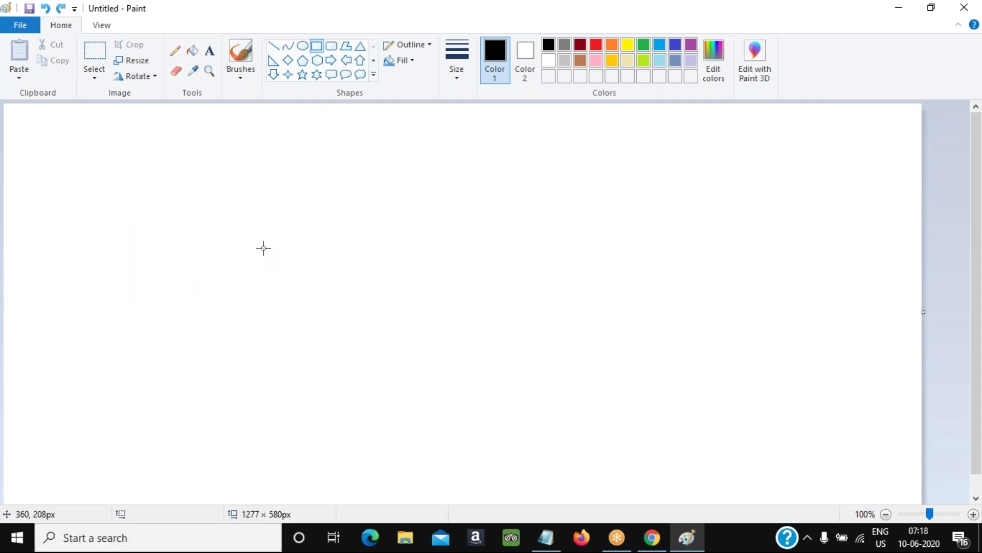
Draw a figure with an oval head above a rectangular body
{"action": "left_click", "coordinate": [303, 45]}
{"action": "left_click_drag", "start_coordinate": [124, 162], "coordinate": [164, 259]}
{"action": "left_click", "coordinate": [317, 45]}
{"action": "left_click", "coordinate": [256, 235]}
Select the whole figure and move it toward the top-left of the canvas
{"action": "left_click", "coordinate": [94, 56]}
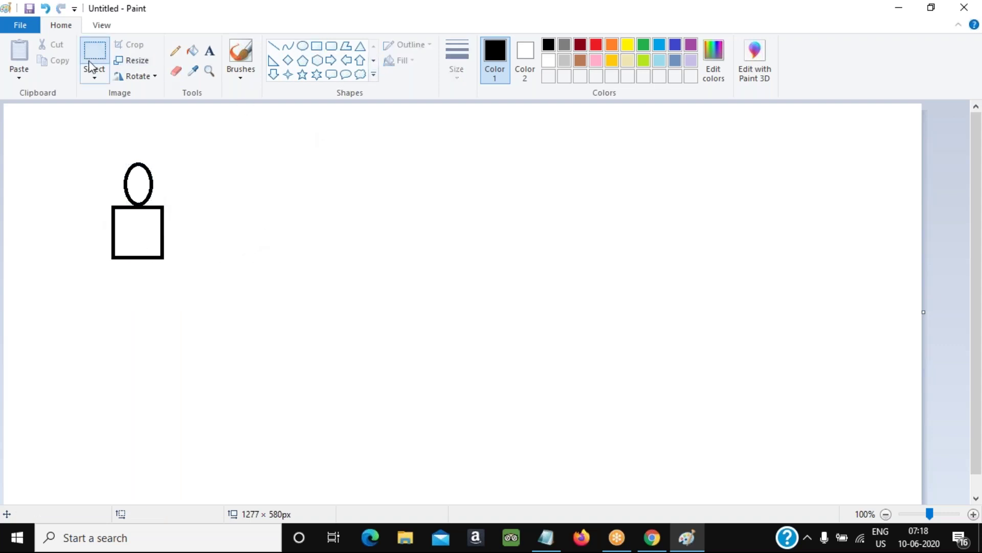
{"action": "left_click_drag", "start_coordinate": [65, 143], "coordinate": [214, 289]}
{"action": "left_click_drag", "start_coordinate": [130, 230], "coordinate": [301, 238]}
{"action": "left_click", "coordinate": [423, 244]}
Paste copies of the figure and place them side by side to the right
{"action": "key", "text": "ctrl+v"}
{"action": "left_click_drag", "start_coordinate": [103, 153], "coordinate": [476, 205]}
{"action": "left_click", "coordinate": [555, 229]}
{"action": "key", "text": "ctrl+v"}
{"action": "left_click_drag", "start_coordinate": [107, 162], "coordinate": [614, 213]}
{"action": "left_click", "coordinate": [732, 256]}
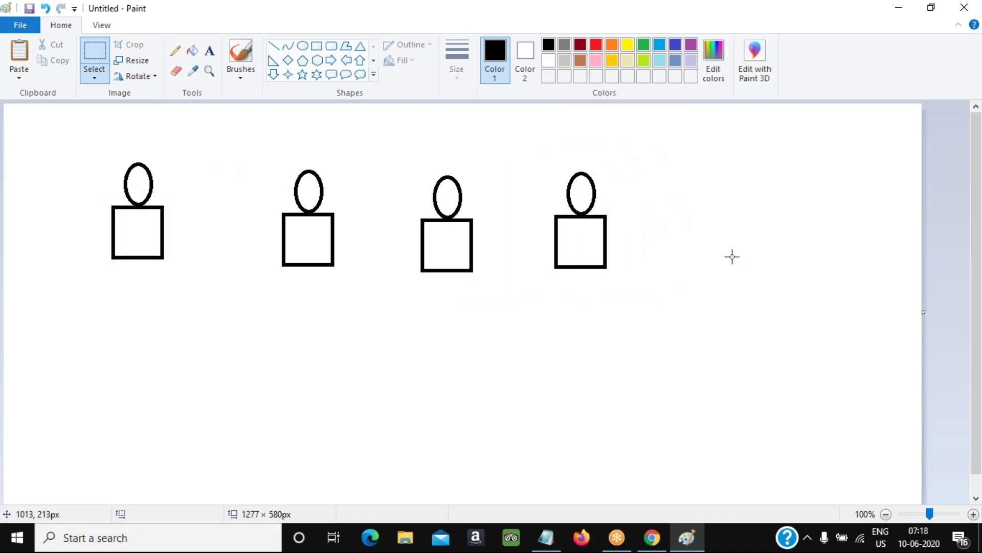
Realign the first figure so it lines up with the others in the row
{"action": "left_click_drag", "start_coordinate": [92, 157], "coordinate": [179, 281]}
{"action": "left_click_drag", "start_coordinate": [143, 242], "coordinate": [168, 250]}
{"action": "left_click", "coordinate": [390, 173]}
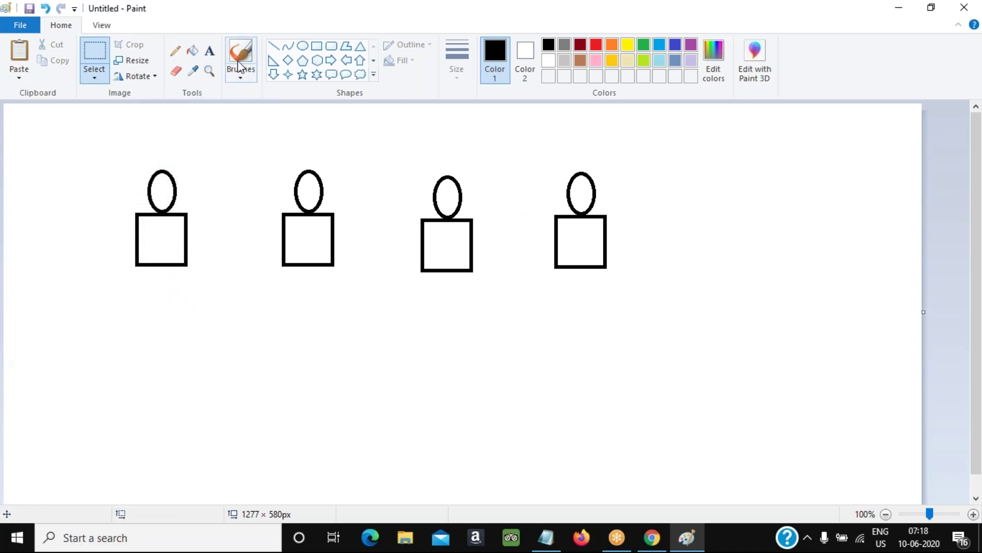
{"action": "left_click", "coordinate": [211, 49]}
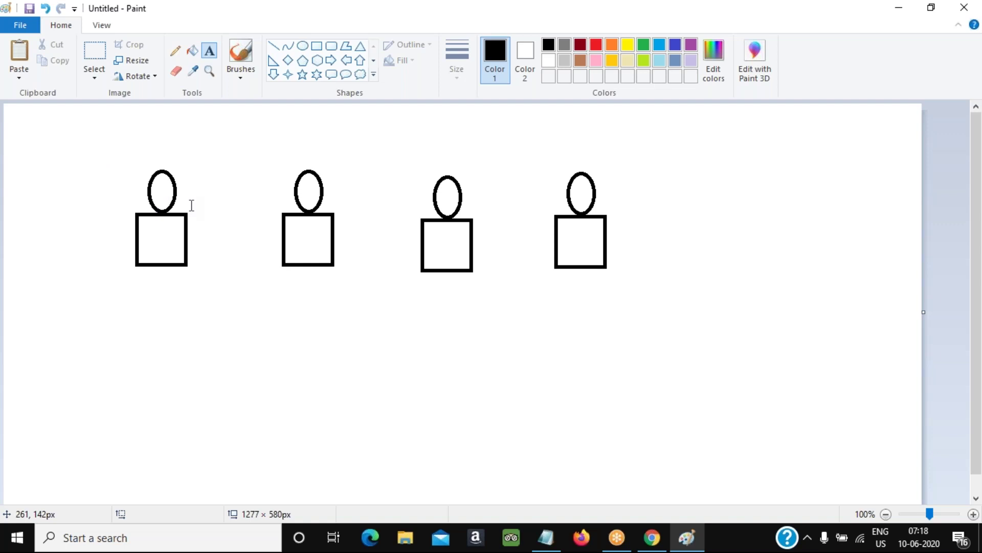
Type three numbered steps under the first figure: get issues detail, check contact in Salesforce, create case record
{"action": "left_click", "coordinate": [121, 289]}
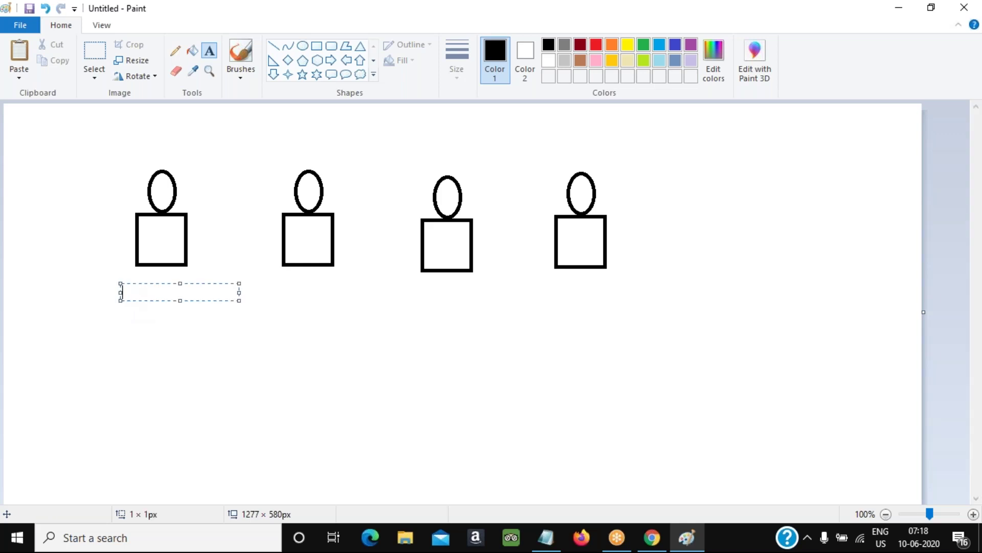
{"action": "type", "text": "1. Collectio"}
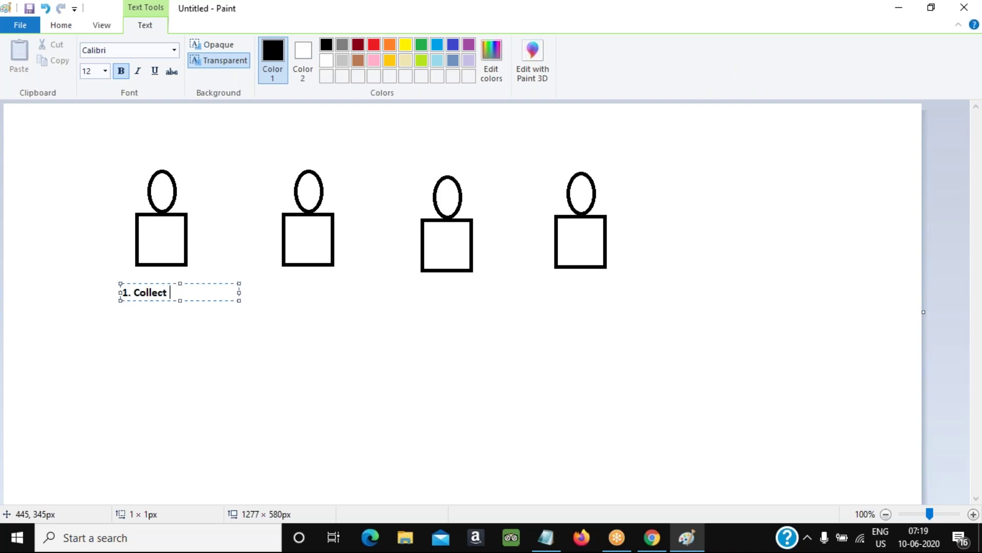
{"action": "key", "text": "BackSpace"}
{"action": "key", "text": "BackSpace"}
{"action": "key", "text": "BackSpace"}
{"action": "key", "text": "BackSpace"}
{"action": "key", "text": "BackSpace"}
{"action": "key", "text": "BackSpace"}
{"action": "key", "text": "BackSpace"}
{"action": "key", "text": "BackSpace"}
{"action": "key", "text": "BackSpace"}
{"action": "type", "text": "get the issues detail"}
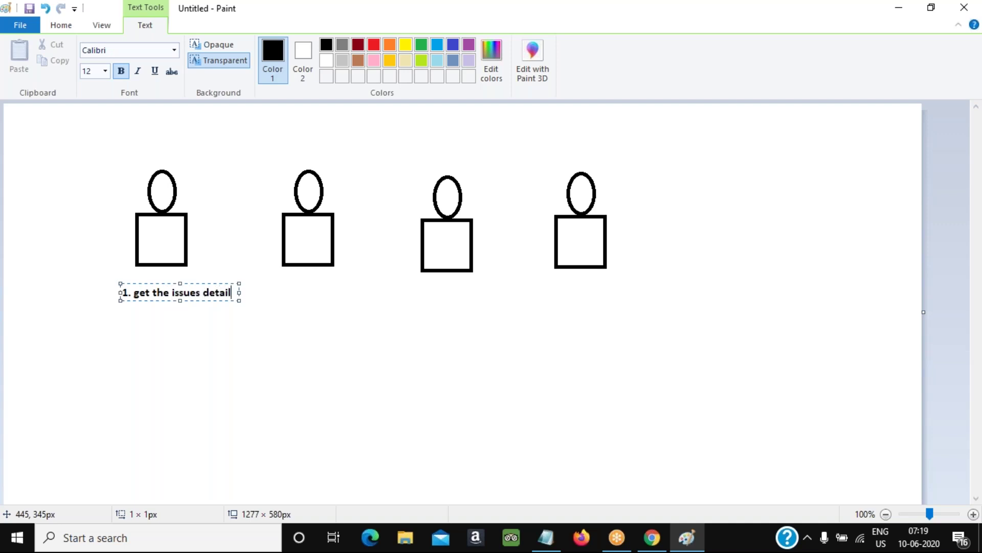
{"action": "key", "text": "Return"}
{"action": "type", "text": "2. Check if th"}
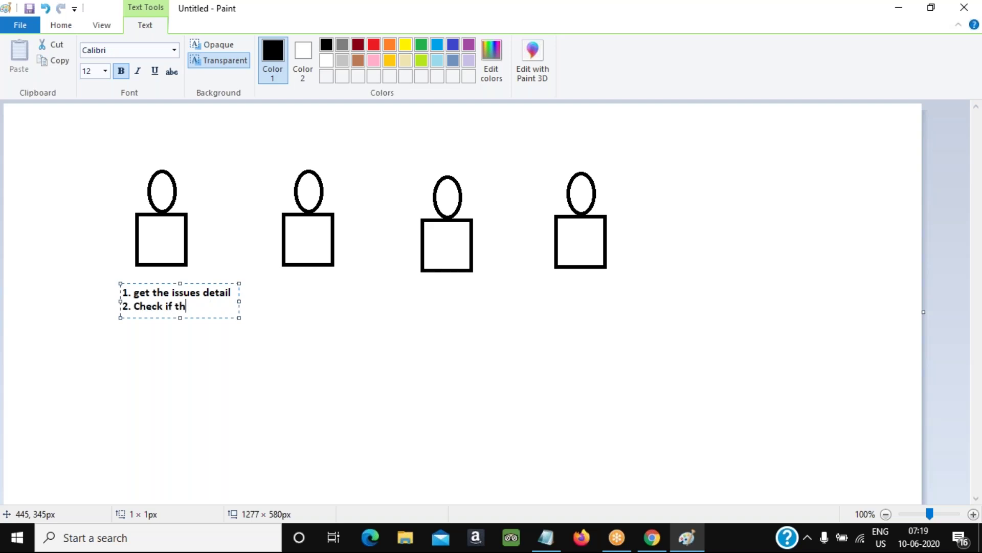
{"action": "type", "text": "e customer is in contact obj in alesforce"}
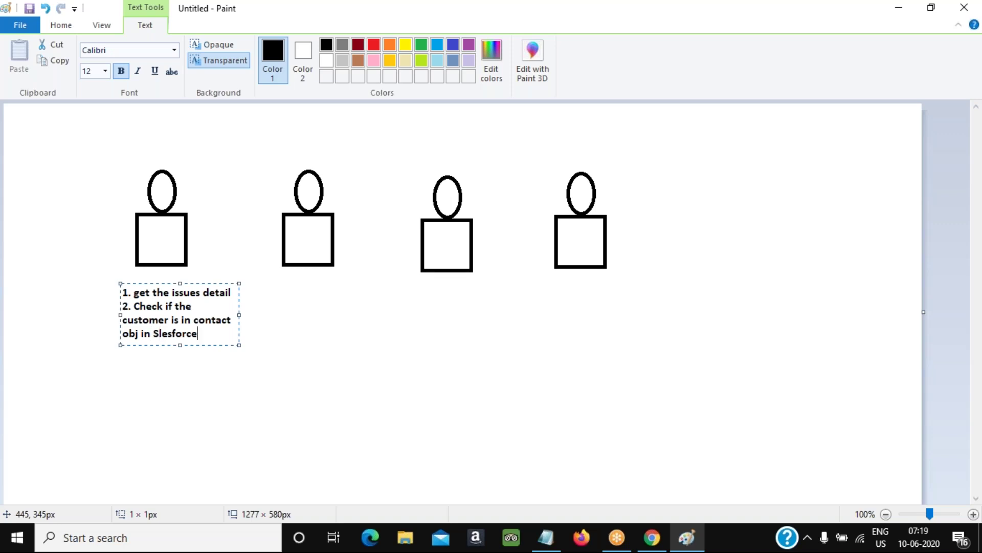
{"action": "type", "text": "reate case recpro"}
{"action": "key", "text": "BackSpace"}
{"action": "key", "text": "BackSpace"}
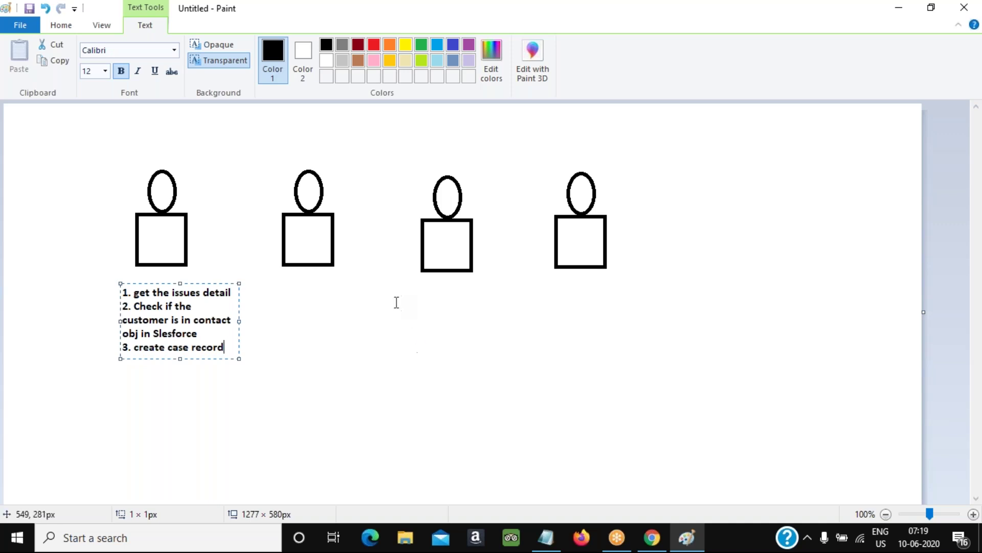
{"action": "left_click", "coordinate": [243, 173]}
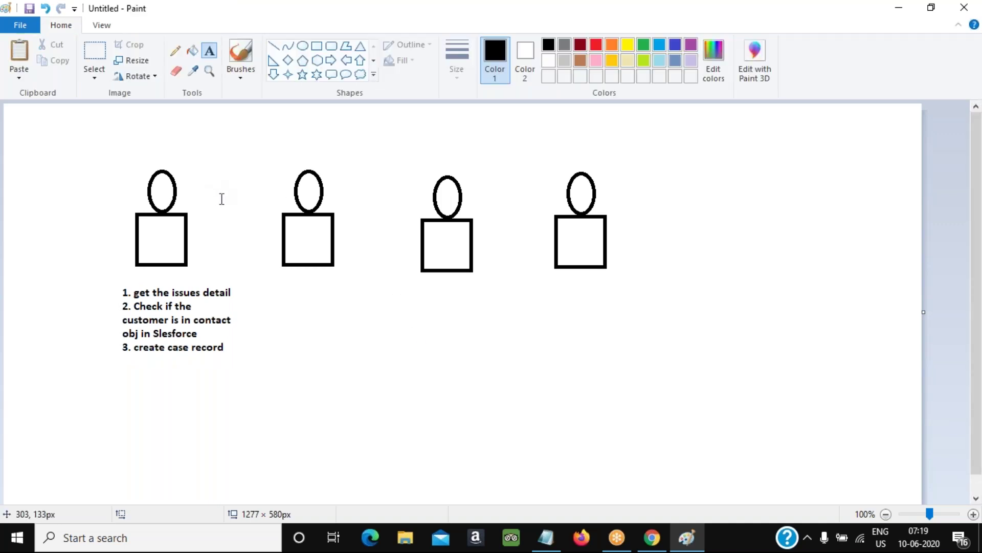
Box step 3 in Paint, then open the Salesforce Service app home page in Chrome
{"action": "left_click", "coordinate": [317, 47]}
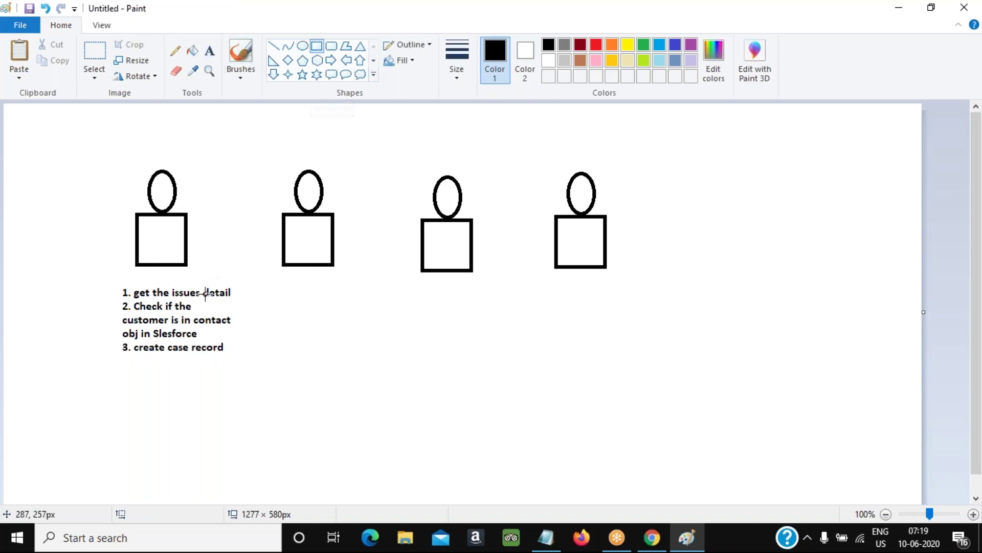
{"action": "left_click_drag", "start_coordinate": [112, 336], "coordinate": [267, 370]}
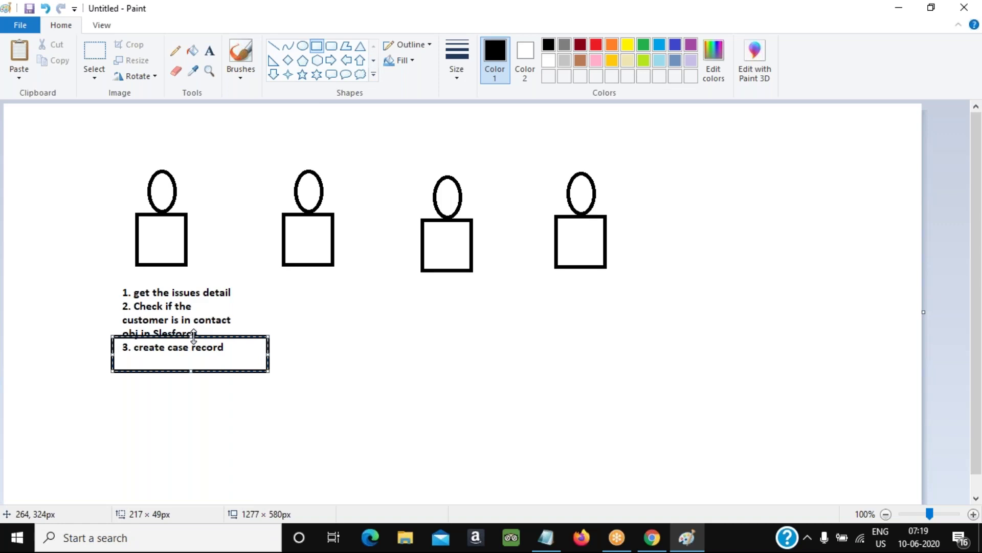
{"action": "left_click", "coordinate": [651, 537]}
{"action": "left_click", "coordinate": [905, 89]}
{"action": "left_click", "coordinate": [866, 131]}
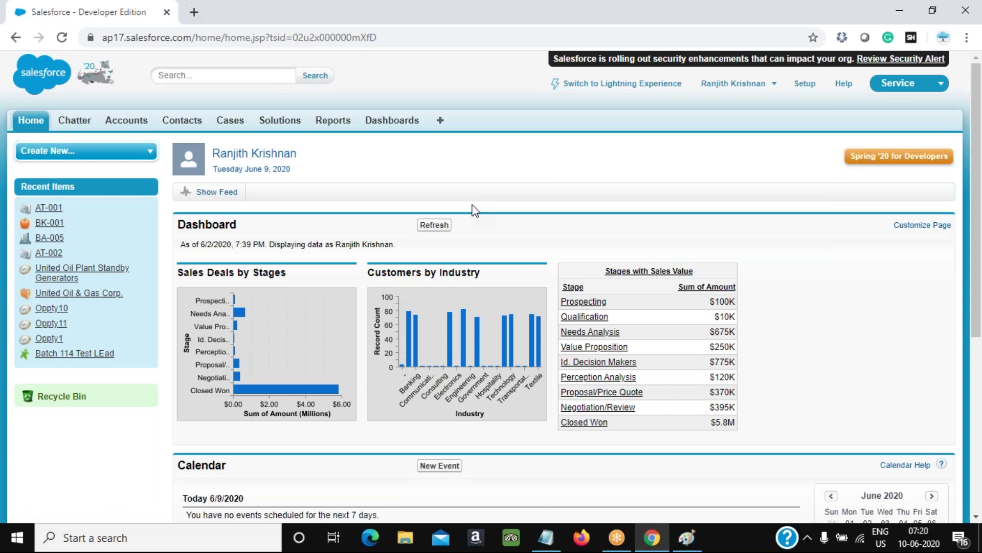
Start a new Mechanical-type case from the Cases tab, then return to Paint
{"action": "left_click", "coordinate": [229, 121]}
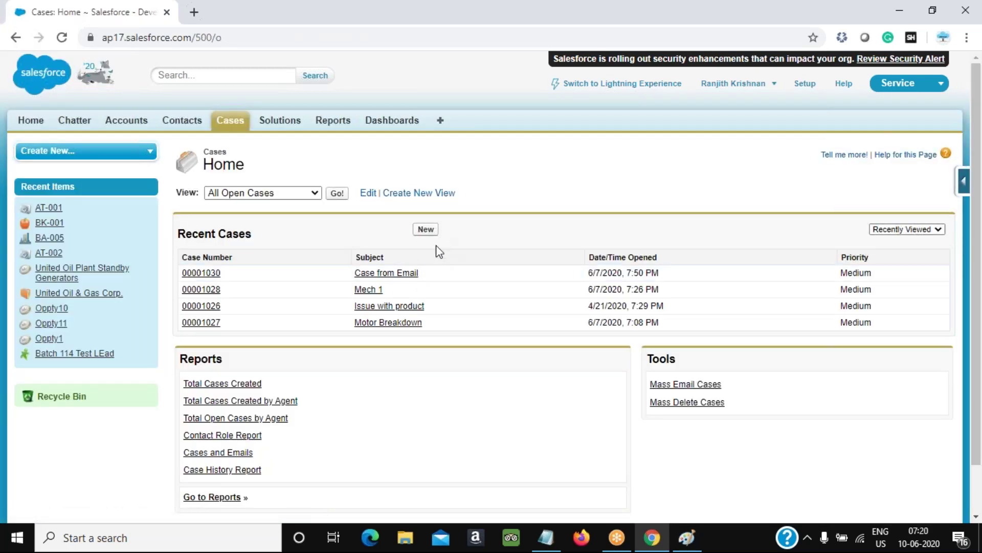
{"action": "left_click", "coordinate": [426, 232]}
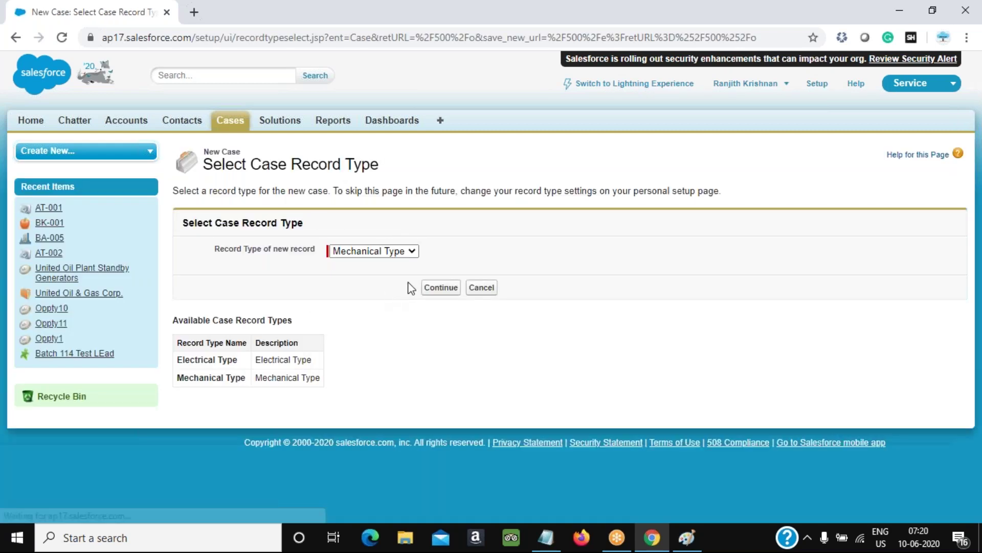
{"action": "left_click", "coordinate": [436, 292]}
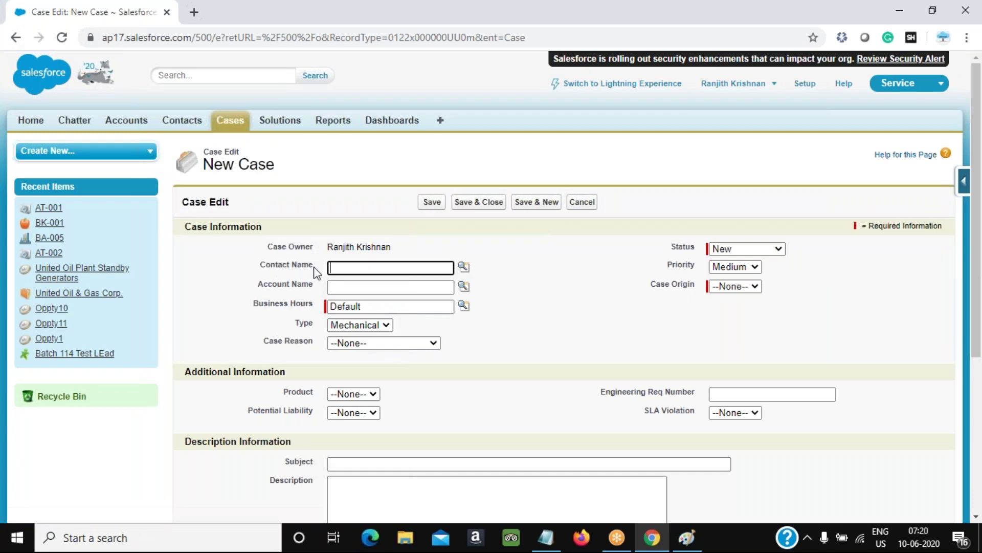
{"action": "left_click_drag", "start_coordinate": [316, 268], "coordinate": [252, 267]}
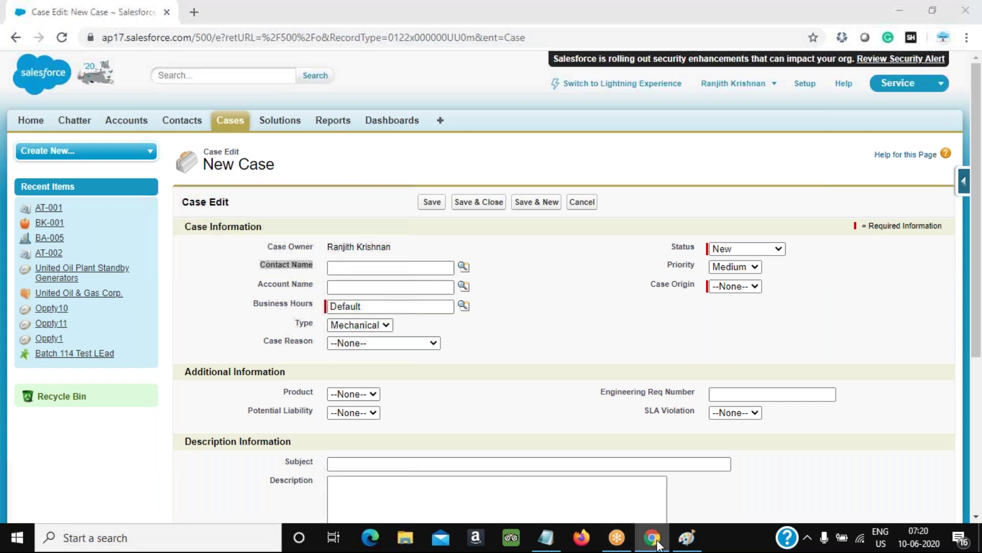
{"action": "left_click", "coordinate": [687, 537]}
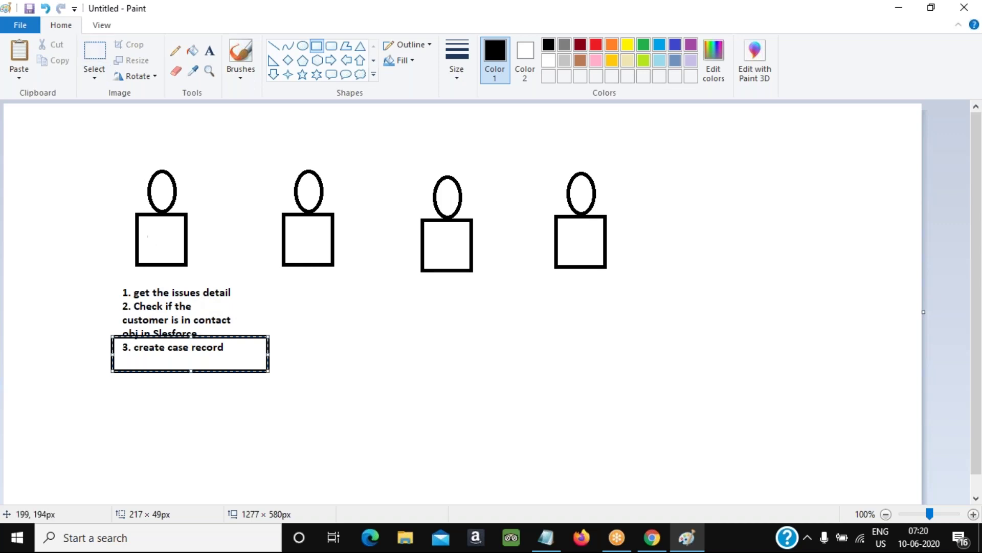
Draw a box around step 2, then switch between Paint and the Salesforce New Case page
{"action": "mouse_move", "coordinate": [114, 302]}
{"action": "left_mouse_down"}
{"action": "mouse_move", "coordinate": [179, 331]}
{"action": "mouse_move", "coordinate": [223, 334]}
{"action": "left_mouse_up"}
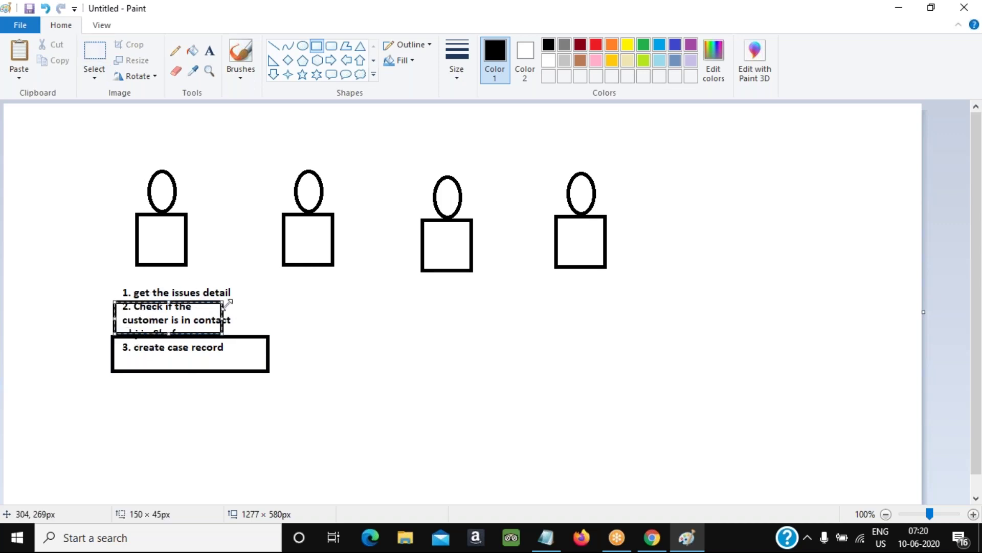
{"action": "left_click", "coordinate": [307, 366]}
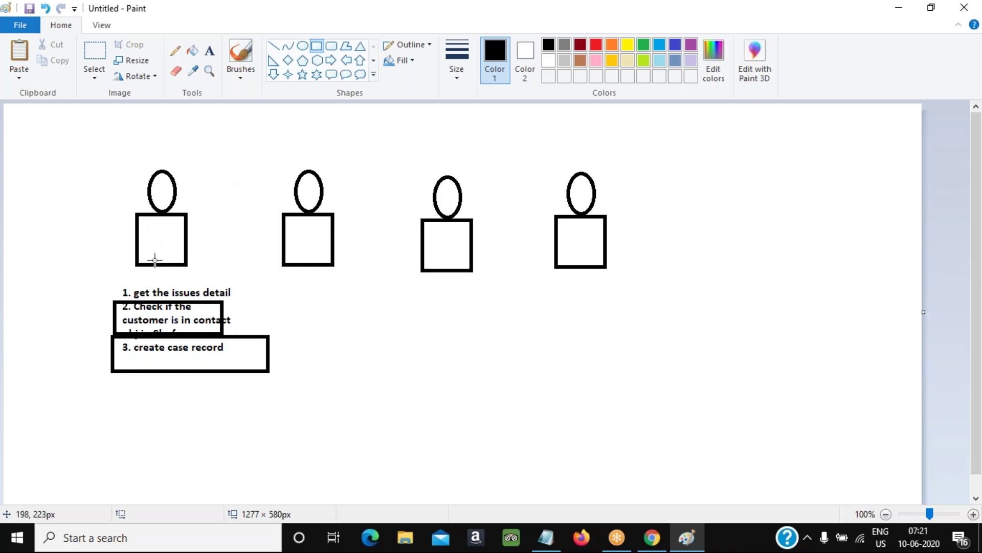
{"action": "left_click", "coordinate": [645, 543]}
{"action": "left_click", "coordinate": [645, 544]}
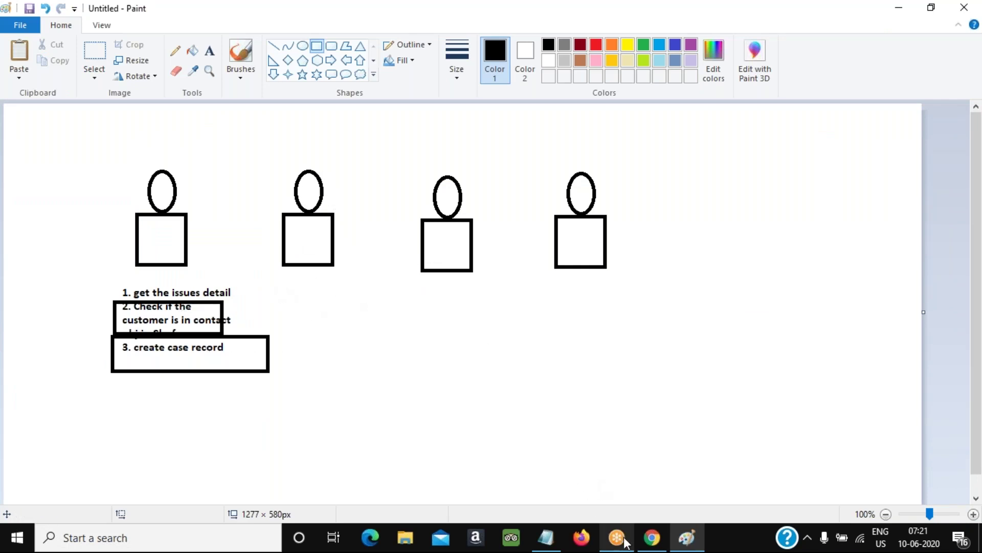
{"action": "left_click", "coordinate": [652, 544]}
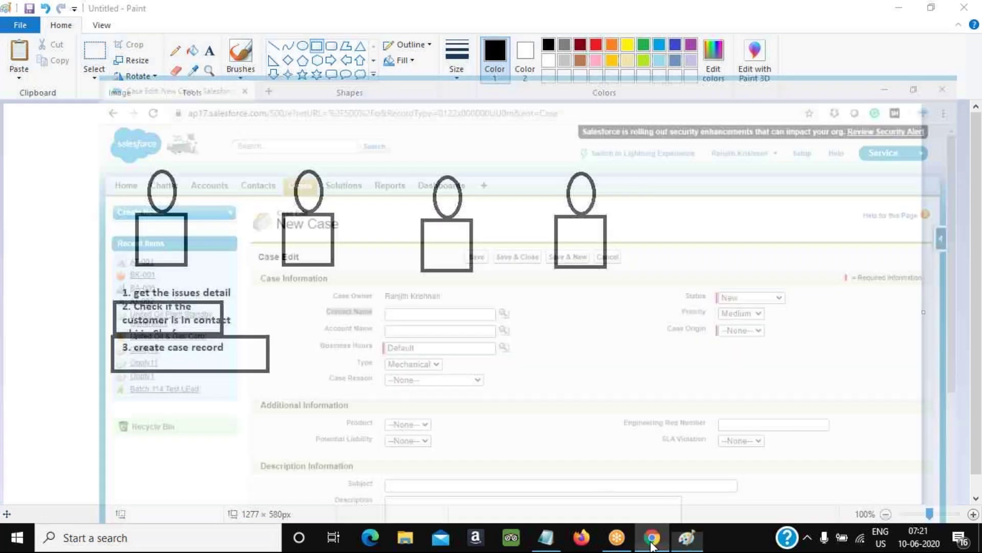
{"action": "left_click", "coordinate": [651, 544]}
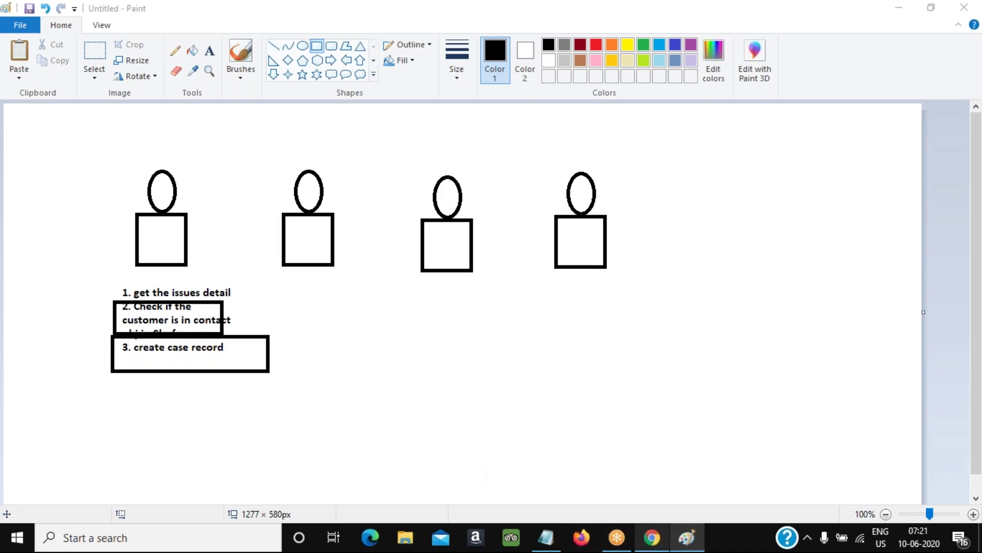
{"action": "left_click", "coordinate": [652, 537]}
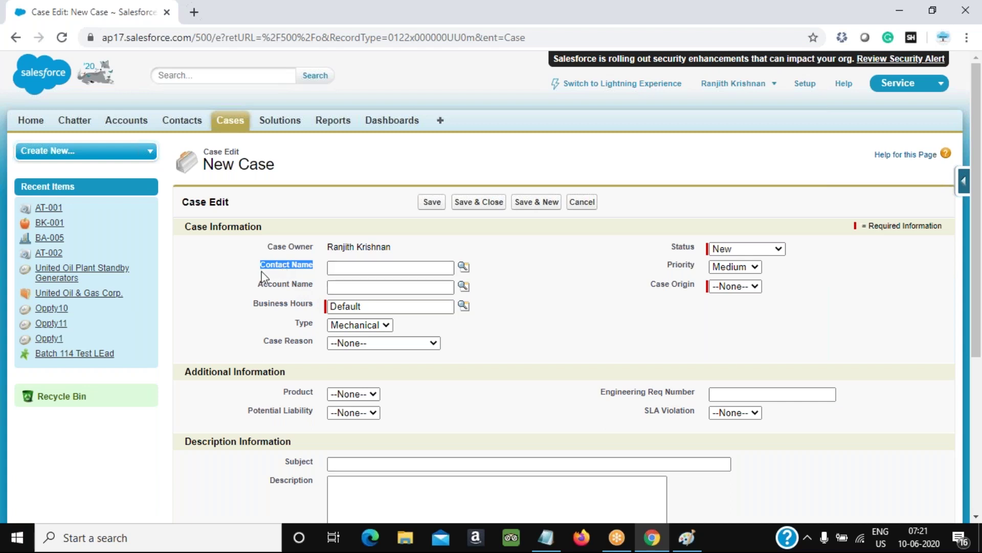
Search all Salesforce records for the customer's name
{"action": "left_click", "coordinate": [186, 74]}
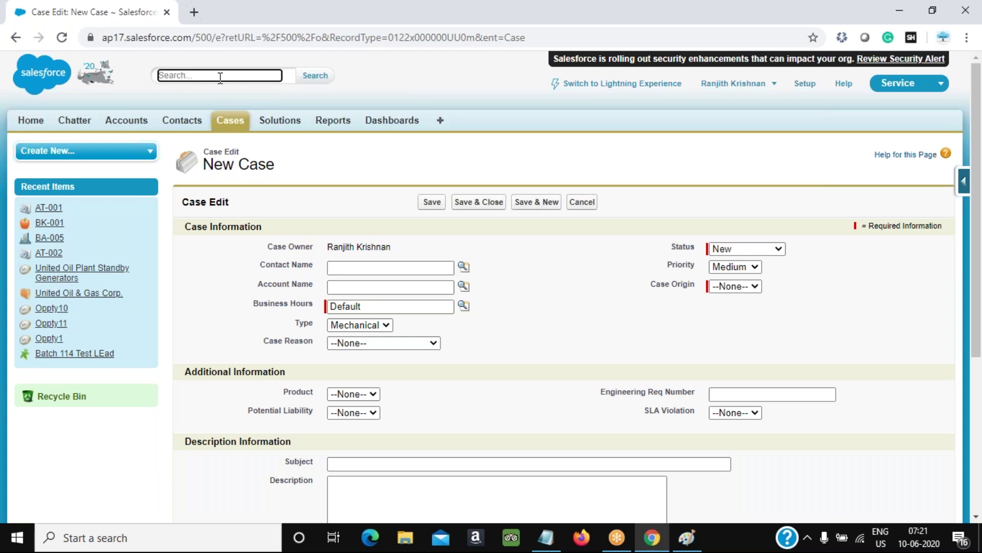
{"action": "type", "text": "Ranjiyth"}
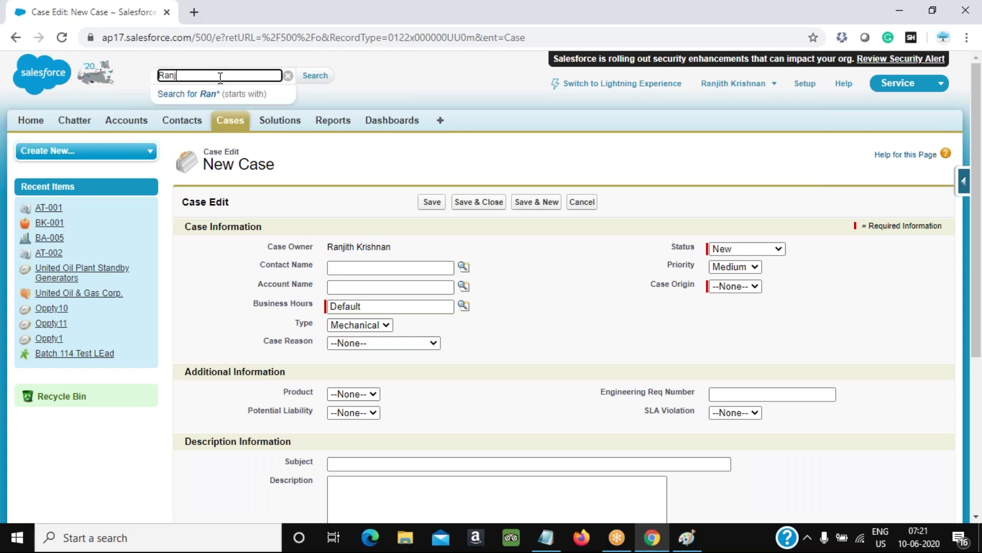
{"action": "key", "text": "BackSpace"}
{"action": "key", "text": "BackSpace"}
{"action": "key", "text": "BackSpace"}
{"action": "type", "text": "kth"}
{"action": "key", "text": "BackSpace"}
{"action": "key", "text": "BackSpace"}
{"action": "key", "text": "BackSpace"}
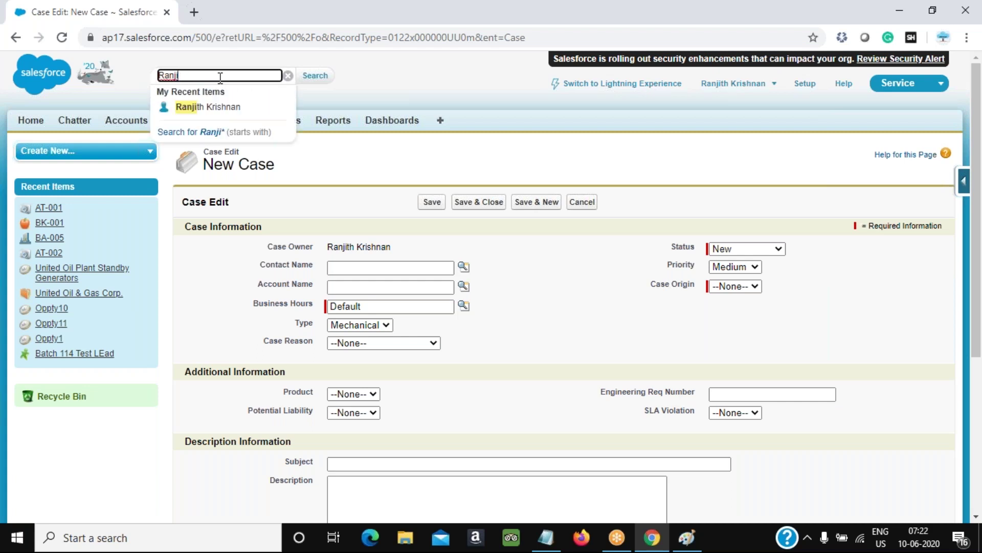
{"action": "type", "text": "th"}
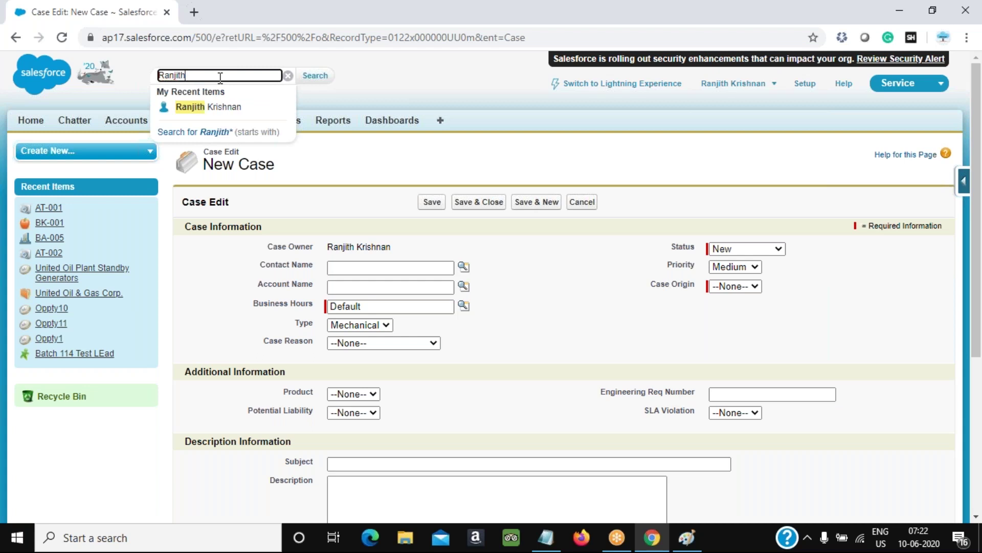
{"action": "left_click", "coordinate": [748, 22]}
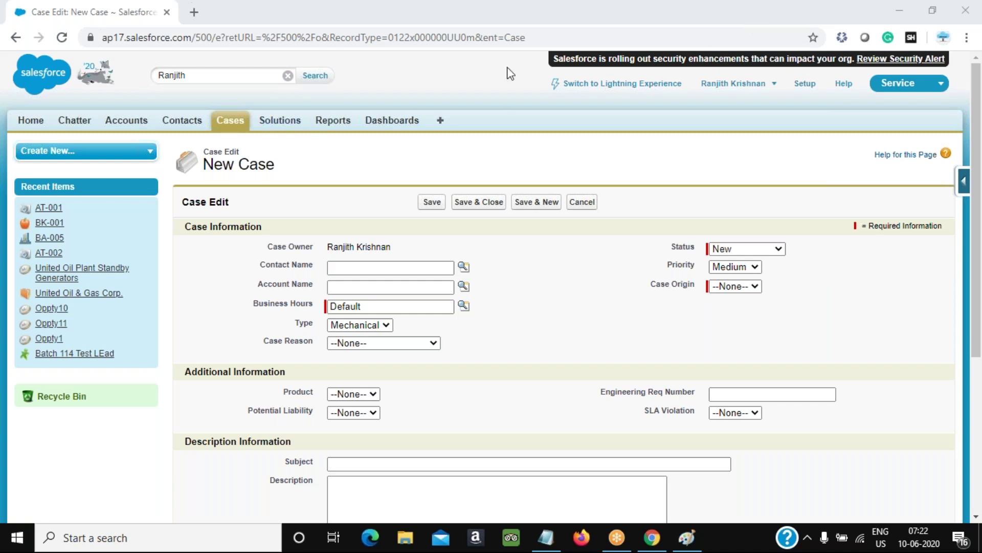
{"action": "left_click", "coordinate": [314, 77]}
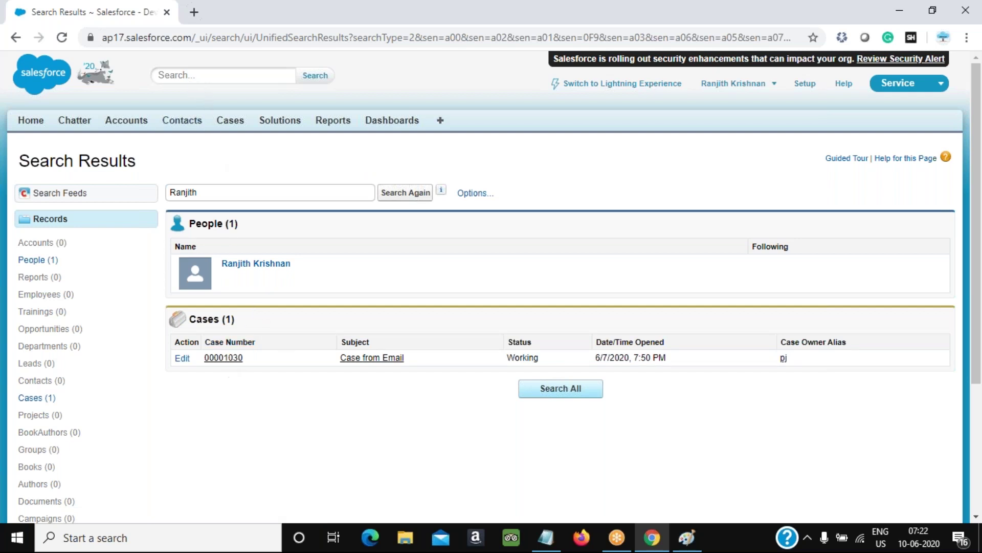
Rerun the search with the customer's e-mail address, then return to Paint
{"action": "left_click_drag", "start_coordinate": [219, 192], "coordinate": [162, 191]}
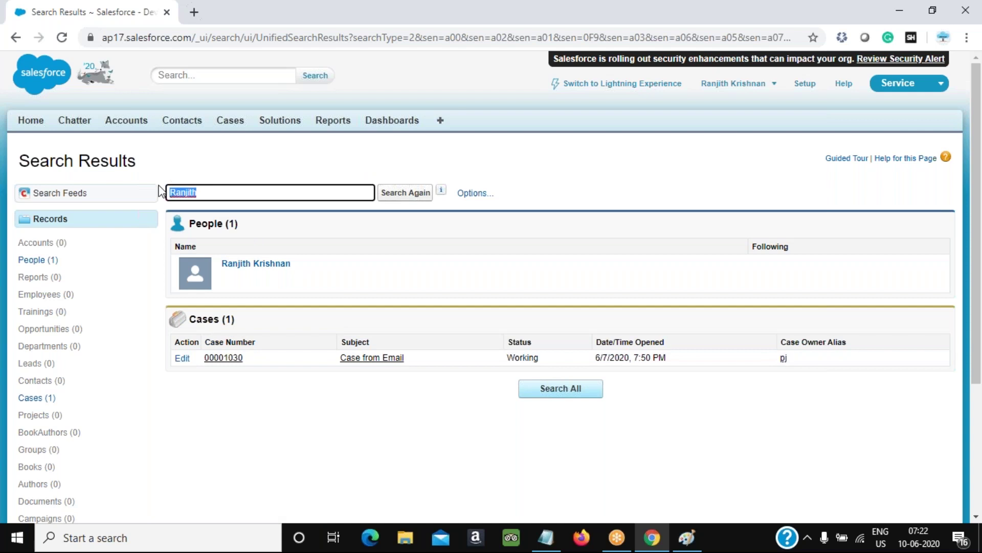
{"action": "left_click", "coordinate": [417, 197]}
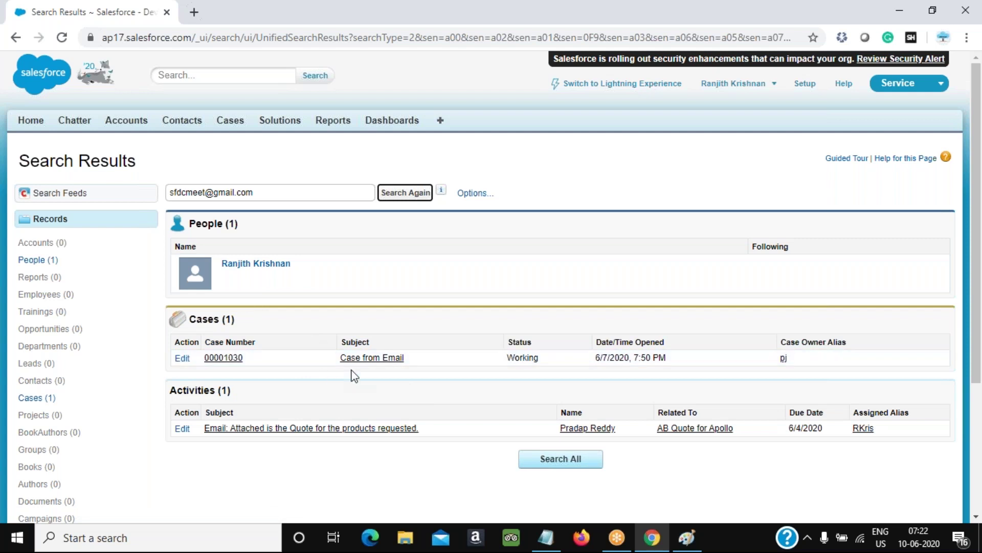
{"action": "left_click", "coordinate": [688, 544]}
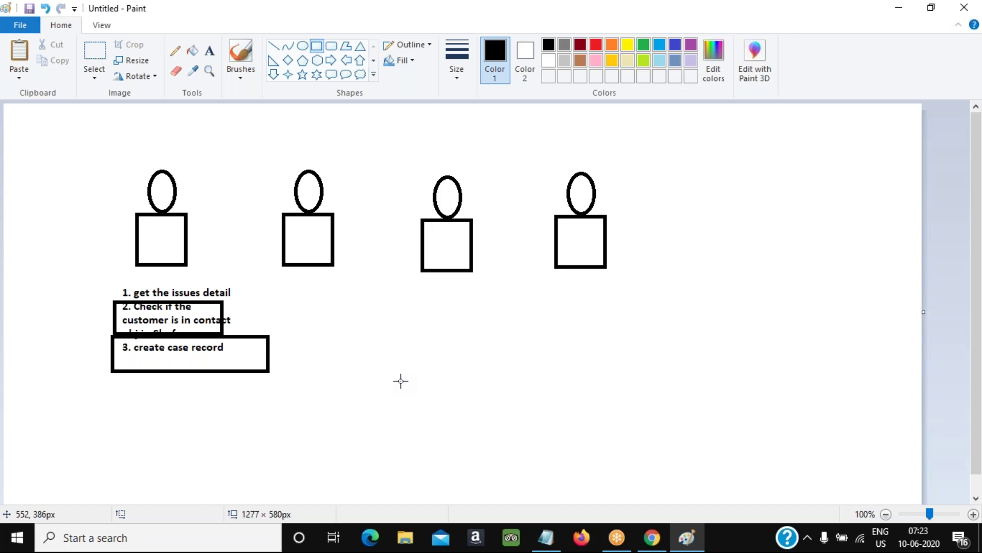
Minimize and restore Paint, then bring back the Salesforce e-mail search results
{"action": "left_click", "coordinate": [690, 545]}
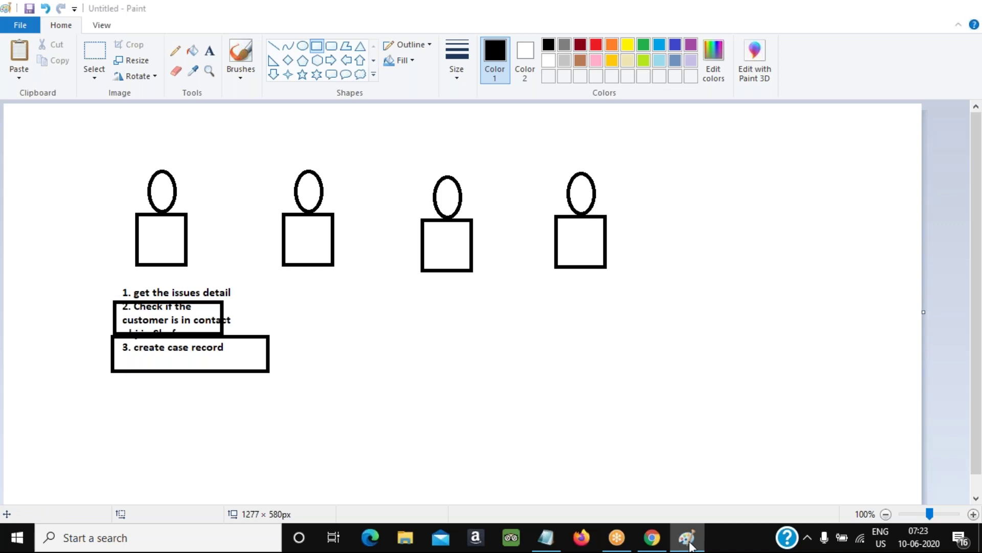
{"action": "left_click", "coordinate": [690, 546]}
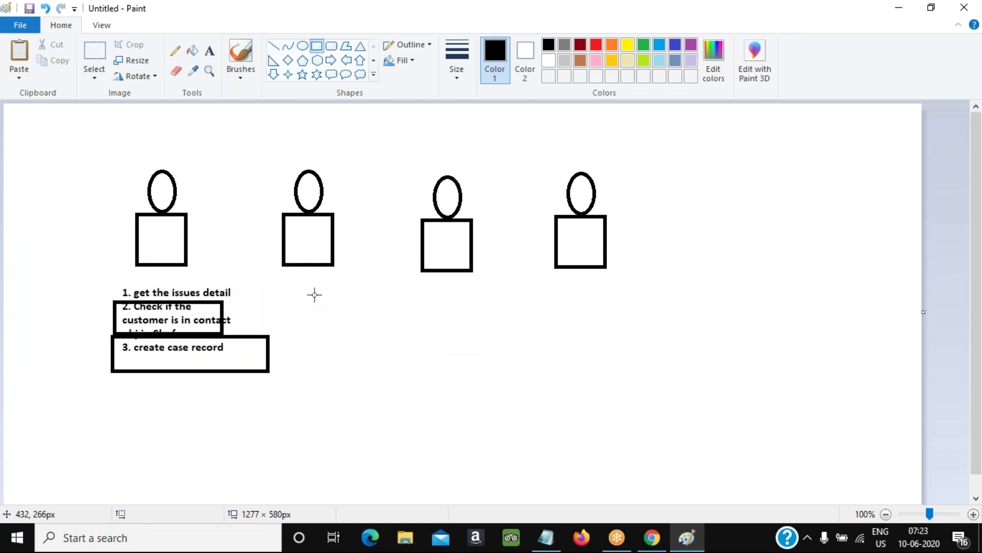
{"action": "left_click", "coordinate": [651, 537]}
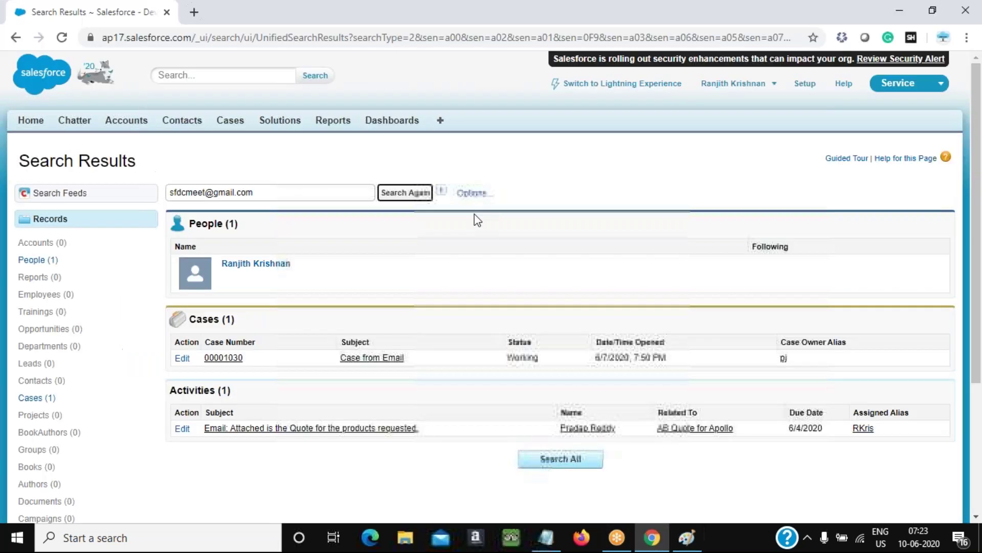
Open the Salesforce Cases home page, then in Paint undo the boxes around steps 2 and 3
{"action": "left_click", "coordinate": [232, 124]}
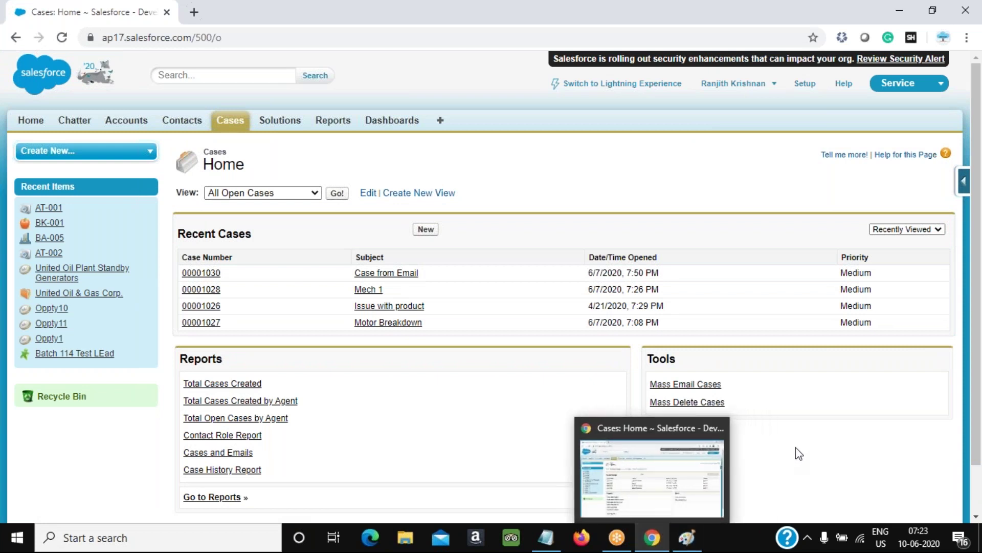
{"action": "left_click", "coordinate": [688, 537]}
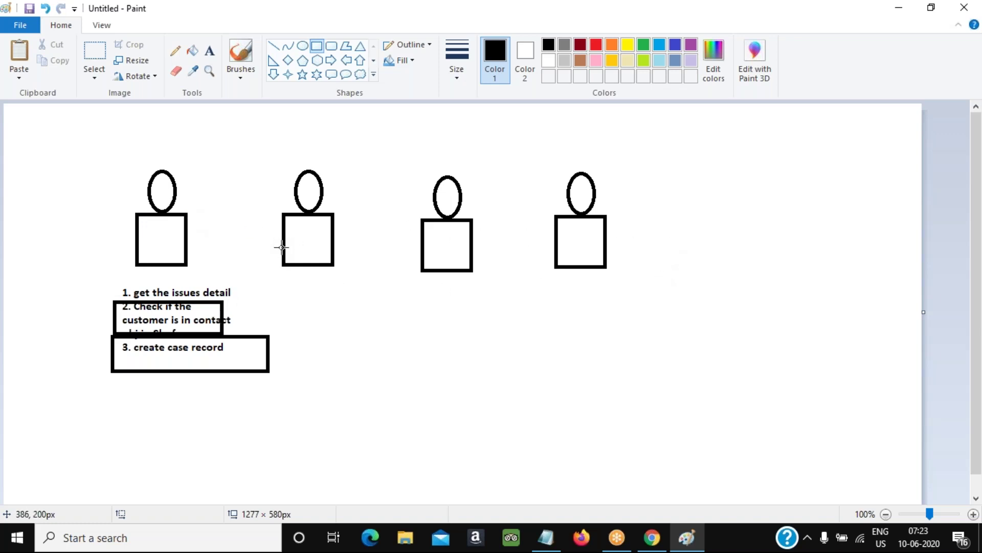
{"action": "key", "text": "ctrl+z"}
{"action": "key", "text": "ctrl+z"}
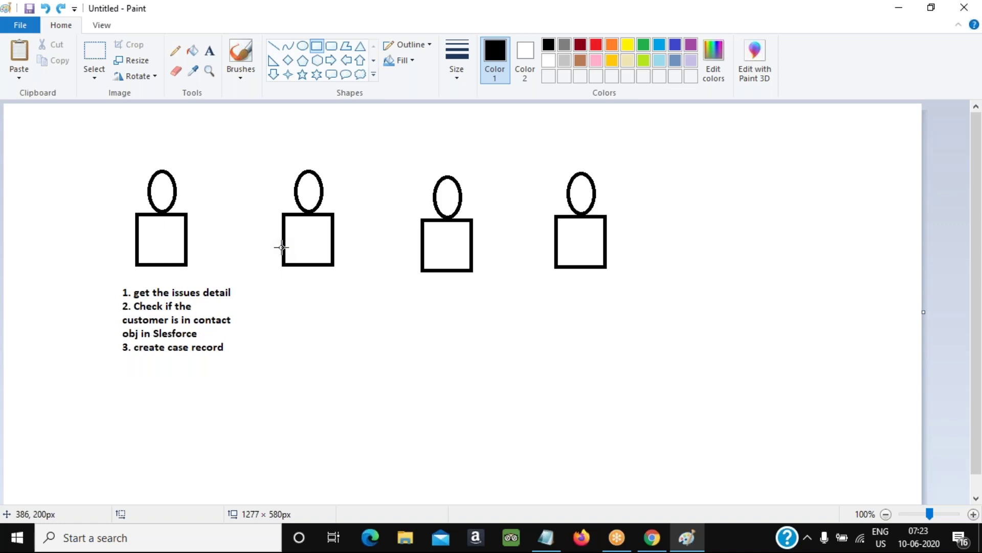
Add the text 'FLOWS' to the right of the steps list
{"action": "left_click", "coordinate": [210, 51]}
{"action": "left_click", "coordinate": [344, 320]}
{"action": "key", "text": "super"}
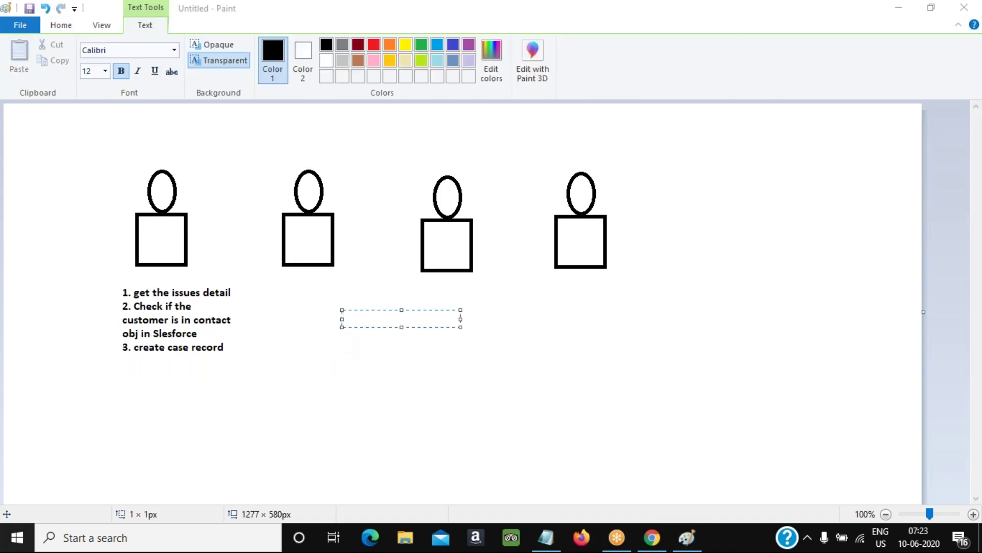
{"action": "type", "text": "FLOWS"}
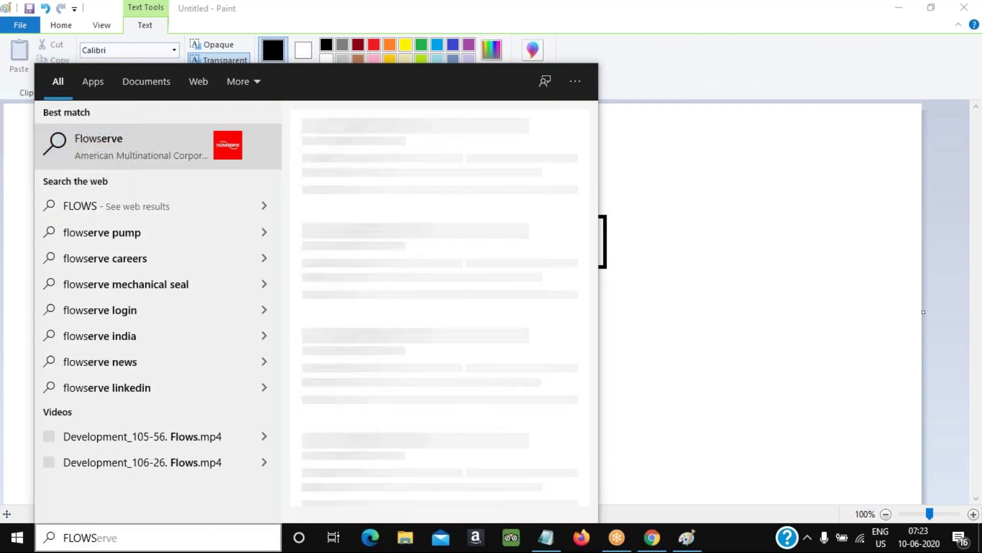
{"action": "key", "text": "Escape"}
{"action": "type", "text": "FLOWS"}
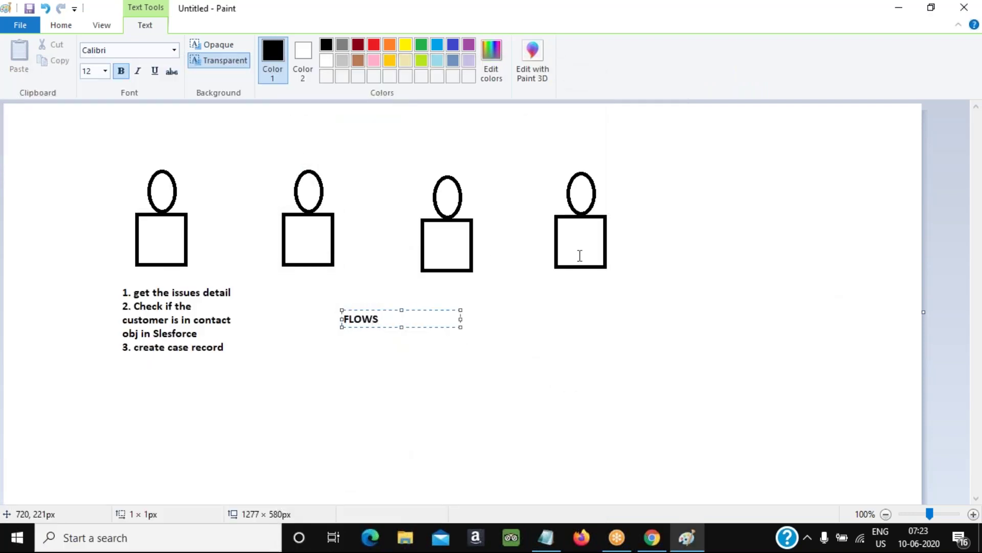
{"action": "left_click", "coordinate": [629, 241]}
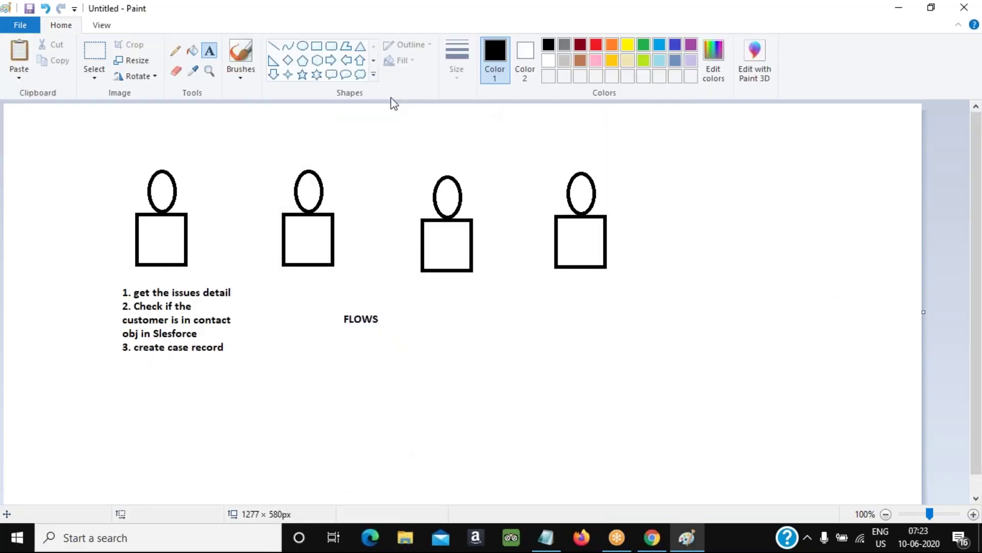
Enclose FLOWS in a rounded rectangle filled light grey
{"action": "left_click", "coordinate": [332, 46]}
{"action": "left_click_drag", "start_coordinate": [326, 302], "coordinate": [420, 339]}
{"action": "left_click", "coordinate": [192, 51]}
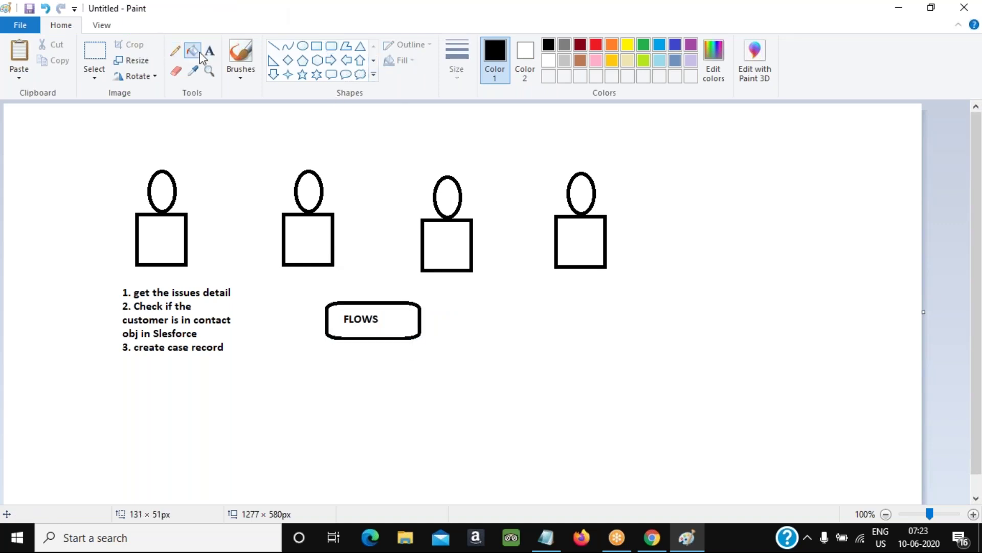
{"action": "left_click", "coordinate": [565, 61]}
{"action": "left_click", "coordinate": [410, 323]}
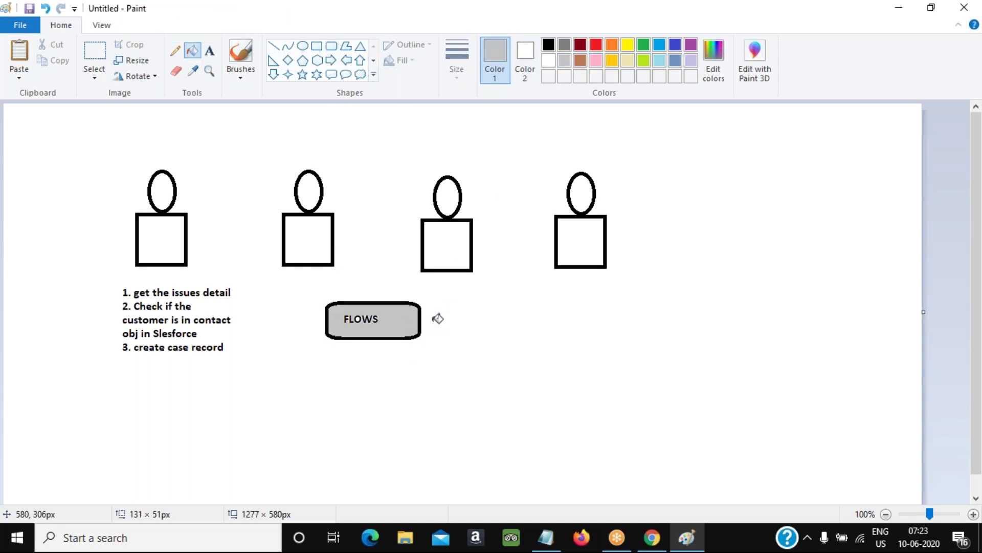
Draw an empty rectangle below the numbered steps
{"action": "left_click", "coordinate": [211, 51]}
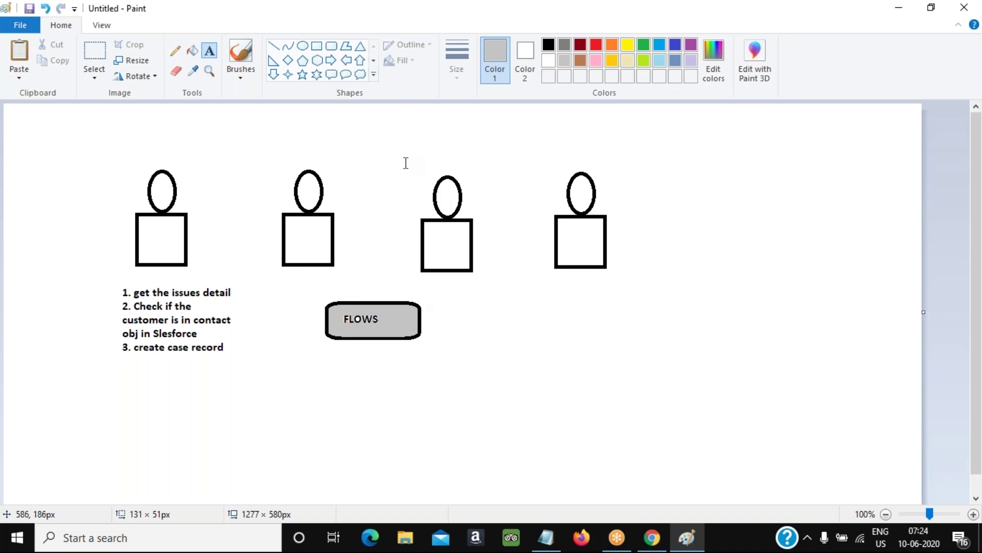
{"action": "left_click", "coordinate": [317, 45]}
{"action": "mouse_move", "coordinate": [132, 380]}
{"action": "left_mouse_down"}
{"action": "mouse_move", "coordinate": [169, 418]}
{"action": "mouse_move", "coordinate": [263, 448]}
{"action": "left_mouse_up"}
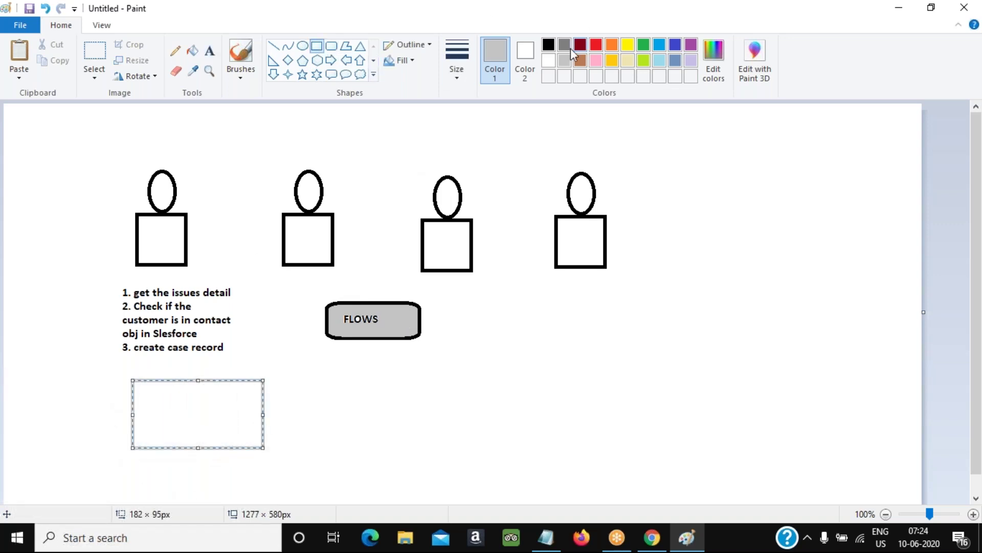
Switch Color 1 to black and add the label 'Case_Creation' left of the rectangle
{"action": "left_click", "coordinate": [548, 44]}
{"action": "left_click", "coordinate": [211, 52]}
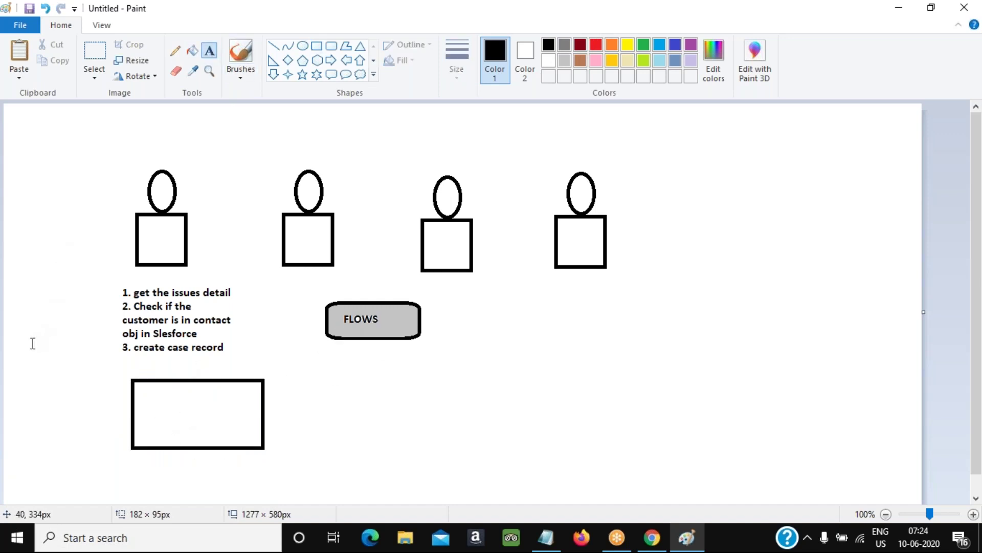
{"action": "left_click", "coordinate": [15, 353]}
{"action": "type", "text": "Case C"}
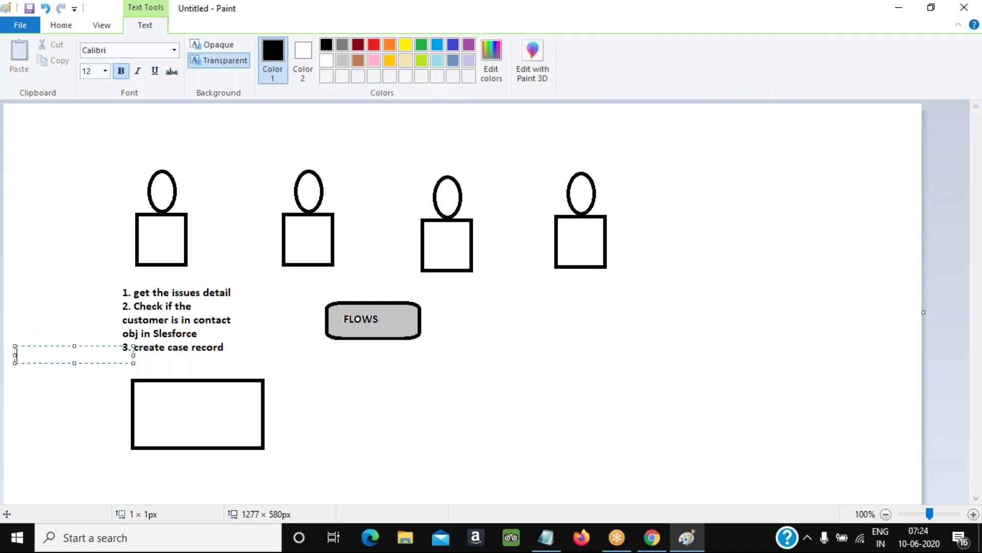
{"action": "type", "text": "reation"}
{"action": "left_click", "coordinate": [67, 355]}
{"action": "key", "text": "Left"}
{"action": "type", "text": "_"}
{"action": "key", "text": "Delete"}
{"action": "key", "text": "End"}
{"action": "key", "text": "Return"}
{"action": "type", "text": "run"}
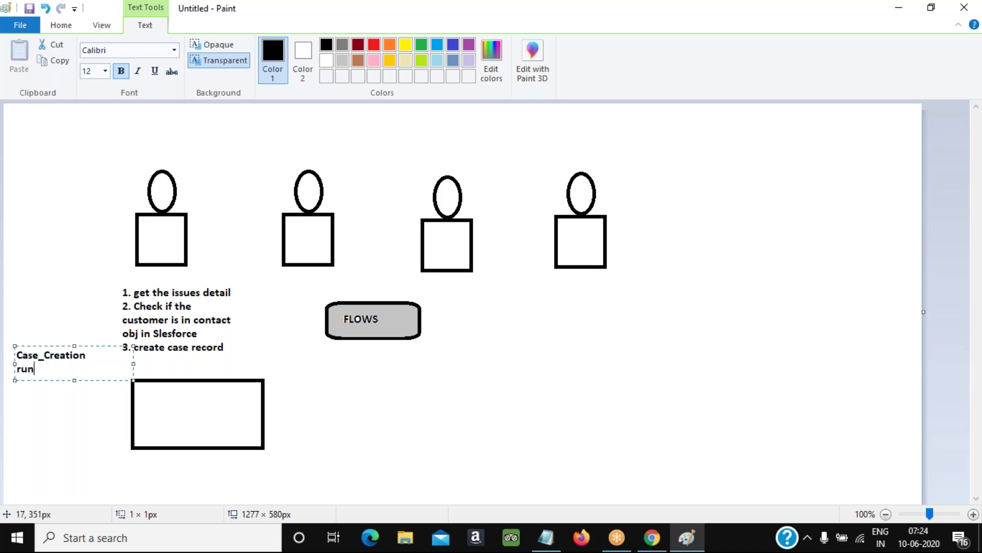
{"action": "key", "text": "BackSpace"}
{"action": "key", "text": "BackSpace"}
{"action": "left_click", "coordinate": [283, 423]}
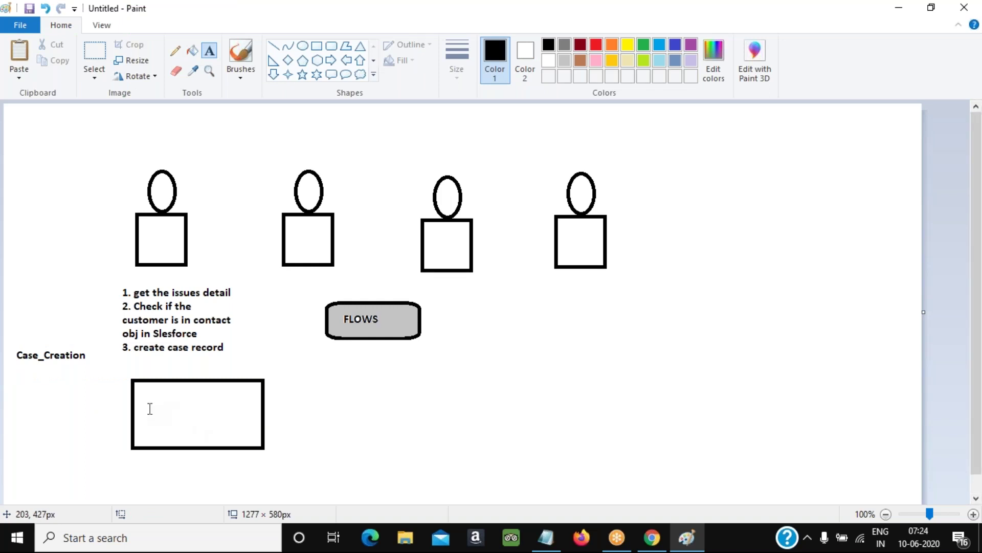
Write 'Name:' and 'Email:' inside the rectangle, with a 'next' label beside Email:
{"action": "left_click", "coordinate": [150, 406]}
{"action": "type", "text": "Name:"}
{"action": "key", "text": "Return"}
{"action": "type", "text": "Emaik"}
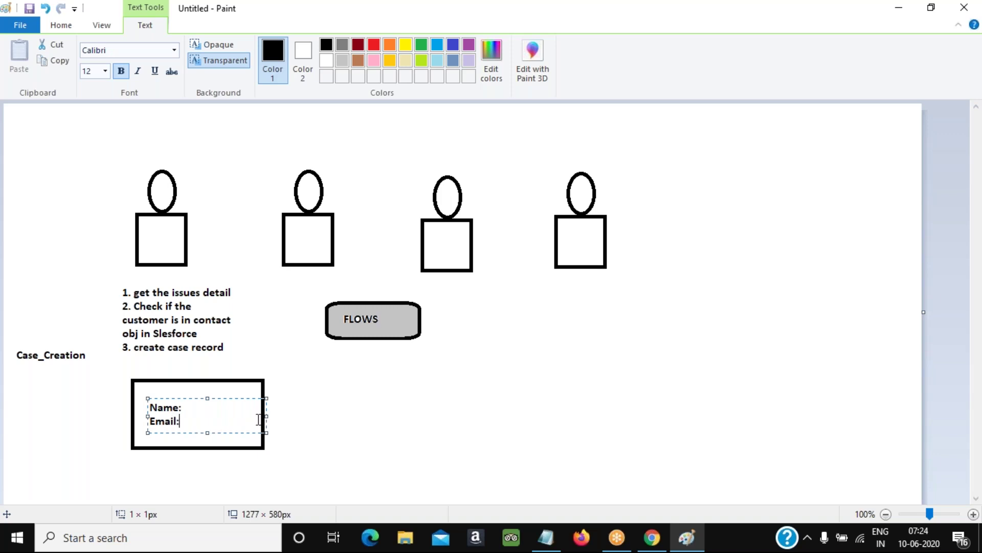
{"action": "left_click", "coordinate": [226, 433]}
{"action": "left_click", "coordinate": [220, 430]}
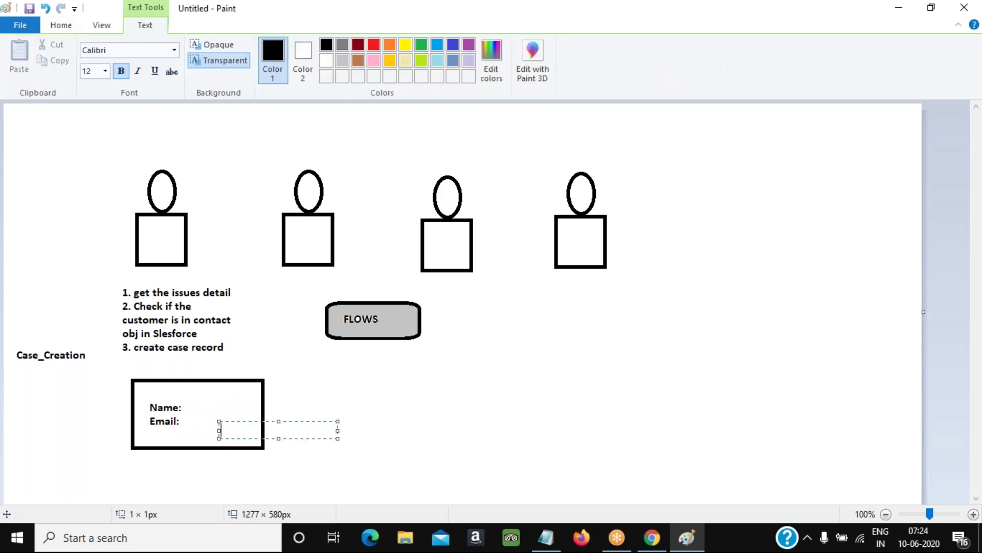
{"action": "type", "text": "next"}
{"action": "left_click", "coordinate": [366, 398]}
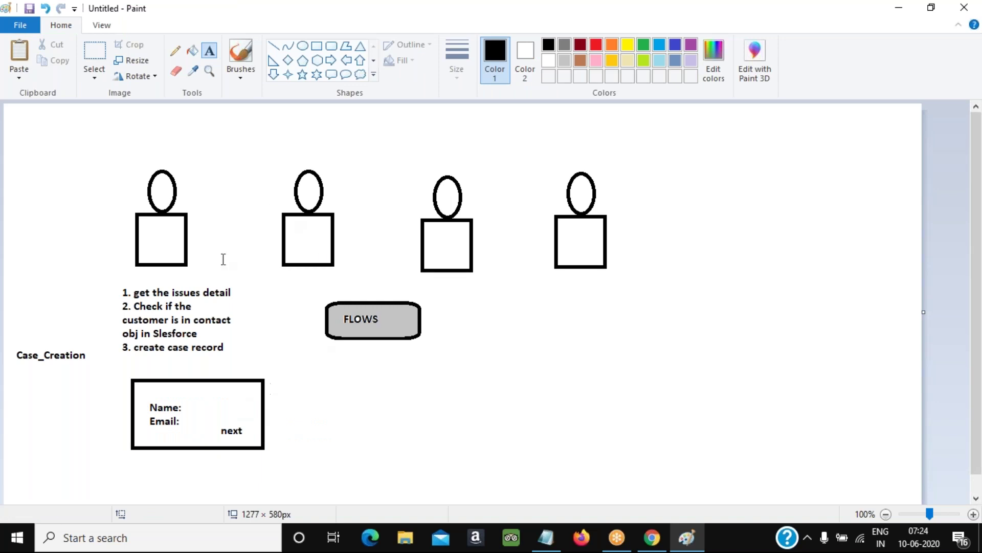
Caption the Name/Email box 'Screen element' underneath it
{"action": "left_click", "coordinate": [144, 467]}
{"action": "type", "text": "Scre"}
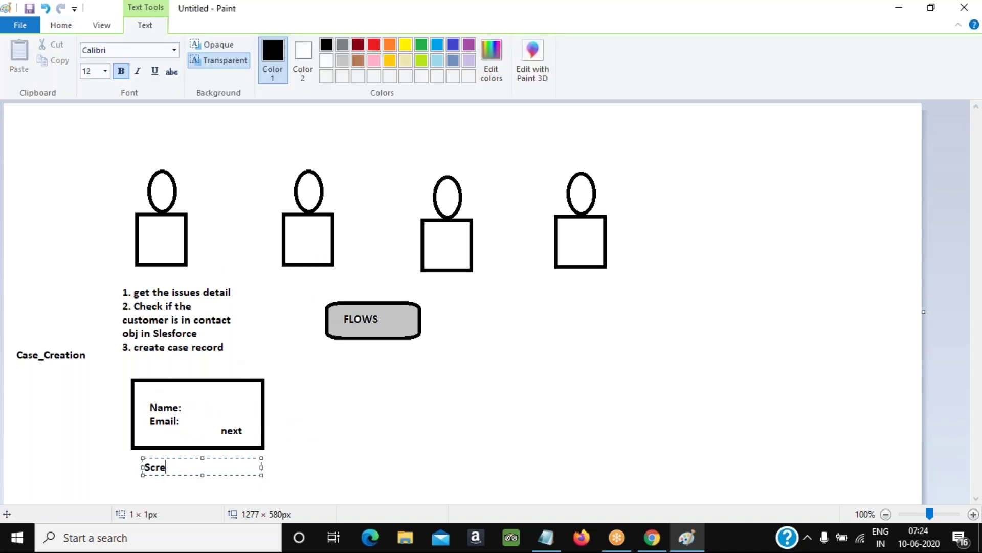
{"action": "type", "text": "en element"}
{"action": "left_click", "coordinate": [336, 439]}
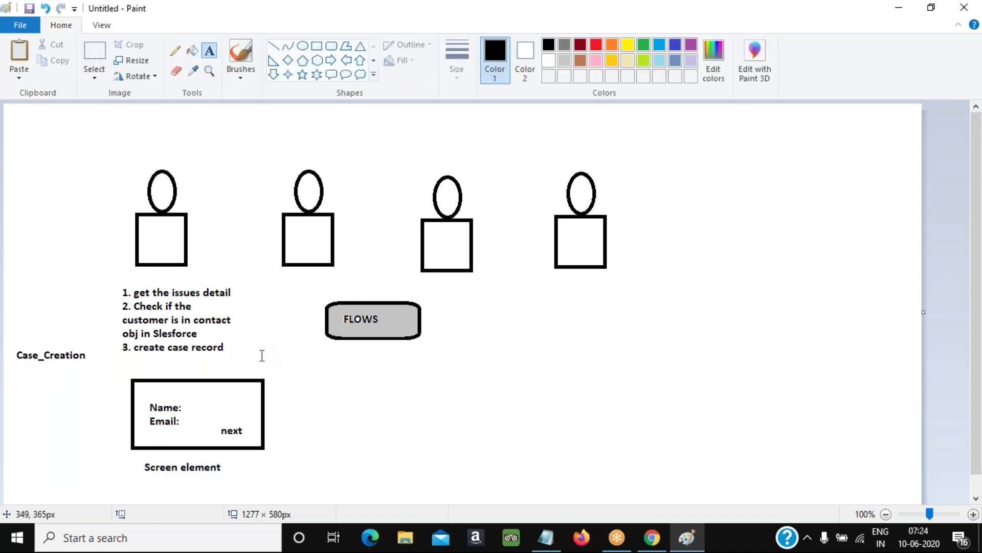
Draw an 'Issue detail' box to the right and link the two boxes with a right arrow
{"action": "left_click", "coordinate": [319, 46]}
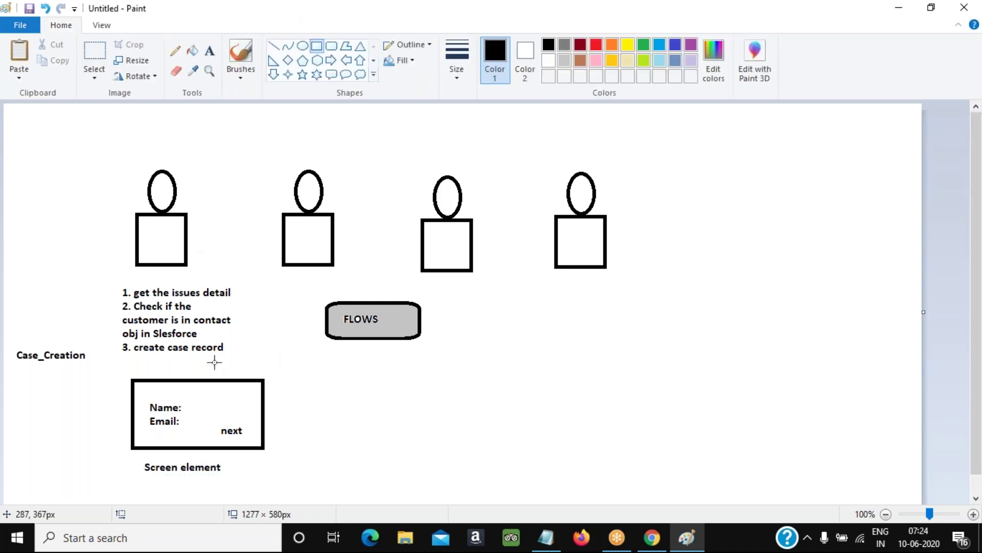
{"action": "left_click_drag", "start_coordinate": [297, 379], "coordinate": [435, 450]}
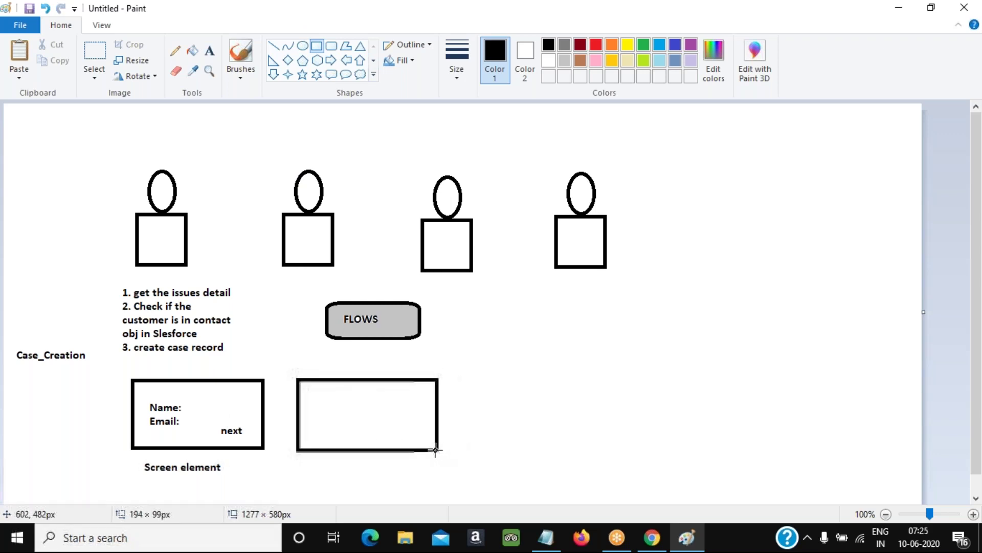
{"action": "left_click", "coordinate": [209, 50]}
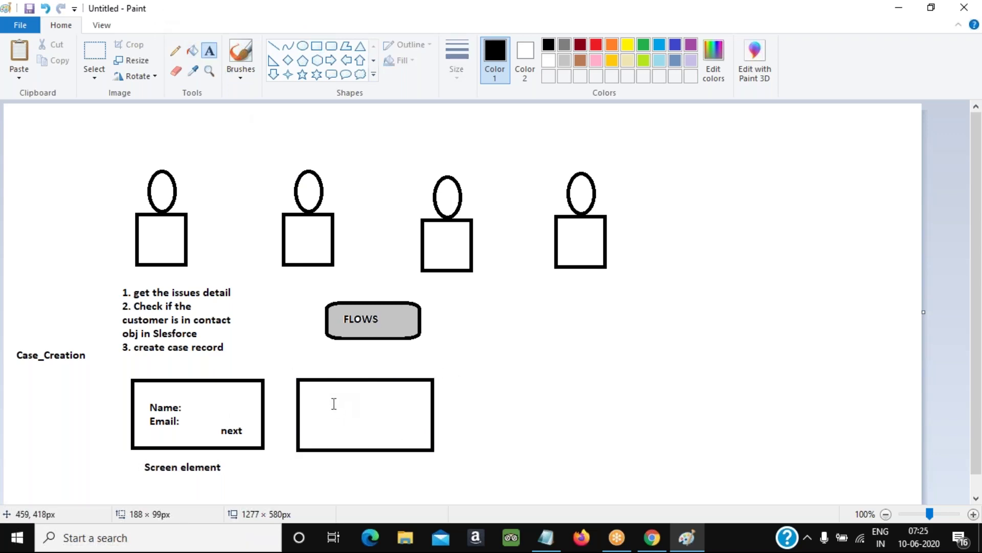
{"action": "left_click", "coordinate": [318, 393]}
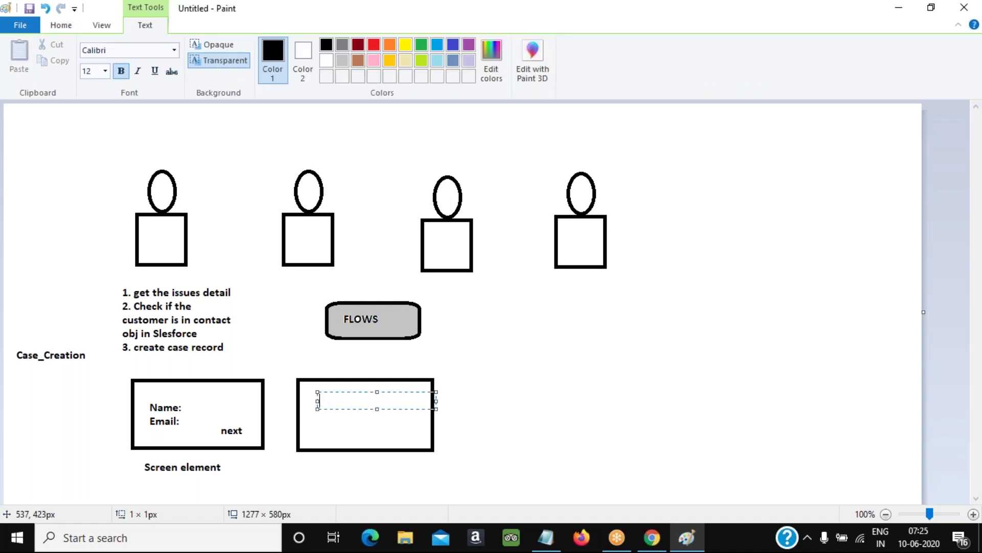
{"action": "type", "text": "Isu"}
{"action": "type", "text": "sue detail"}
{"action": "left_click", "coordinate": [588, 447]}
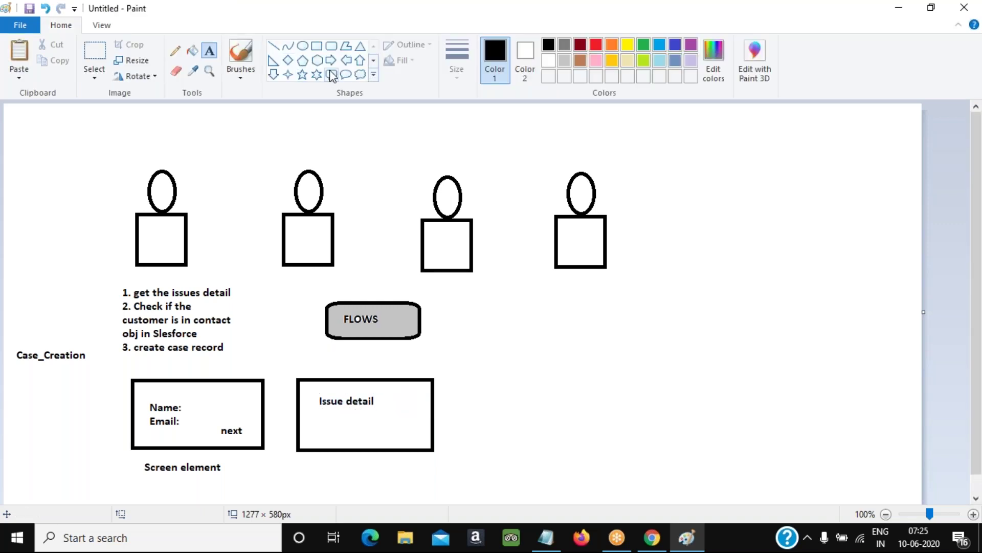
{"action": "left_click", "coordinate": [331, 60]}
{"action": "left_click_drag", "start_coordinate": [267, 423], "coordinate": [298, 437]}
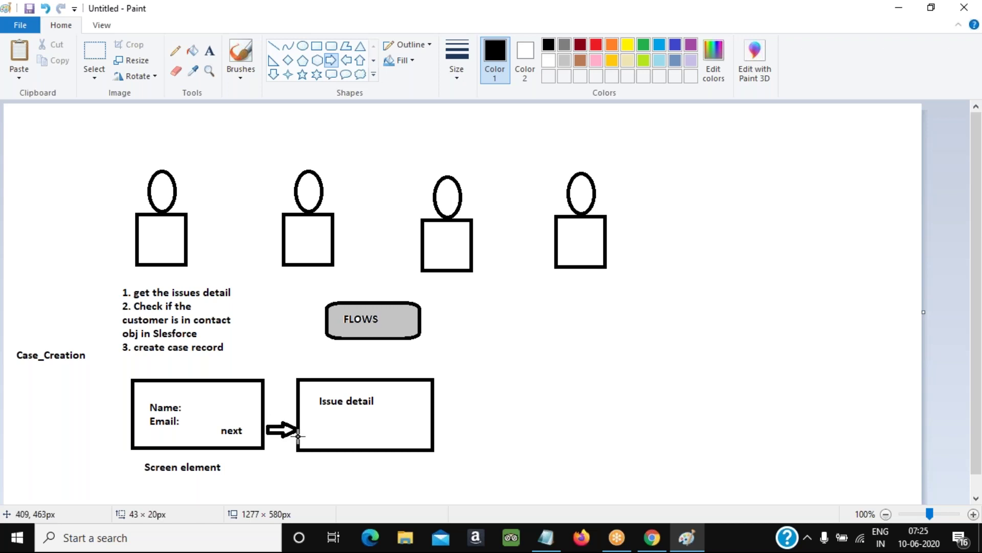
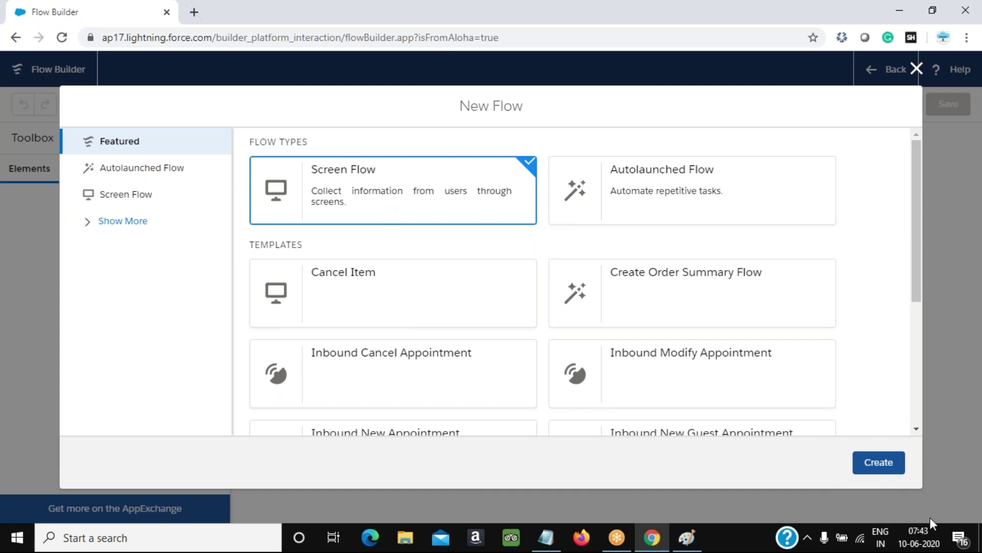
Create the blank screen flow, then glance at the Paint diagram before returning
{"action": "left_click", "coordinate": [884, 463]}
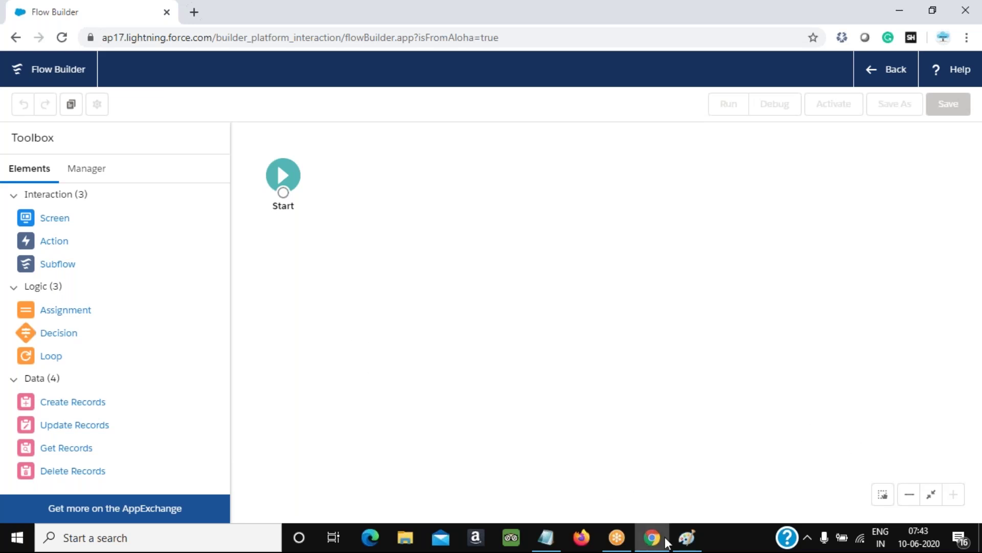
{"action": "left_click", "coordinate": [687, 538]}
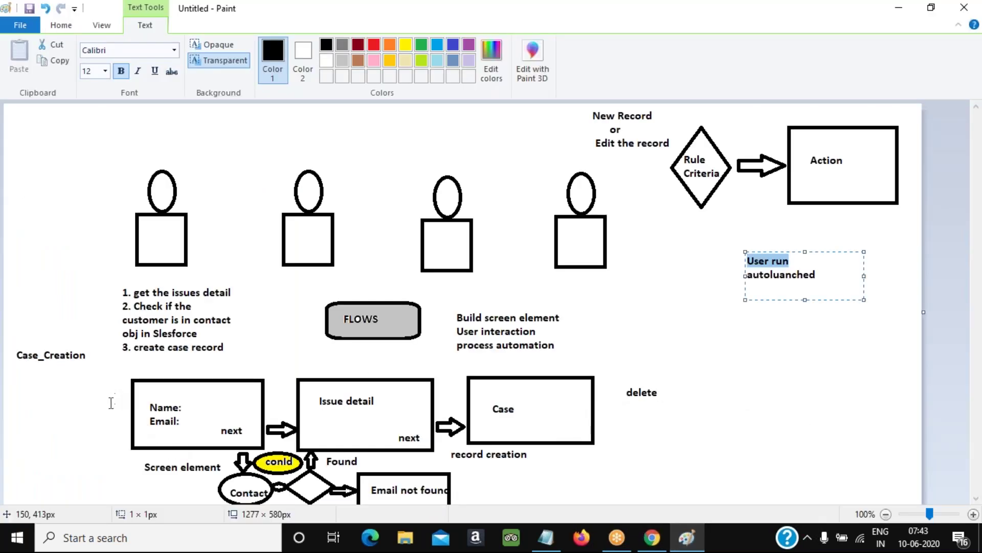
{"action": "left_click", "coordinate": [65, 30]}
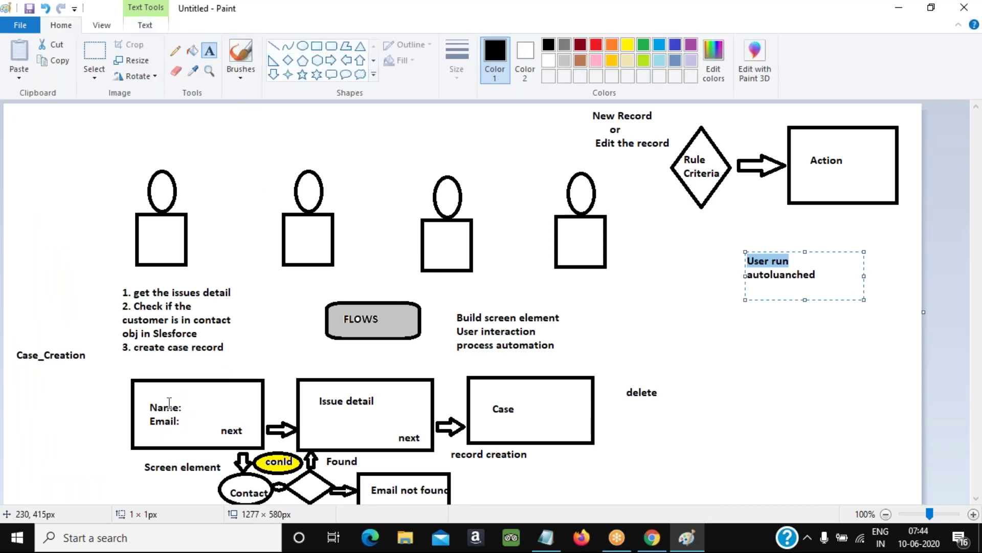
{"action": "key", "text": "alt+Tab"}
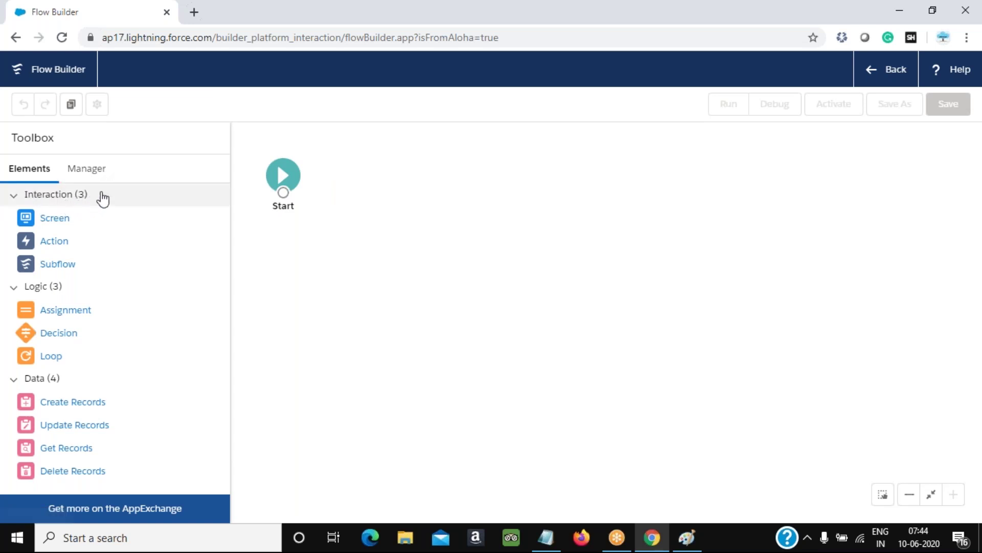
Switch back and forth between the Toolbox's Resources and Elements lists
{"action": "left_click", "coordinate": [86, 171]}
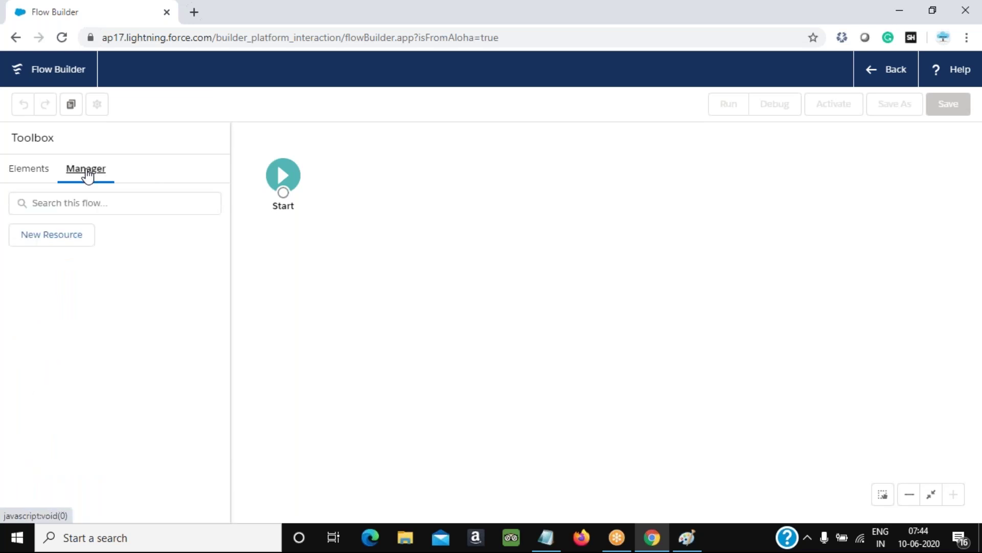
{"action": "left_click", "coordinate": [15, 174]}
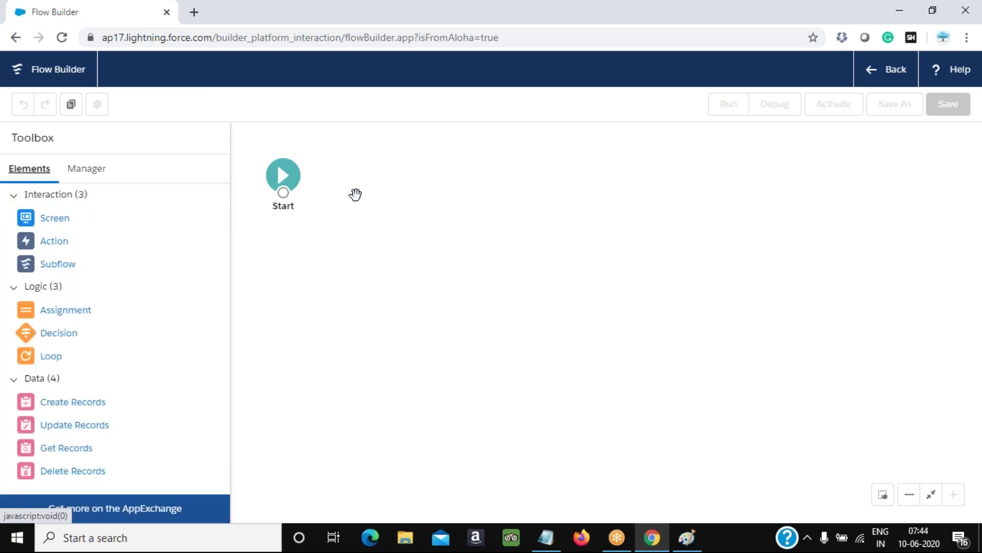
{"action": "left_click", "coordinate": [86, 169]}
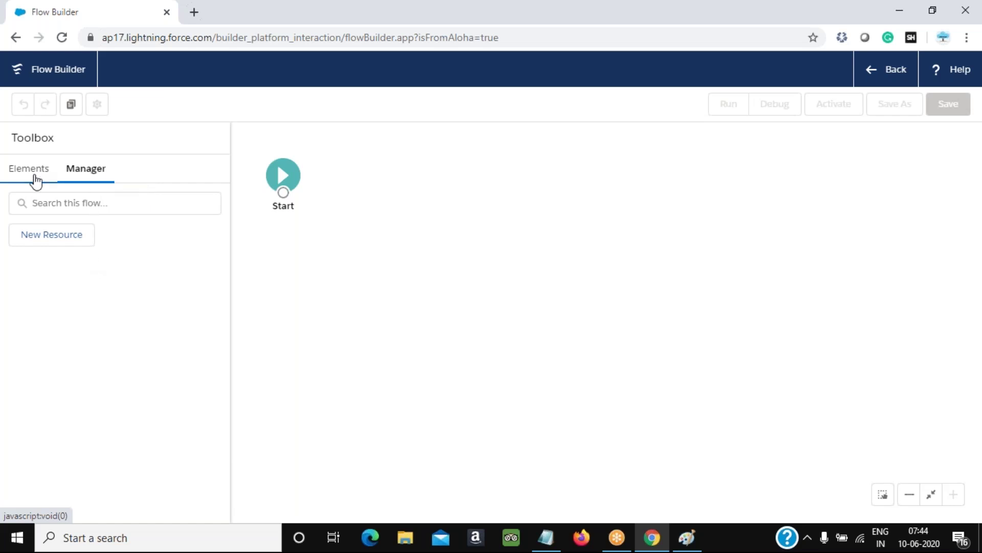
{"action": "left_click", "coordinate": [35, 177]}
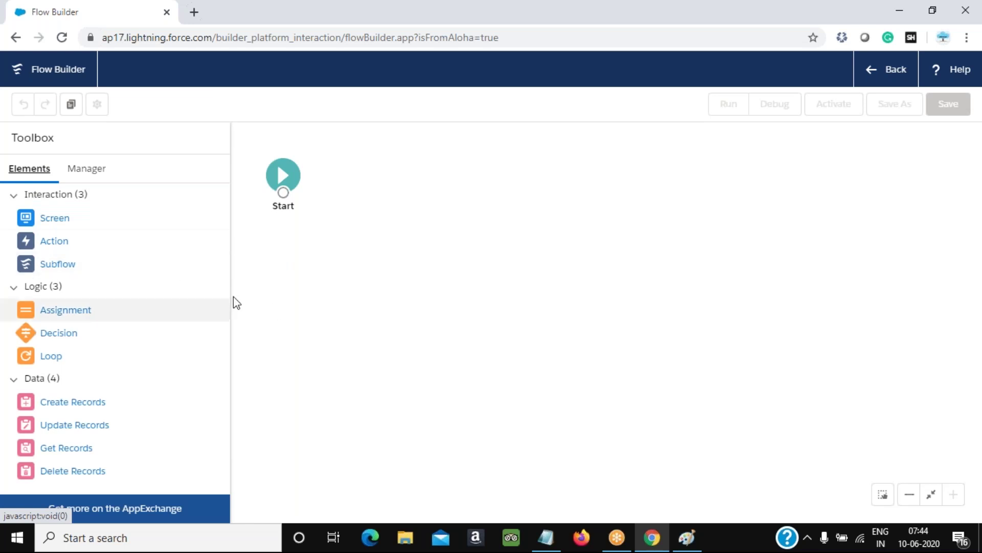
{"action": "left_click", "coordinate": [74, 172]}
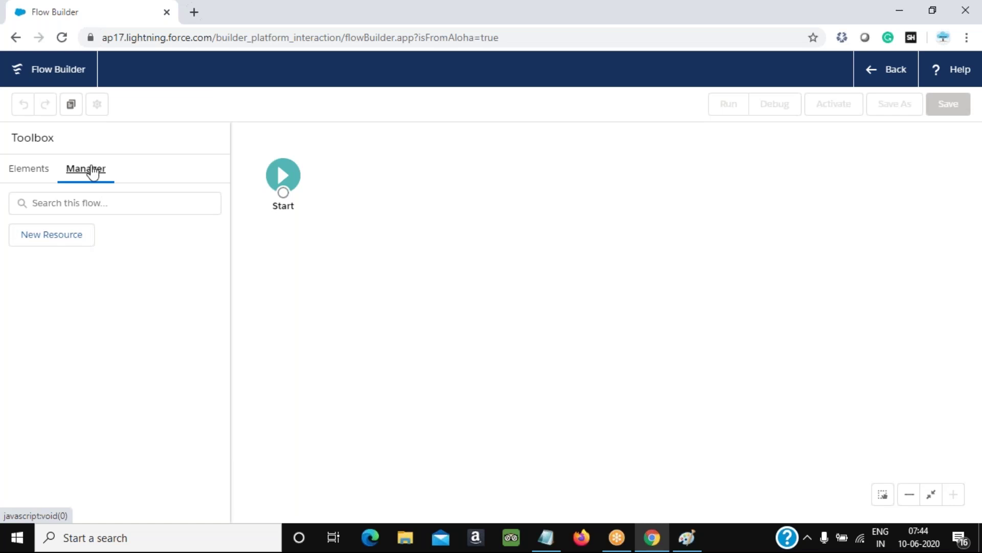
{"action": "left_click", "coordinate": [42, 173]}
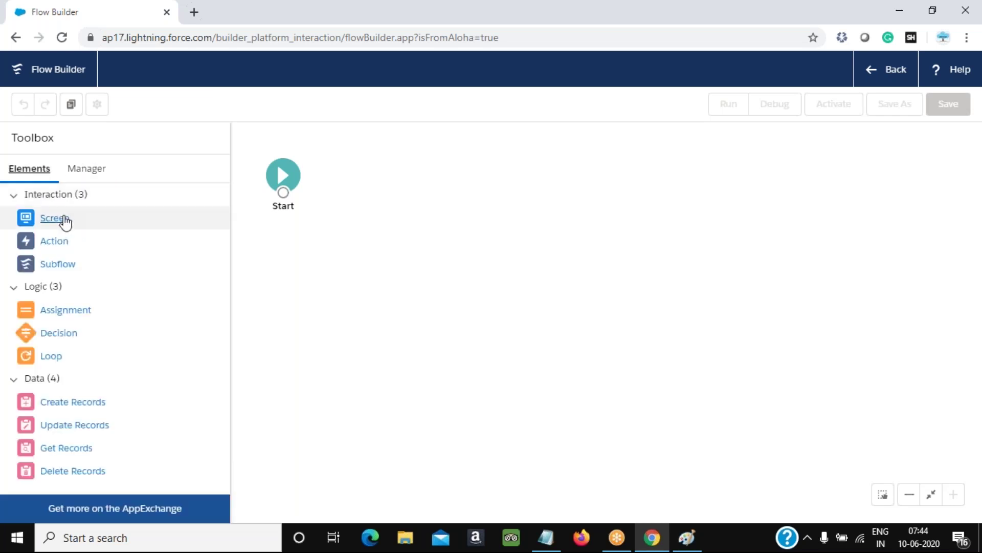
Collapse and re-expand the element groups, then drop a Screen element onto the canvas
{"action": "left_click", "coordinate": [13, 195]}
{"action": "left_click", "coordinate": [14, 218]}
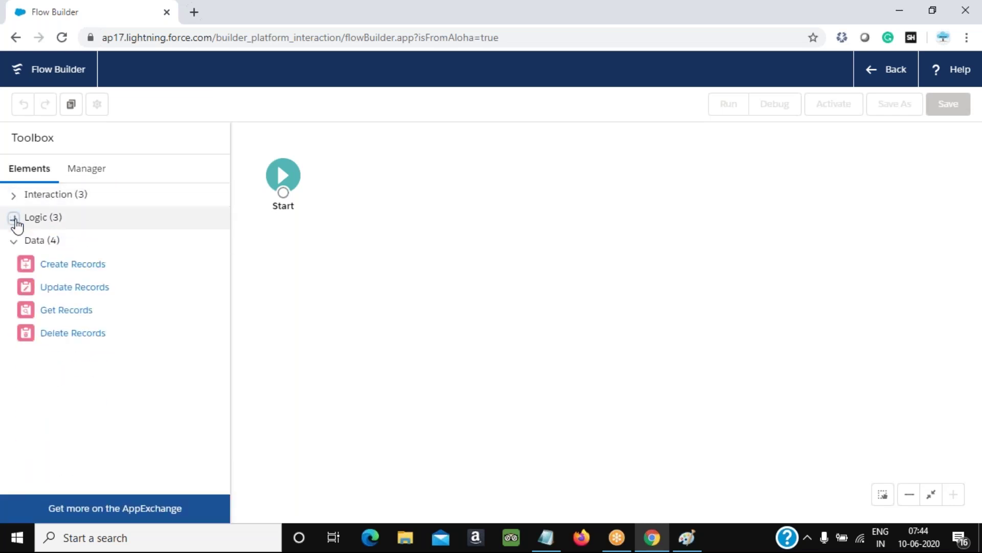
{"action": "left_click", "coordinate": [14, 241]}
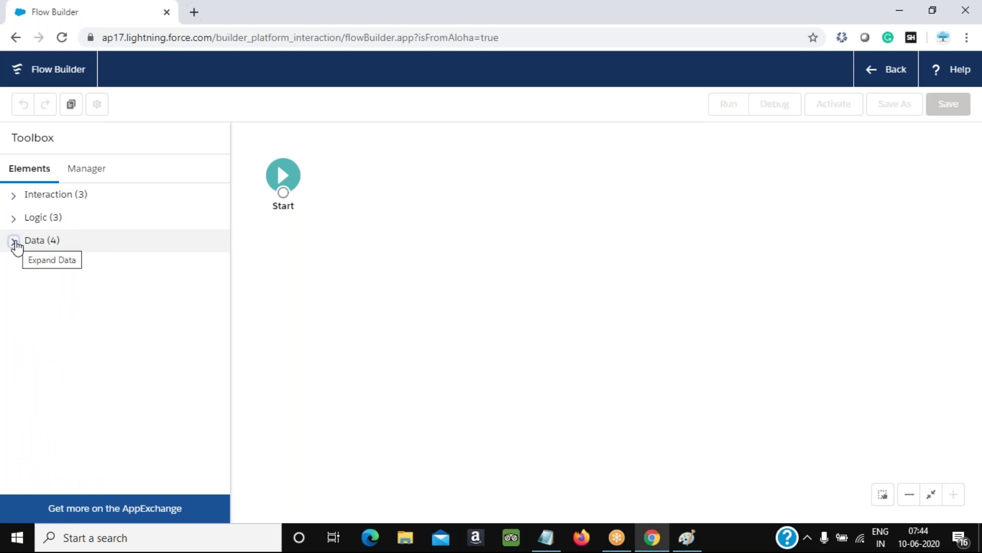
{"action": "left_click", "coordinate": [14, 241]}
{"action": "left_click", "coordinate": [14, 218]}
{"action": "left_click", "coordinate": [14, 195]}
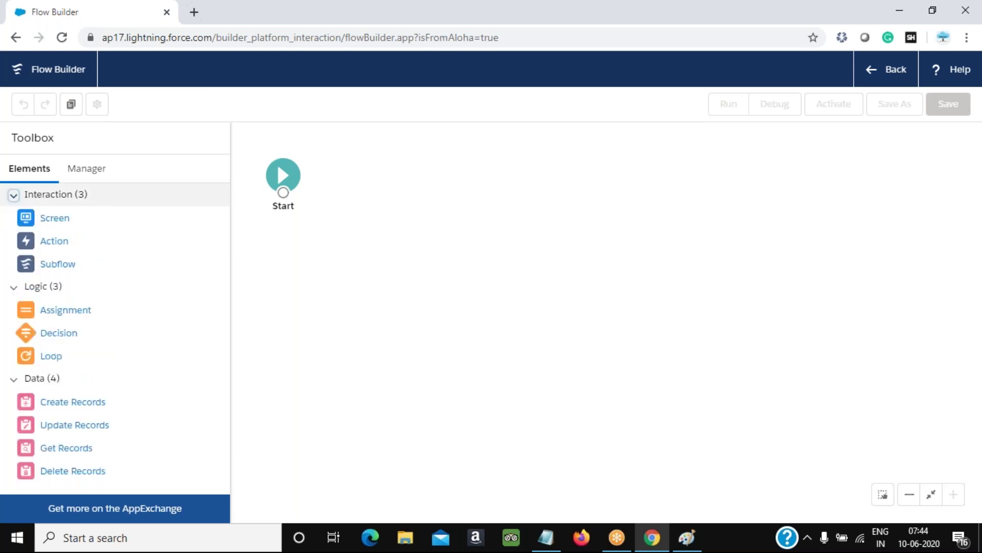
{"action": "left_click_drag", "start_coordinate": [51, 225], "coordinate": [390, 185]}
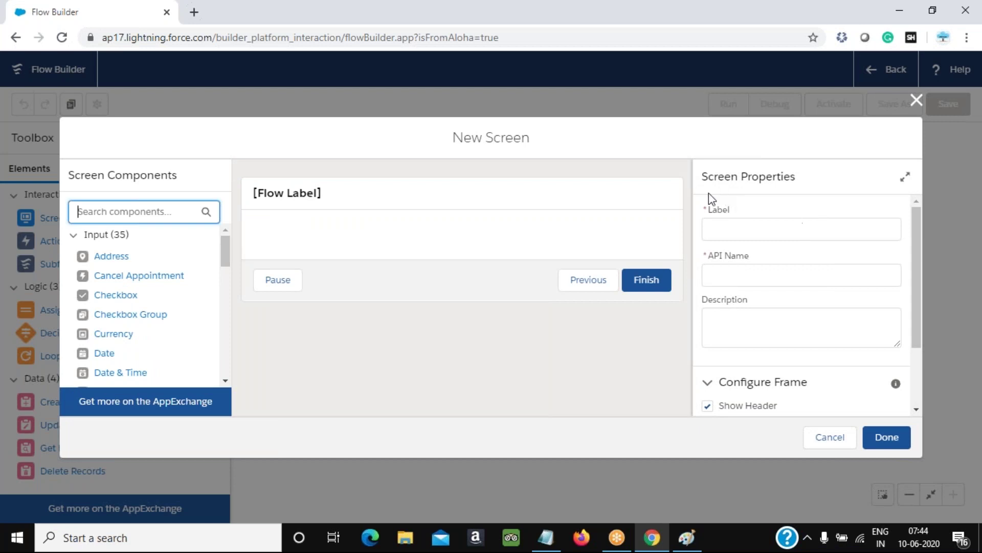
Start a 'Get' text label below the numbered list in the Paint diagram
{"action": "key", "text": "alt+Tab"}
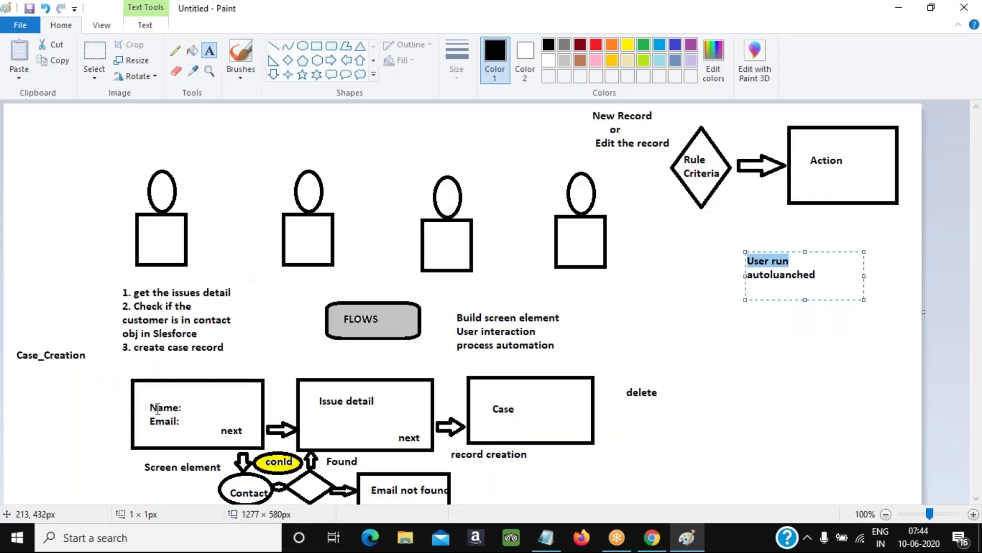
{"action": "left_click", "coordinate": [156, 371]}
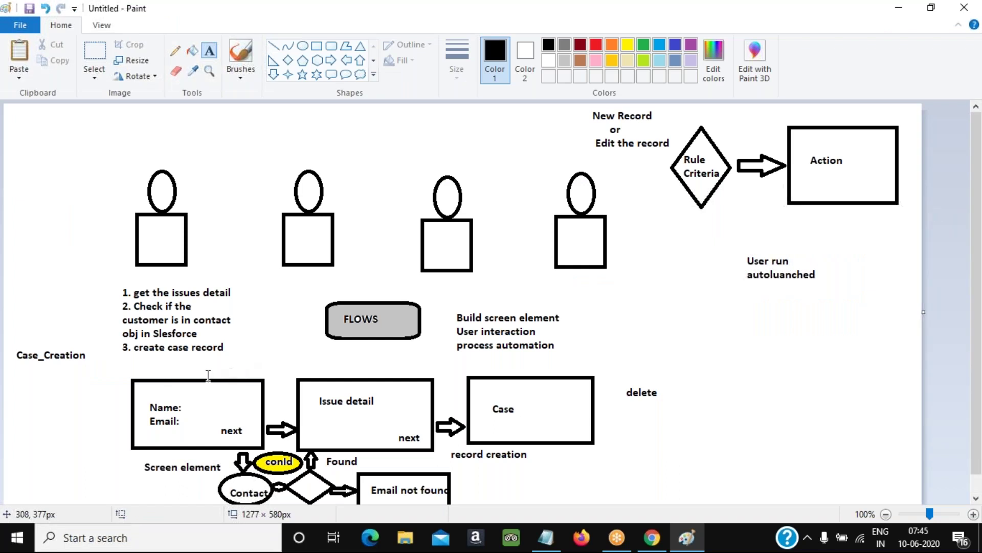
{"action": "left_click", "coordinate": [158, 365]}
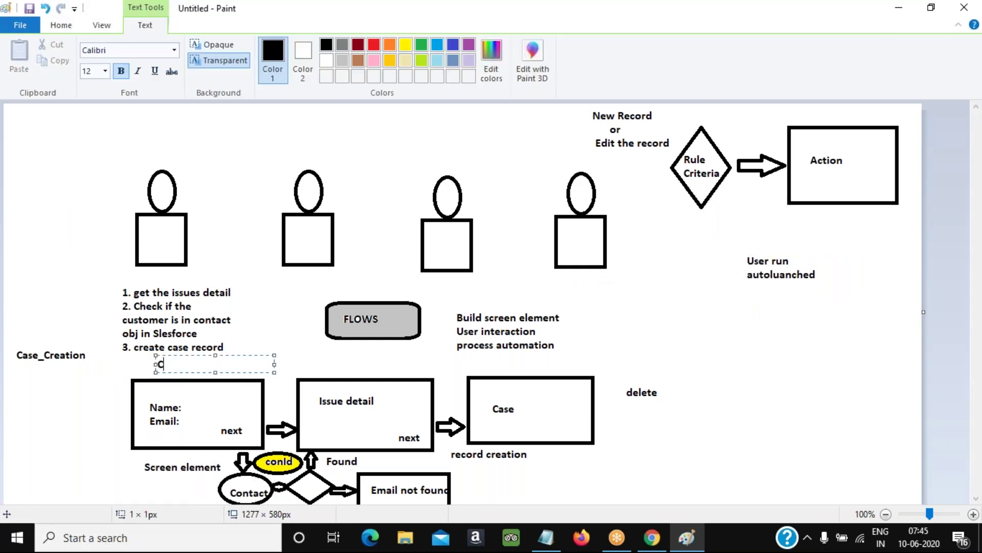
{"action": "key", "text": "ctrl+a"}
{"action": "type", "text": "Get"}
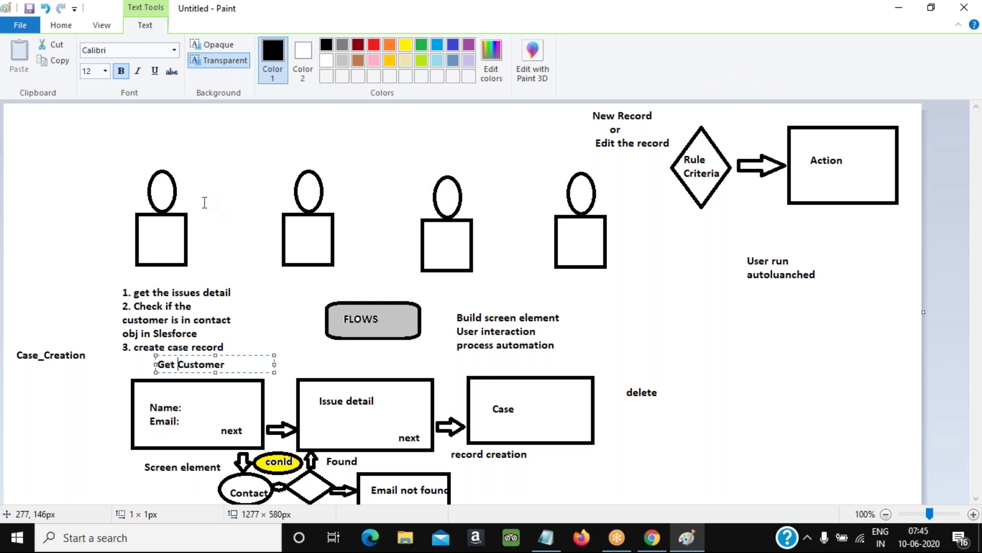
Label the screen 'Get Customer Details' so the API name becomes Get_Customer_Details
{"action": "key", "text": "alt+Tab"}
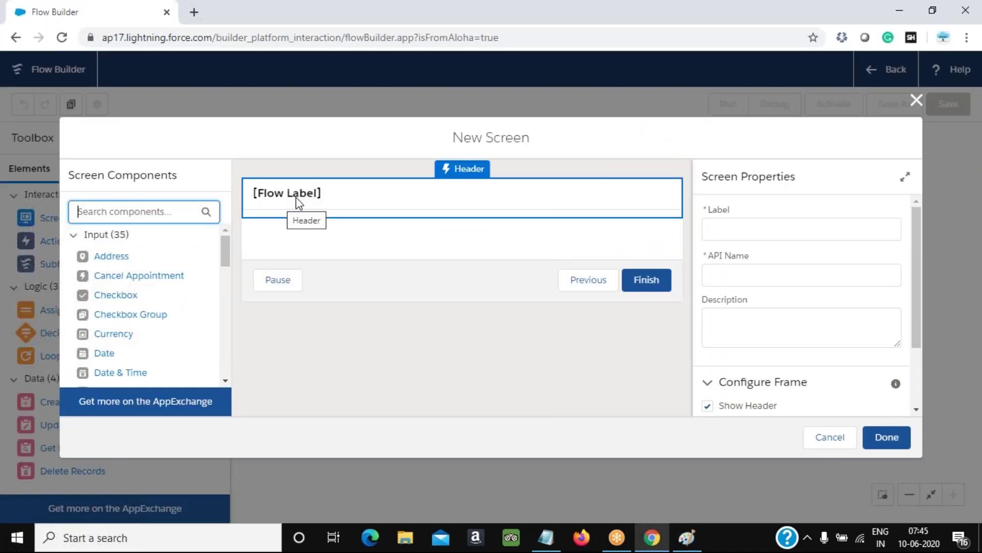
{"action": "left_click", "coordinate": [300, 204]}
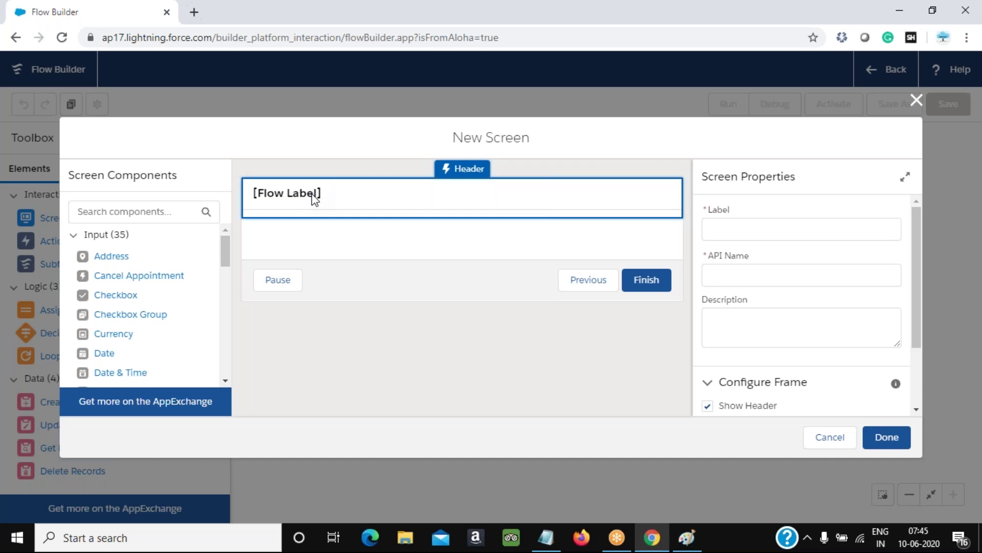
{"action": "left_click", "coordinate": [731, 227]}
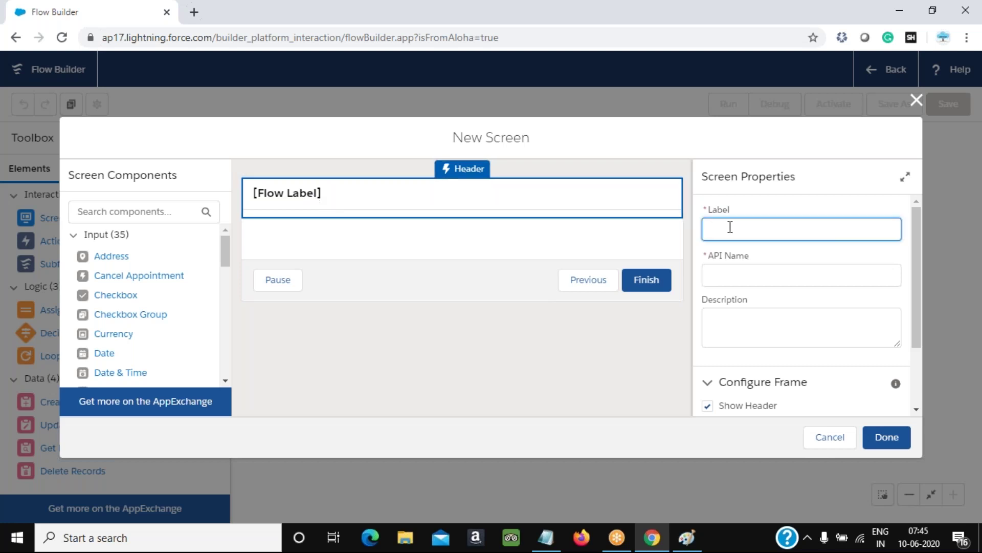
{"action": "type", "text": "Get Customer Details"}
{"action": "key", "text": "Tab"}
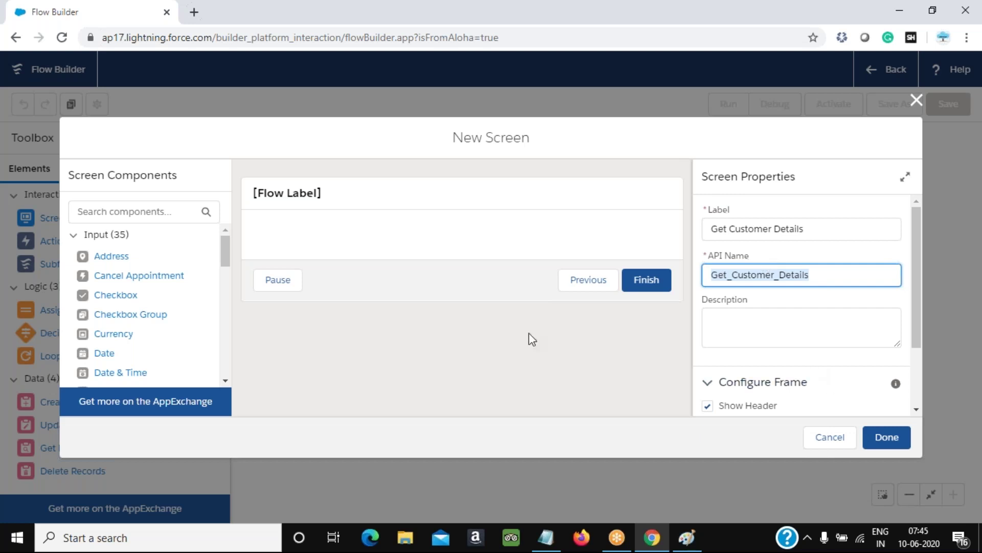
{"action": "left_click", "coordinate": [338, 235]}
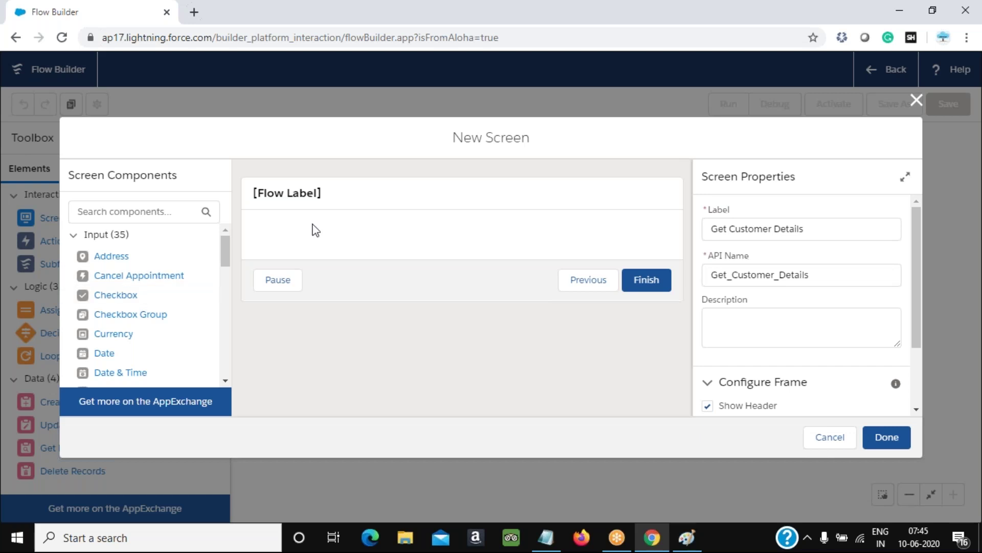
Add a text input and relabel it from First Name to Name, with API name Name
{"action": "left_click_drag", "start_coordinate": [228, 260], "coordinate": [226, 361]}
{"action": "left_click_drag", "start_coordinate": [96, 301], "coordinate": [385, 245]}
{"action": "left_click", "coordinate": [750, 226]}
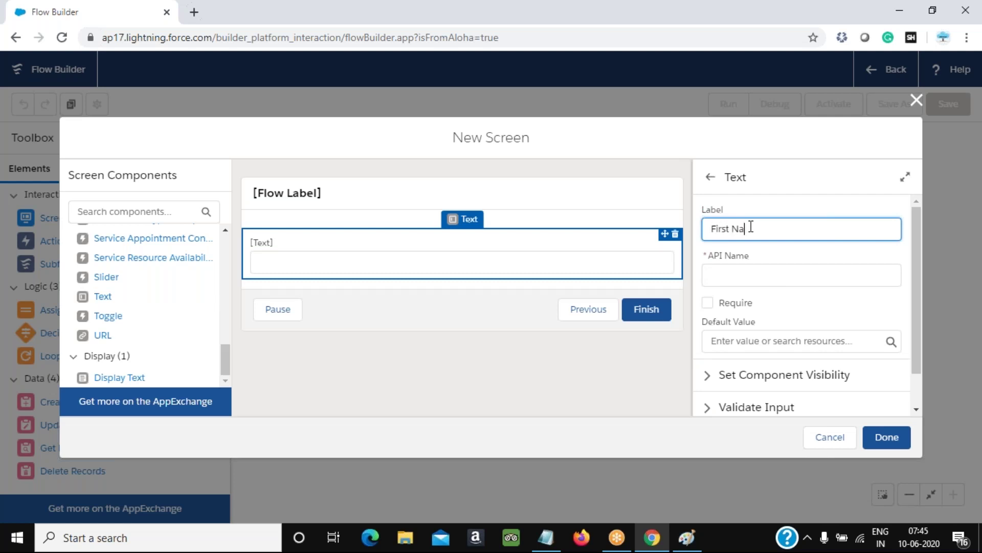
{"action": "key", "text": "Tab"}
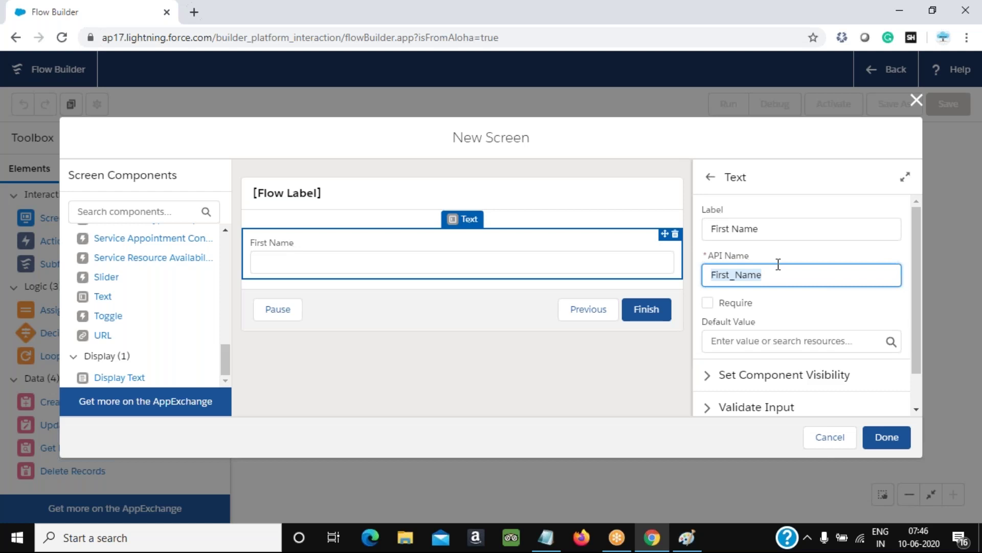
{"action": "key", "text": "shift+Tab"}
{"action": "key", "text": "BackSpace"}
{"action": "type", "text": "Name"}
{"action": "key", "text": "BackSpace"}
{"action": "key", "text": "BackSpace"}
{"action": "key", "text": "BackSpace"}
{"action": "key", "text": "BackSpace"}
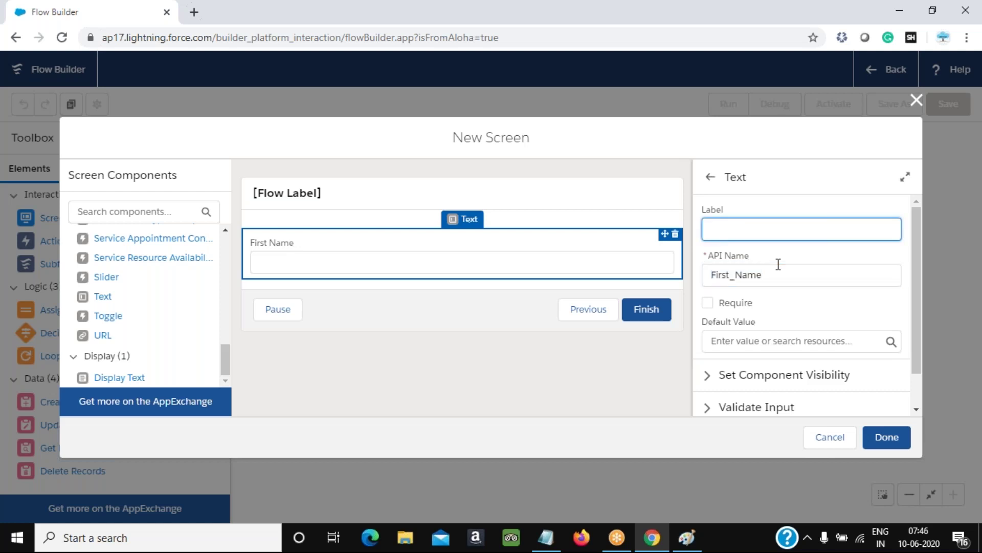
{"action": "key", "text": "Tab"}
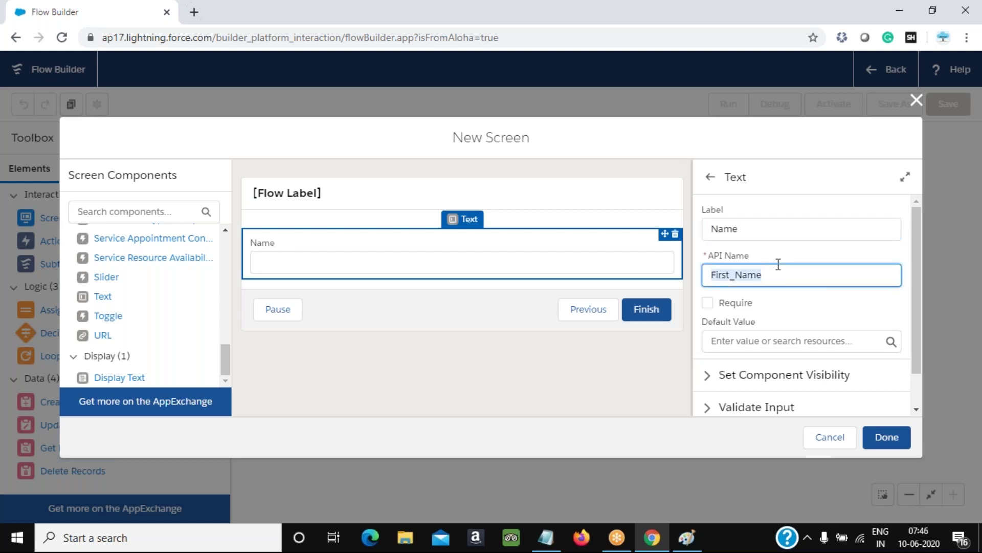
{"action": "key", "text": "BackSpace"}
{"action": "key", "text": "shift+Tab"}
{"action": "key", "text": "Tab"}
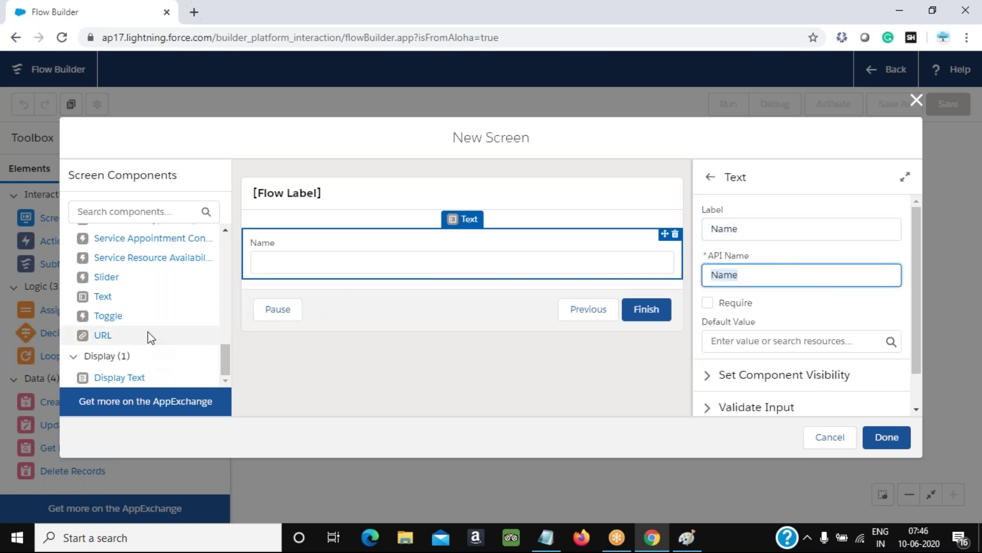
Add an Email text input below Name and finish the customer details screen
{"action": "scroll", "coordinate": [148, 336], "scroll_direction": "up", "scroll_amount": 1}
{"action": "scroll", "coordinate": [128, 312], "scroll_direction": "down", "scroll_amount": 1}
{"action": "left_click_drag", "start_coordinate": [105, 296], "coordinate": [338, 287]}
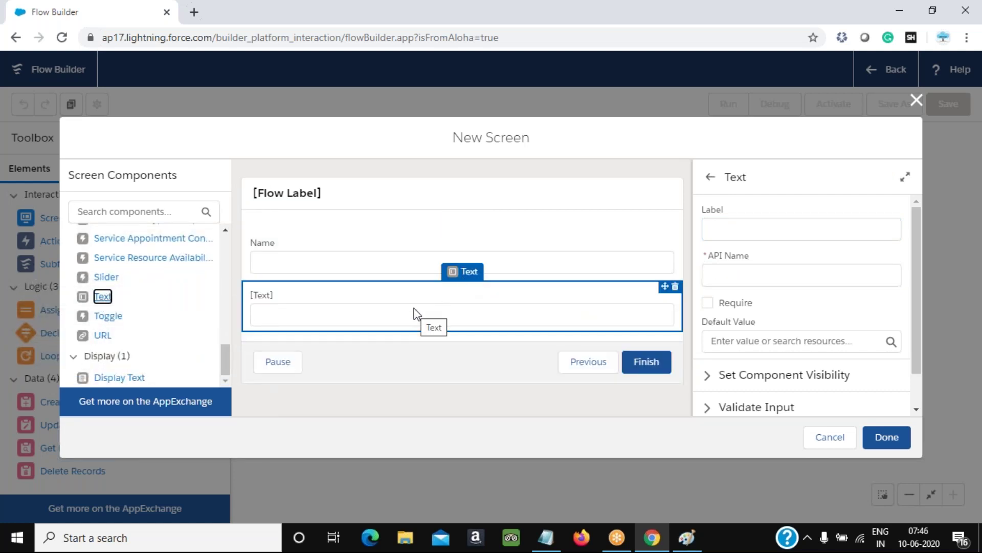
{"action": "left_click", "coordinate": [753, 230]}
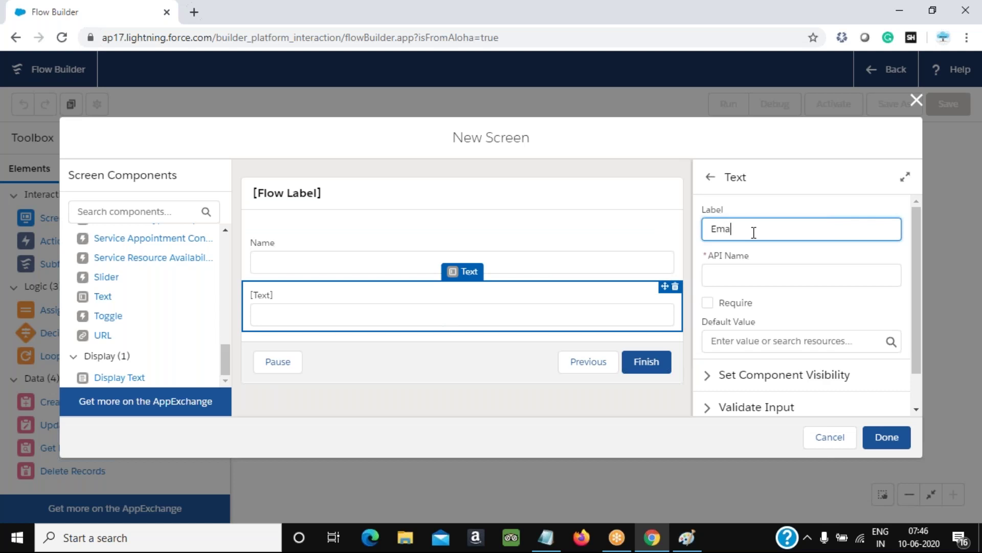
{"action": "key", "text": "Tab"}
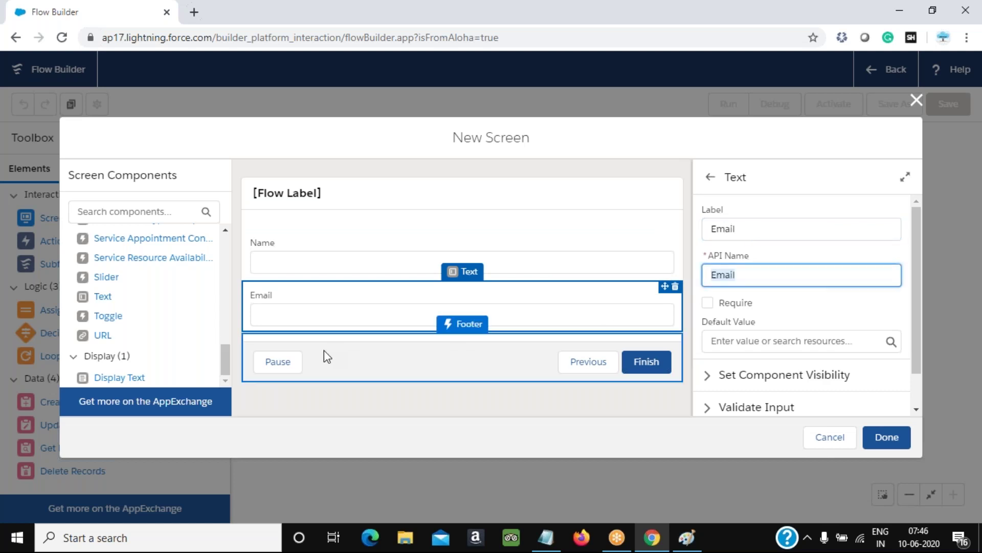
{"action": "scroll", "coordinate": [125, 326], "scroll_direction": "up", "scroll_amount": 2}
{"action": "scroll", "coordinate": [125, 326], "scroll_direction": "down", "scroll_amount": 2}
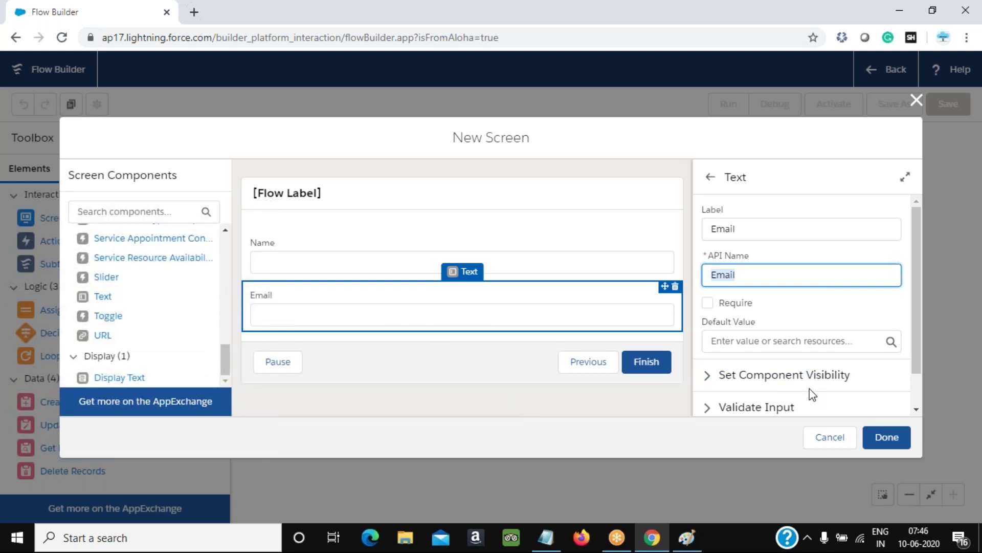
{"action": "left_click", "coordinate": [884, 435]}
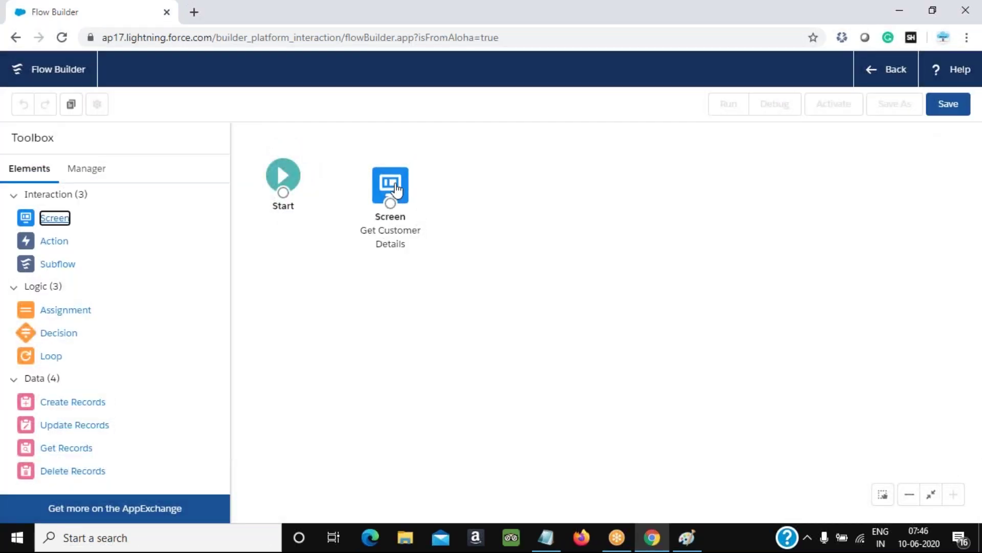
Reposition the Get Customer Details node, check the Paint diagram, and drop a second Screen onto the canvas
{"action": "left_click_drag", "start_coordinate": [397, 189], "coordinate": [371, 178]}
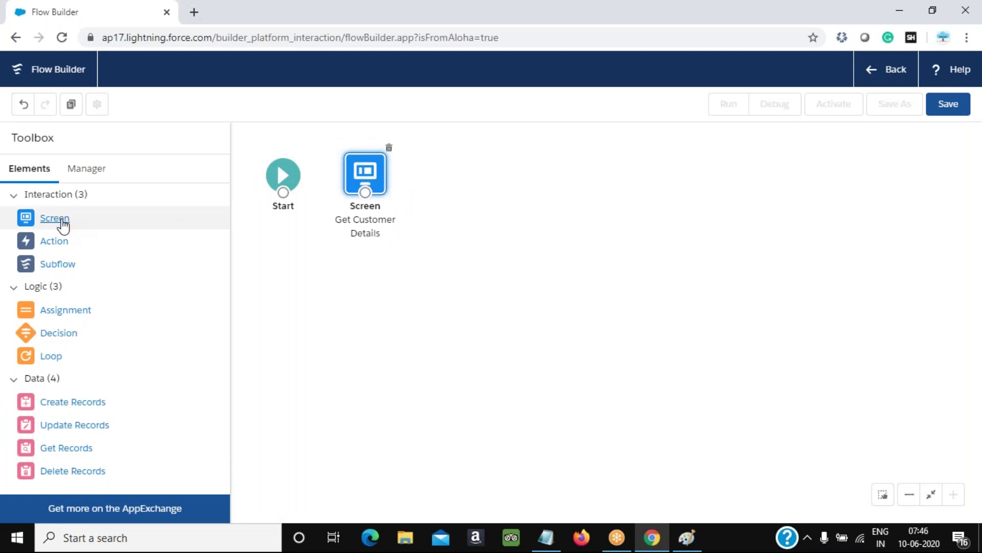
{"action": "left_click", "coordinate": [687, 538]}
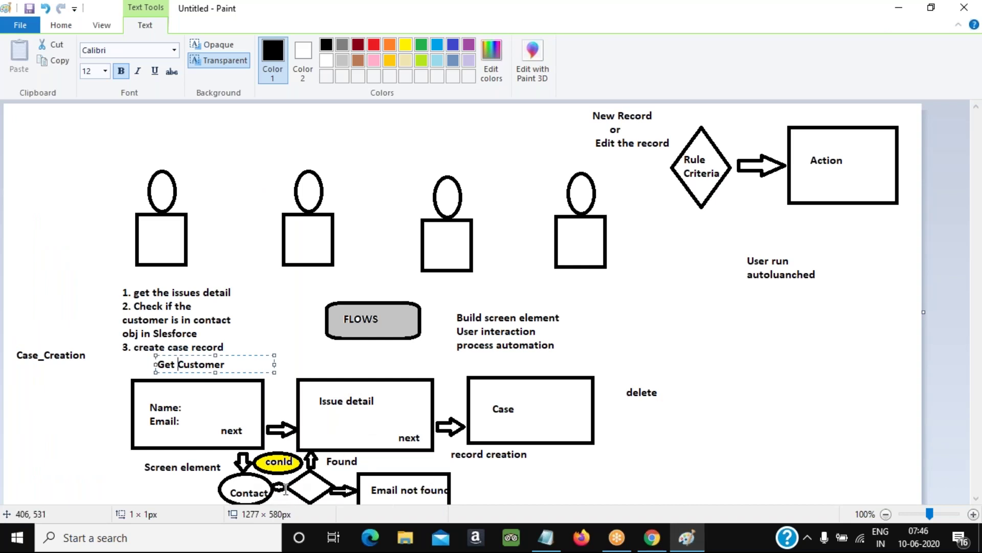
{"action": "key", "text": "alt+Tab"}
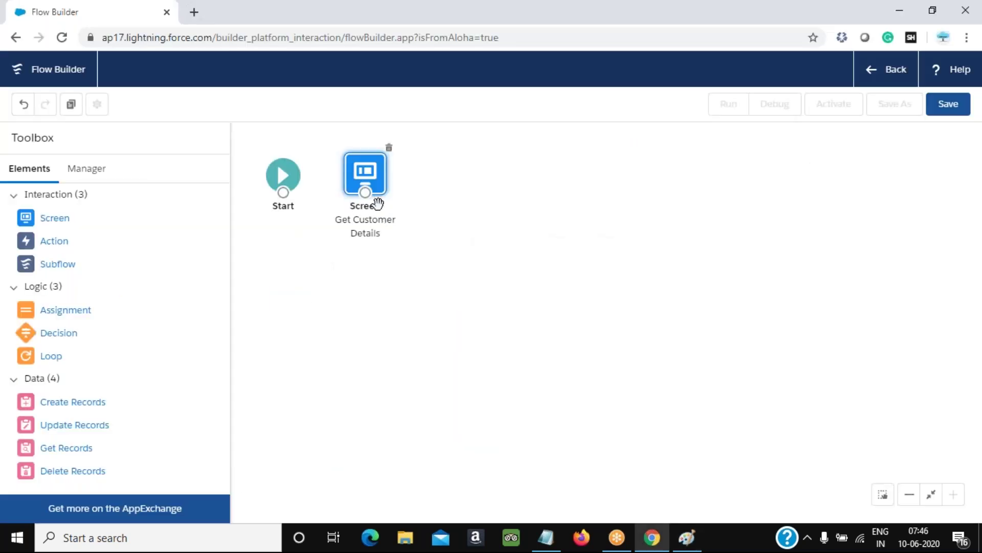
{"action": "left_click_drag", "start_coordinate": [53, 220], "coordinate": [470, 198]}
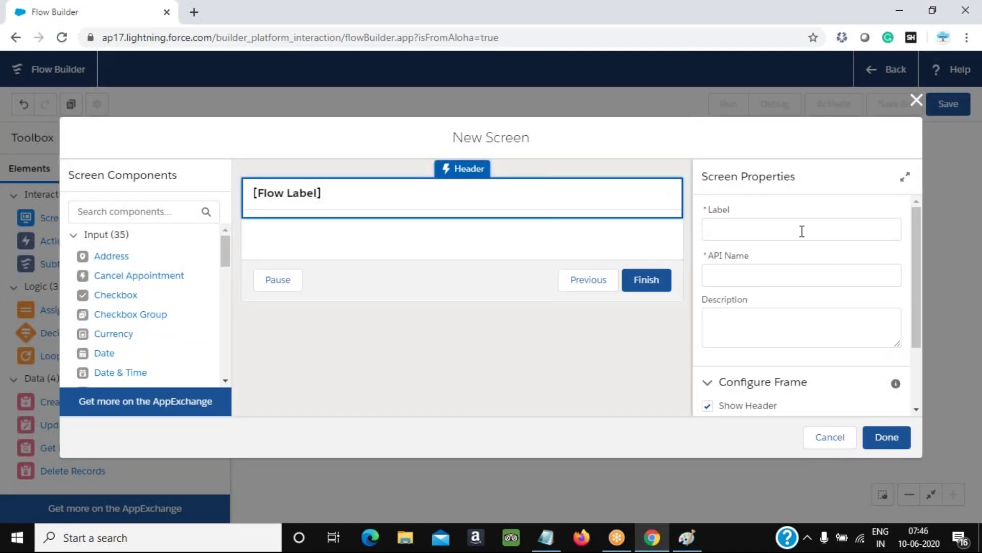
Label the new screen 'Get Issues' with its API name auto-filled
{"action": "left_click", "coordinate": [797, 230]}
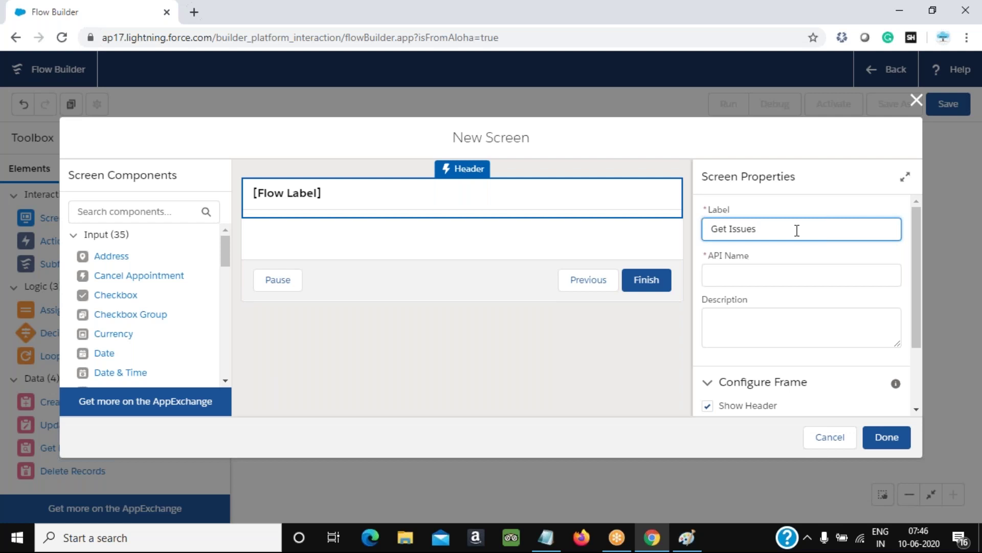
{"action": "key", "text": "Tab"}
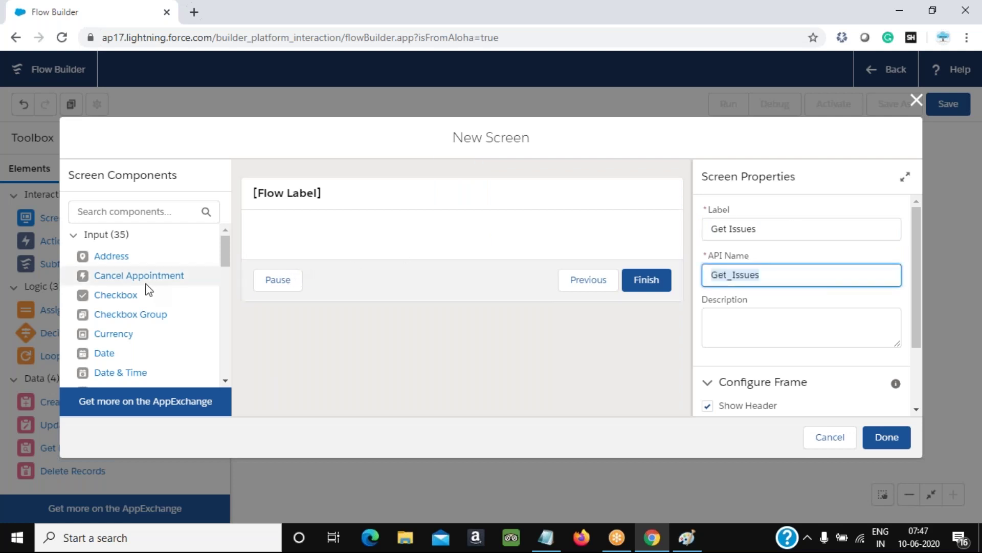
{"action": "scroll", "coordinate": [189, 347], "scroll_direction": "down", "scroll_amount": 8}
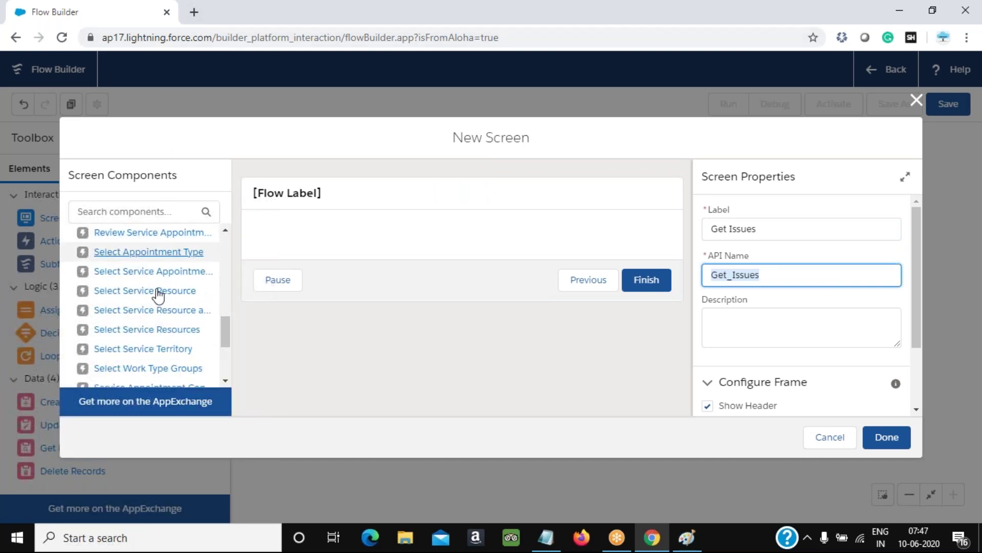
{"action": "scroll", "coordinate": [212, 296], "scroll_direction": "up", "scroll_amount": 6}
{"action": "scroll", "coordinate": [207, 300], "scroll_direction": "up", "scroll_amount": 3}
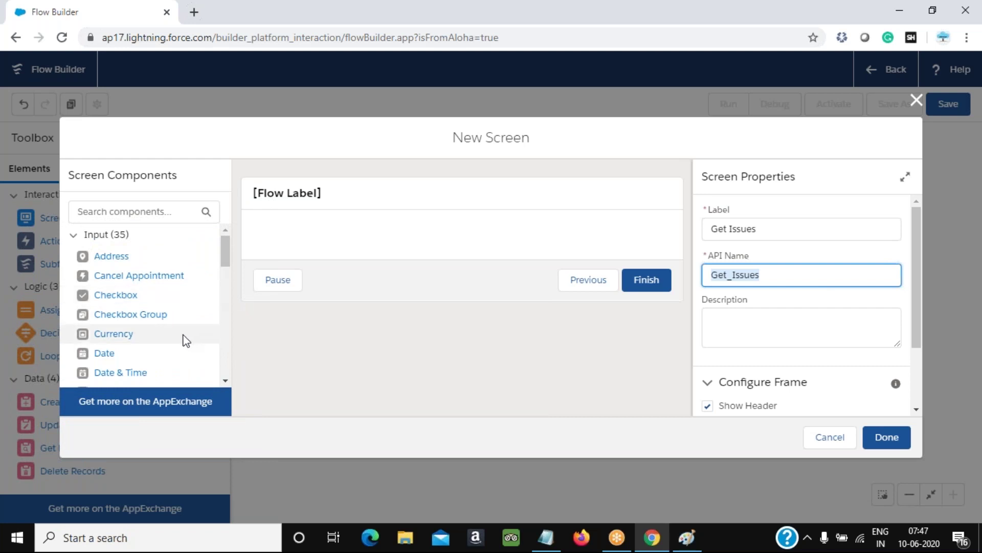
{"action": "scroll", "coordinate": [184, 339], "scroll_direction": "down", "scroll_amount": 3}
{"action": "scroll", "coordinate": [168, 334], "scroll_direction": "down", "scroll_amount": 9}
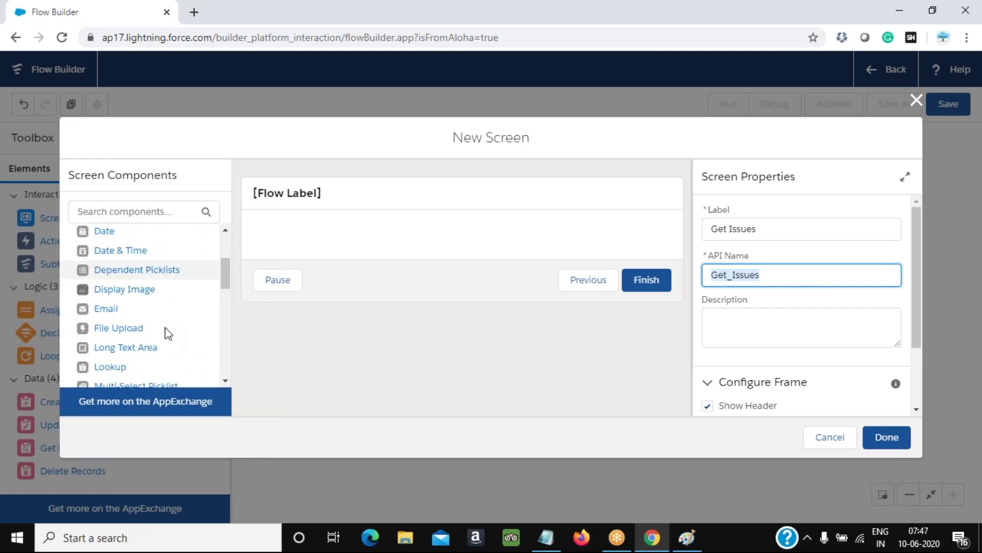
{"action": "scroll", "coordinate": [149, 318], "scroll_direction": "down", "scroll_amount": 10}
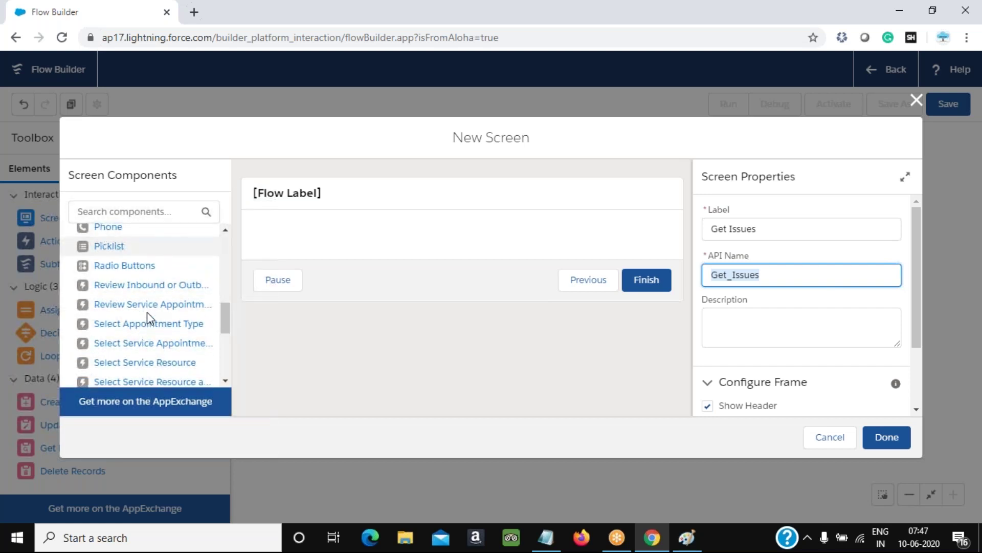
Add a text input labelled Issue Description
{"action": "left_click_drag", "start_coordinate": [118, 306], "coordinate": [353, 257]}
{"action": "left_click", "coordinate": [755, 231]}
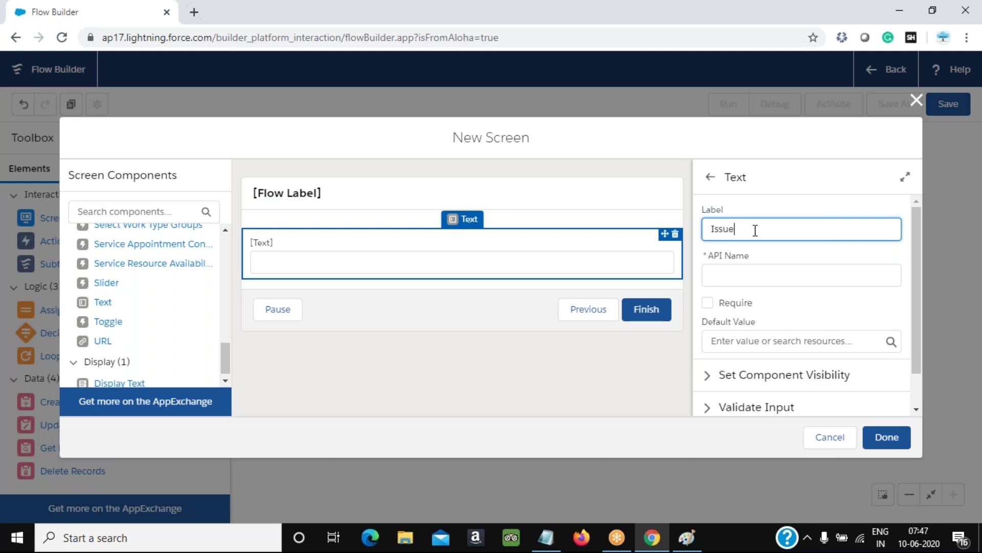
{"action": "type", "text": "Descritonition"}
{"action": "left_click", "coordinate": [798, 286]}
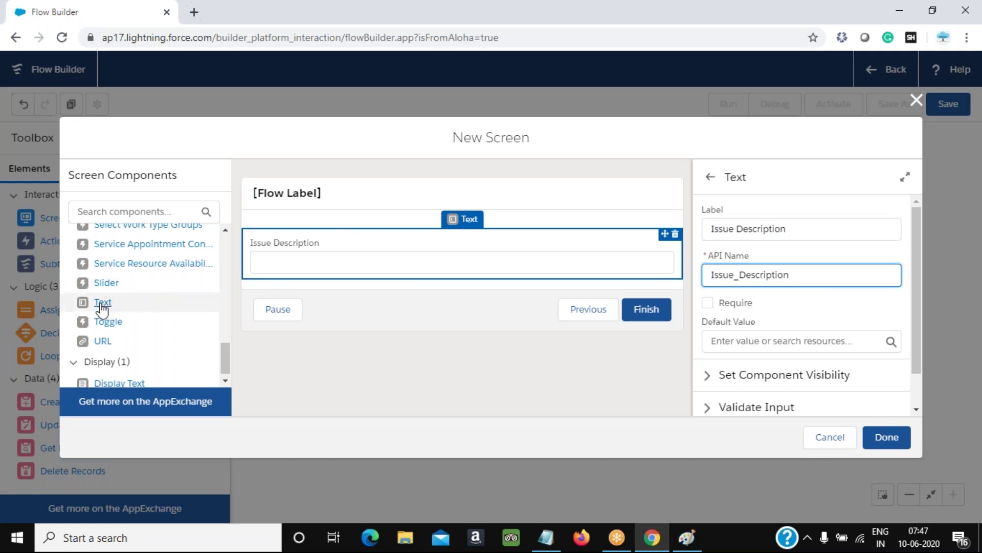
Add a second text input labelled Subject with API name Subject, checking the Paint diagram
{"action": "left_click_drag", "start_coordinate": [101, 306], "coordinate": [311, 276]}
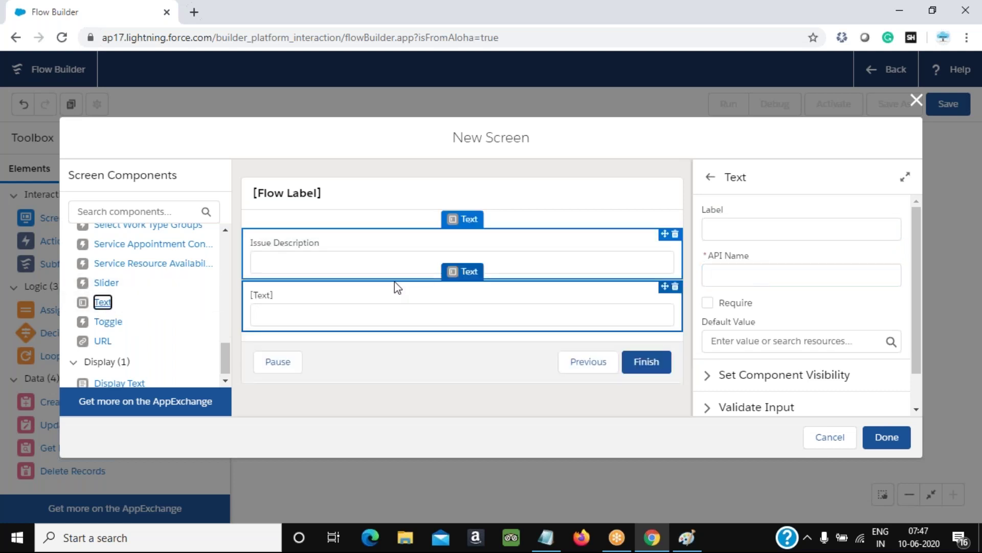
{"action": "left_click", "coordinate": [819, 230]}
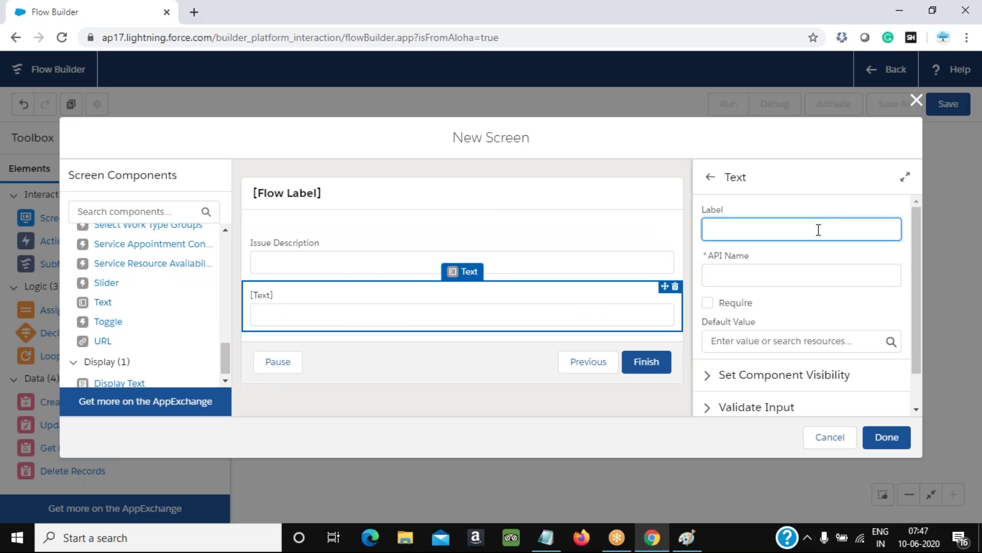
{"action": "type", "text": "Subject"}
{"action": "key", "text": "Tab"}
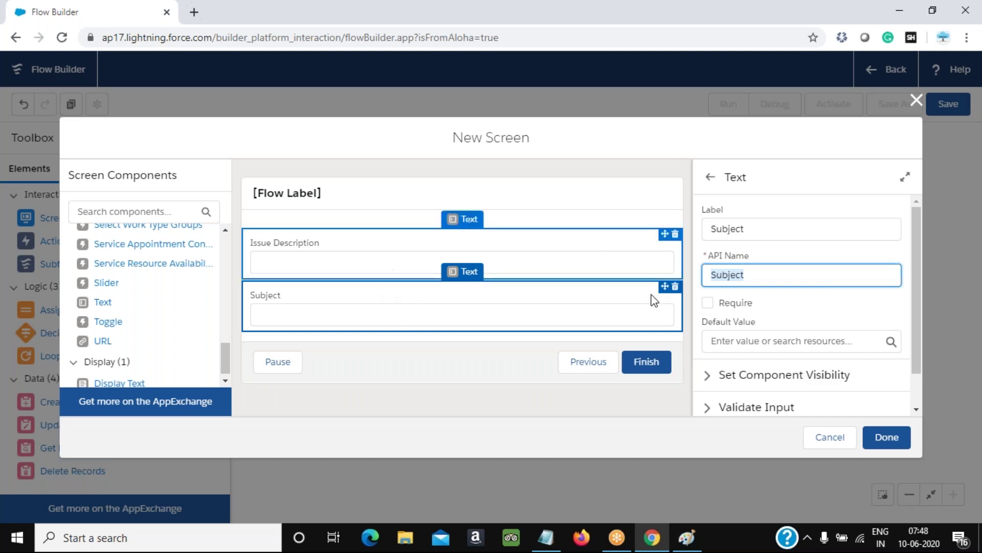
{"action": "left_click", "coordinate": [689, 537]}
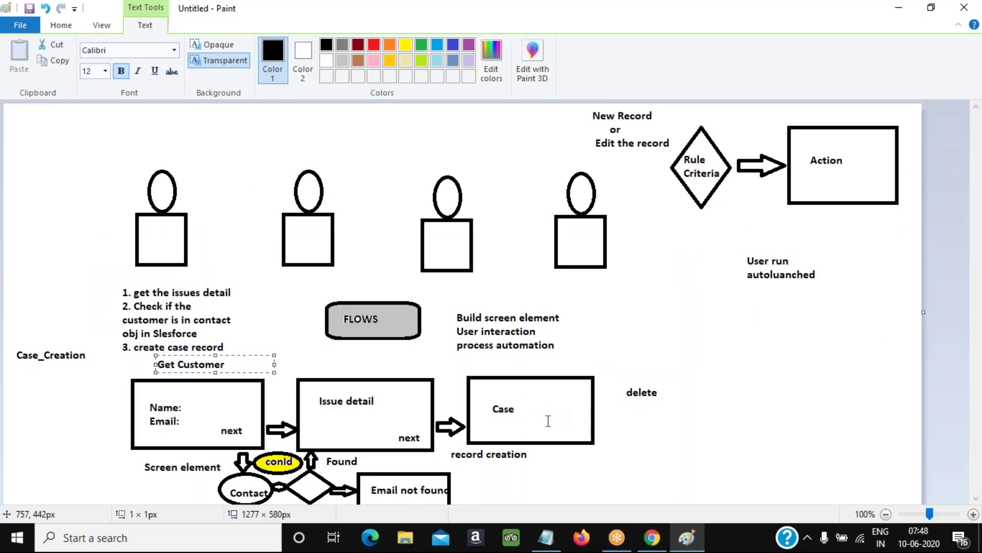
{"action": "key", "text": "alt+Tab"}
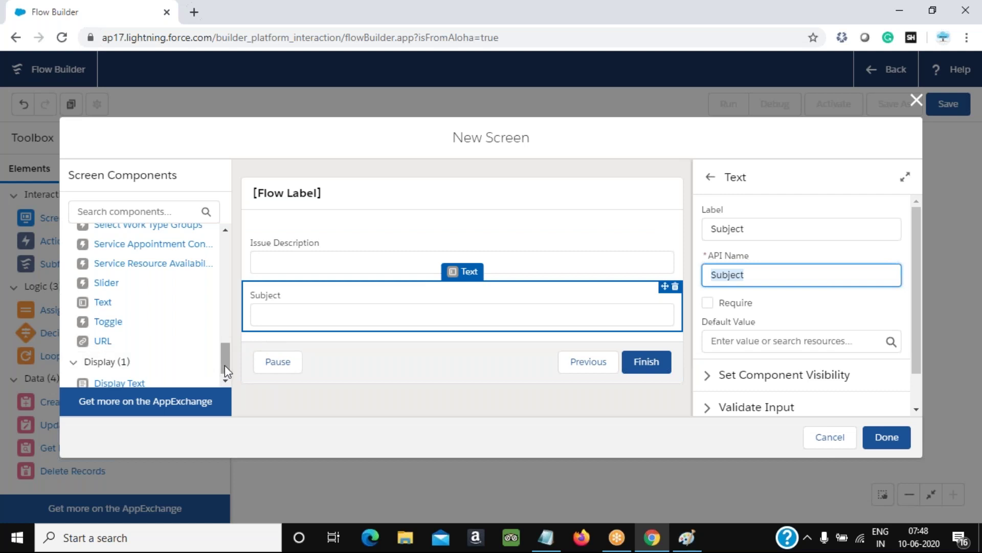
{"action": "left_click_drag", "start_coordinate": [225, 365], "coordinate": [231, 313]}
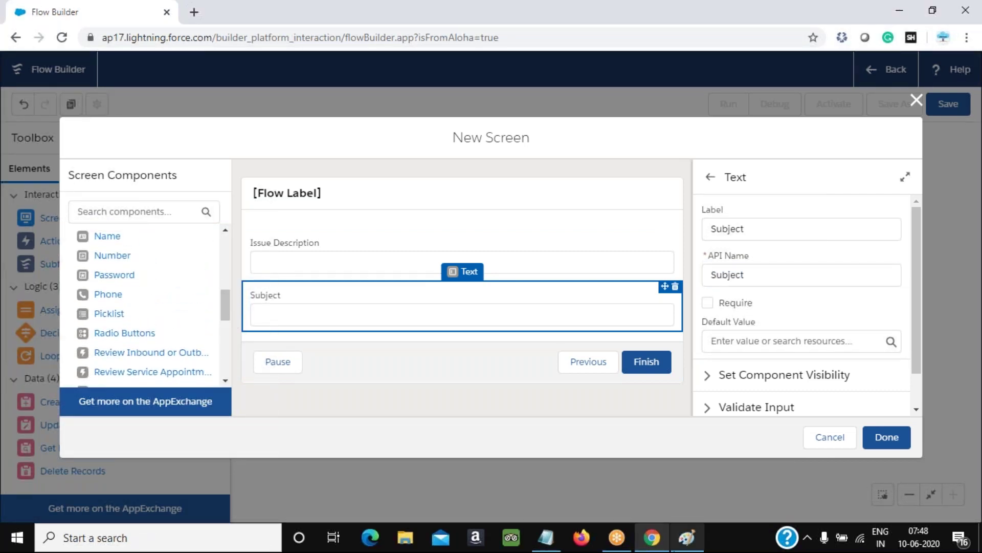
{"action": "left_click", "coordinate": [228, 35]}
{"action": "key", "text": "ctrl+c"}
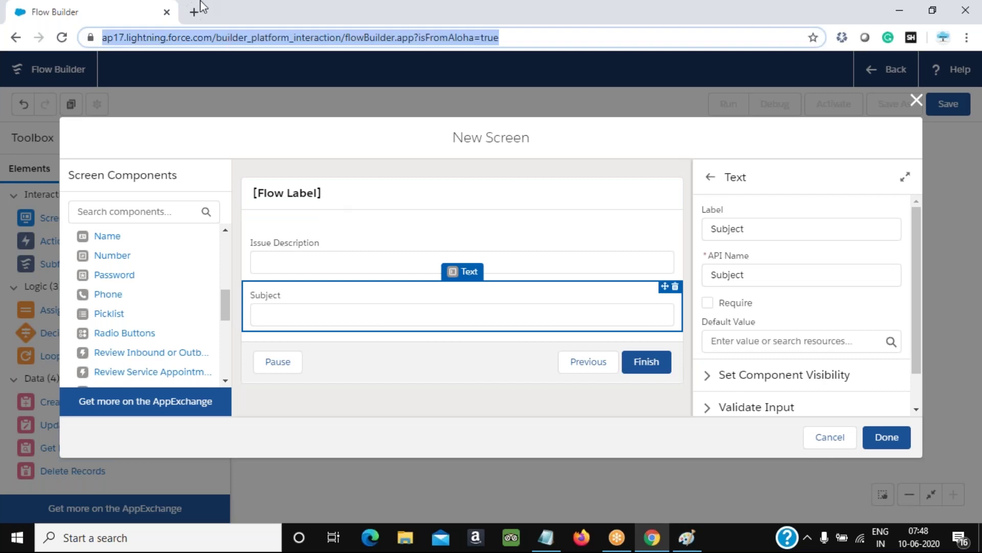
Open the copied Flow Builder address in a new browser tab
{"action": "left_click", "coordinate": [194, 12]}
{"action": "key", "text": "ctrl+v"}
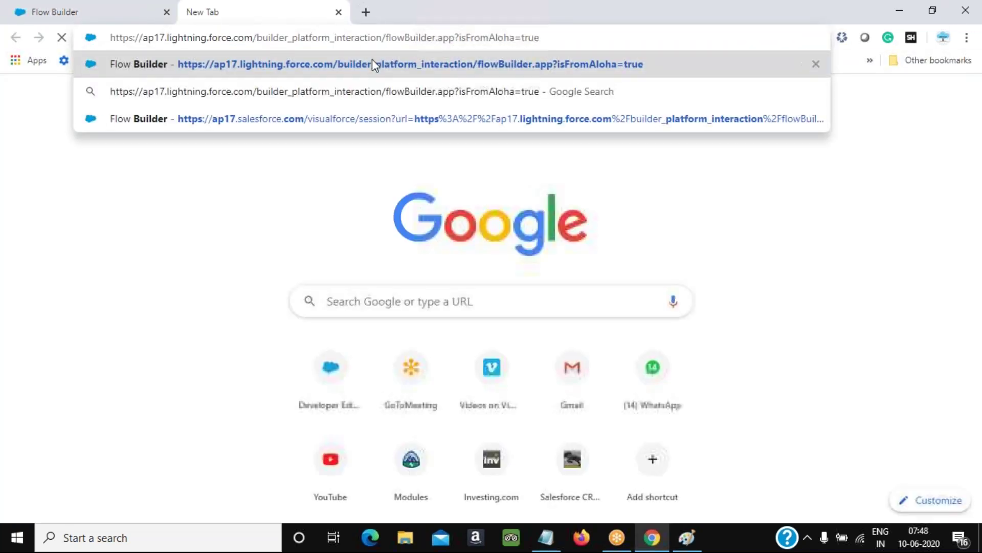
{"action": "left_click", "coordinate": [372, 60]}
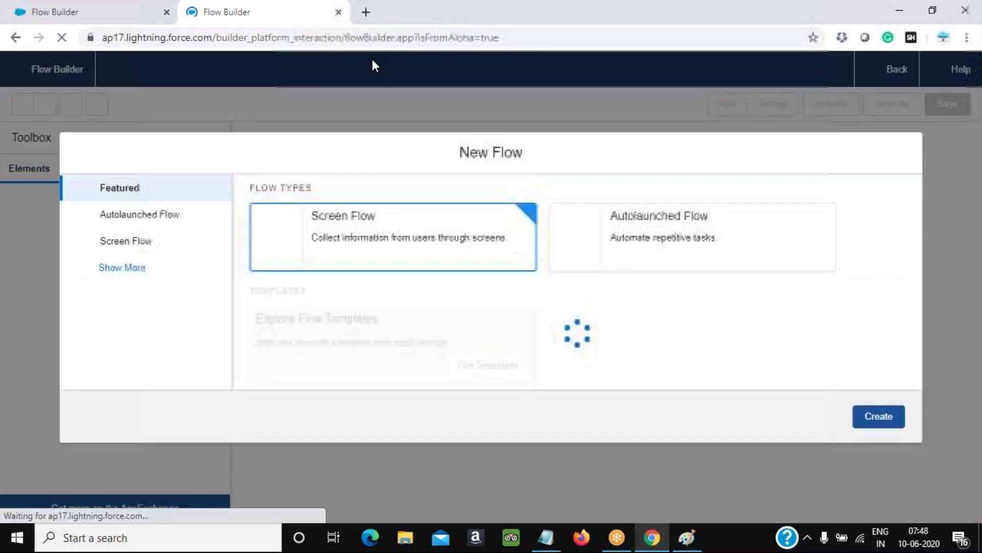
{"action": "left_click", "coordinate": [917, 68]}
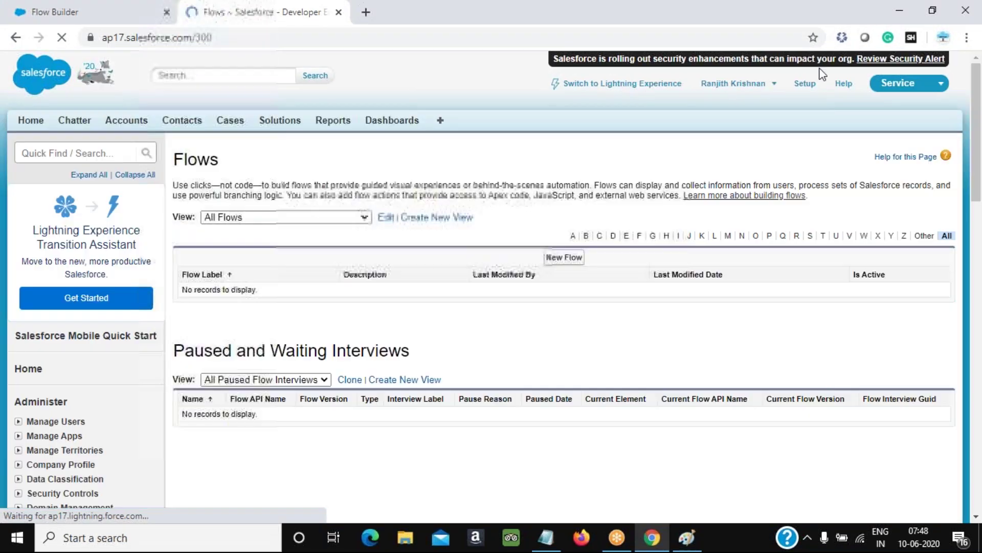
Start a new Case, view its Type options Mechanical and Structural, and return to the flow editor
{"action": "left_click", "coordinate": [231, 121]}
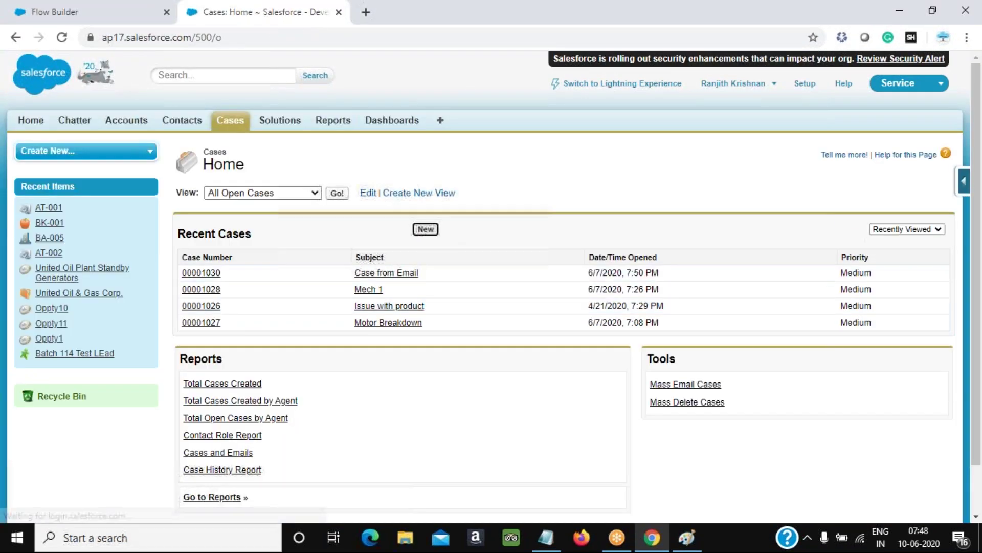
{"action": "left_click", "coordinate": [426, 228]}
{"action": "left_click", "coordinate": [442, 288]}
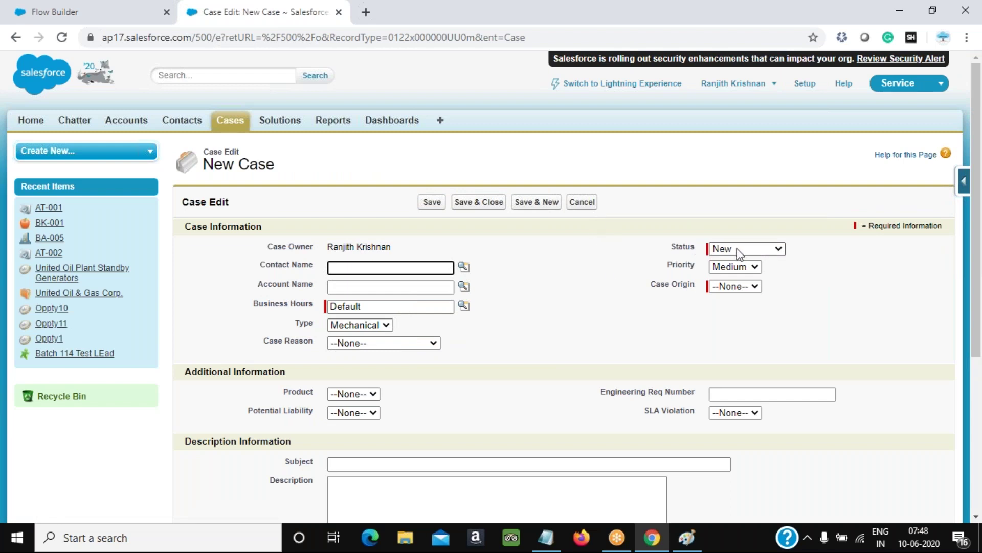
{"action": "left_click", "coordinate": [380, 326]}
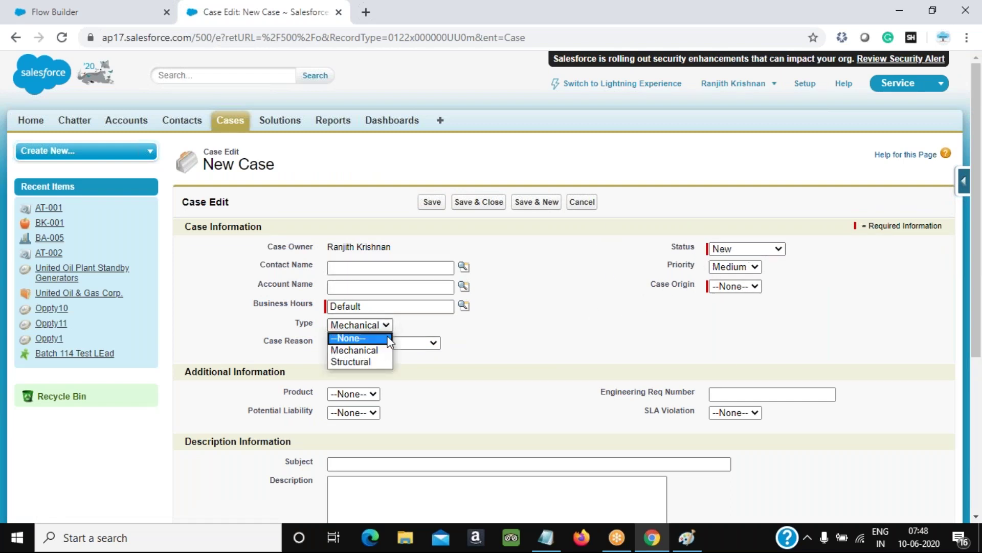
{"action": "key", "text": "alt+Tab"}
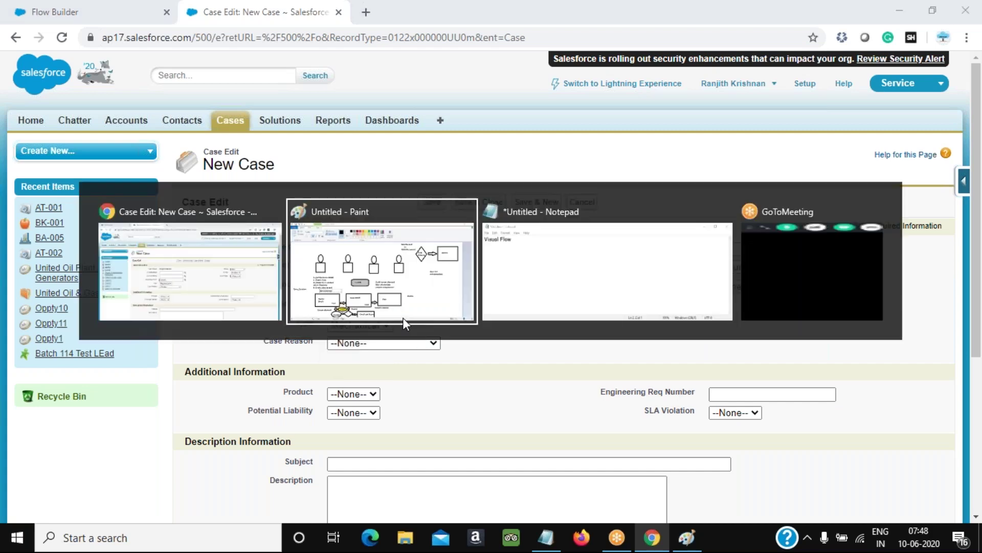
{"action": "key", "text": "alt+Tab"}
{"action": "key", "text": "alt+Tab"}
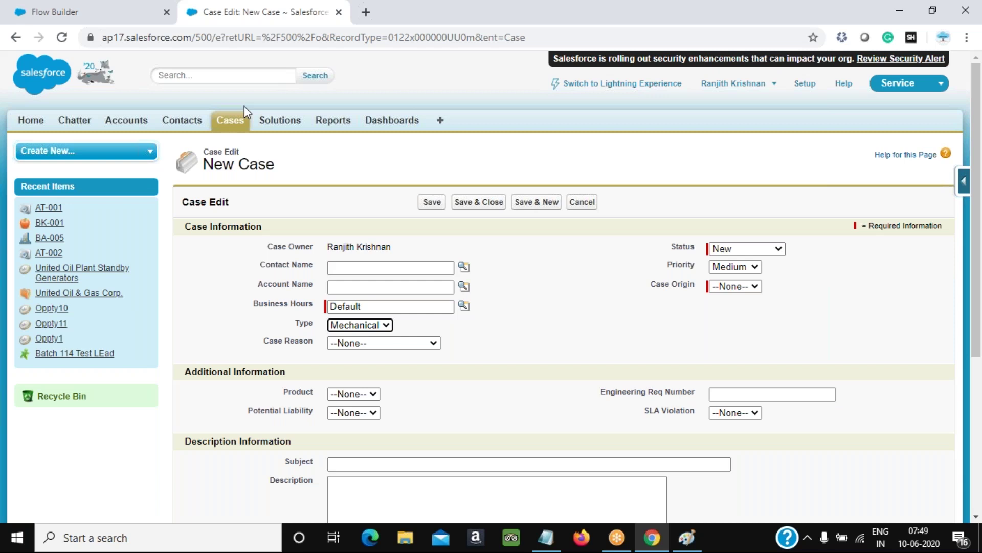
{"action": "left_click", "coordinate": [113, 16]}
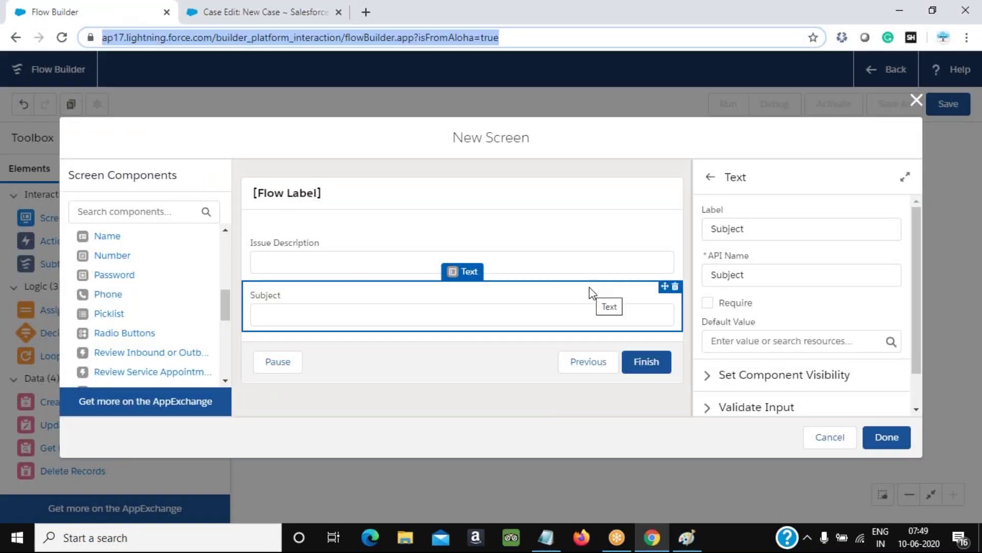
Add a picklist labelled Type of Product (API name Type_of_Product), comparing against the Case Type values
{"action": "left_click_drag", "start_coordinate": [112, 317], "coordinate": [281, 331]}
{"action": "left_click", "coordinate": [794, 226]}
{"action": "type", "text": "Type "}
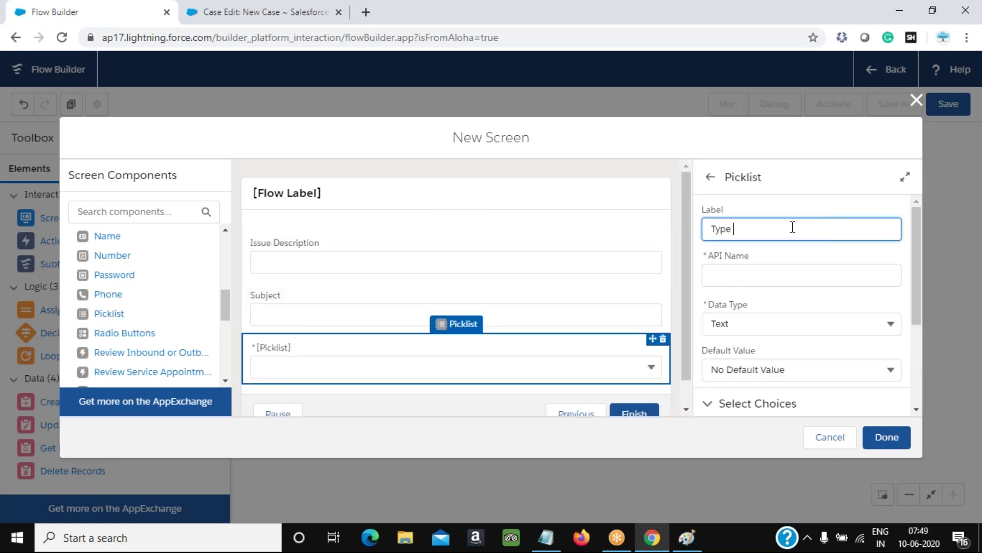
{"action": "type", "text": "of Product"}
{"action": "key", "text": "Tab"}
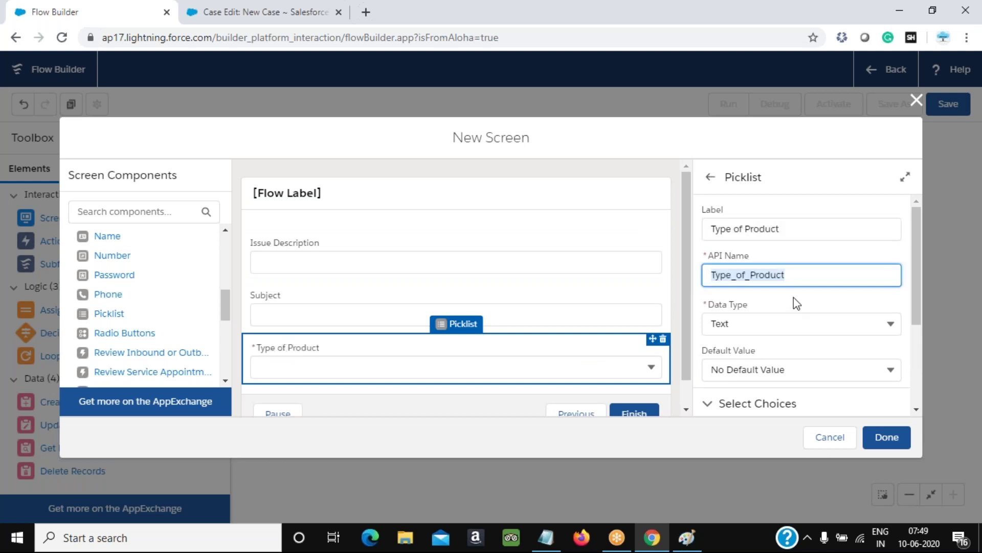
{"action": "scroll", "coordinate": [776, 316], "scroll_direction": "down", "scroll_amount": 1}
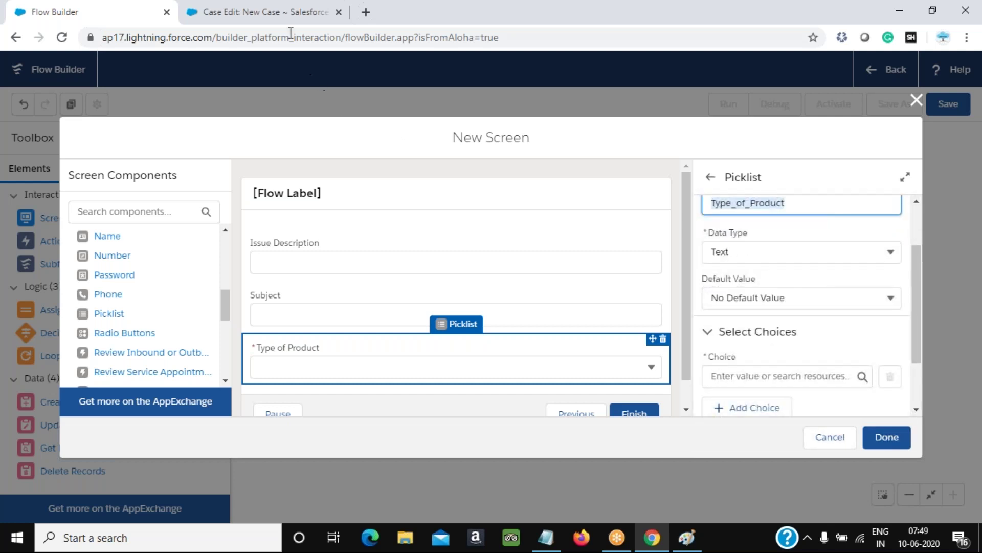
{"action": "left_click", "coordinate": [259, 12]}
{"action": "left_click", "coordinate": [386, 325]}
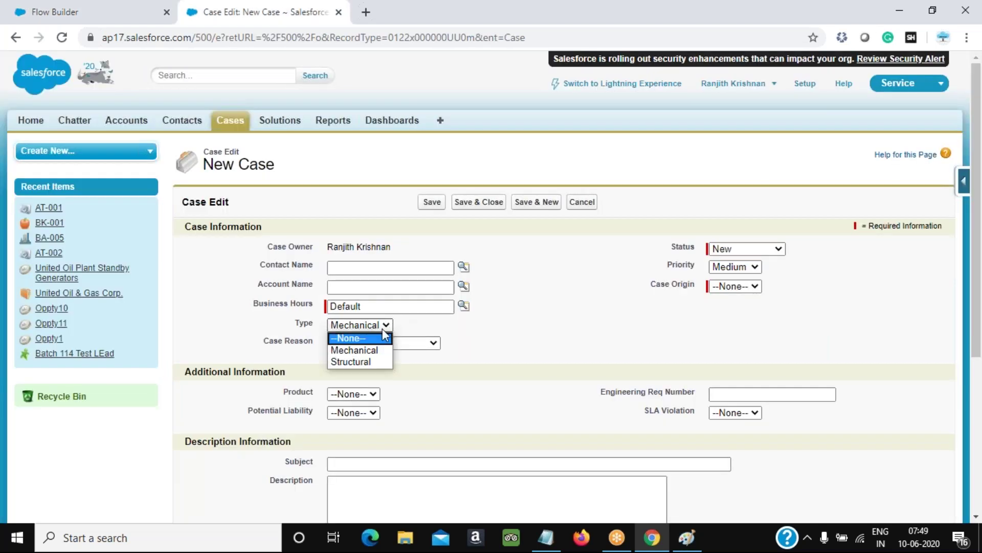
{"action": "left_click", "coordinate": [128, 12]}
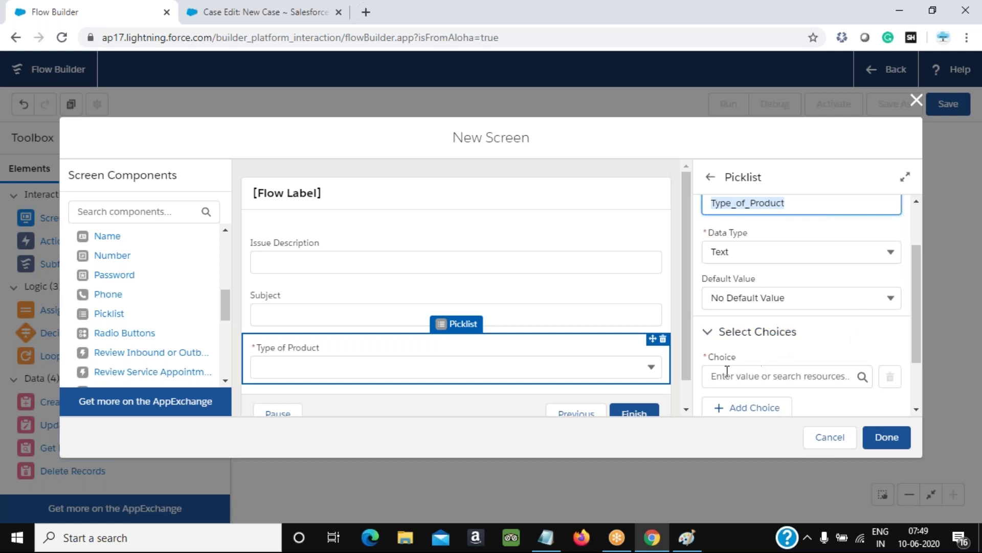
Keep Text as the picklist data type and try creating a choice resource, cancelling twice
{"action": "left_click", "coordinate": [806, 254]}
{"action": "left_click", "coordinate": [804, 255]}
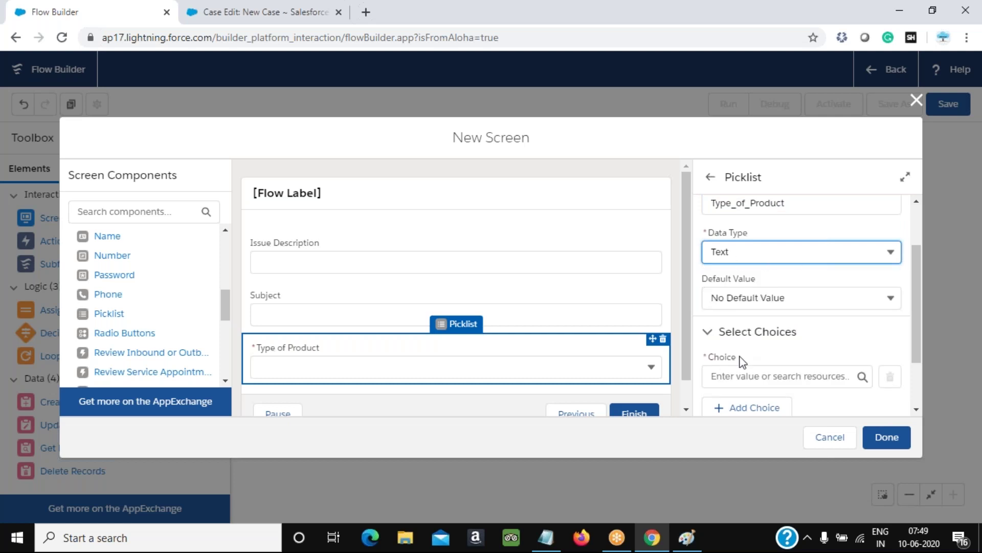
{"action": "left_click", "coordinate": [742, 376]}
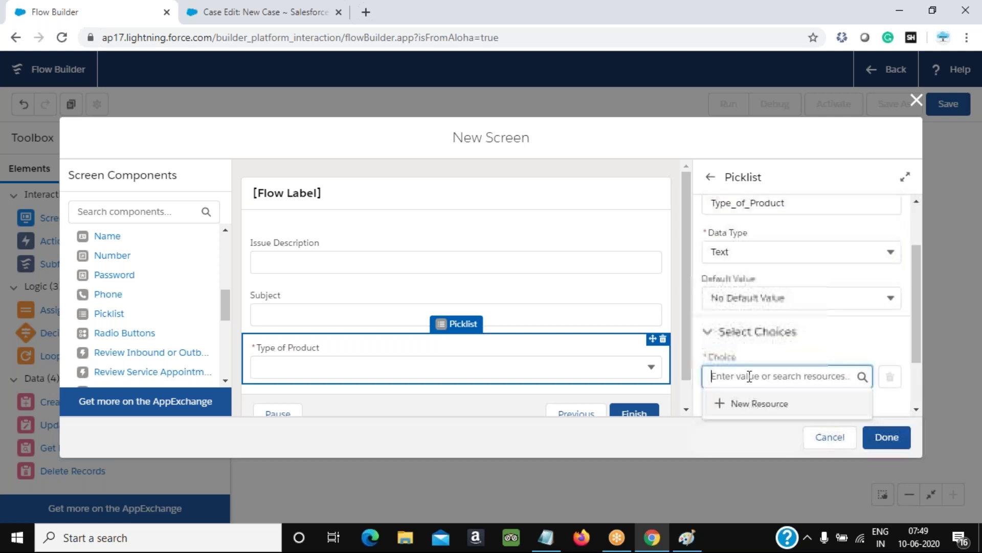
{"action": "scroll", "coordinate": [836, 382], "scroll_direction": "down", "scroll_amount": 2}
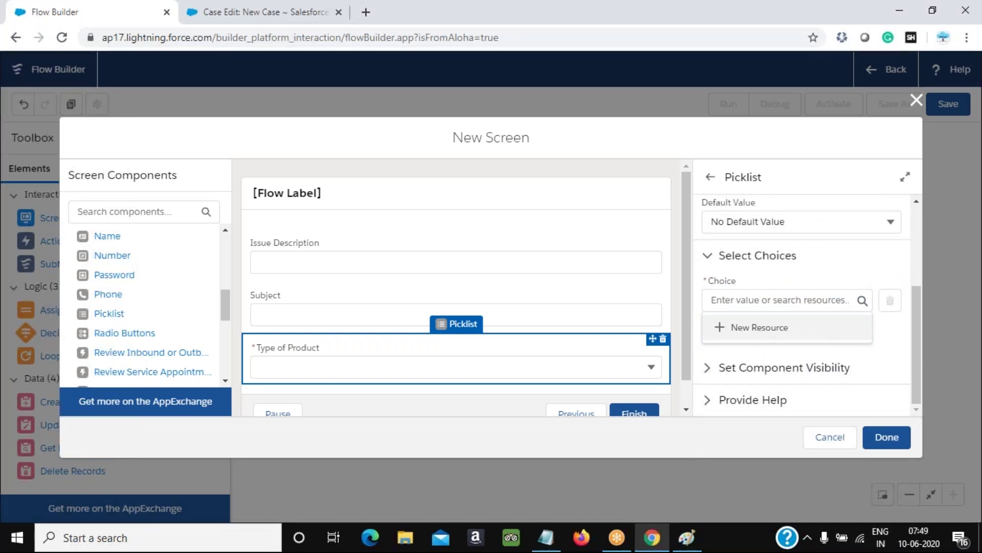
{"action": "left_click", "coordinate": [760, 330]}
{"action": "left_click", "coordinate": [446, 243]}
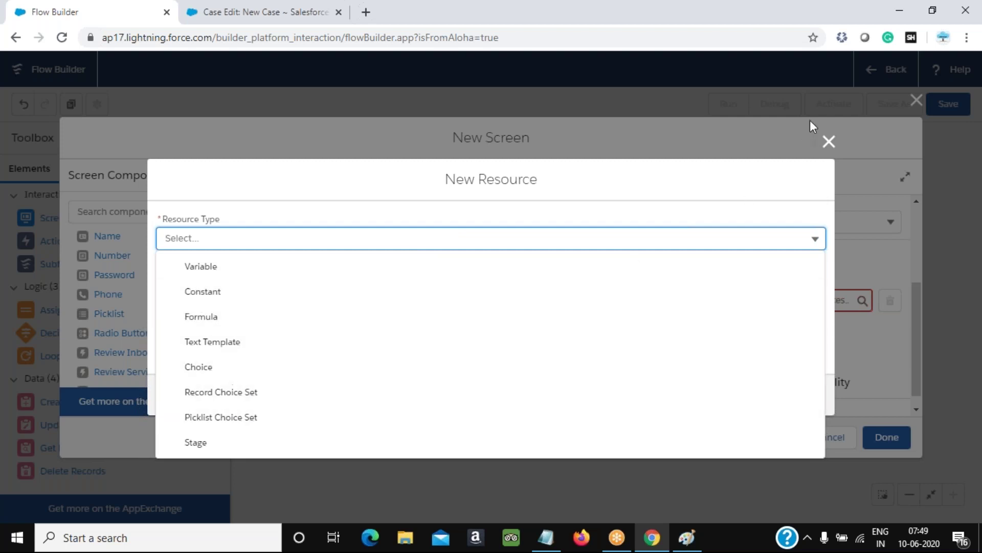
{"action": "left_click", "coordinate": [828, 141]}
{"action": "left_click", "coordinate": [828, 141]}
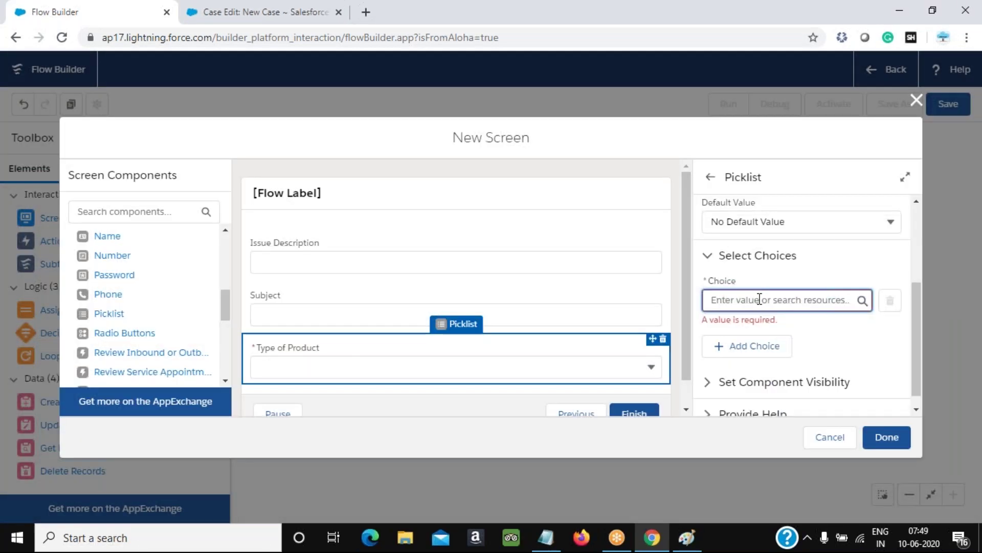
{"action": "left_click", "coordinate": [760, 299]}
{"action": "left_click", "coordinate": [757, 328]}
{"action": "left_click", "coordinate": [829, 143]}
{"action": "scroll", "coordinate": [732, 231], "scroll_direction": "up", "scroll_amount": 3}
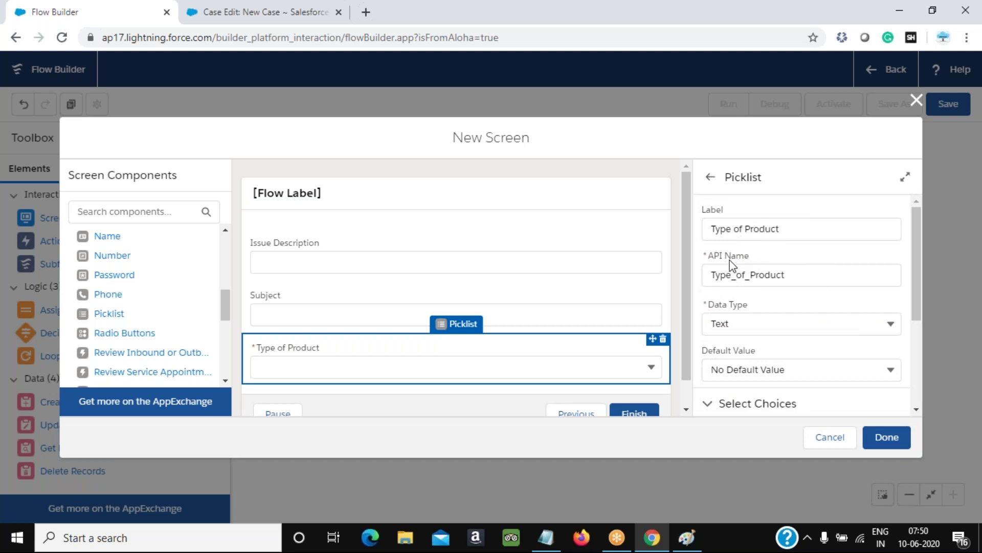
Recheck the Case Edit page, then choose New Resource for the picklist's choice
{"action": "left_click", "coordinate": [259, 12]}
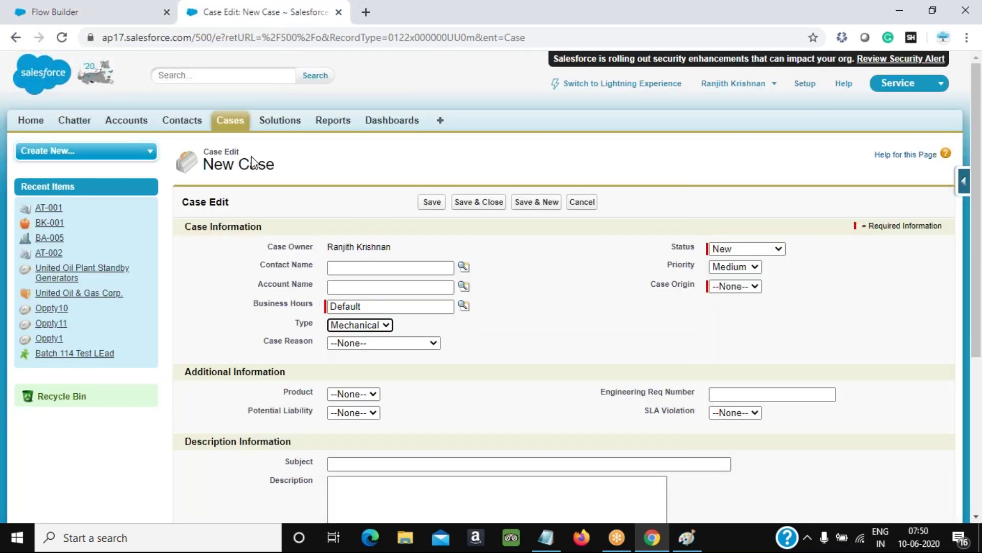
{"action": "left_click", "coordinate": [95, 12]}
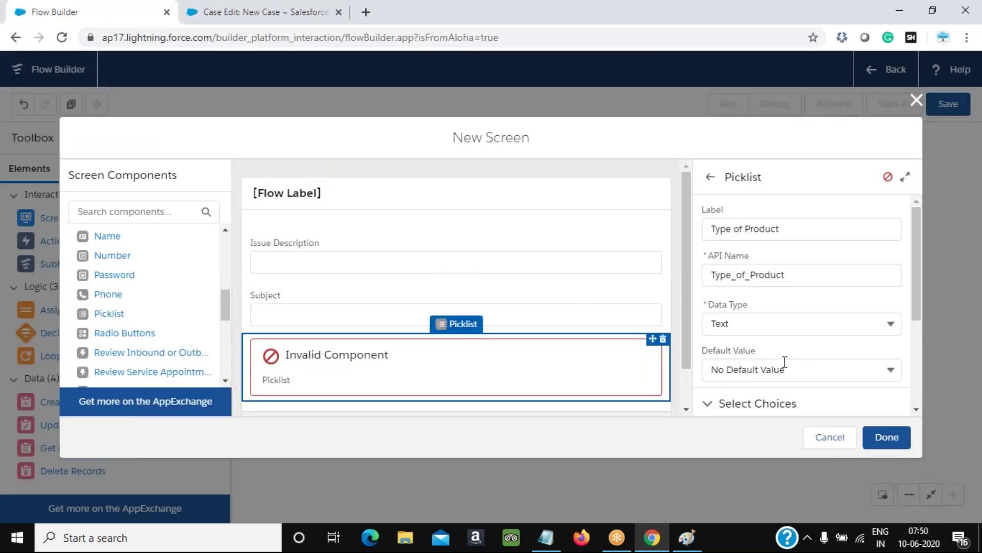
{"action": "scroll", "coordinate": [785, 361], "scroll_direction": "down", "scroll_amount": 3}
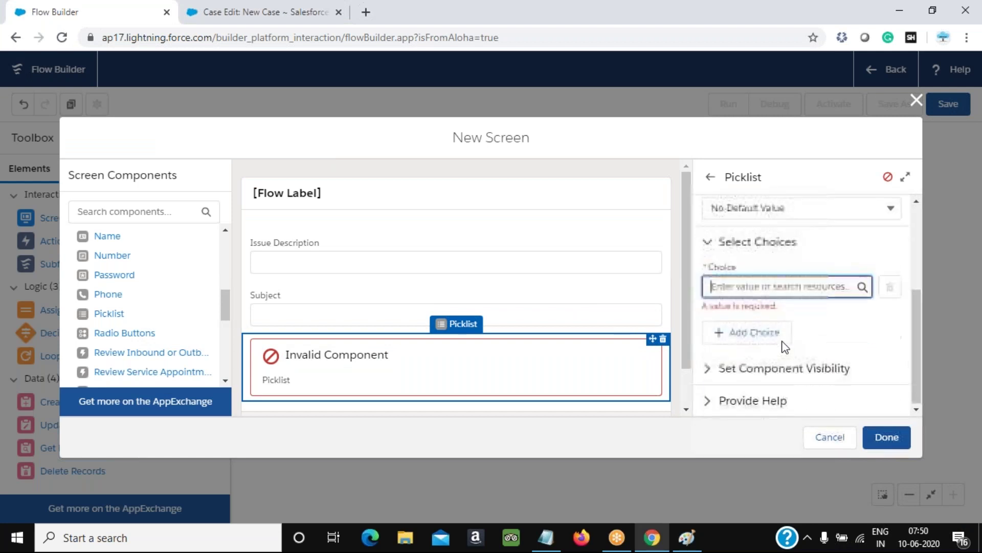
{"action": "left_click", "coordinate": [761, 285]}
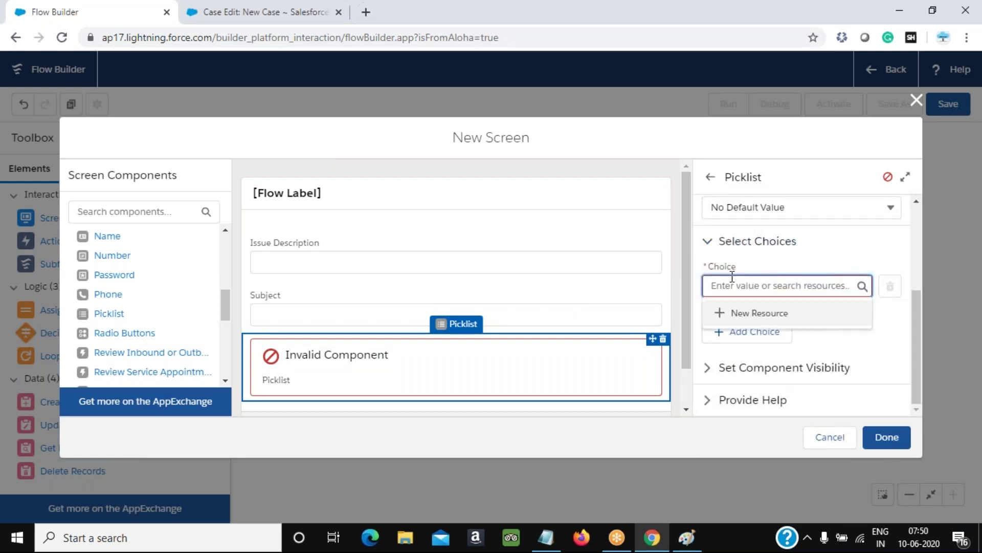
{"action": "left_click", "coordinate": [743, 313]}
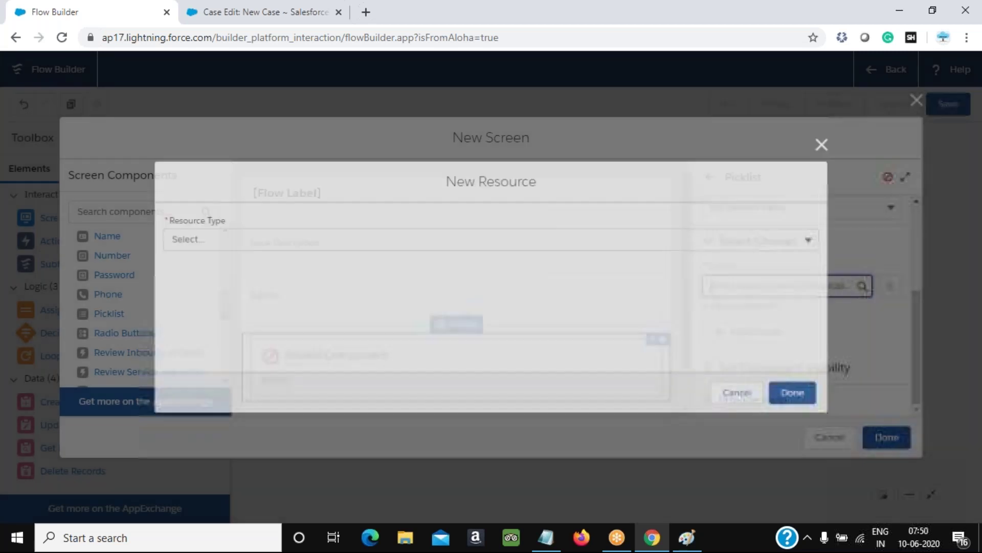
Make the resource a Picklist Choice Set named Type on the Case object
{"action": "left_click", "coordinate": [260, 242]}
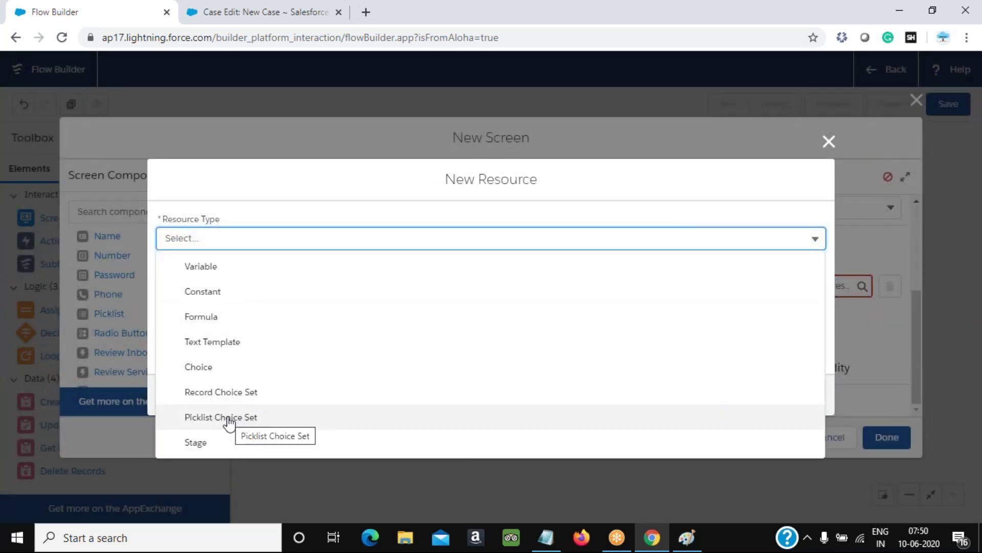
{"action": "left_click", "coordinate": [229, 417]}
{"action": "left_click", "coordinate": [243, 270]}
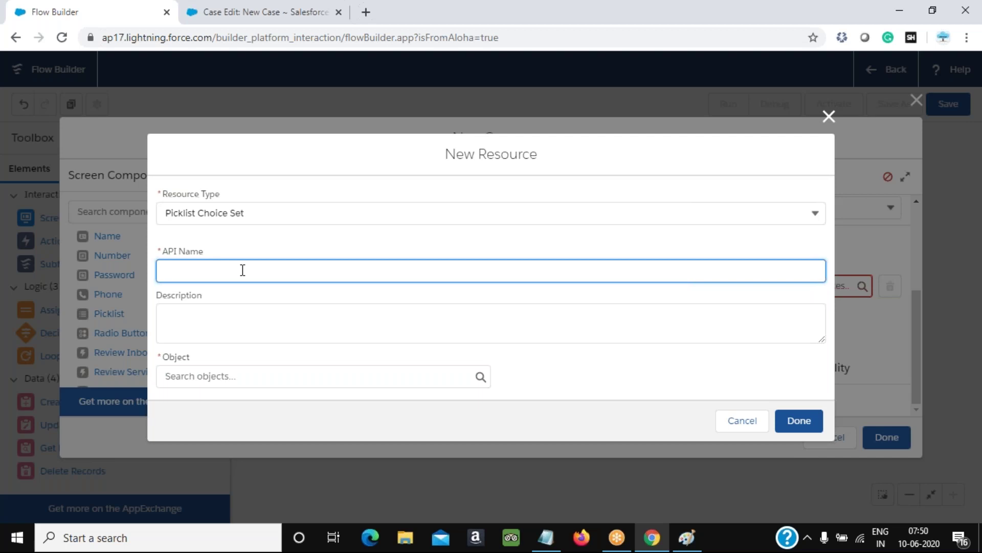
{"action": "type", "text": "Type"}
{"action": "key", "text": "Tab"}
{"action": "left_click", "coordinate": [181, 381]}
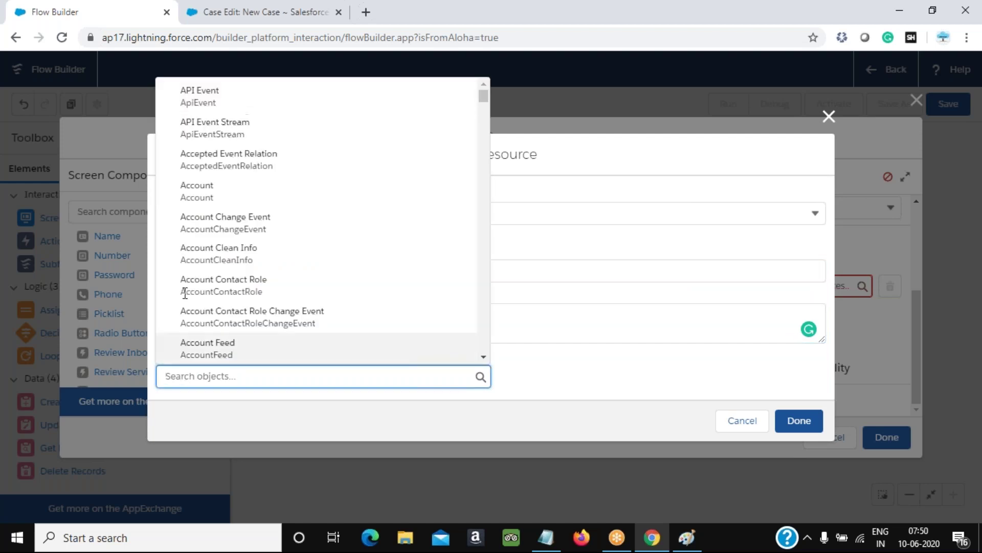
{"action": "scroll", "coordinate": [241, 247], "scroll_direction": "down", "scroll_amount": 20}
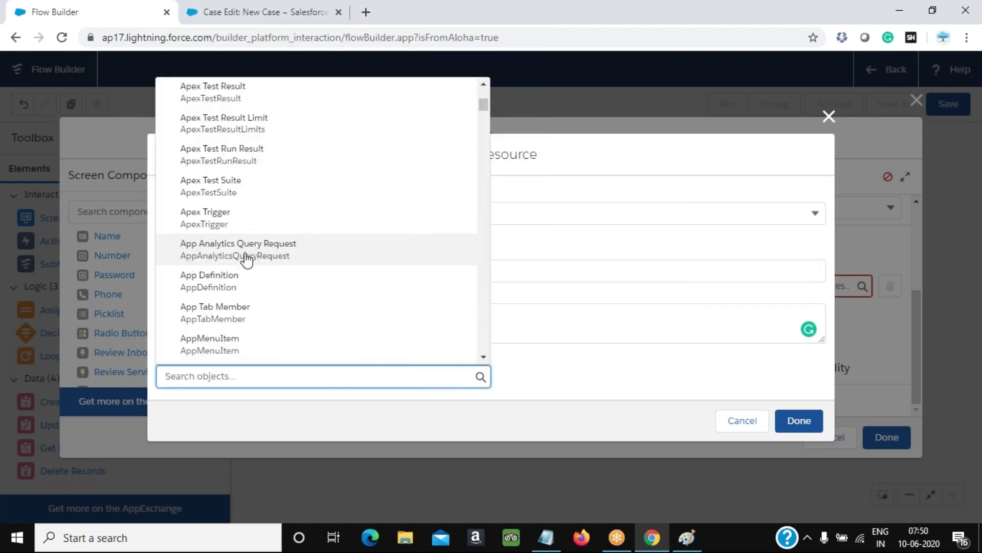
{"action": "scroll", "coordinate": [246, 260], "scroll_direction": "down", "scroll_amount": 5}
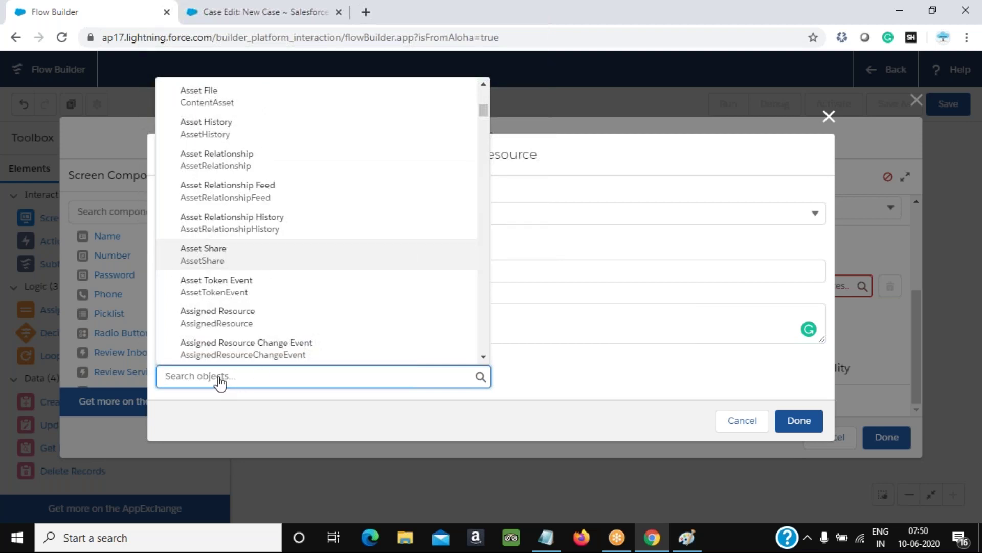
{"action": "type", "text": "case"}
{"action": "left_click", "coordinate": [204, 101]}
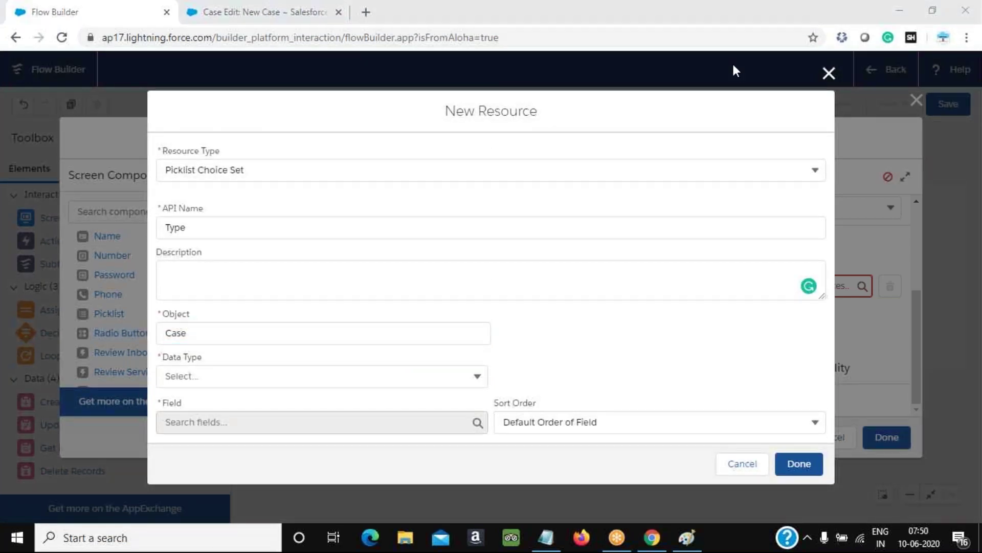
Base the choice set on the Case Type picklist field, save it, and confirm the screen
{"action": "left_click", "coordinate": [228, 379]}
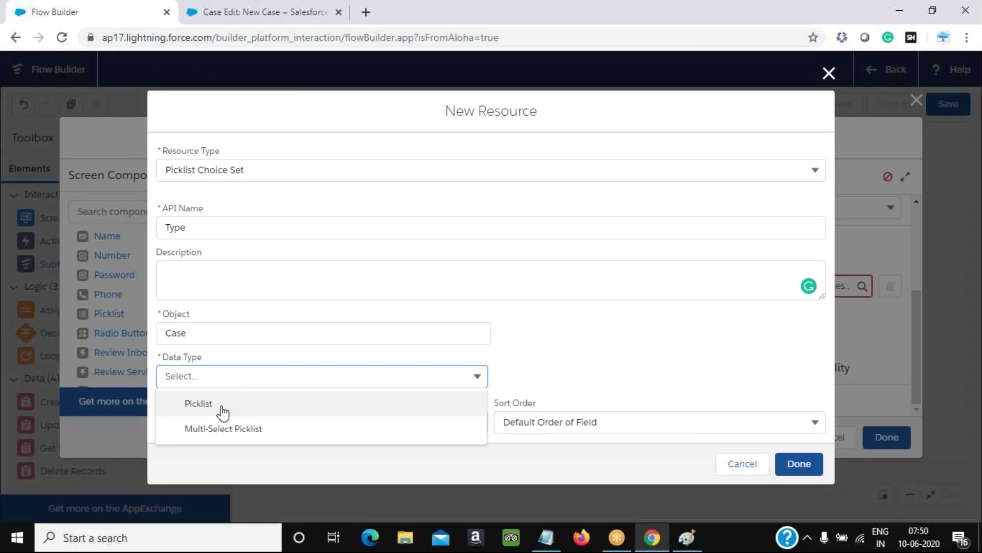
{"action": "left_click", "coordinate": [223, 410]}
{"action": "left_click", "coordinate": [357, 432]}
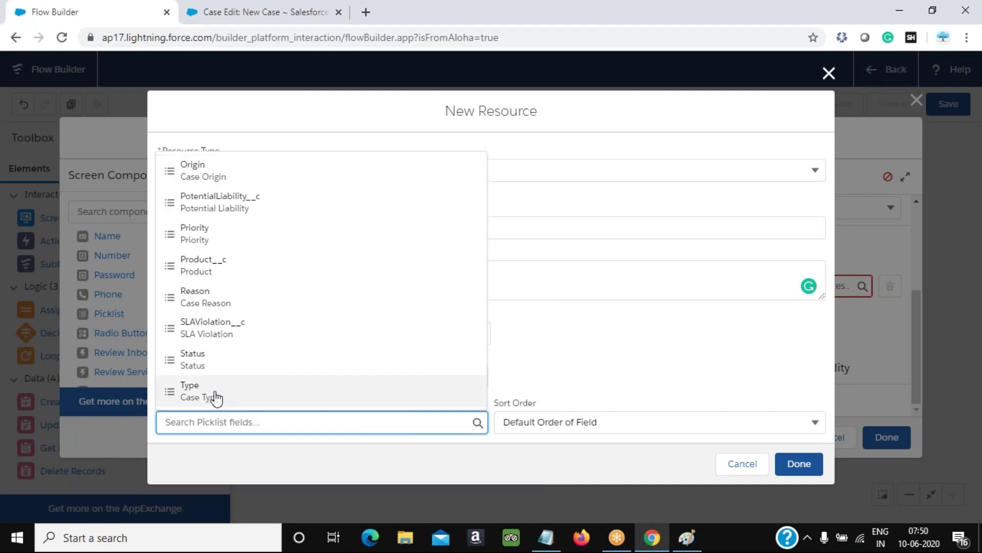
{"action": "left_click", "coordinate": [213, 394]}
{"action": "left_click", "coordinate": [797, 463]}
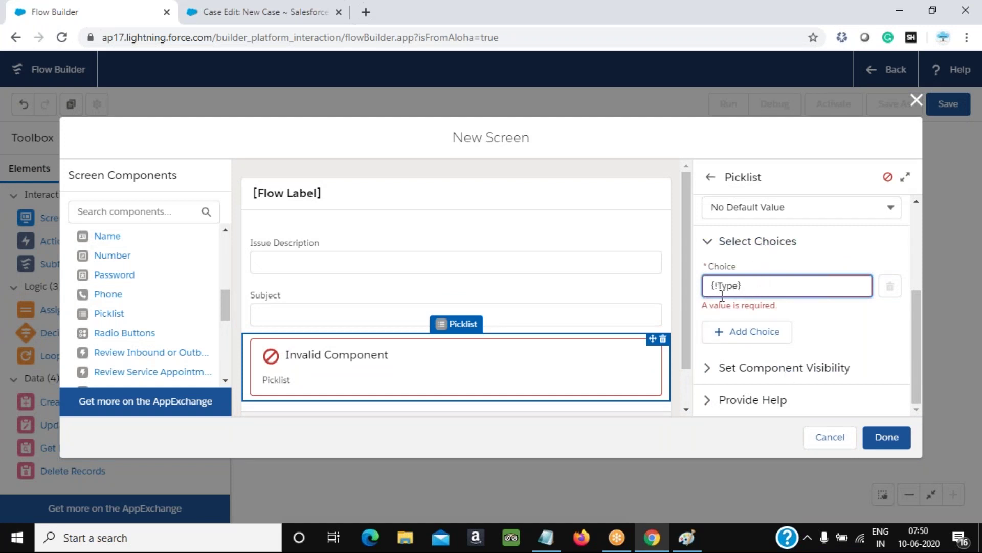
{"action": "scroll", "coordinate": [743, 288], "scroll_direction": "up", "scroll_amount": 3}
{"action": "scroll", "coordinate": [752, 258], "scroll_direction": "up", "scroll_amount": 1}
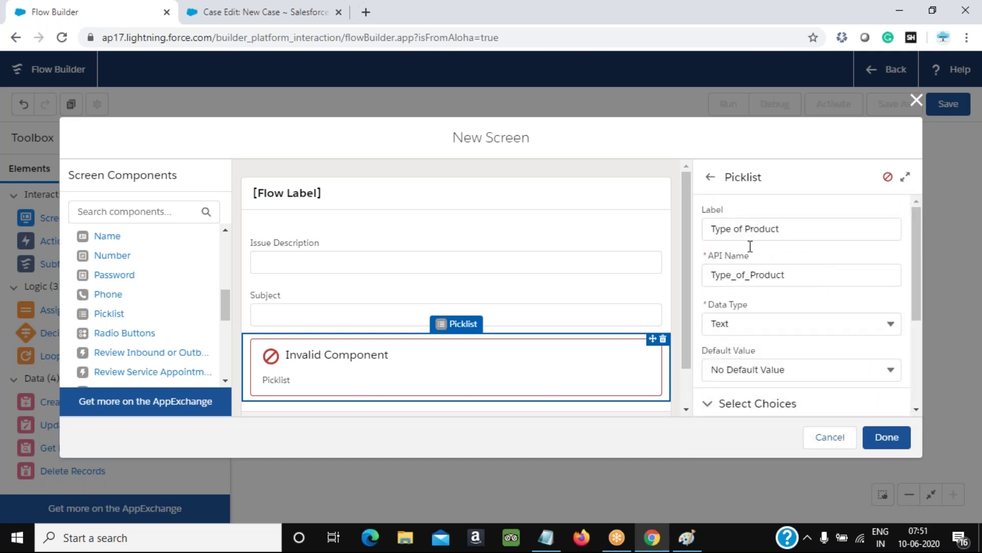
{"action": "left_click", "coordinate": [885, 439]}
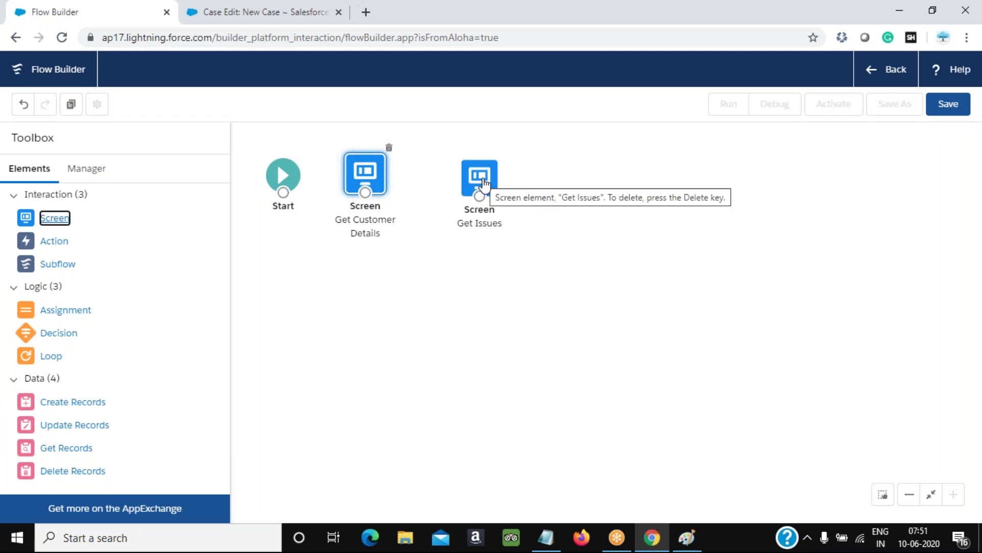
Nudge the Get Issues node slightly left and bring up the planning diagram
{"action": "mouse_move", "coordinate": [481, 178]}
{"action": "left_mouse_down"}
{"action": "mouse_move", "coordinate": [458, 176]}
{"action": "mouse_move", "coordinate": [470, 188]}
{"action": "left_mouse_up"}
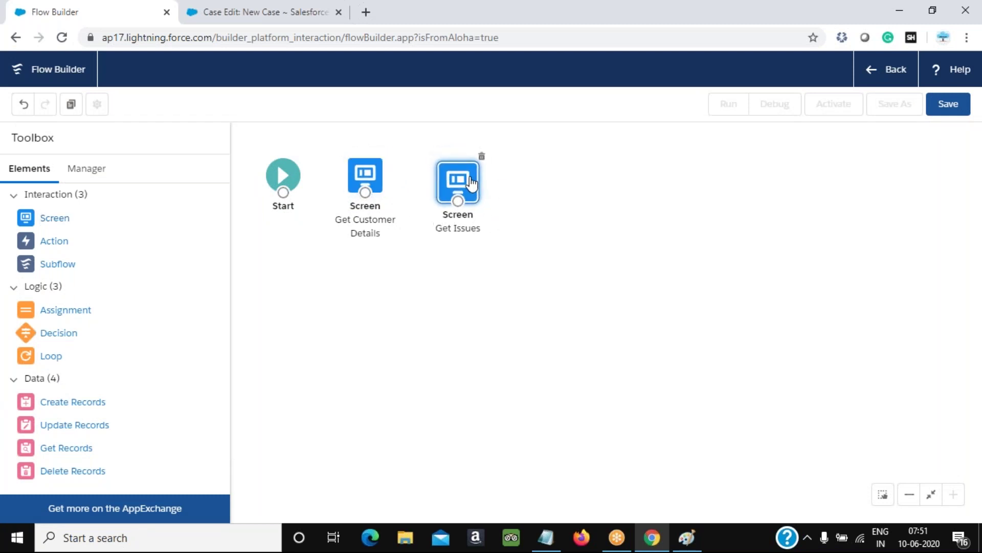
{"action": "left_click", "coordinate": [653, 538]}
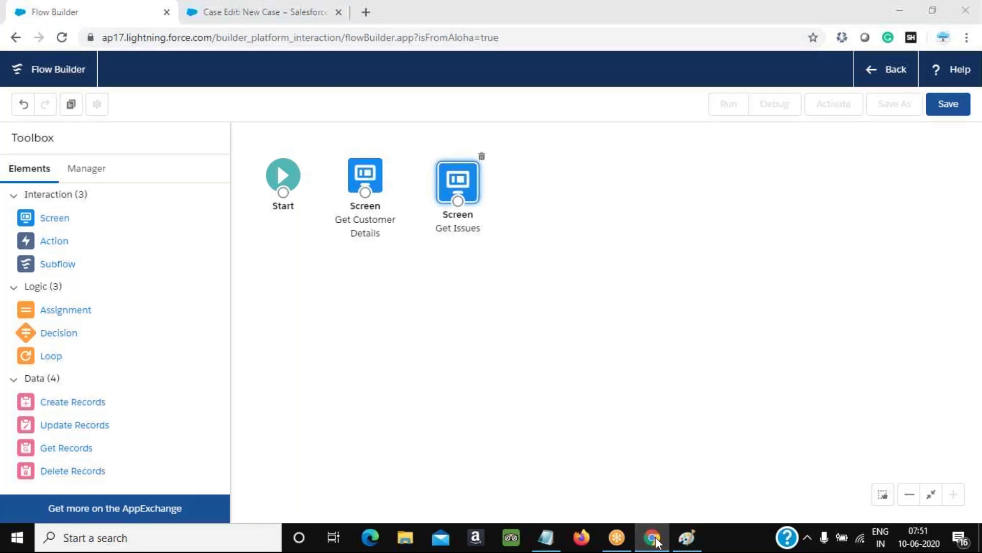
{"action": "left_click", "coordinate": [656, 538]}
{"action": "left_click", "coordinate": [654, 539]}
{"action": "left_click", "coordinate": [699, 478]}
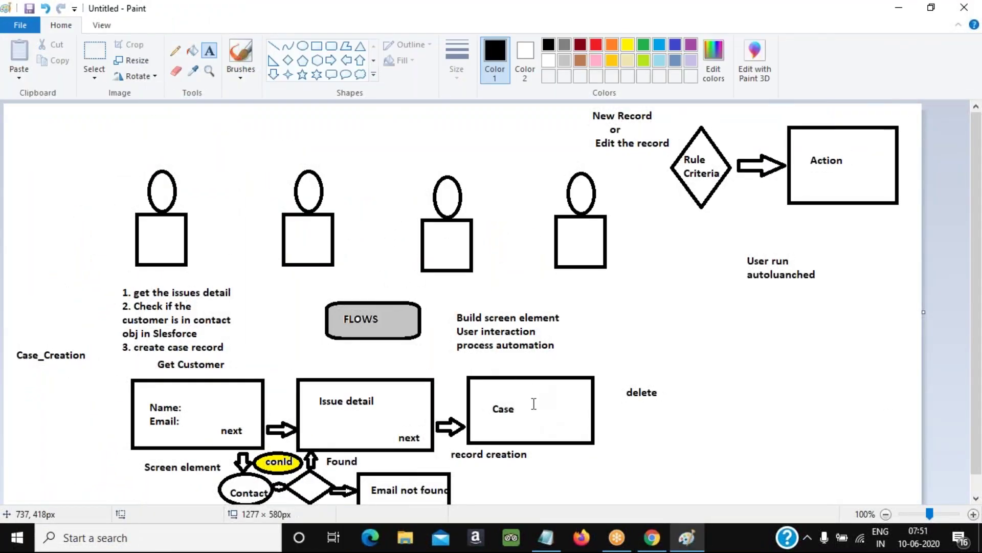
Review the Case box in the diagram, discard the markup, and return to Flow Builder
{"action": "key", "text": "alt+Tab"}
{"action": "left_click", "coordinate": [666, 434]}
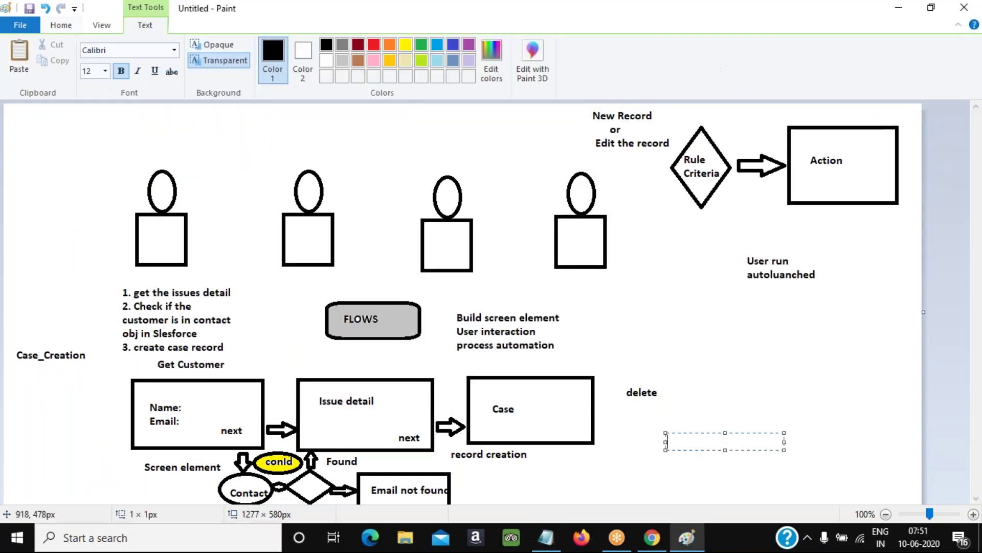
{"action": "left_click", "coordinate": [559, 453]}
{"action": "left_click_drag", "start_coordinate": [455, 363], "coordinate": [629, 460]}
{"action": "left_click", "coordinate": [583, 467]}
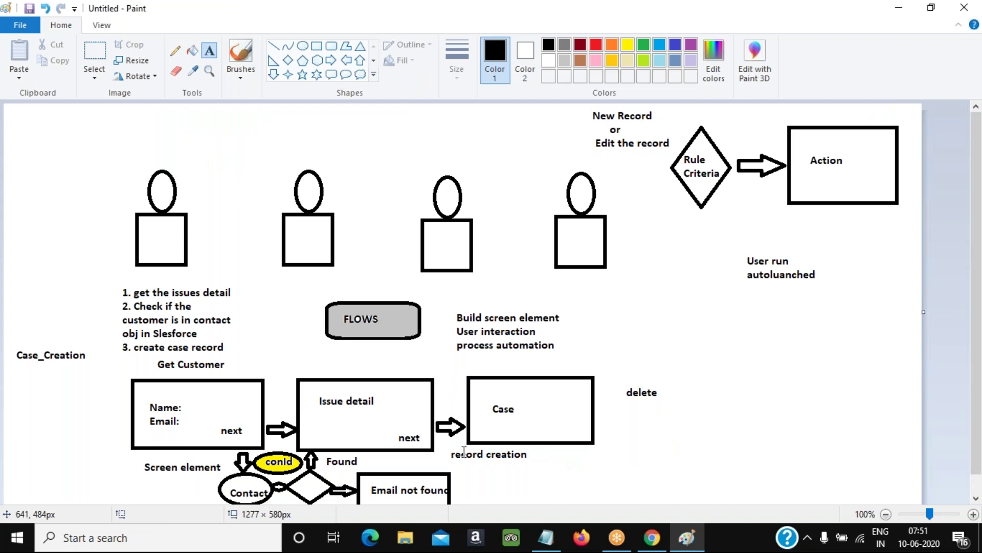
{"action": "key", "text": "alt+Tab"}
{"action": "key", "text": "alt+Tab"}
{"action": "key", "text": "Tab"}
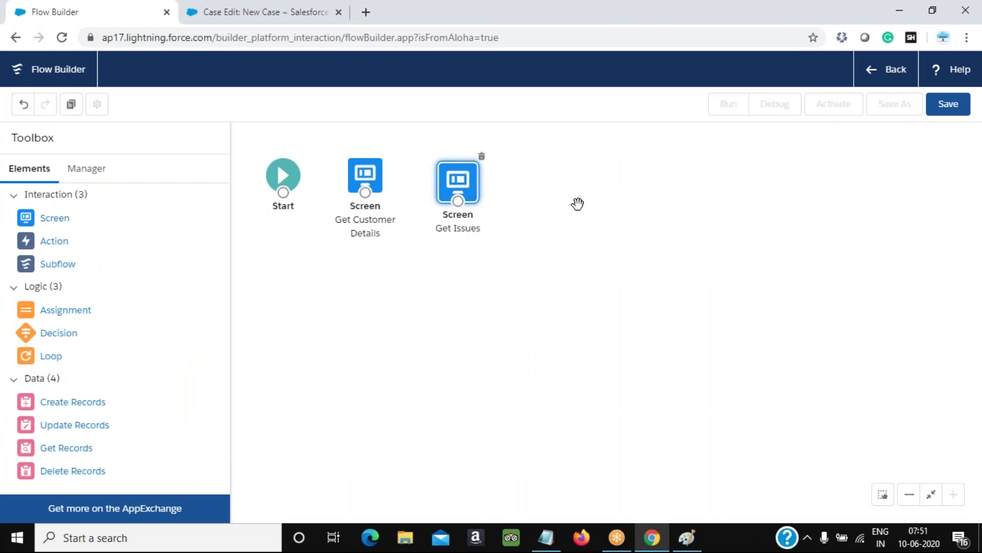
Add a Create Records element labelled 'Create Case' that uses separate resources and literal values
{"action": "left_click", "coordinate": [688, 539]}
{"action": "left_click", "coordinate": [691, 543]}
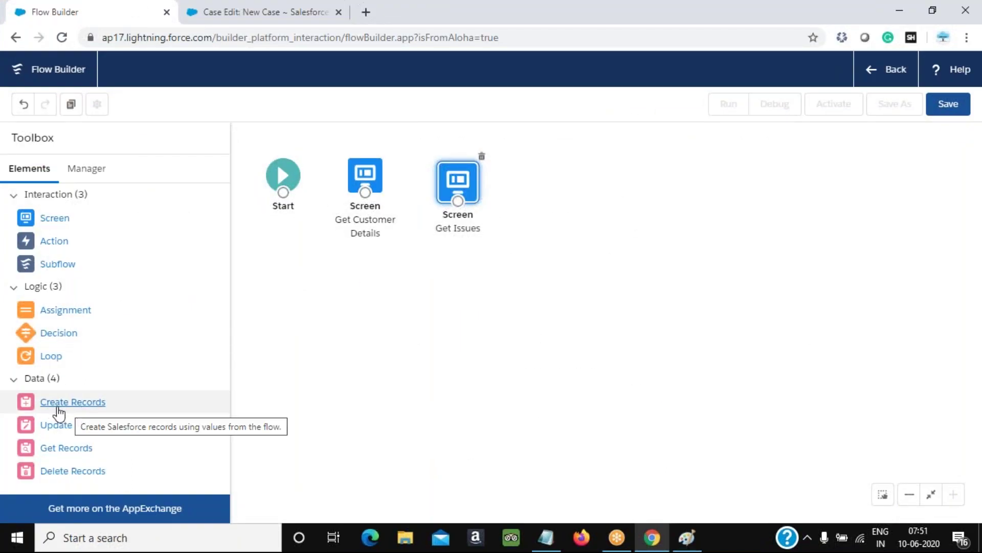
{"action": "left_click_drag", "start_coordinate": [62, 408], "coordinate": [535, 177]}
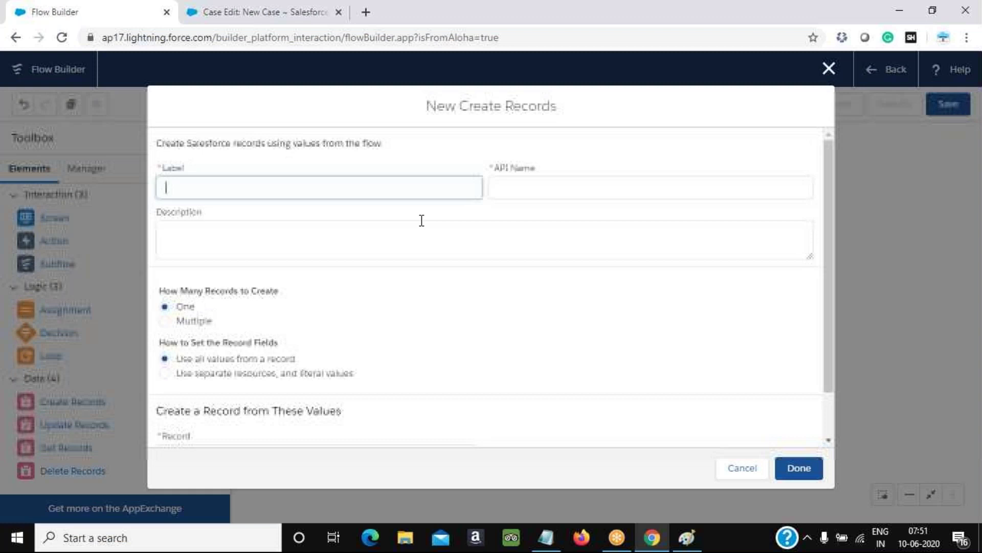
{"action": "type", "text": "Create Case"}
{"action": "key", "text": "Tab"}
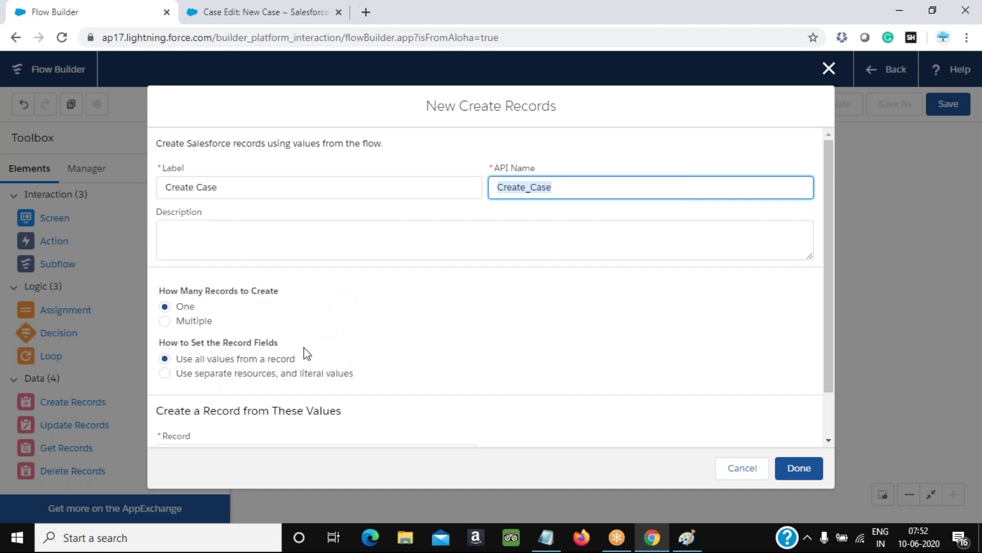
{"action": "left_click", "coordinate": [232, 378]}
{"action": "scroll", "coordinate": [435, 347], "scroll_direction": "down", "scroll_amount": 1}
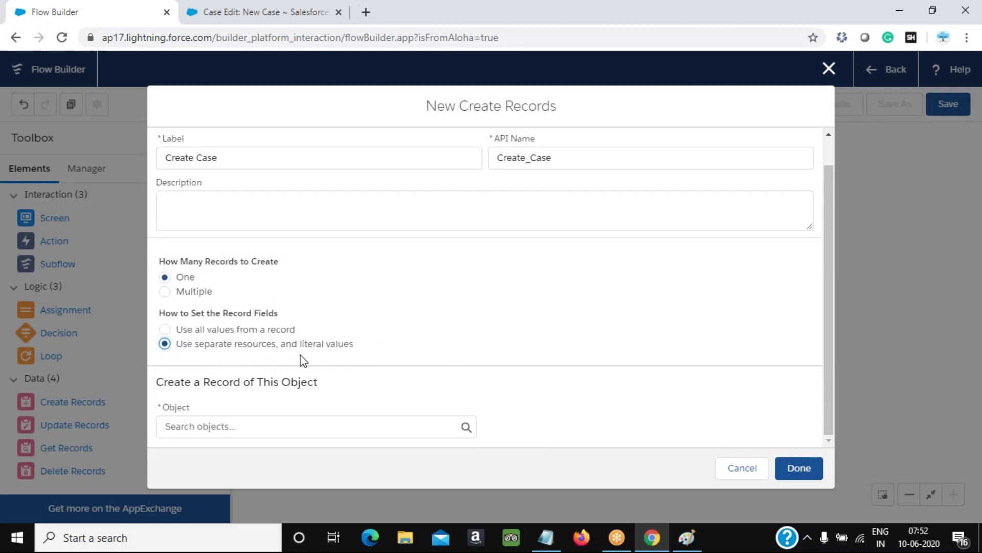
Choose Case as the object the element creates
{"action": "left_click", "coordinate": [200, 428]}
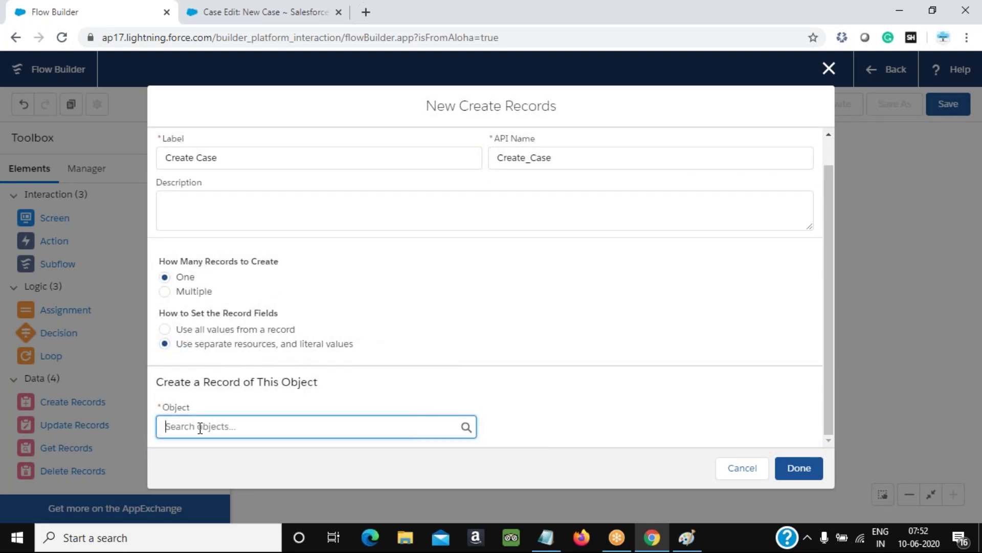
{"action": "type", "text": "case"}
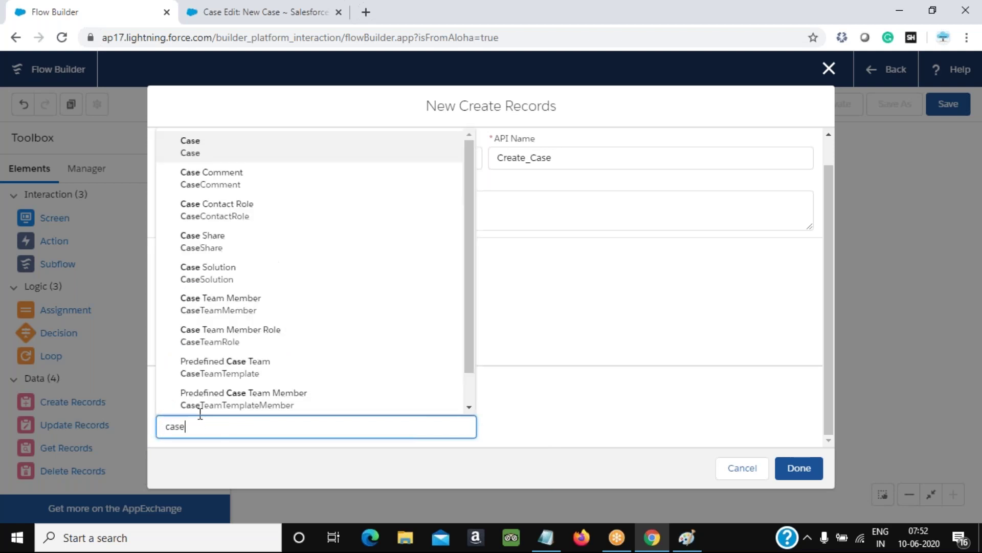
{"action": "left_click", "coordinate": [213, 158]}
{"action": "scroll", "coordinate": [566, 344], "scroll_direction": "down", "scroll_amount": 3}
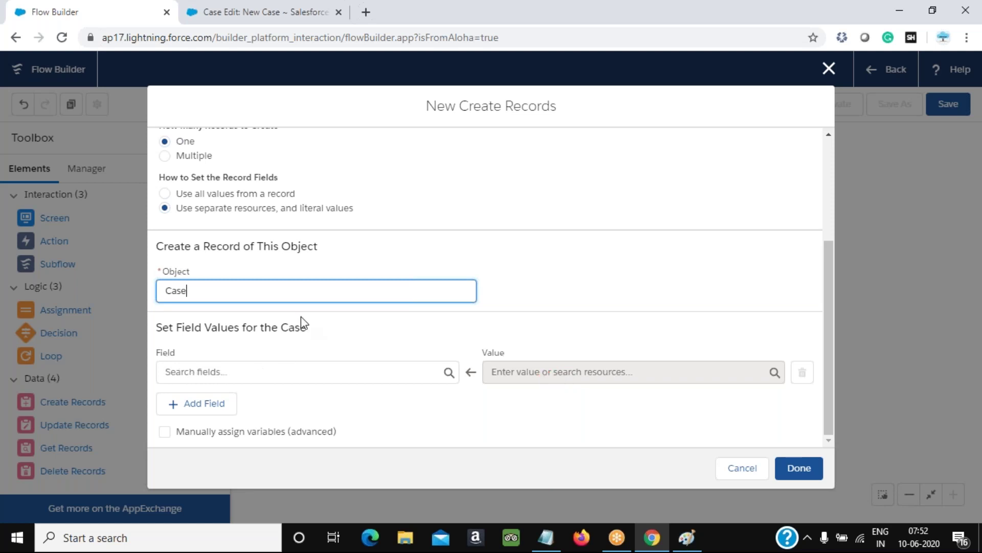
Map the Case Subject field to {!Subject} and add a second field row
{"action": "left_click", "coordinate": [203, 372]}
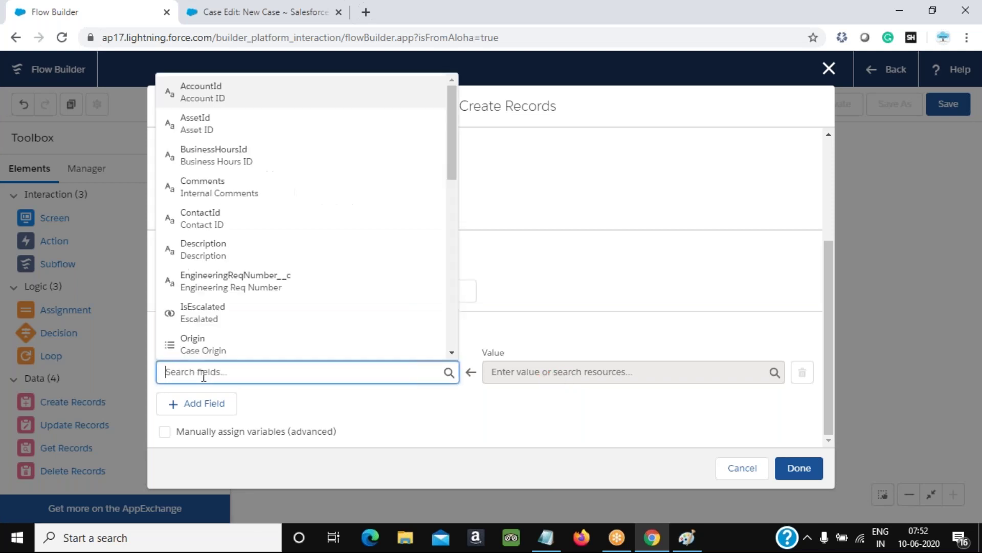
{"action": "scroll", "coordinate": [246, 251], "scroll_direction": "down", "scroll_amount": 3}
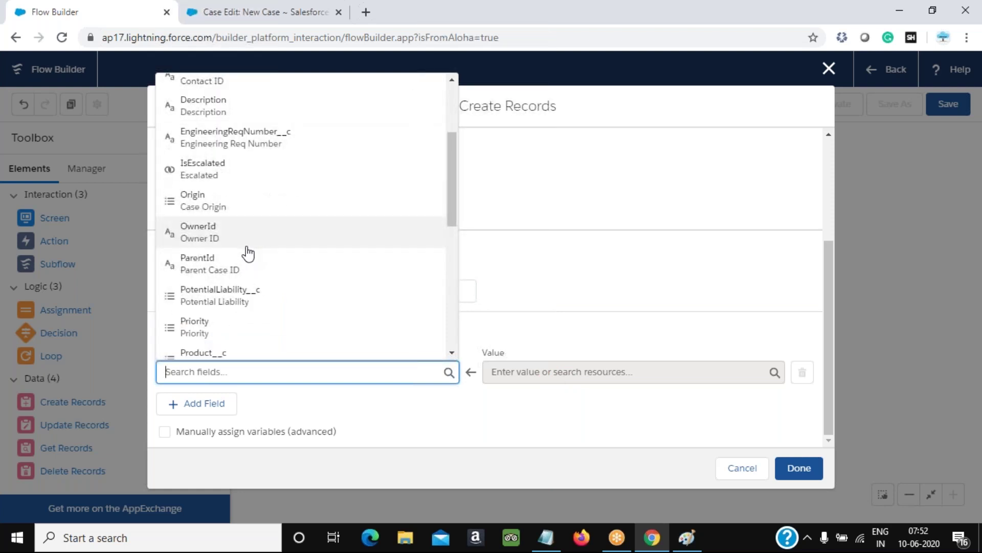
{"action": "scroll", "coordinate": [248, 253], "scroll_direction": "down", "scroll_amount": 2}
{"action": "scroll", "coordinate": [248, 254], "scroll_direction": "down", "scroll_amount": 5}
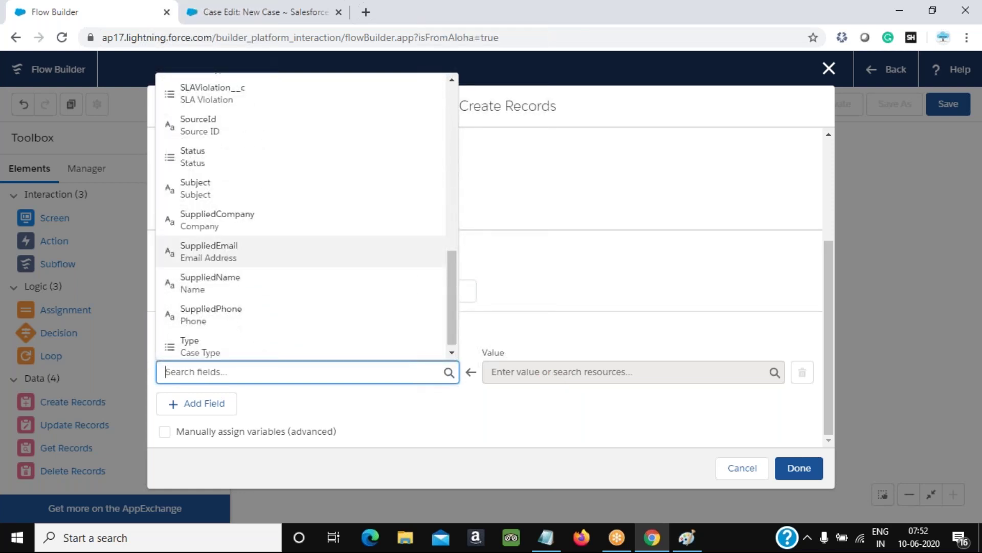
{"action": "scroll", "coordinate": [218, 274], "scroll_direction": "up", "scroll_amount": 6}
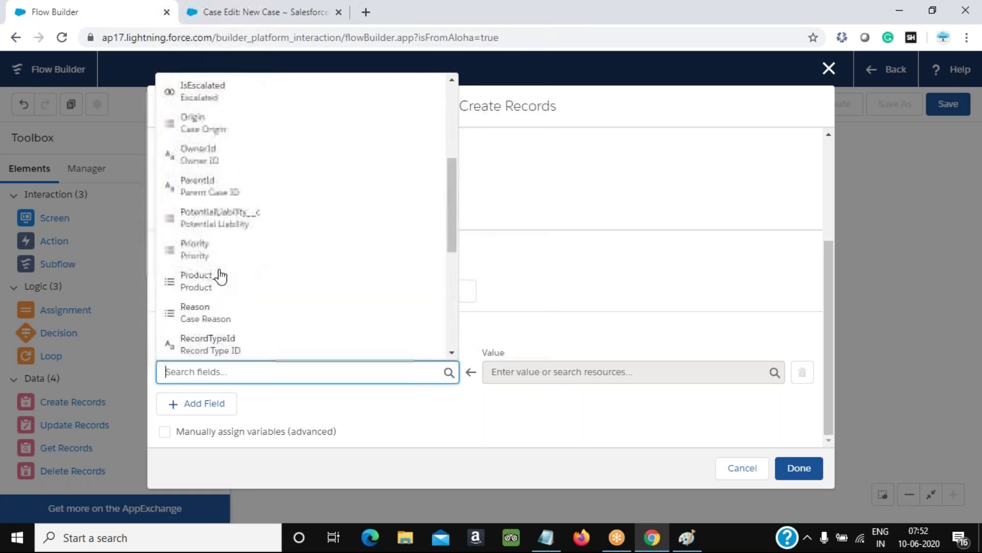
{"action": "scroll", "coordinate": [221, 267], "scroll_direction": "up", "scroll_amount": 4}
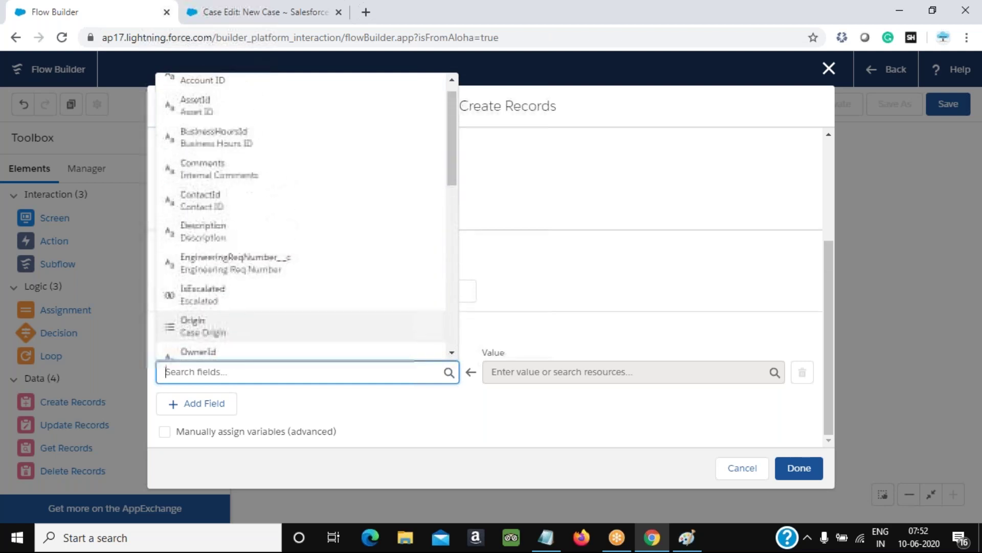
{"action": "scroll", "coordinate": [221, 269], "scroll_direction": "down", "scroll_amount": 6}
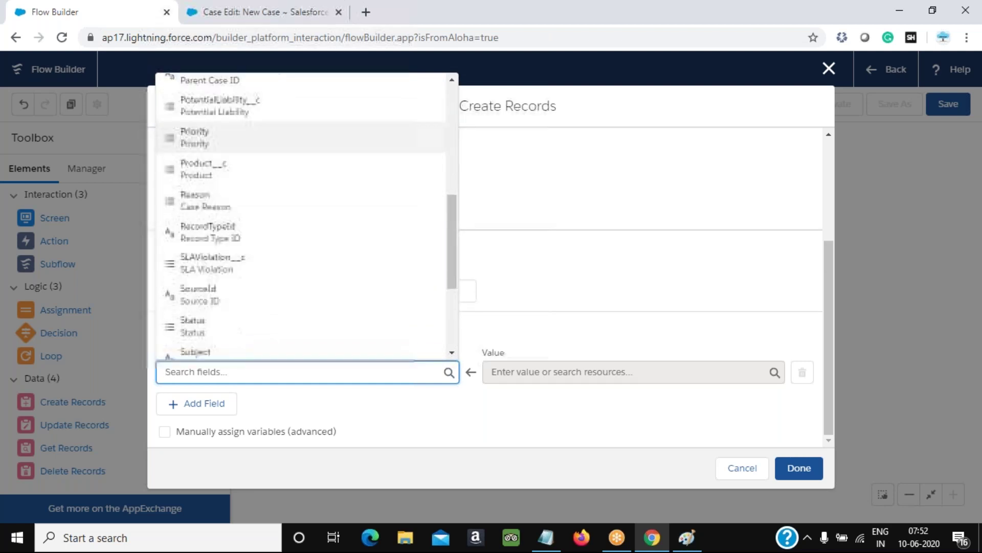
{"action": "left_click", "coordinate": [198, 333]}
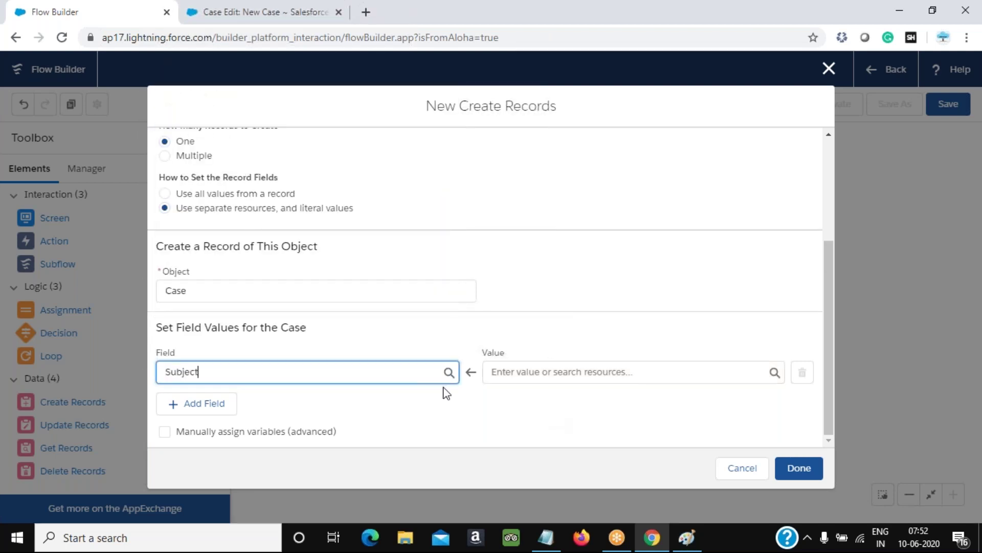
{"action": "left_click", "coordinate": [610, 375]}
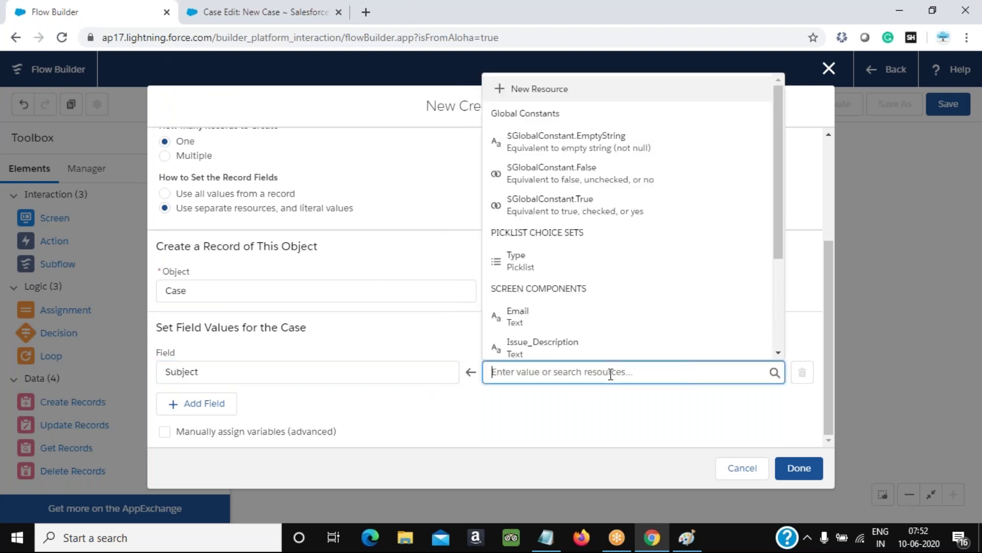
{"action": "scroll", "coordinate": [581, 280], "scroll_direction": "down", "scroll_amount": 3}
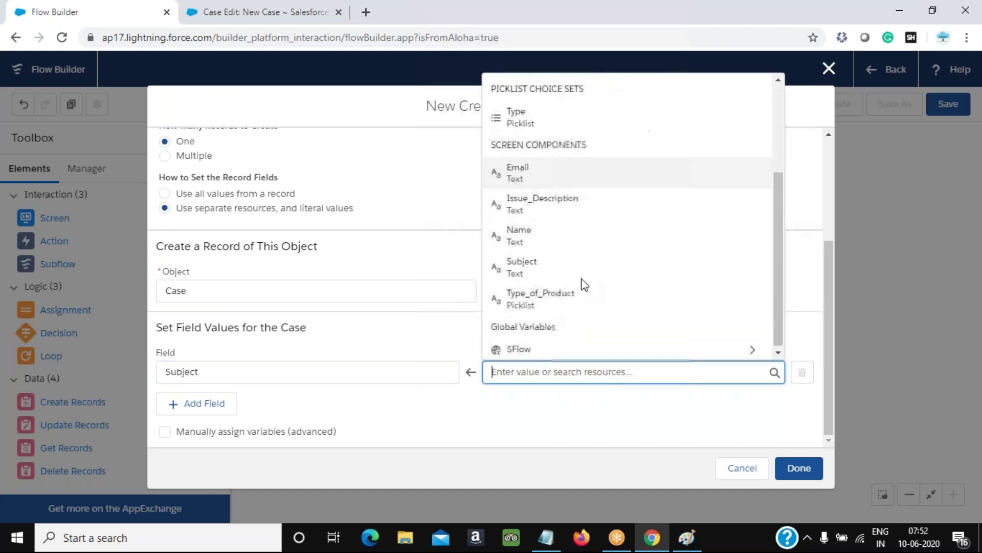
{"action": "left_click", "coordinate": [519, 282]}
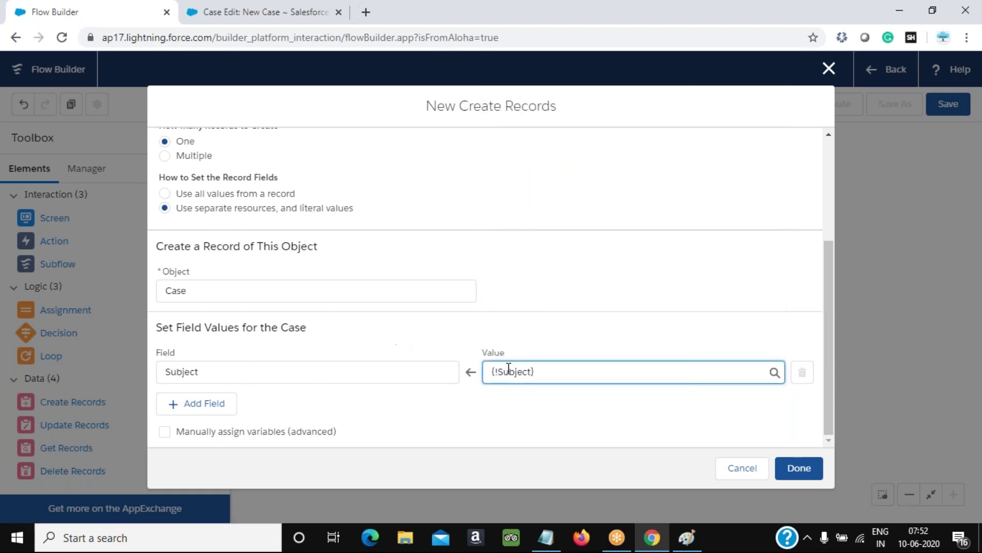
{"action": "left_click", "coordinate": [195, 409]}
{"action": "left_click", "coordinate": [224, 418]}
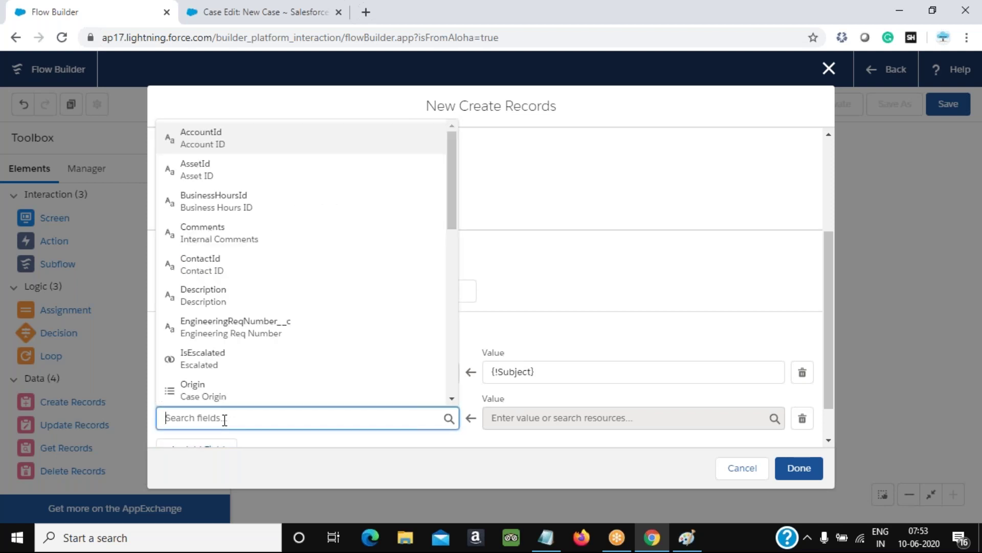
Set the second row's field to Priority and browse its possible values
{"action": "type", "text": "prio"}
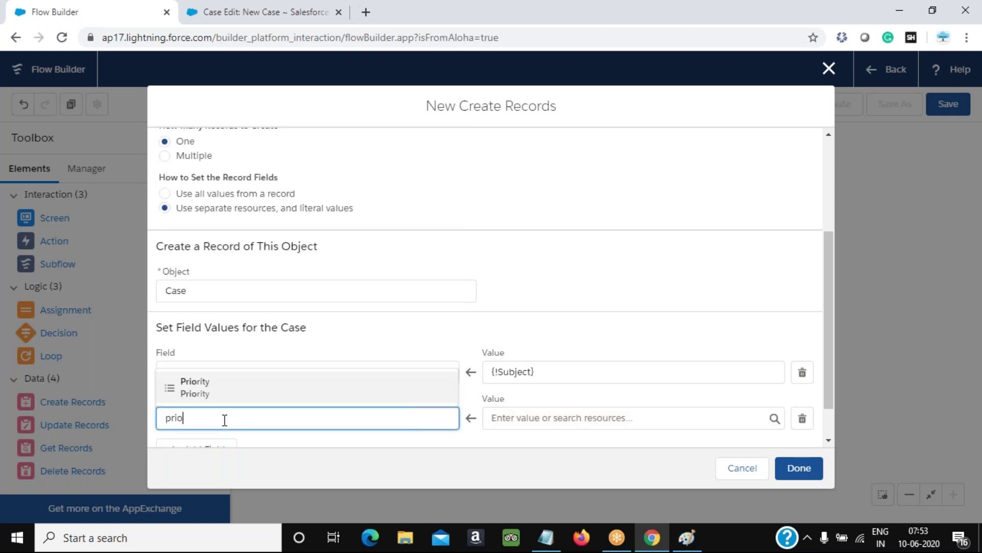
{"action": "left_click", "coordinate": [204, 399]}
{"action": "left_click", "coordinate": [557, 417]}
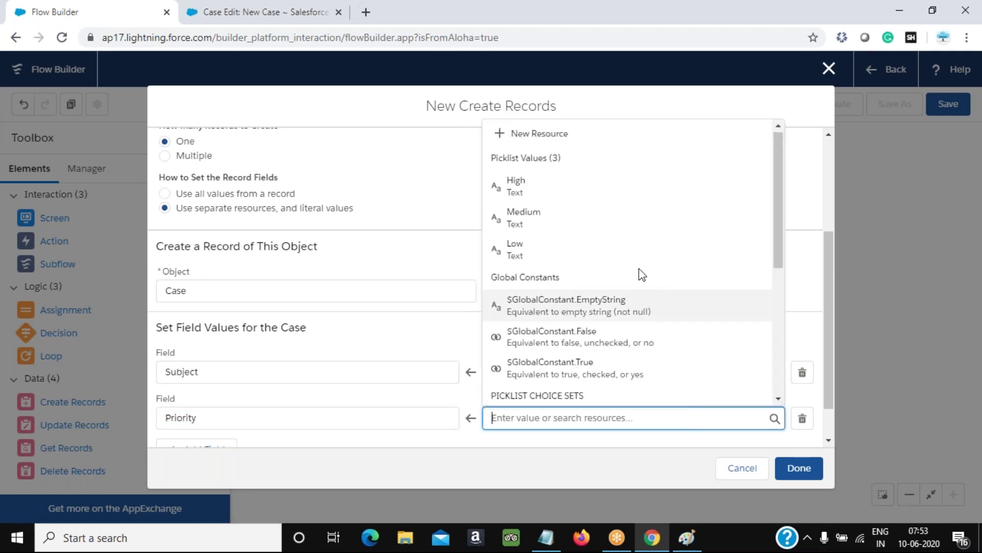
{"action": "scroll", "coordinate": [683, 321], "scroll_direction": "down", "scroll_amount": 5}
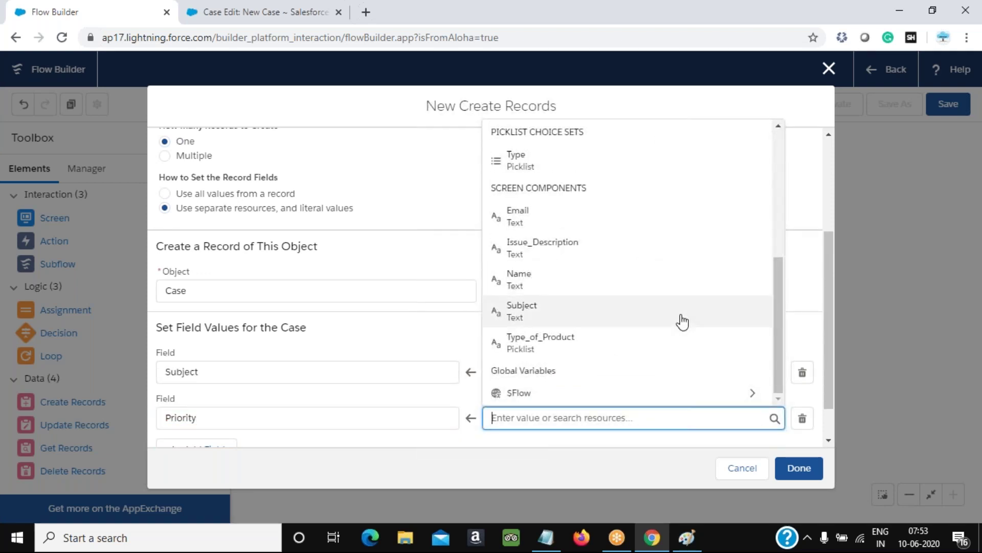
{"action": "left_click", "coordinate": [804, 191]}
{"action": "left_click", "coordinate": [549, 419]}
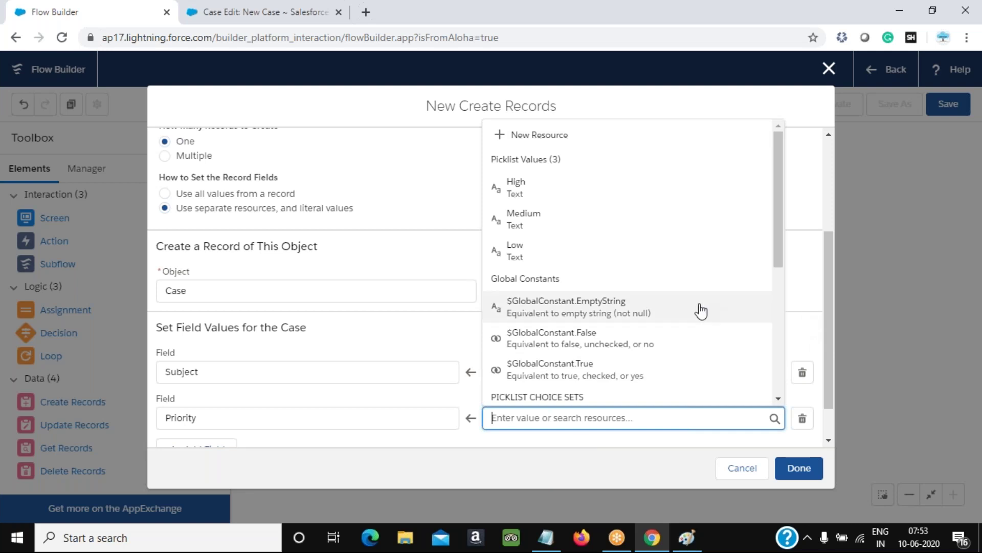
{"action": "scroll", "coordinate": [676, 310], "scroll_direction": "down", "scroll_amount": 5}
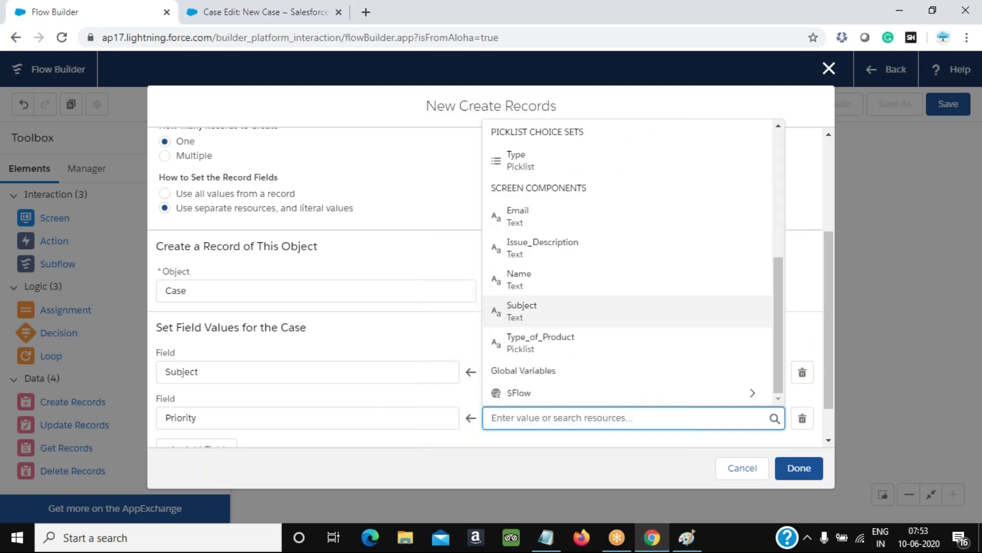
{"action": "scroll", "coordinate": [677, 309], "scroll_direction": "up", "scroll_amount": 5}
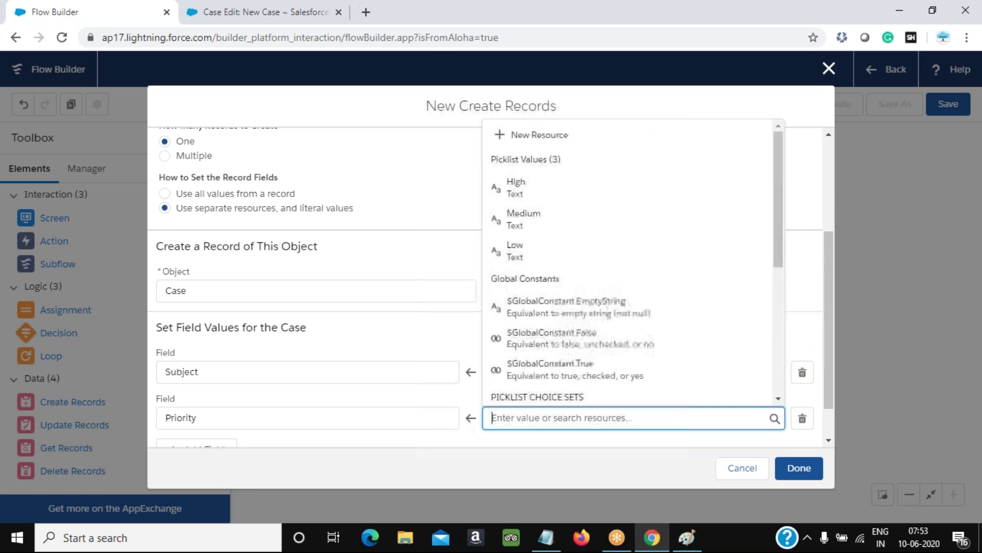
After checking the classic New Case page, clear Priority from the second row
{"action": "left_click", "coordinate": [302, 15]}
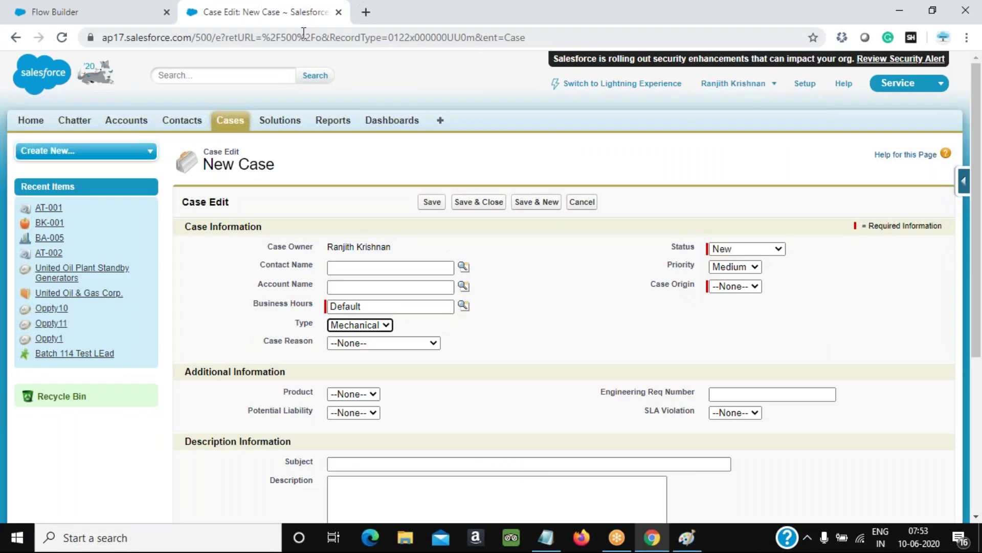
{"action": "left_click", "coordinate": [134, 21]}
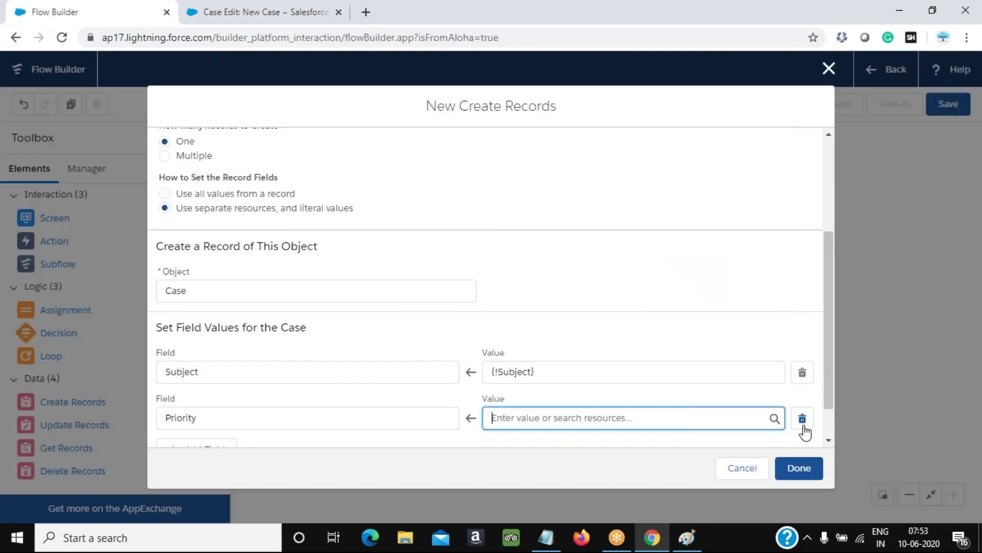
{"action": "left_click", "coordinate": [228, 415]}
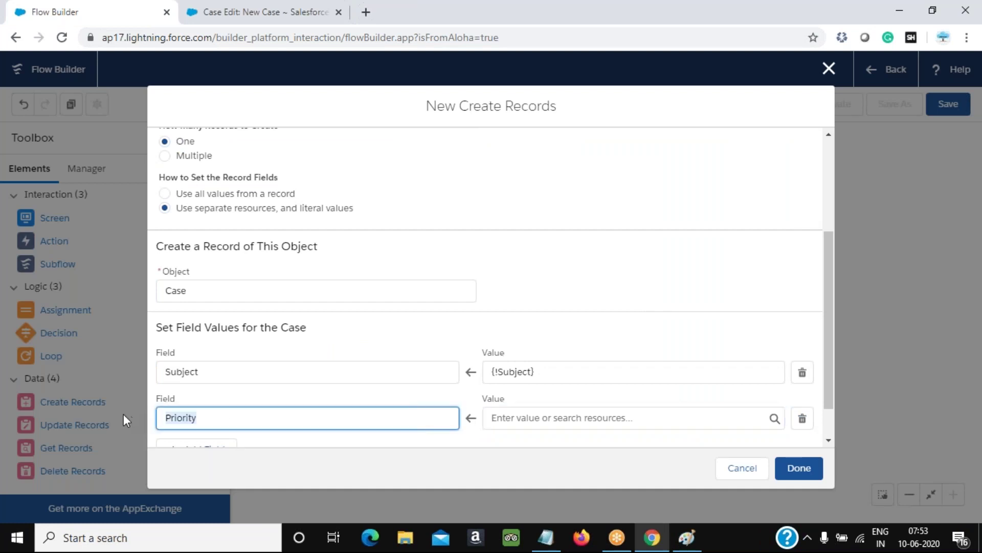
{"action": "key", "text": "BackSpace"}
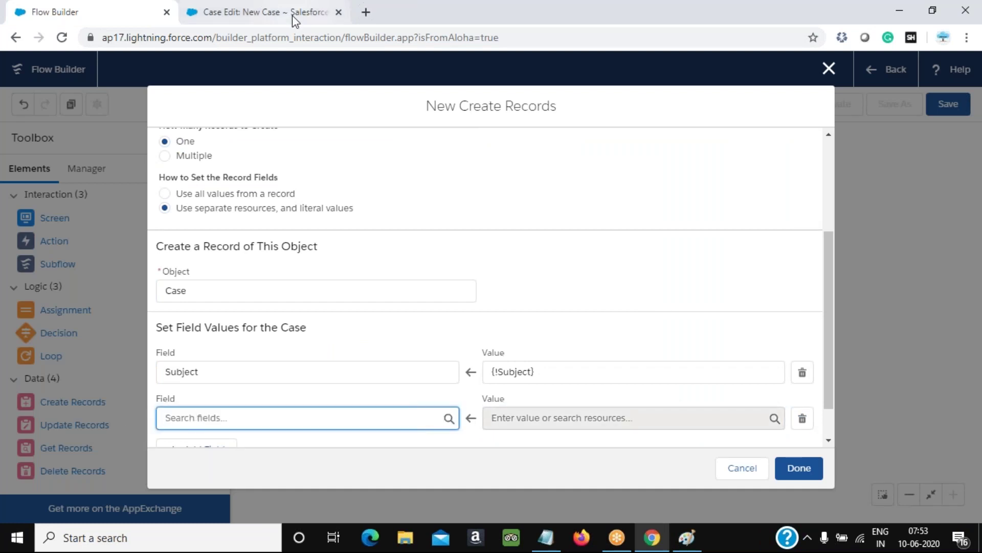
Look up the Case Origin label on the classic page and set the second row's field to Origin
{"action": "left_click", "coordinate": [317, 13]}
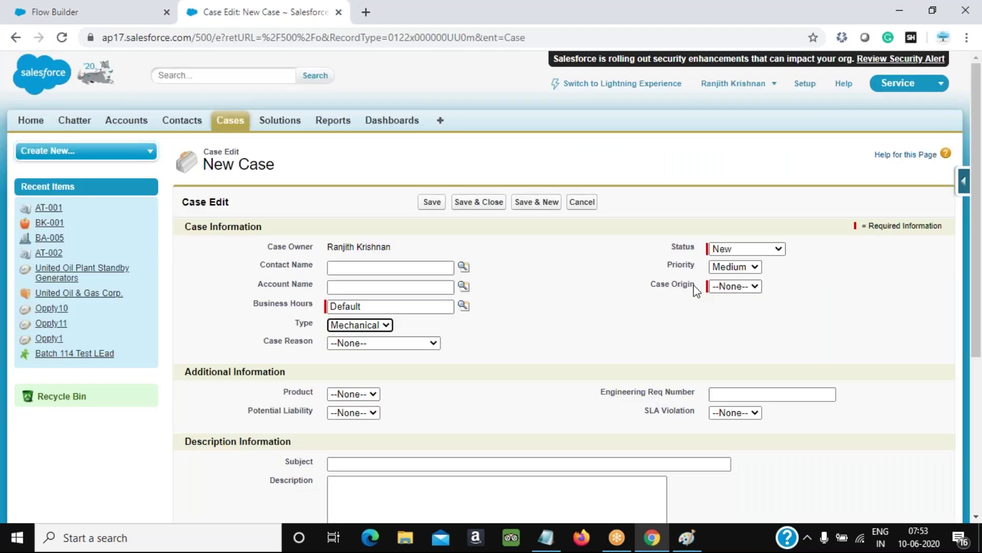
{"action": "left_click_drag", "start_coordinate": [699, 286], "coordinate": [643, 288]}
{"action": "key", "text": "alt+Tab"}
{"action": "key", "text": "alt+Tab"}
{"action": "left_click", "coordinate": [122, 13]}
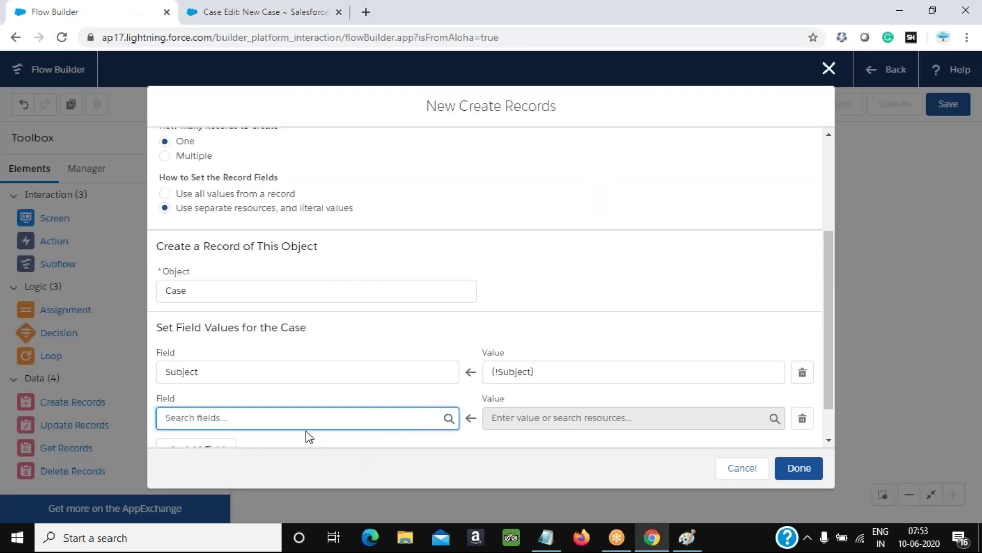
{"action": "type", "text": "Orig"}
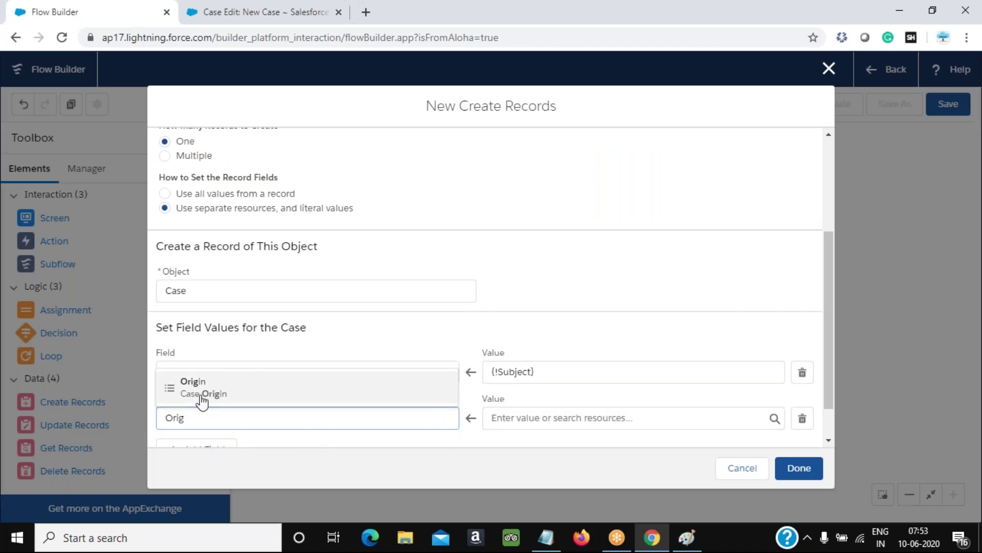
{"action": "left_click", "coordinate": [202, 396]}
Begin creating a new resource to serve as the Origin value
{"action": "left_click", "coordinate": [605, 423]}
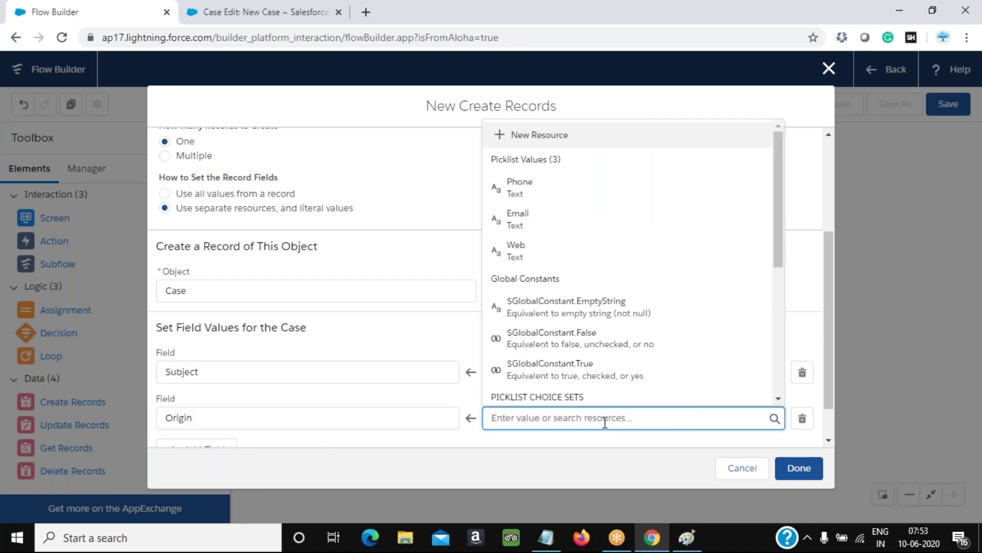
{"action": "scroll", "coordinate": [671, 323], "scroll_direction": "down", "scroll_amount": 3}
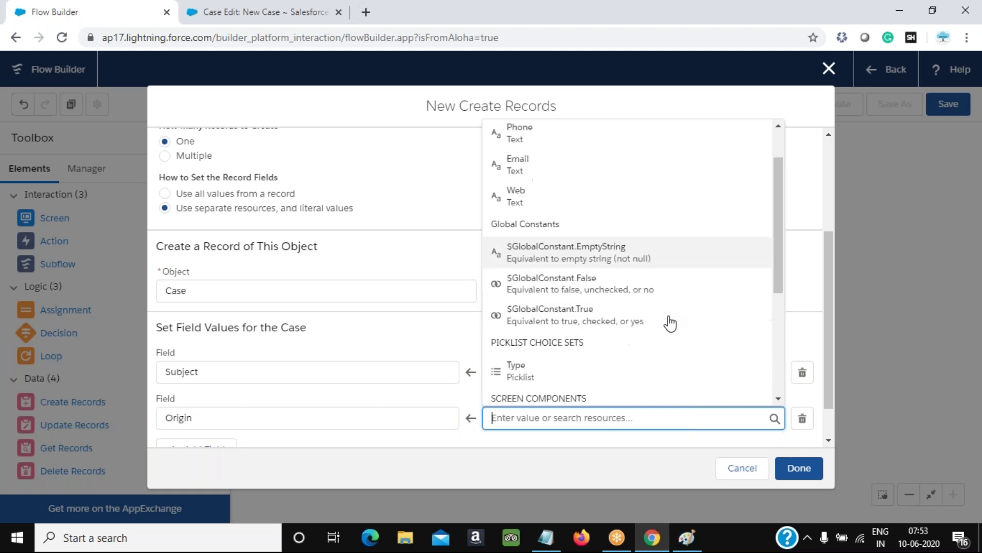
{"action": "scroll", "coordinate": [627, 307], "scroll_direction": "down", "scroll_amount": 3}
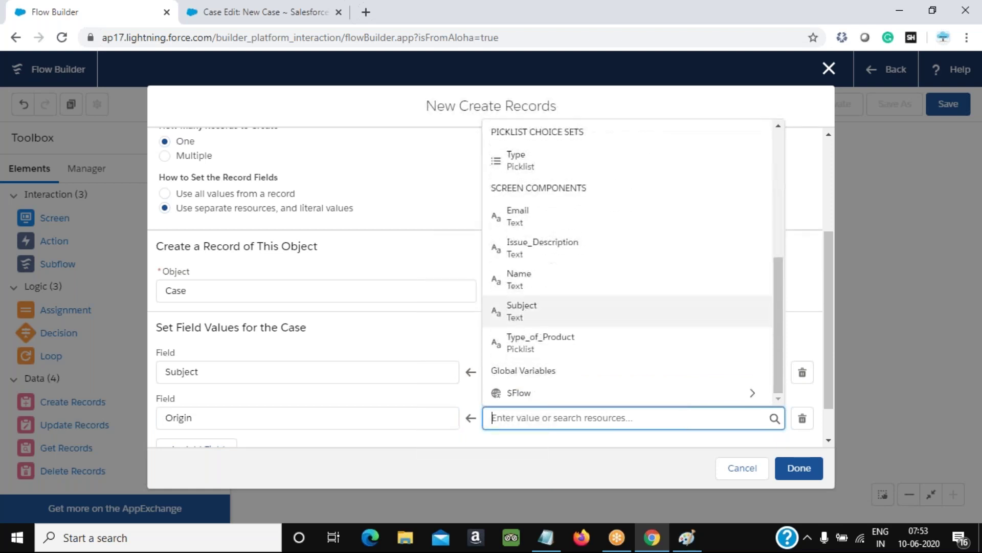
{"action": "scroll", "coordinate": [627, 318], "scroll_direction": "up", "scroll_amount": 5}
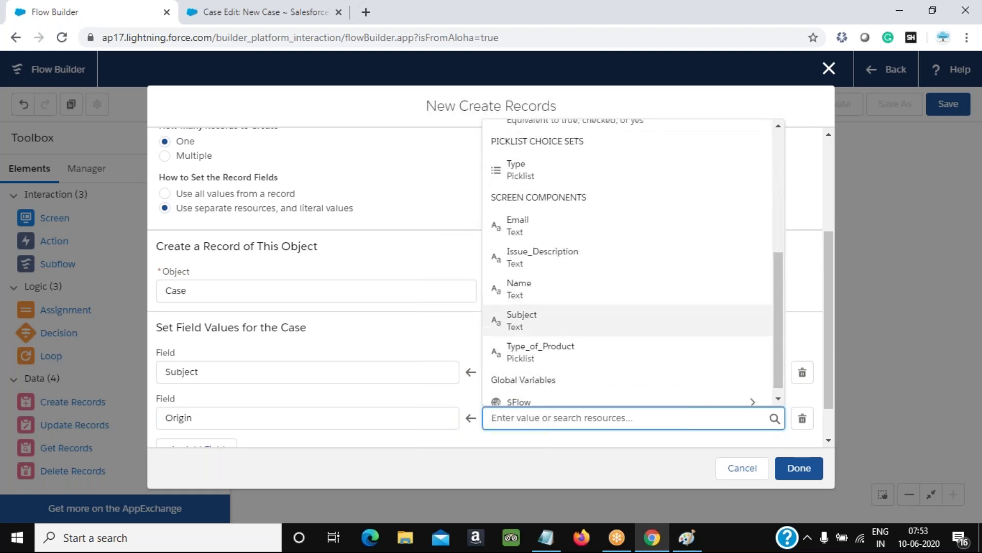
{"action": "scroll", "coordinate": [627, 323], "scroll_direction": "up", "scroll_amount": 1}
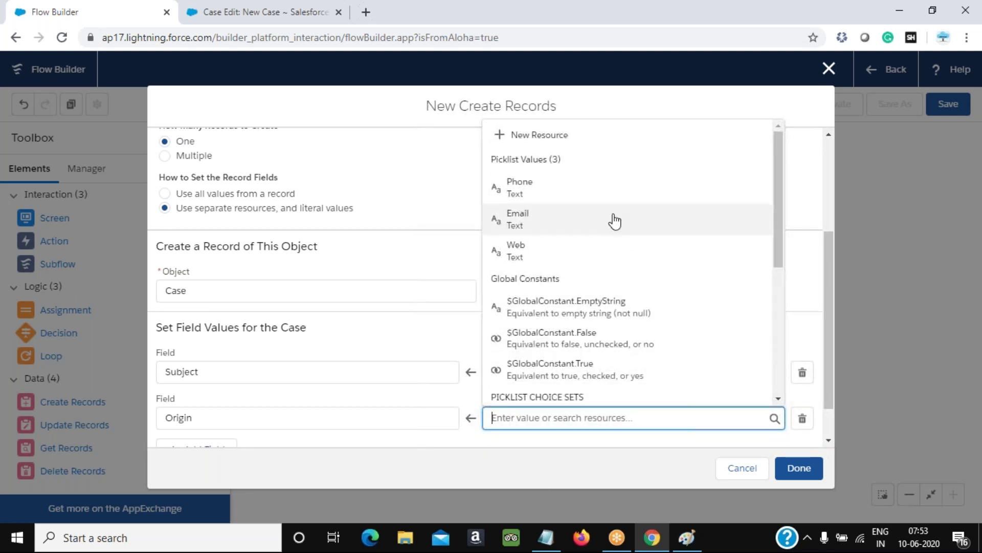
{"action": "left_click", "coordinate": [542, 136]}
{"action": "left_click", "coordinate": [300, 240]}
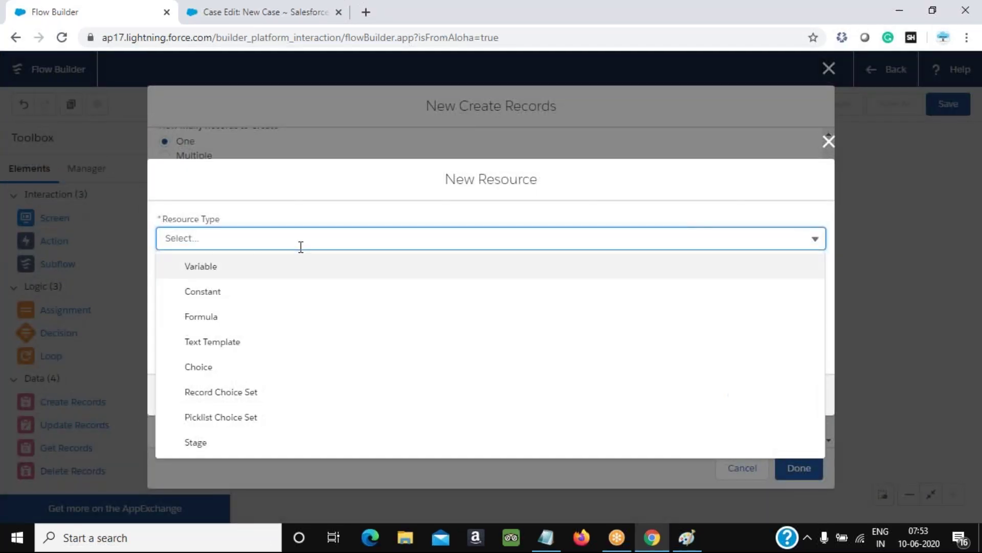
Create the Text constant Caseorigin with value Phone for Origin, then add a third field row
{"action": "left_click", "coordinate": [215, 294]}
{"action": "left_click", "coordinate": [221, 268]}
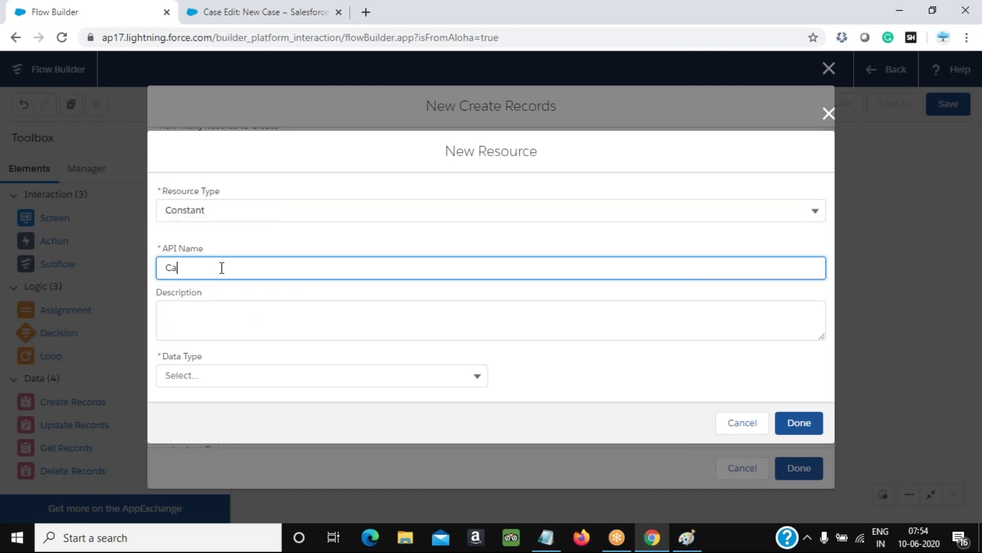
{"action": "type", "text": "Caseorign"}
{"action": "key", "text": "Tab"}
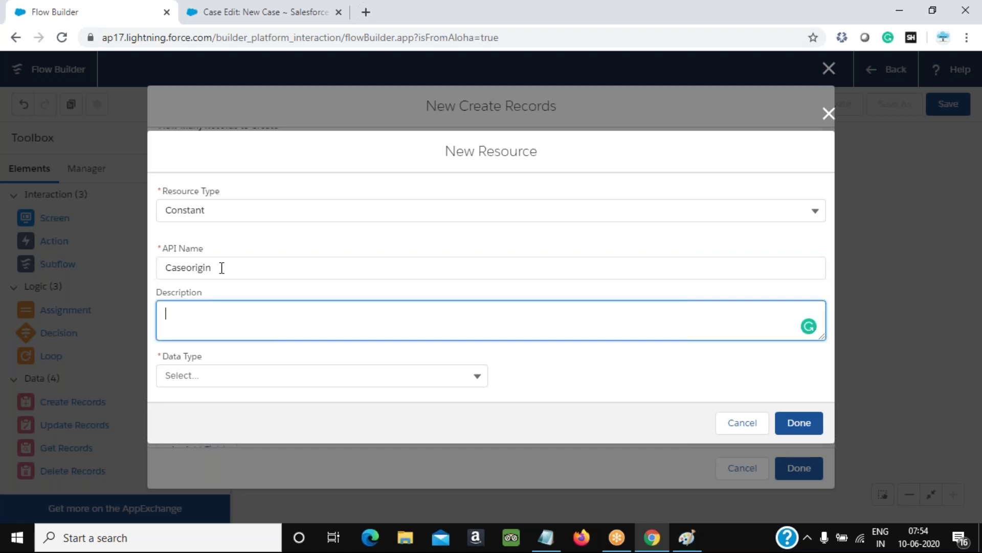
{"action": "left_click", "coordinate": [479, 378]}
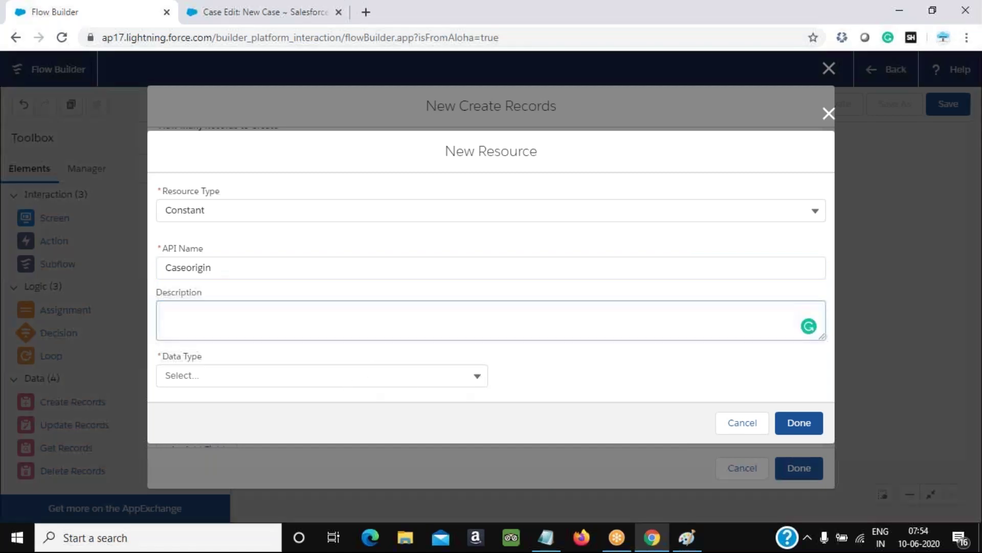
{"action": "left_click", "coordinate": [193, 404]}
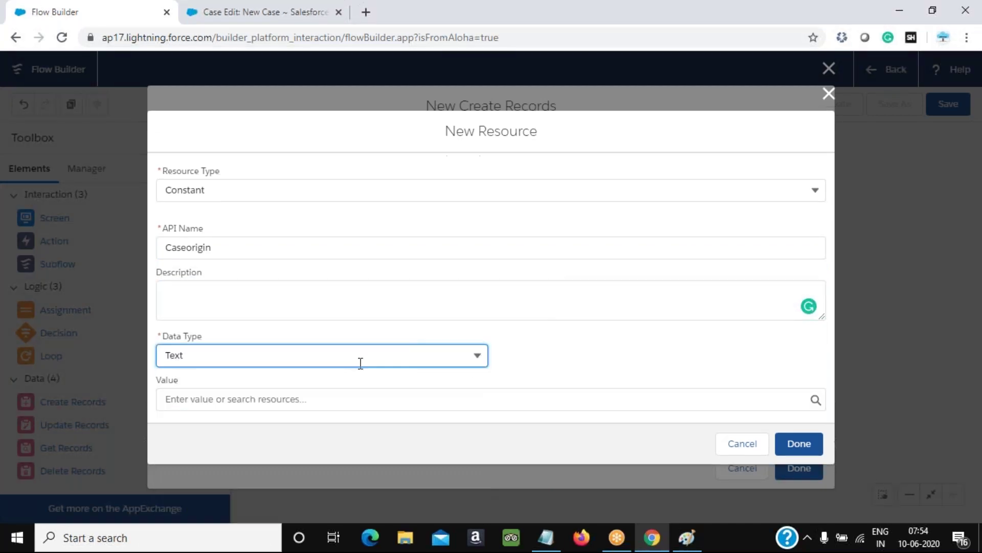
{"action": "left_click", "coordinate": [256, 400]}
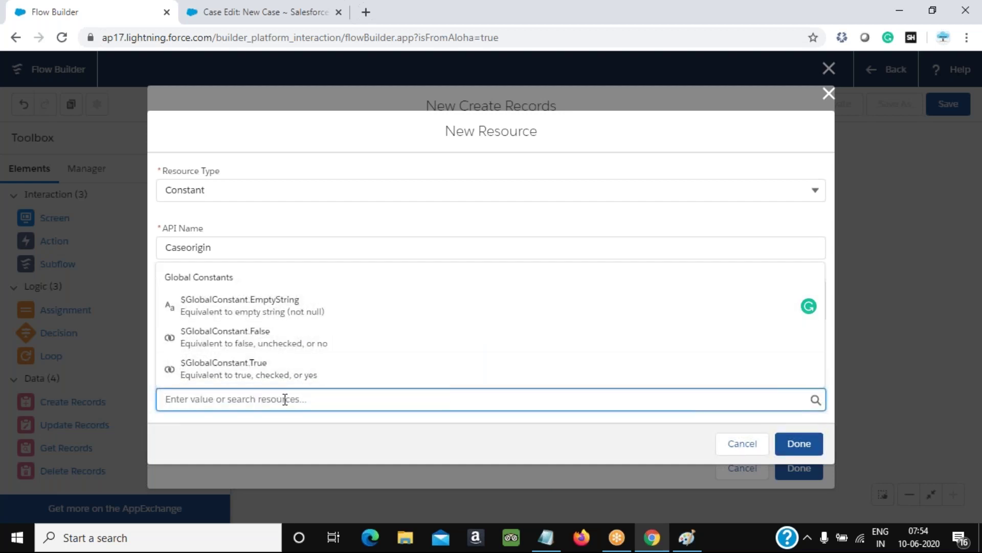
{"action": "type", "text": "Phone"}
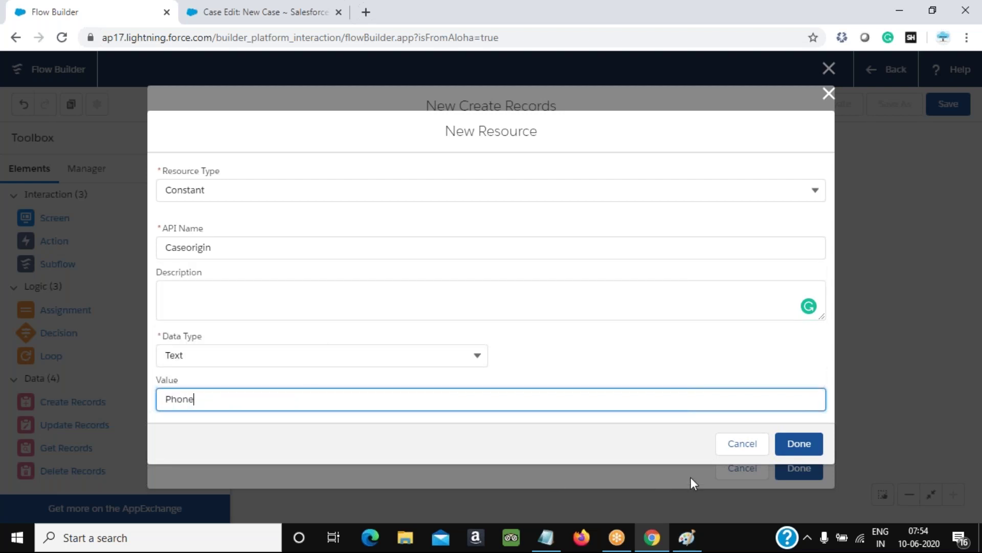
{"action": "left_click", "coordinate": [795, 441]}
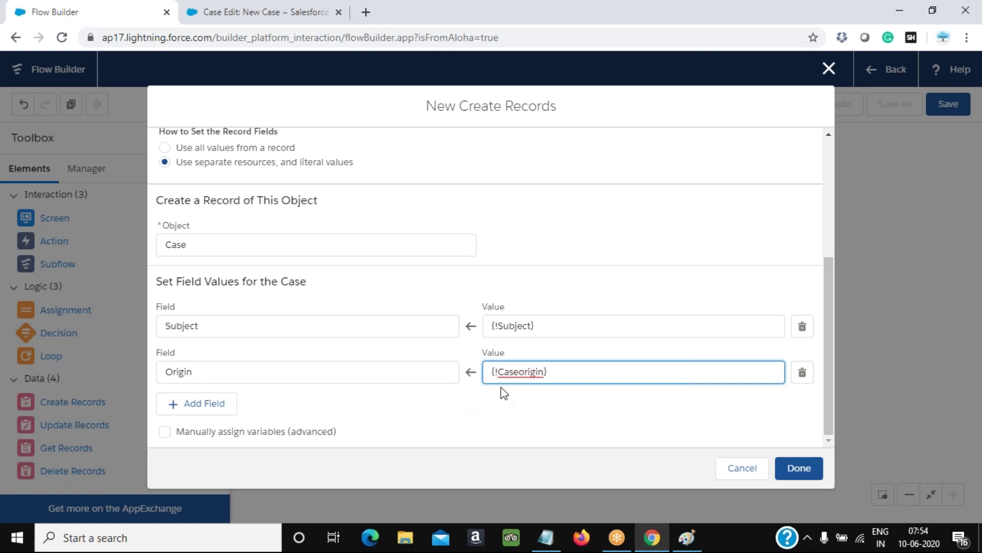
{"action": "left_click", "coordinate": [217, 412]}
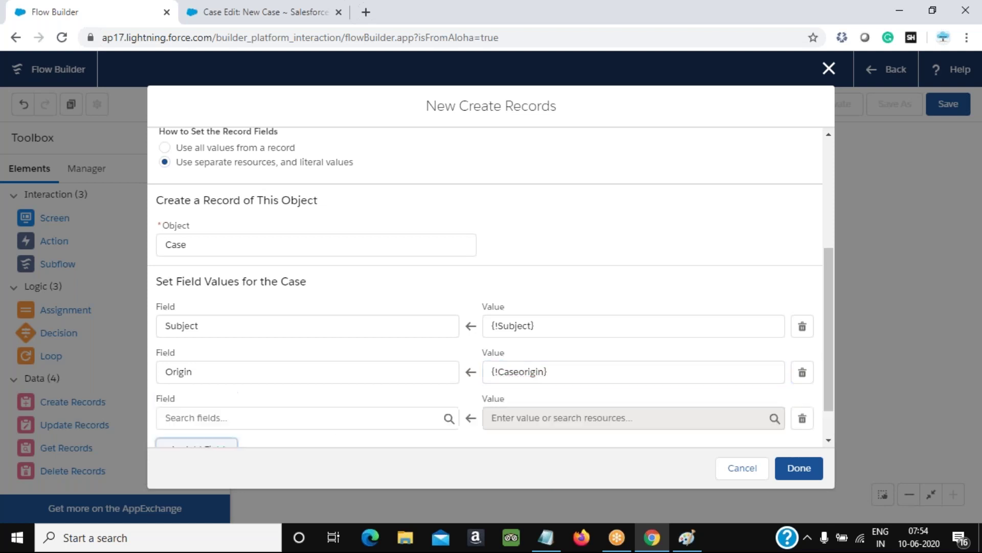
{"action": "left_click", "coordinate": [294, 11]}
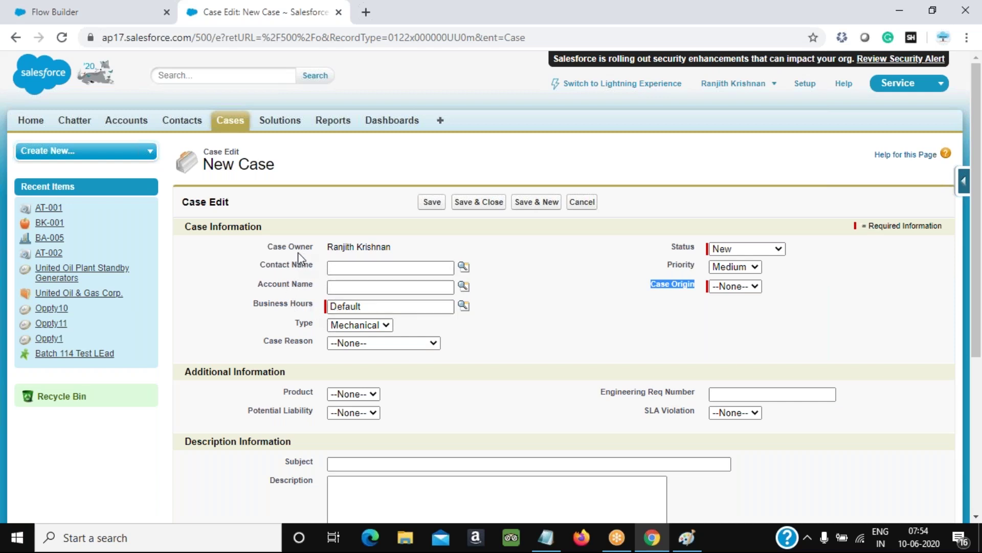
Review the classic Case Edit form, then return to the third field row in Create Records
{"action": "left_click", "coordinate": [688, 538]}
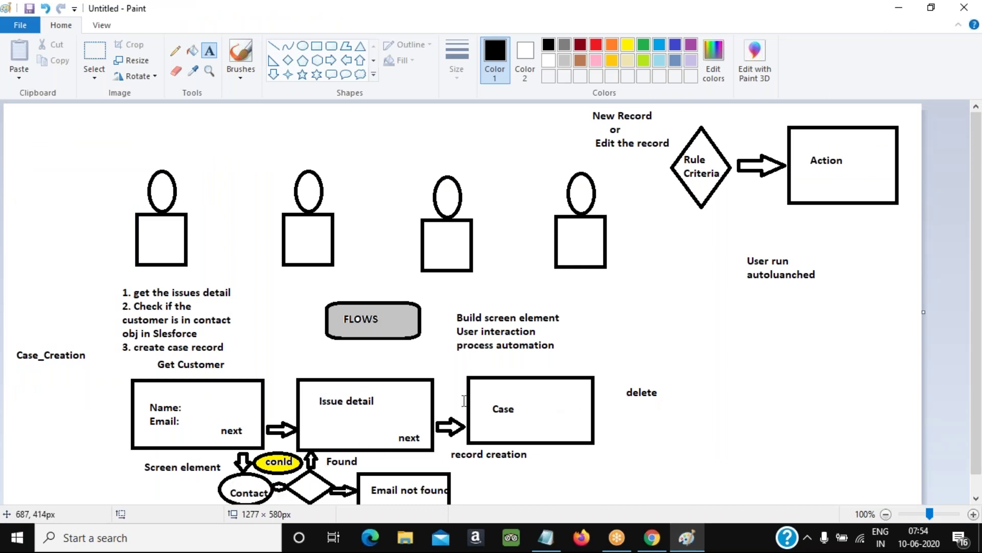
{"action": "key", "text": "alt+Tab"}
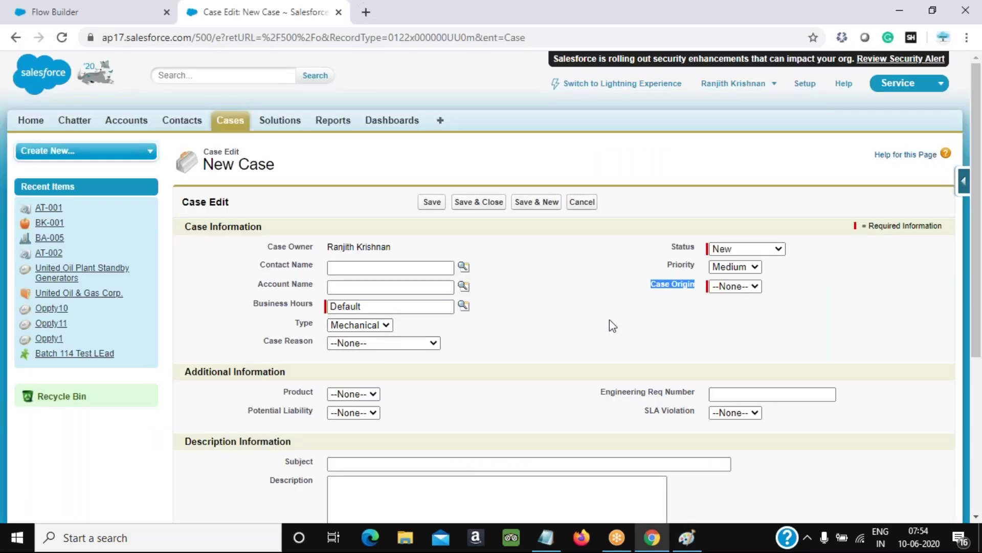
{"action": "scroll", "coordinate": [410, 339], "scroll_direction": "down", "scroll_amount": 4}
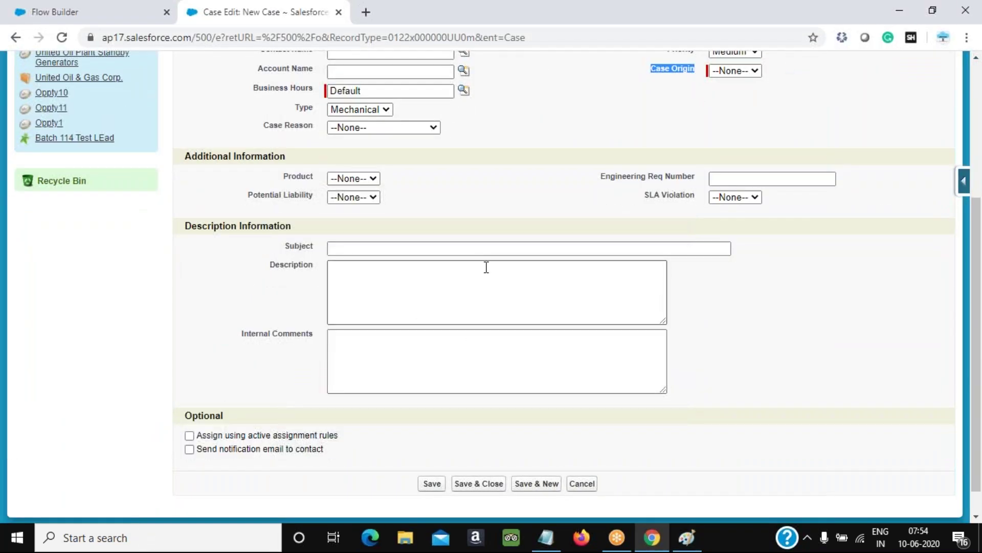
{"action": "scroll", "coordinate": [484, 268], "scroll_direction": "up", "scroll_amount": 4}
{"action": "scroll", "coordinate": [324, 439], "scroll_direction": "down", "scroll_amount": 3}
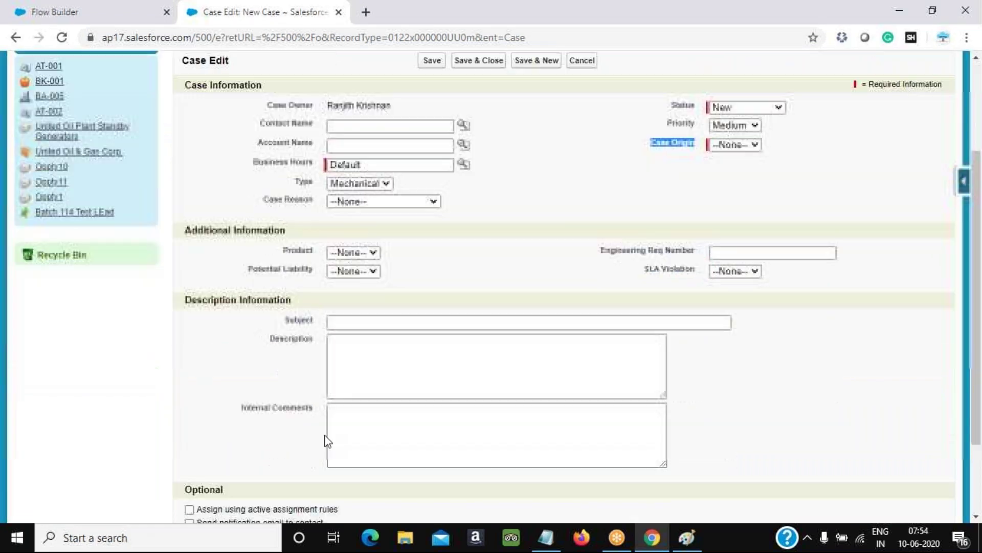
{"action": "key", "text": "alt+Tab"}
{"action": "key", "text": "alt+Tab"}
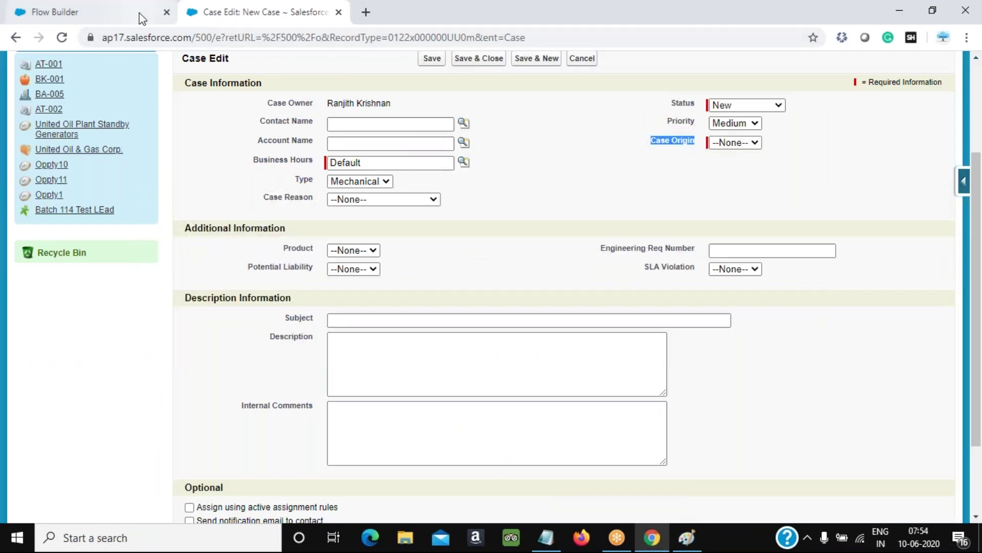
{"action": "left_click", "coordinate": [139, 13]}
{"action": "left_click", "coordinate": [216, 423]}
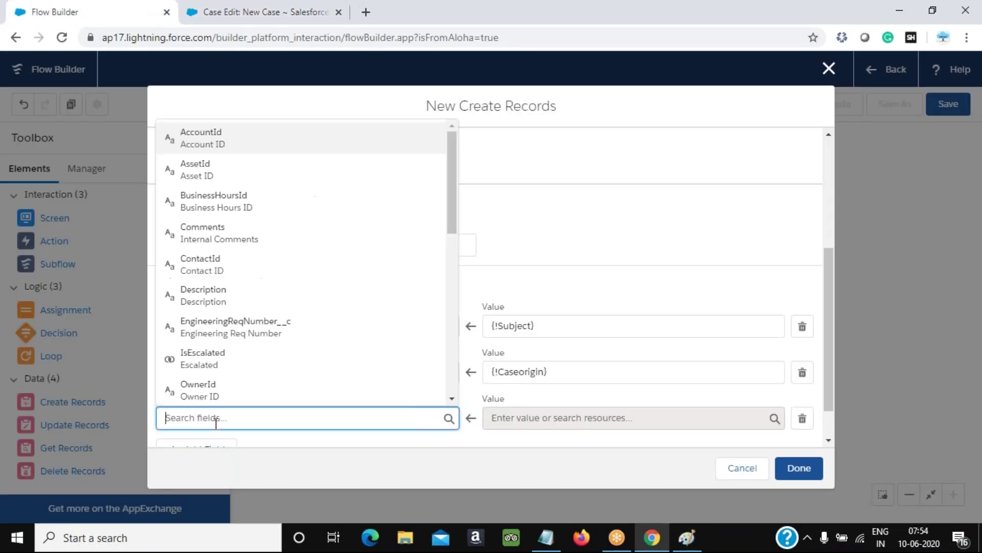
Map the Case Description field to {!Issue_Description}
{"action": "type", "text": "Des"}
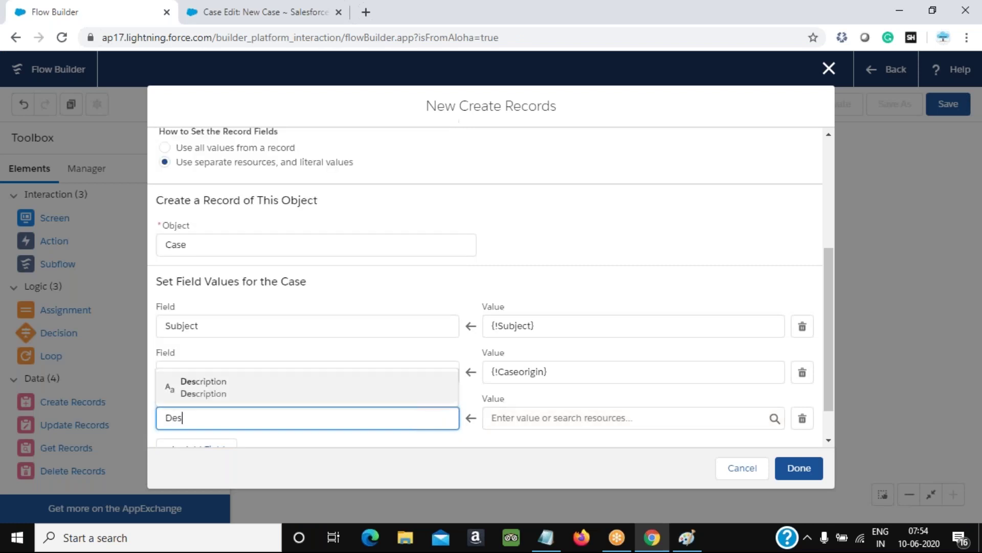
{"action": "left_click", "coordinate": [254, 396]}
{"action": "left_click", "coordinate": [625, 419]}
{"action": "scroll", "coordinate": [588, 302], "scroll_direction": "down", "scroll_amount": 4}
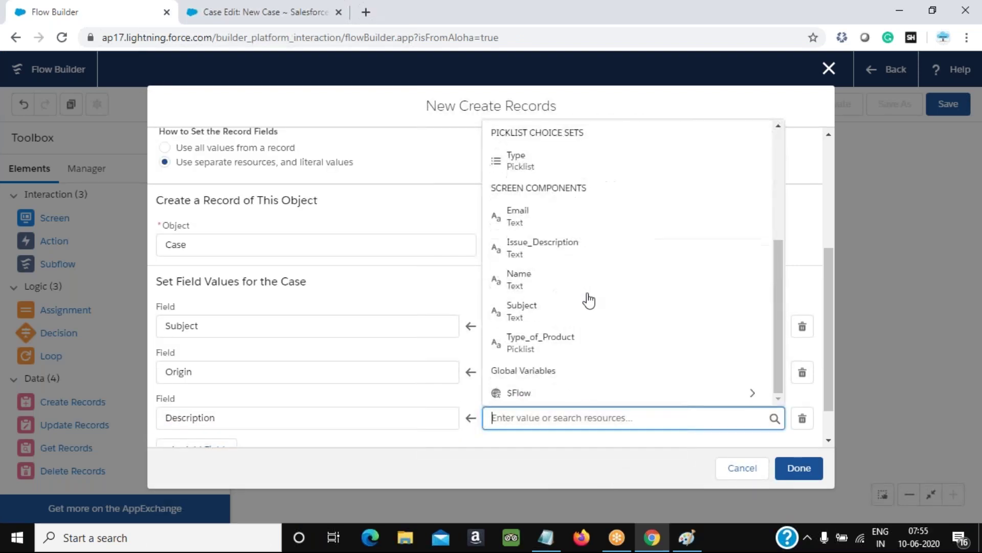
{"action": "left_click", "coordinate": [543, 249]}
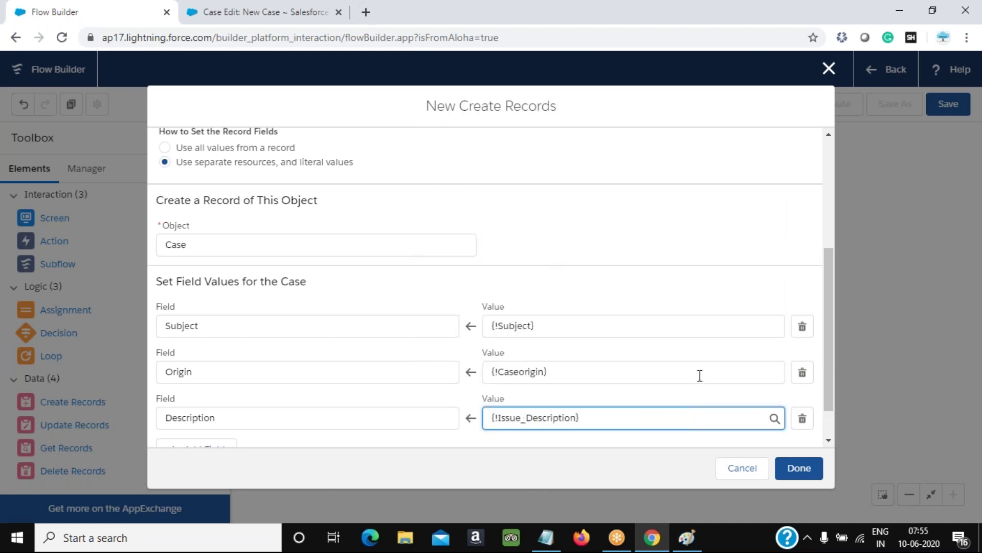
{"action": "scroll", "coordinate": [511, 379], "scroll_direction": "down", "scroll_amount": 2}
Add a Type row mapped to {!Type_of_Product}, finish Create Case, and nudge it on the canvas
{"action": "left_click", "coordinate": [216, 409]}
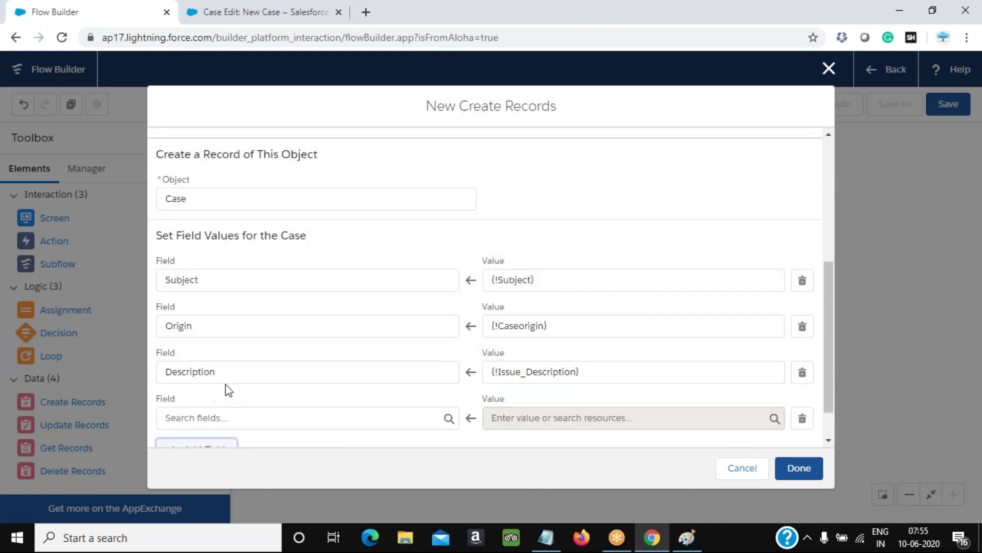
{"action": "left_click", "coordinate": [230, 418]}
{"action": "type", "text": "type"}
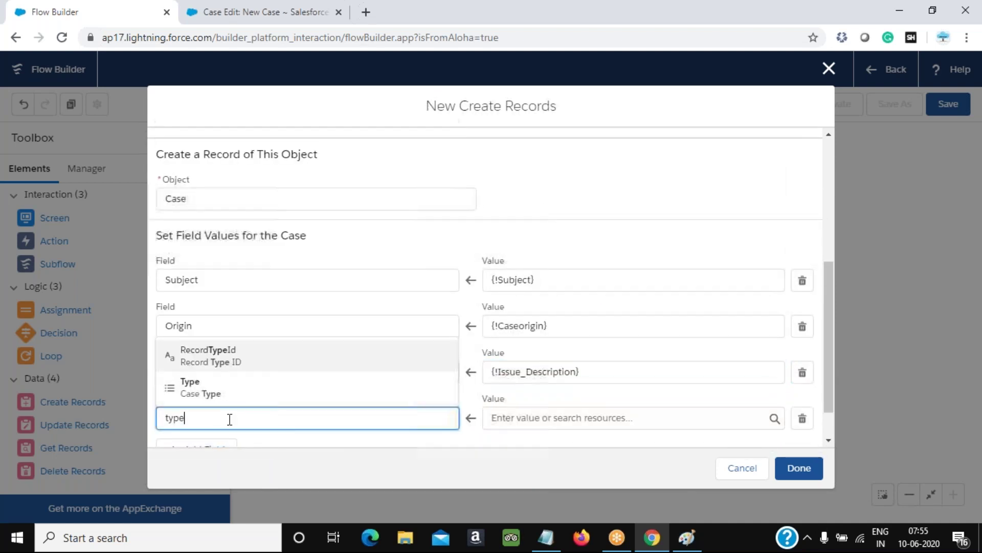
{"action": "left_click", "coordinate": [197, 386]}
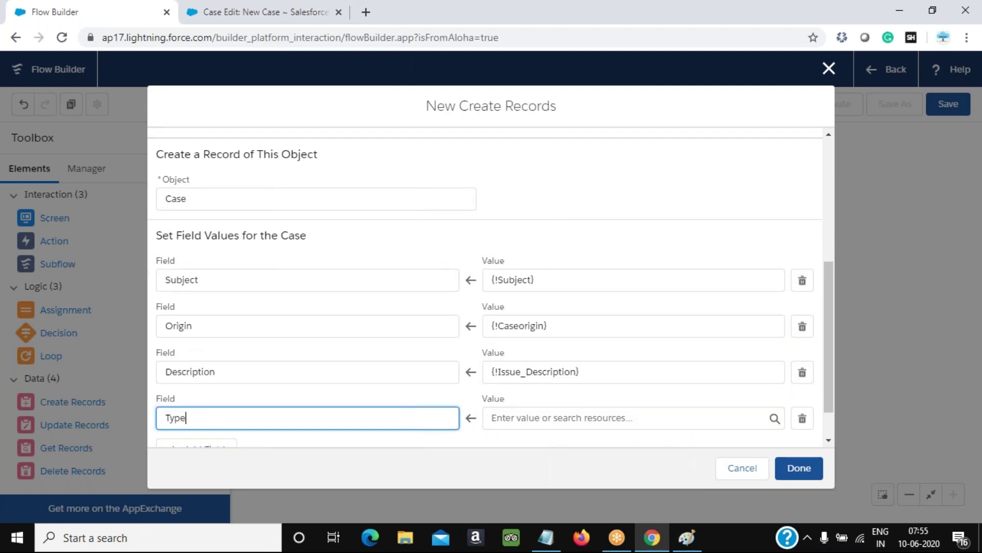
{"action": "left_click", "coordinate": [592, 418]}
{"action": "scroll", "coordinate": [582, 392], "scroll_direction": "down", "scroll_amount": 6}
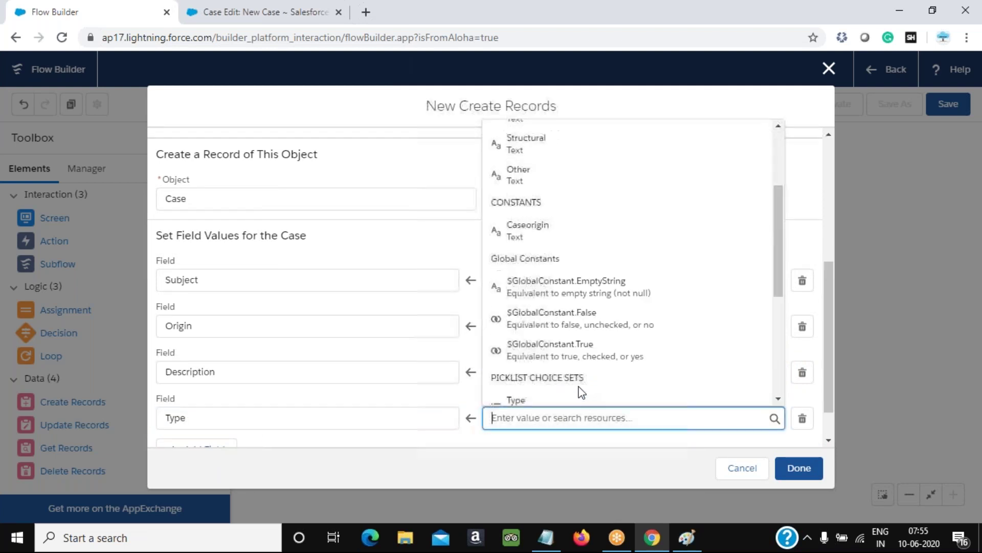
{"action": "scroll", "coordinate": [578, 369], "scroll_direction": "down", "scroll_amount": 1}
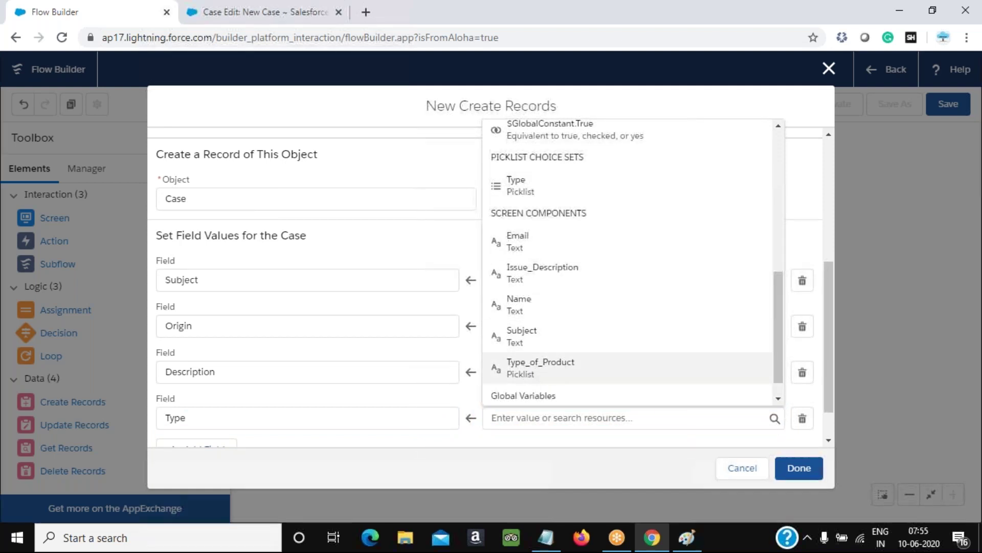
{"action": "left_click", "coordinate": [547, 367]}
{"action": "left_click", "coordinate": [801, 468]}
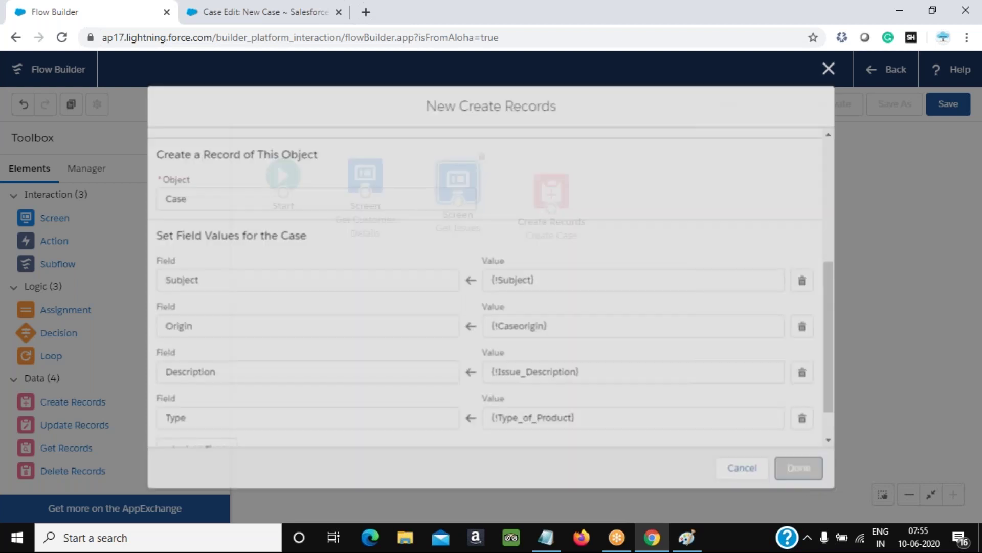
{"action": "left_click_drag", "start_coordinate": [557, 191], "coordinate": [550, 183]}
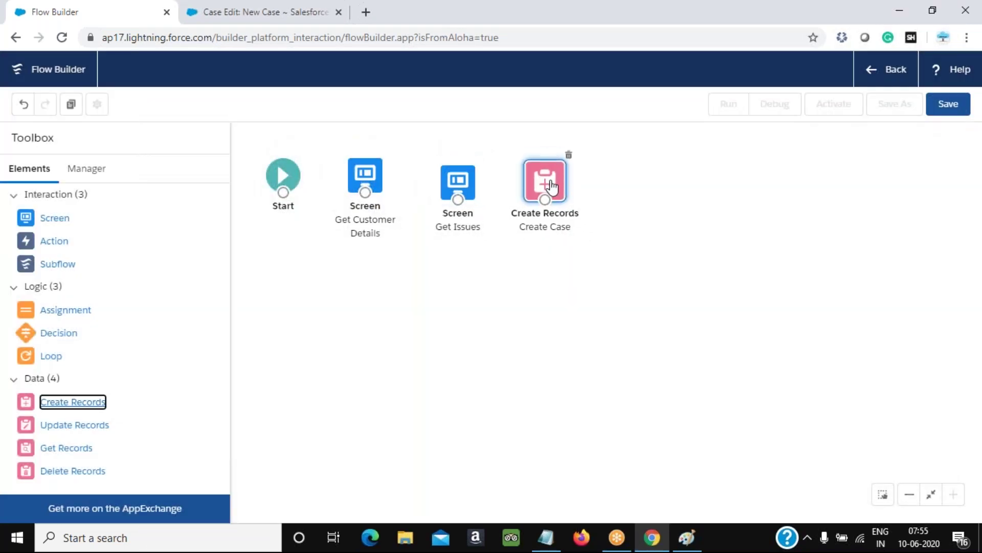
Draw a connector from Start to the Get Customer Details screen, then begin saving
{"action": "left_click", "coordinate": [666, 282]}
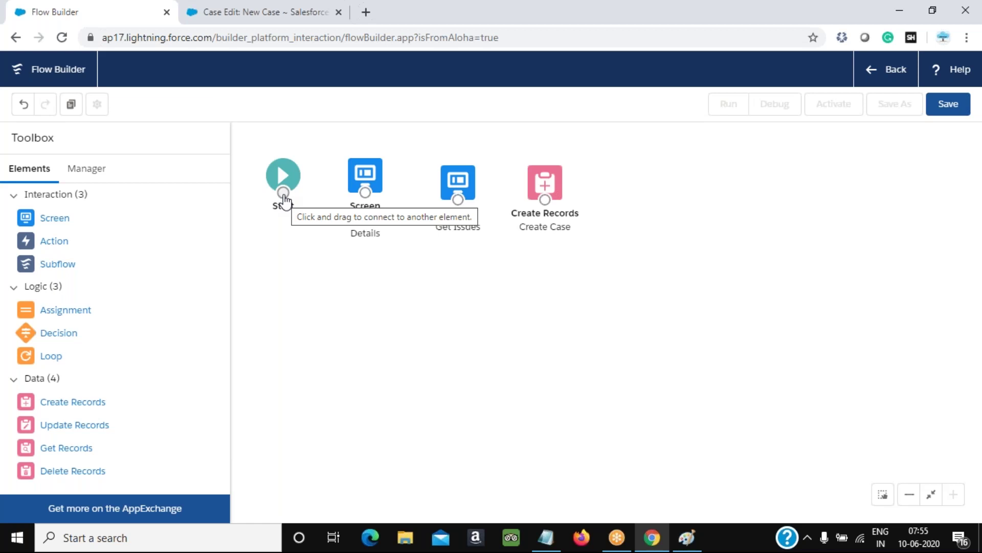
{"action": "left_click_drag", "start_coordinate": [283, 193], "coordinate": [537, 208]}
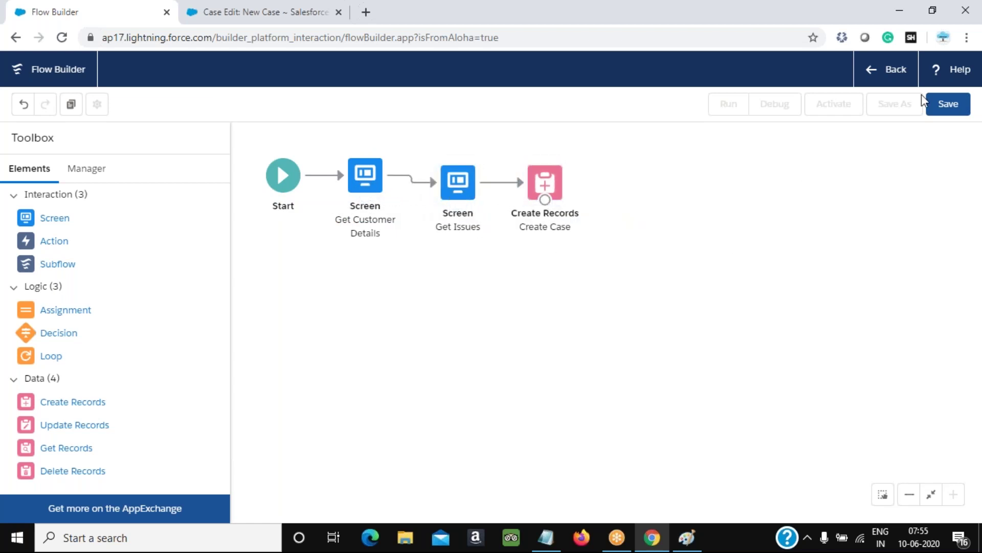
{"action": "left_click", "coordinate": [957, 109]}
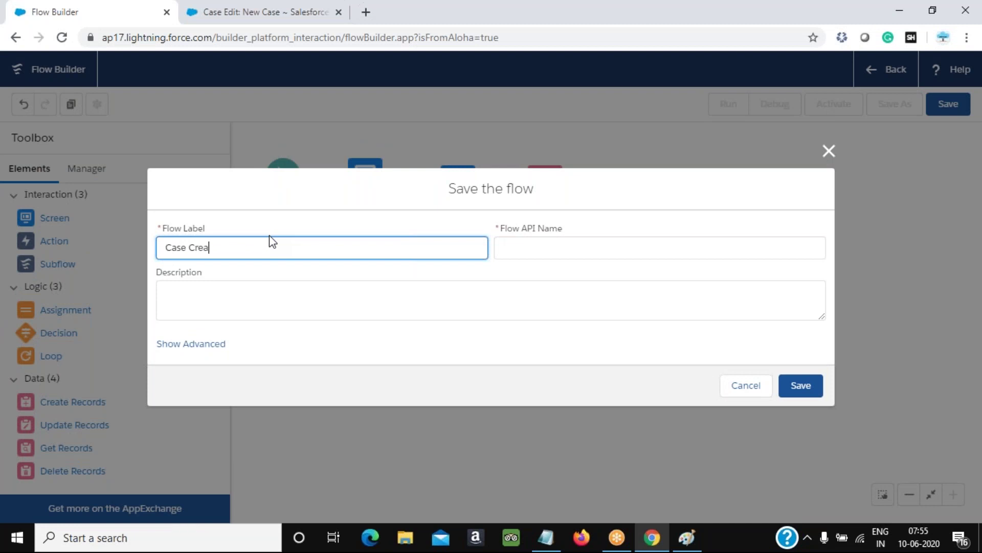
Replace the label 'Case Crea' with 'New Case' and save the flow as New_Case
{"action": "type", "text": "Case Crea"}
{"action": "key", "text": "ctrl+a"}
{"action": "type", "text": "Ne"}
{"action": "key", "text": "BackSpace"}
{"action": "key", "text": "BackSpace"}
{"action": "key", "text": "BackSpace"}
{"action": "key", "text": "BackSpace"}
{"action": "key", "text": "BackSpace"}
{"action": "key", "text": "BackSpace"}
{"action": "key", "text": "BackSpace"}
{"action": "key", "text": "BackSpace"}
{"action": "key", "text": "BackSpace"}
{"action": "key", "text": "BackSpace"}
{"action": "key", "text": "Tab"}
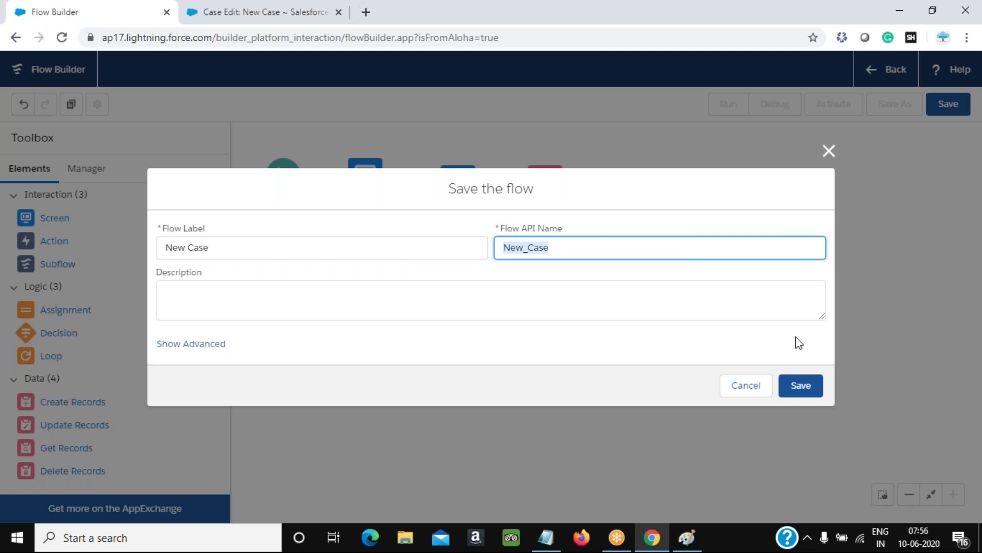
{"action": "left_click", "coordinate": [801, 387]}
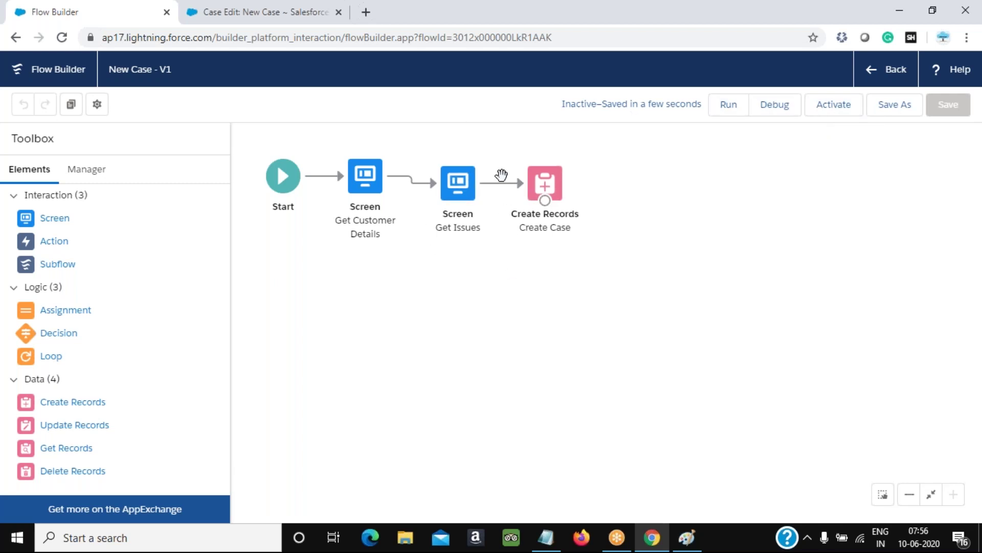
{"action": "left_click", "coordinate": [782, 109]}
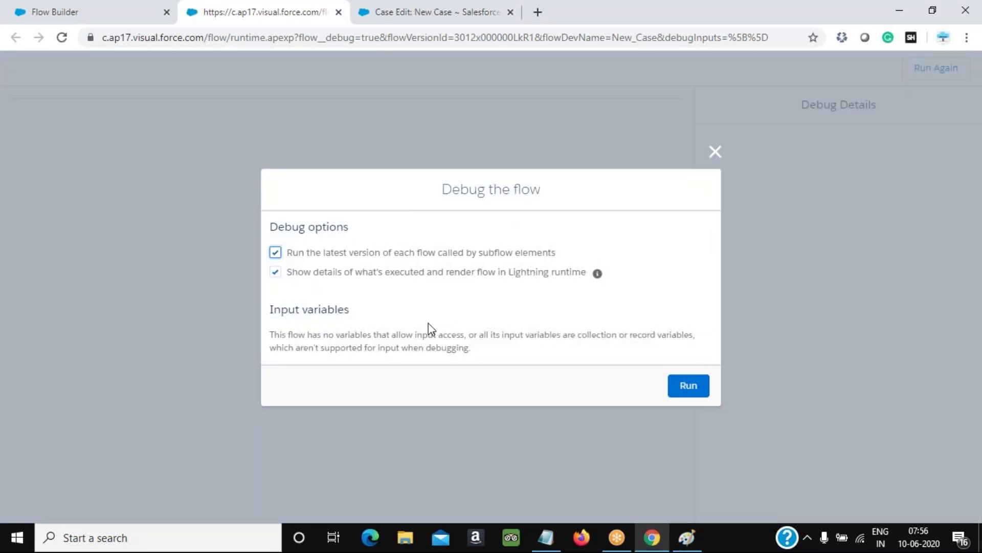
Run the debug session to the Name entry screen, then switch to the classic Case Edit page
{"action": "left_click", "coordinate": [688, 390]}
{"action": "left_click", "coordinate": [72, 160]}
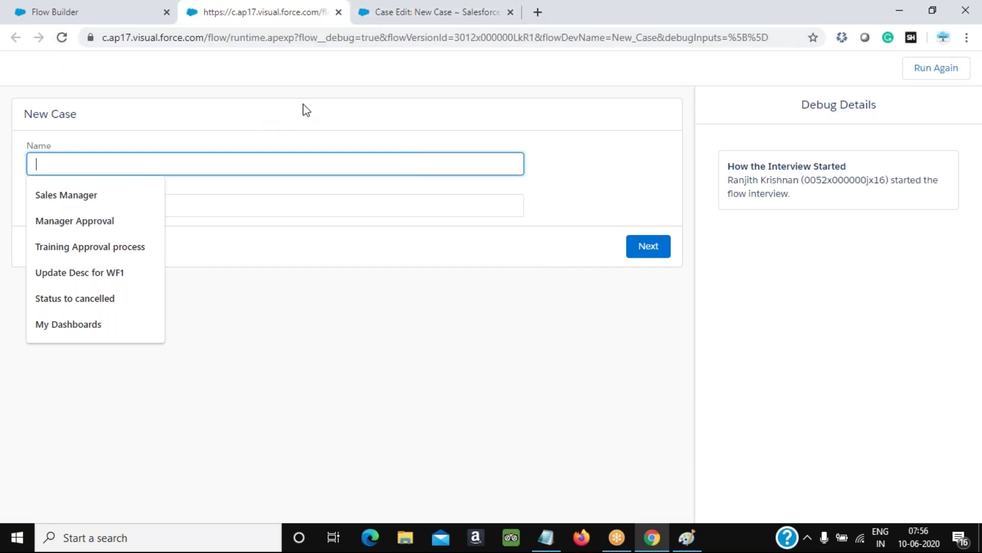
{"action": "left_click", "coordinate": [370, 15]}
{"action": "scroll", "coordinate": [307, 143], "scroll_direction": "up", "scroll_amount": 3}
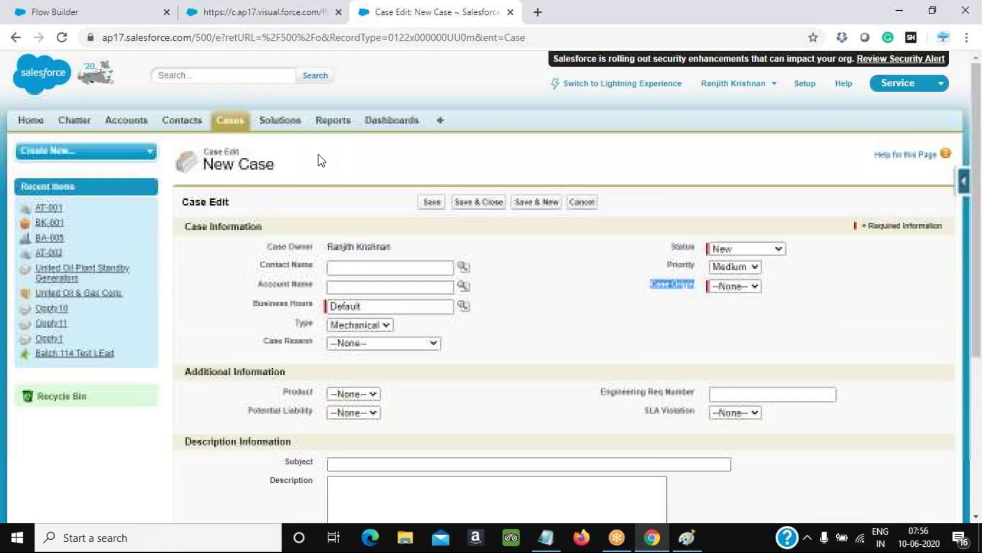
Select a recent contact's email address in Salesforce Classic, then return to the New Case debug form
{"action": "left_click", "coordinate": [177, 123]}
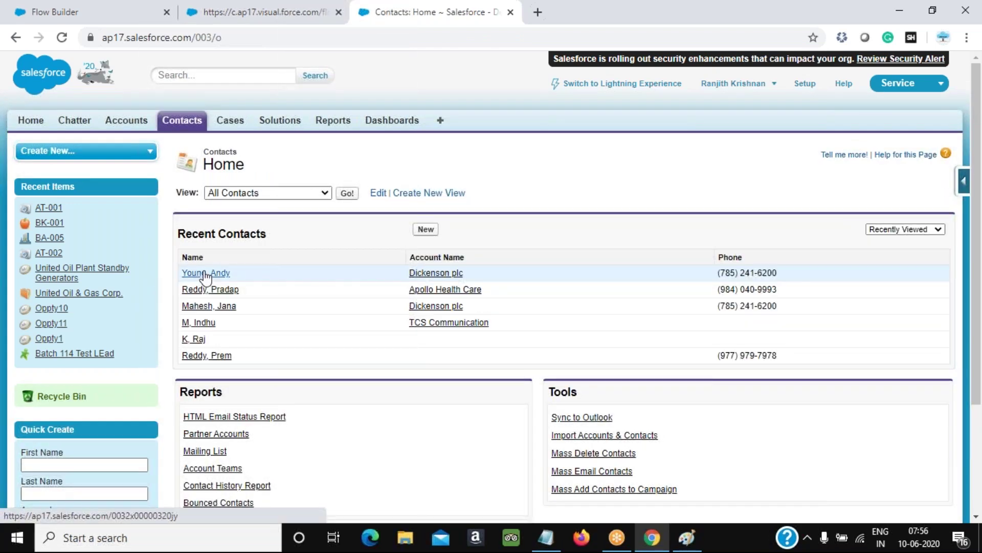
{"action": "left_click", "coordinate": [206, 275]}
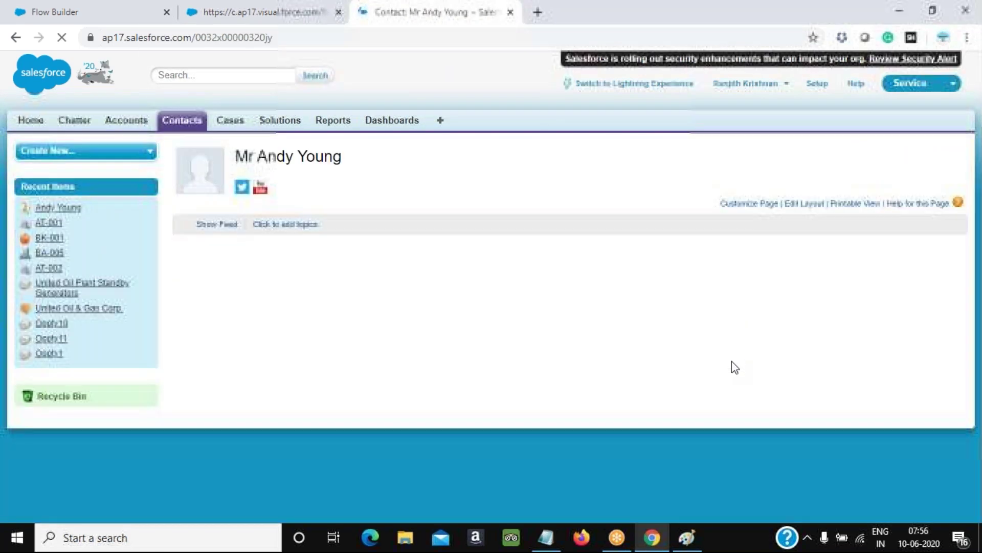
{"action": "left_click_drag", "start_coordinate": [813, 382], "coordinate": [713, 389]}
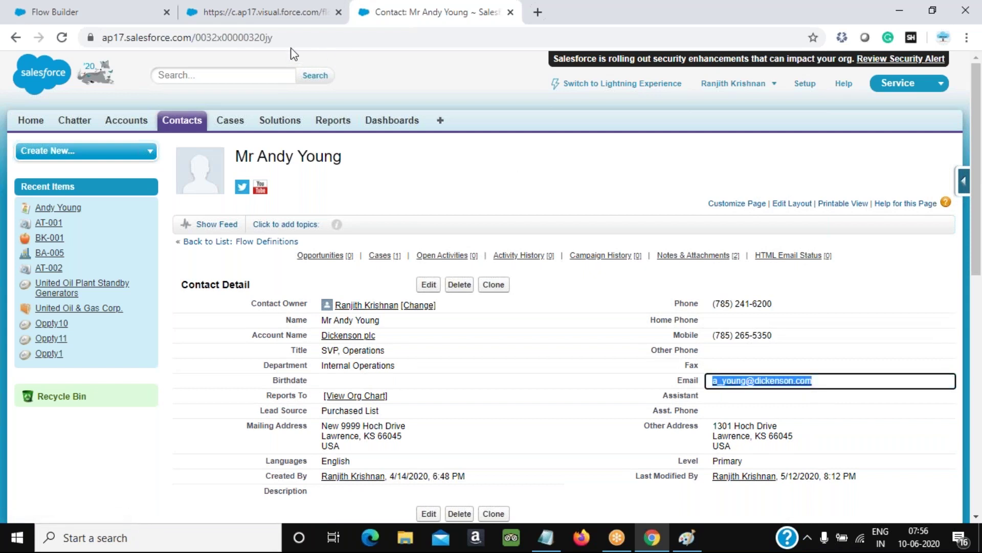
{"action": "left_click", "coordinate": [118, 12]}
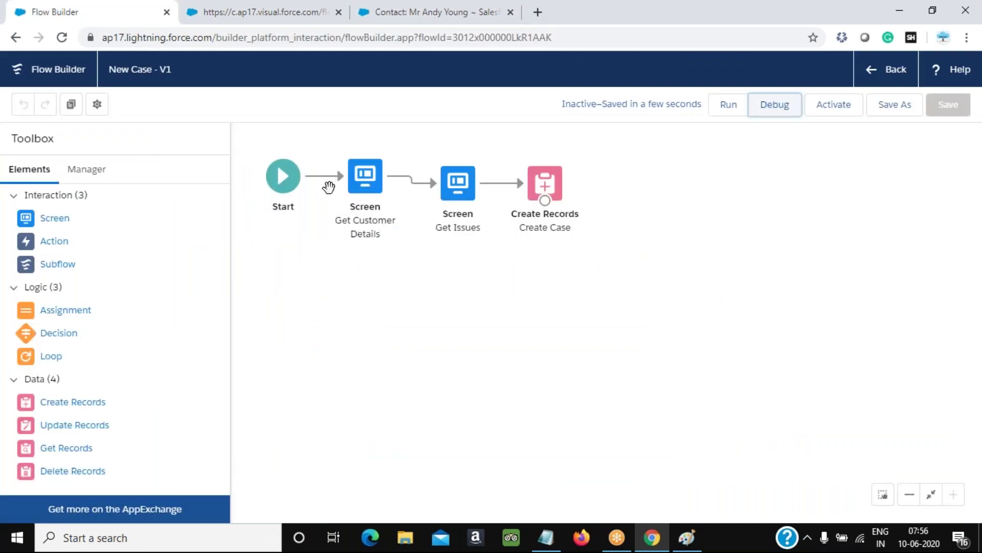
{"action": "left_click", "coordinate": [235, 7]}
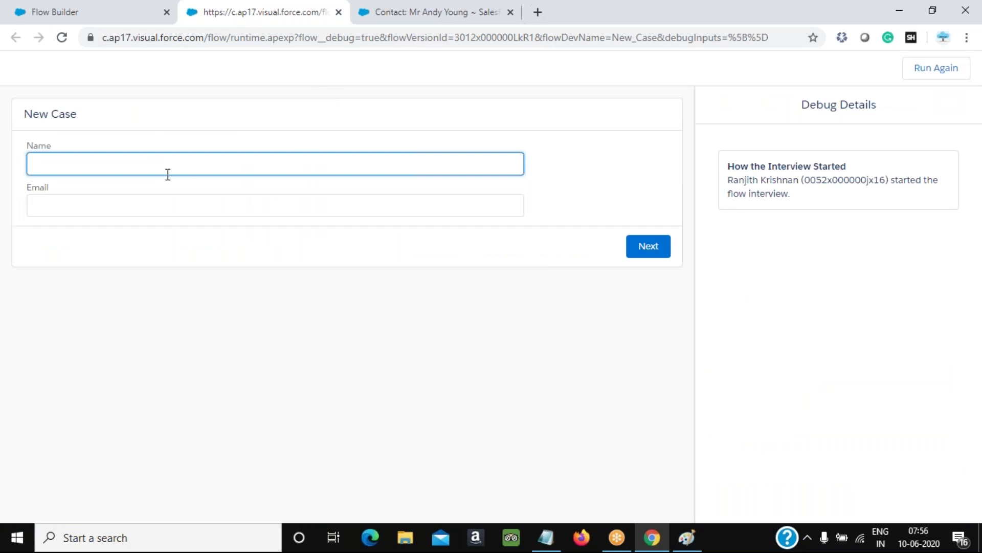
Fill the debug form's Name and Email fields with test values and advance to the next screen
{"action": "type", "text": "Test "}
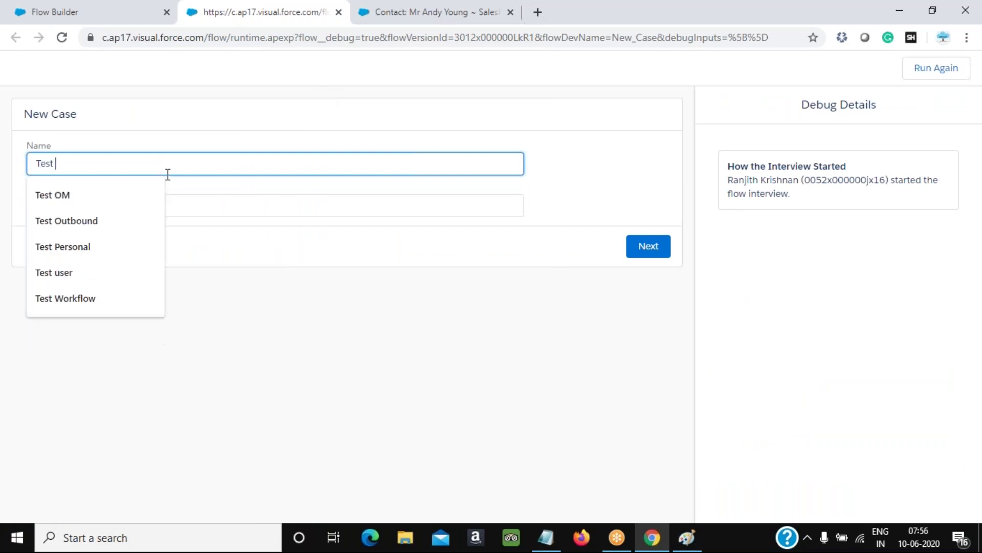
{"action": "type", "text": "Flow"}
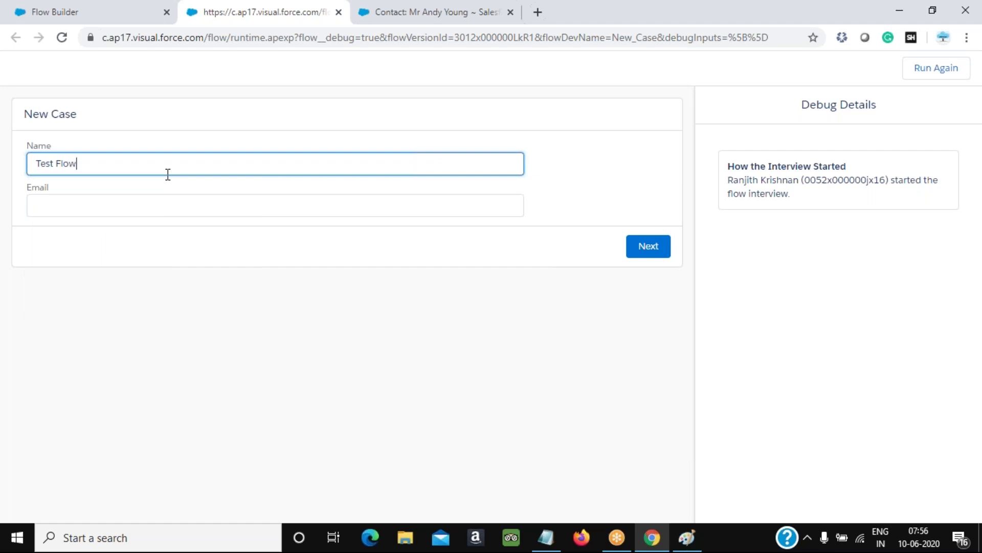
{"action": "key", "text": "Tab"}
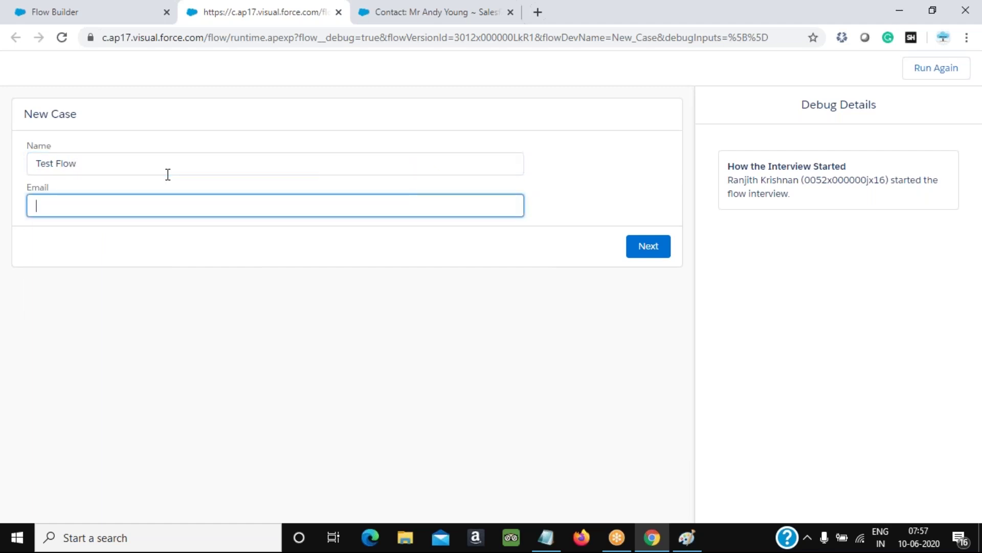
{"action": "left_click", "coordinate": [656, 255]}
Enter description 'test flow descr', subject 'test flow subject', keep Mechanical product type, and finish
{"action": "left_click", "coordinate": [237, 164]}
{"action": "type", "text": "test flo"}
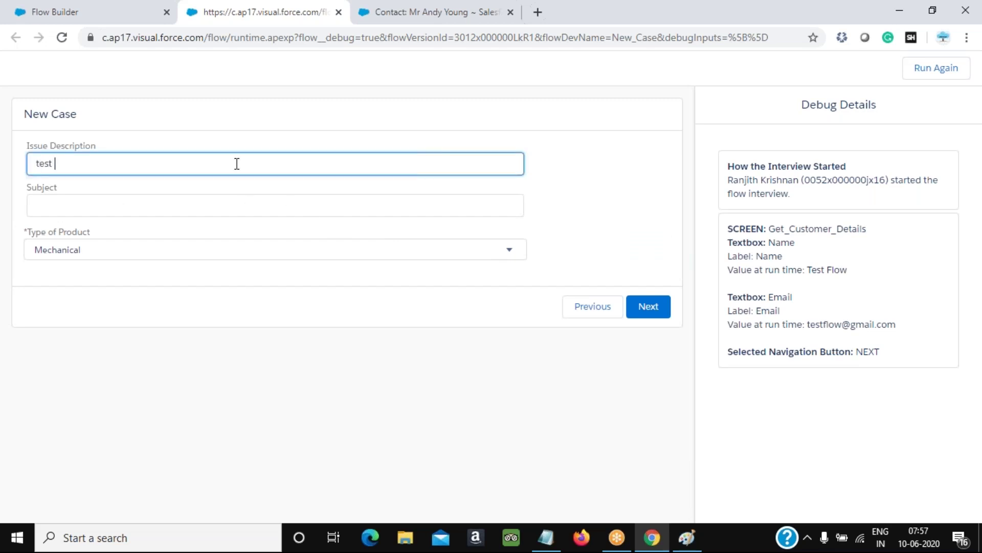
{"action": "type", "text": "w descri"}
{"action": "key", "text": "BackSpace"}
{"action": "key", "text": "BackSpace"}
{"action": "key", "text": "Tab"}
{"action": "type", "text": "test flk"}
{"action": "key", "text": "BackSpace"}
{"action": "type", "text": "ow subject"}
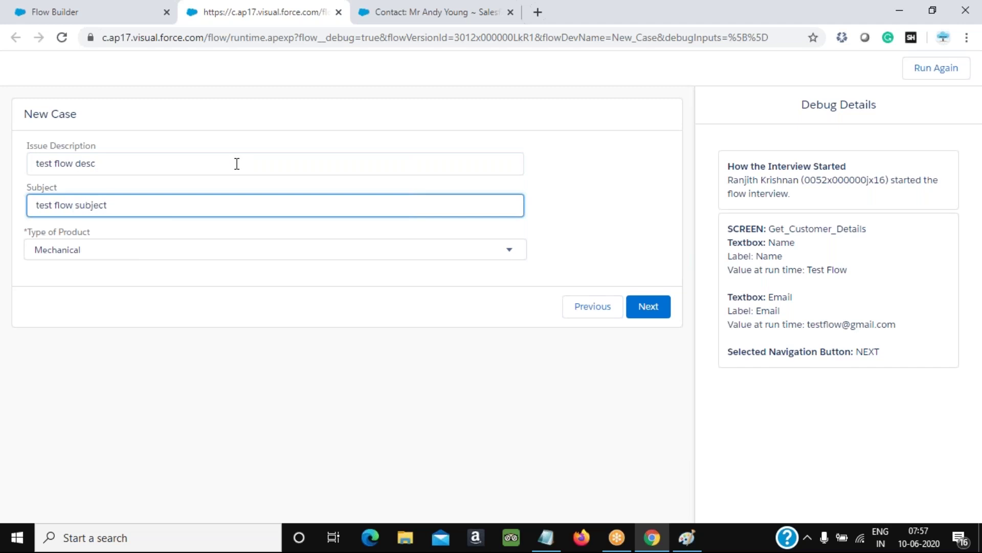
{"action": "left_click", "coordinate": [112, 253]}
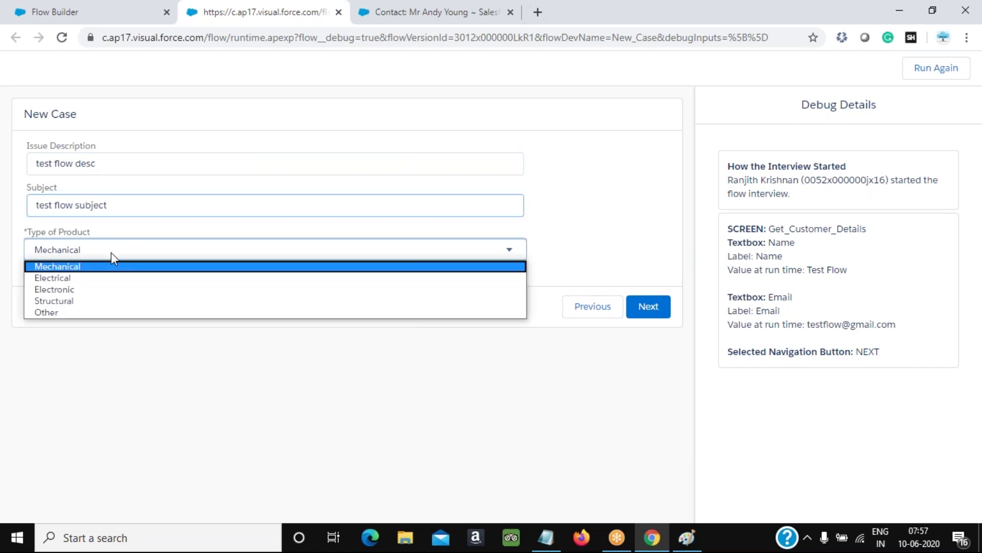
{"action": "left_click", "coordinate": [103, 266]}
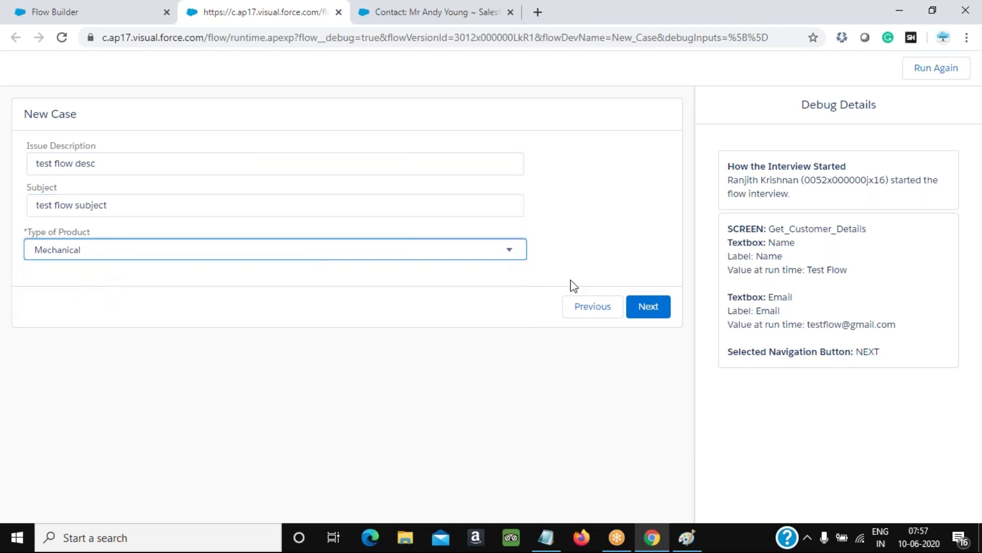
{"action": "left_click", "coordinate": [658, 309]}
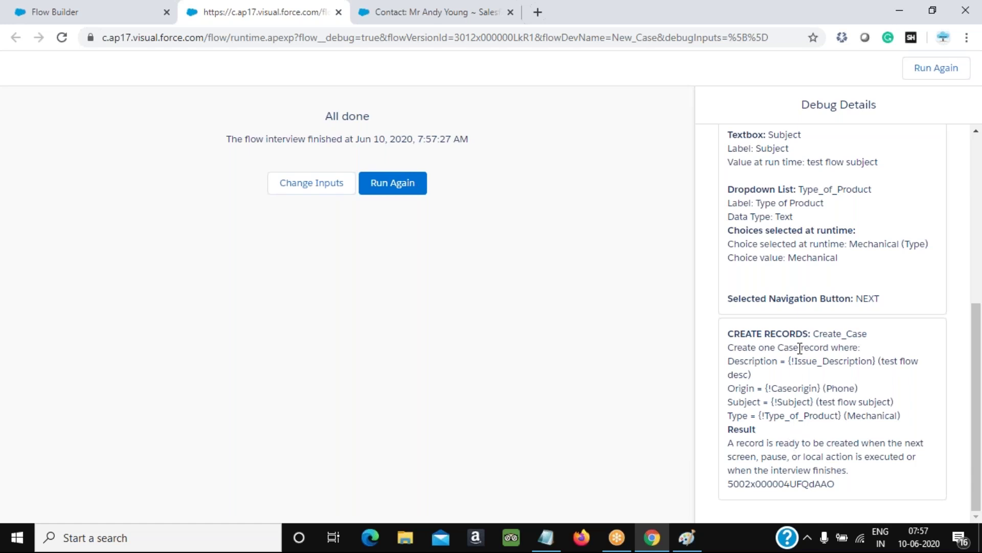
Copy the created case's record ID and open case 00001031 from the recent Cases list
{"action": "double_click", "coordinate": [769, 485]}
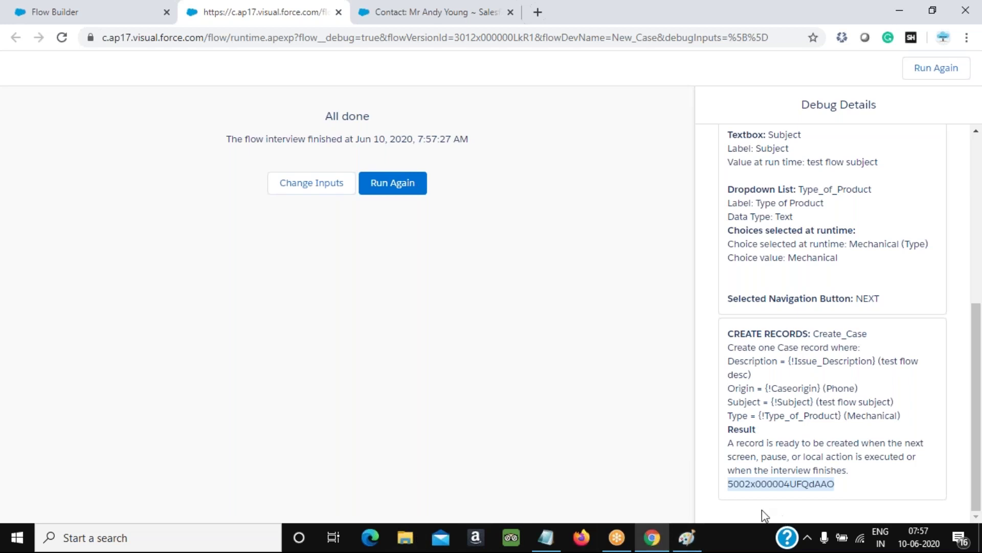
{"action": "left_click", "coordinate": [687, 537]}
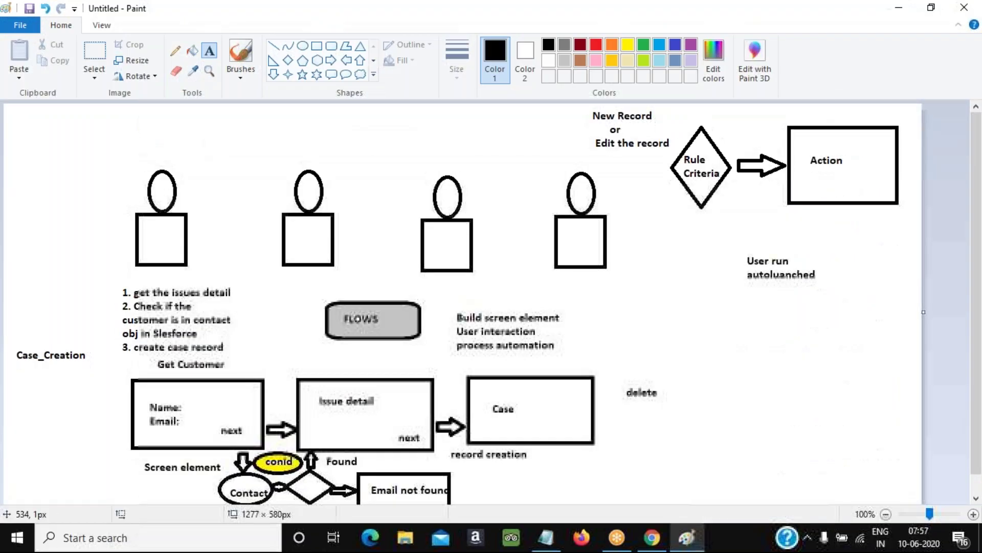
{"action": "left_click", "coordinate": [654, 548]}
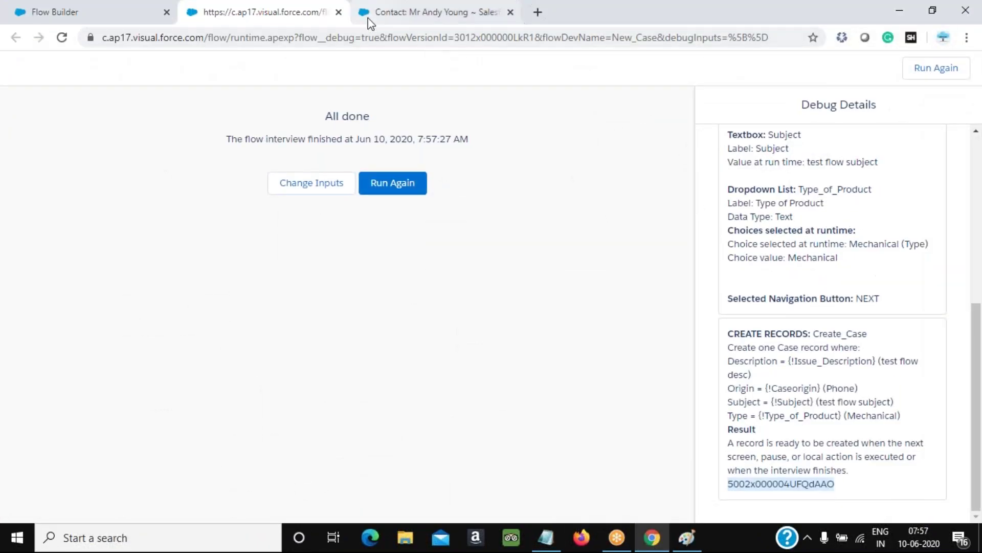
{"action": "left_click", "coordinate": [369, 20]}
{"action": "left_click", "coordinate": [227, 122]}
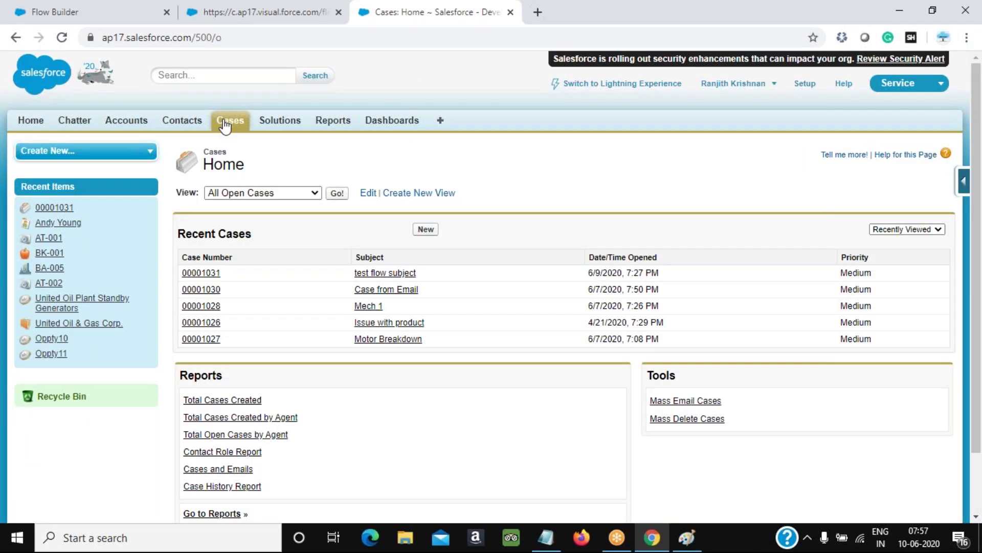
{"action": "left_click", "coordinate": [214, 273]}
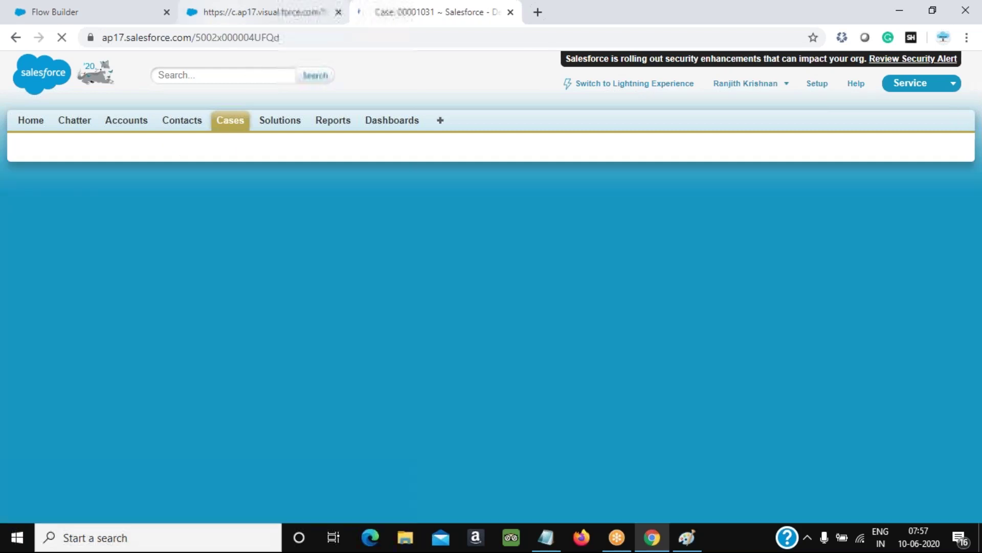
Check case 00001031's details: description, Mechanical type and Phone origin
{"action": "left_click", "coordinate": [258, 12]}
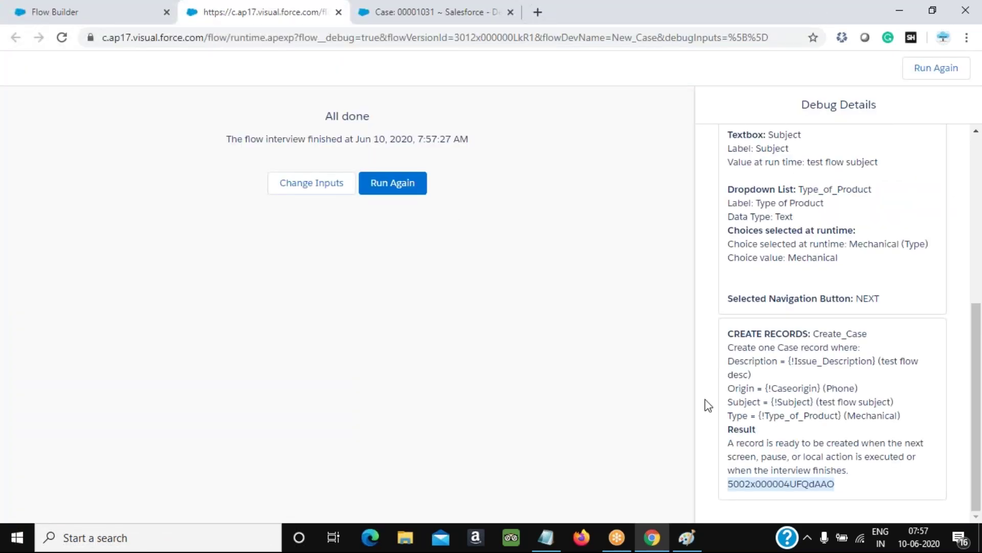
{"action": "left_click", "coordinate": [364, 20]}
{"action": "scroll", "coordinate": [300, 294], "scroll_direction": "down", "scroll_amount": 4}
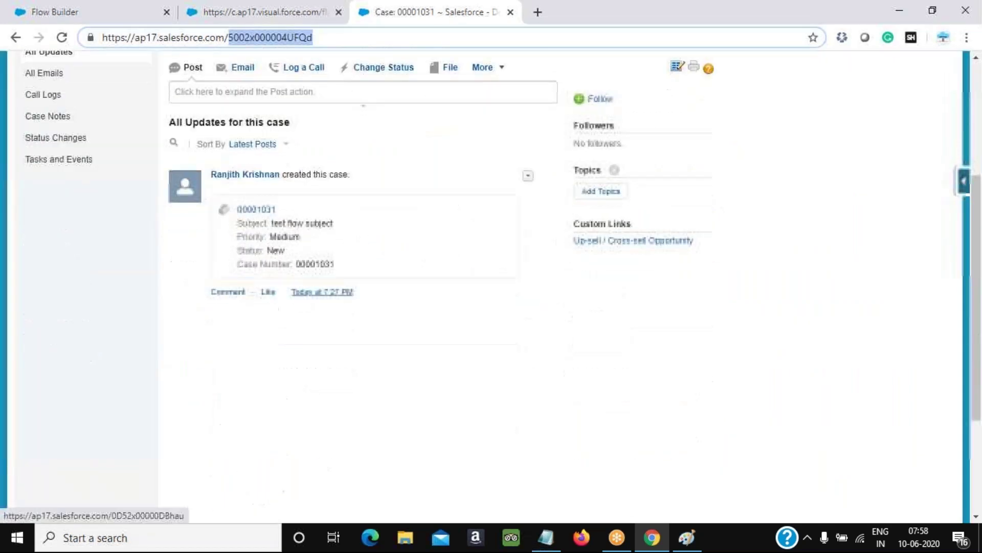
{"action": "scroll", "coordinate": [287, 246], "scroll_direction": "up", "scroll_amount": 3}
{"action": "left_click", "coordinate": [250, 184]}
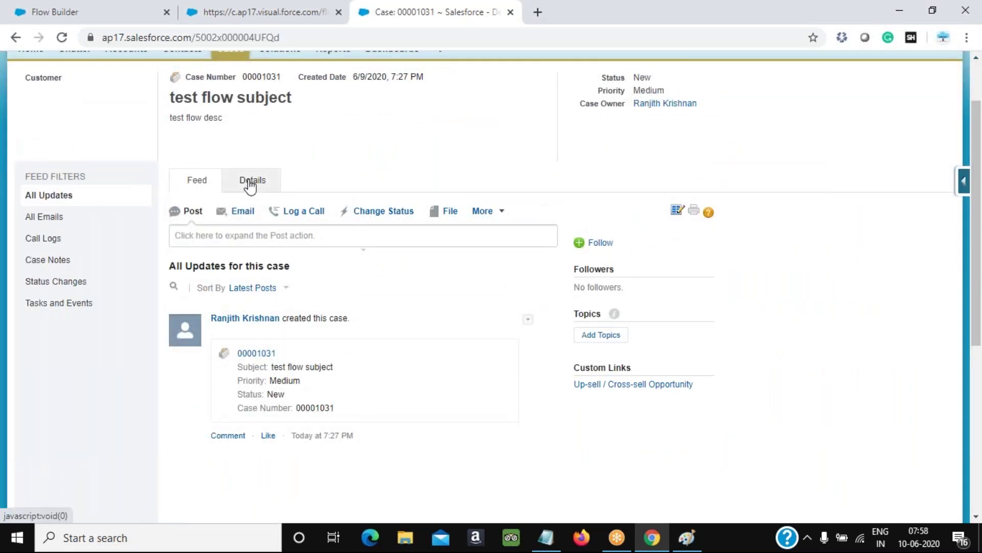
{"action": "scroll", "coordinate": [493, 347], "scroll_direction": "down", "scroll_amount": 3}
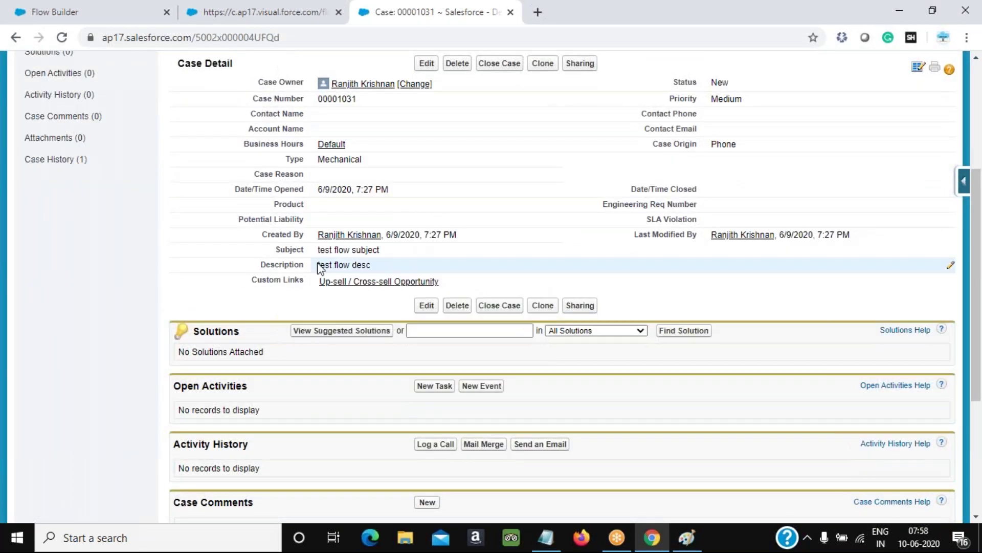
{"action": "left_click_drag", "start_coordinate": [320, 266], "coordinate": [361, 265]}
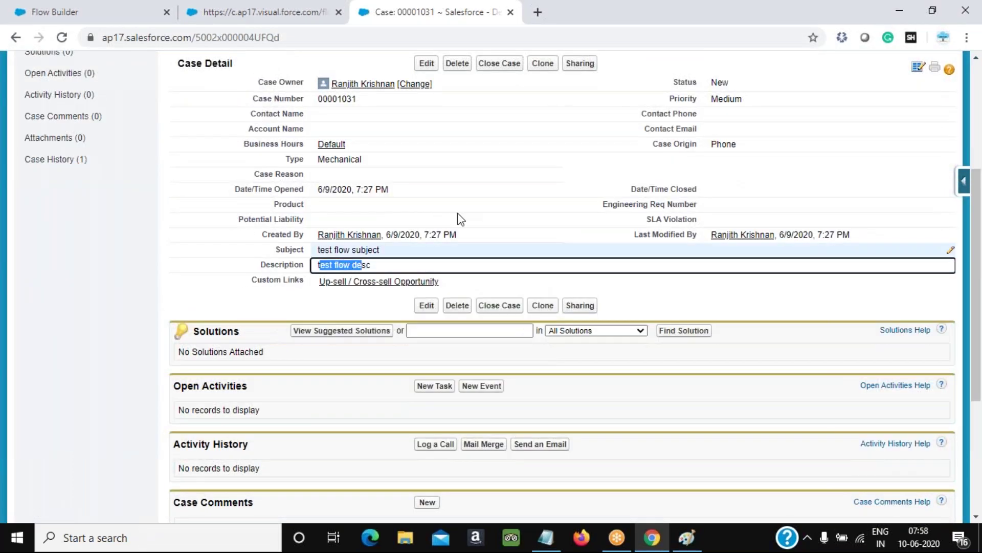
{"action": "double_click", "coordinate": [320, 163]}
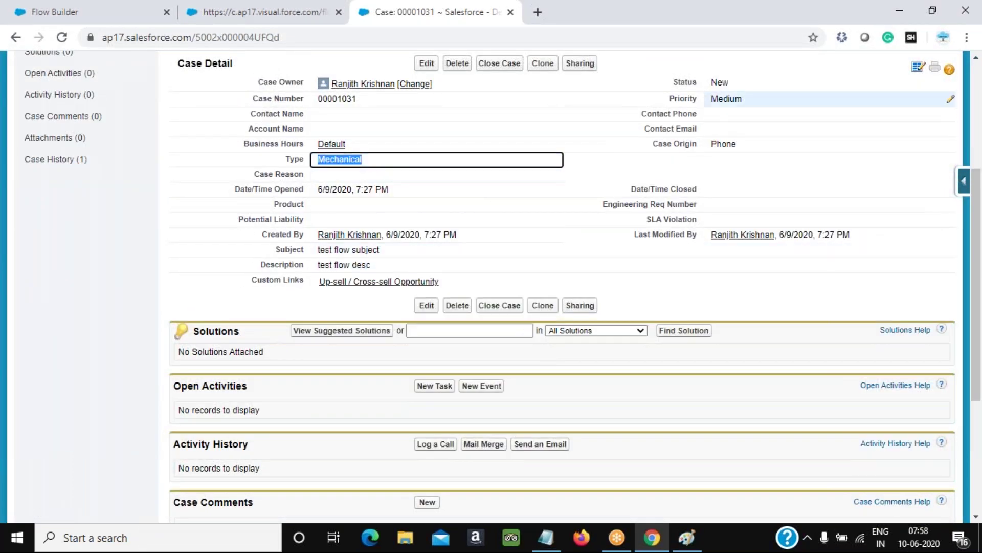
{"action": "left_click", "coordinate": [715, 143]}
{"action": "double_click", "coordinate": [715, 143]}
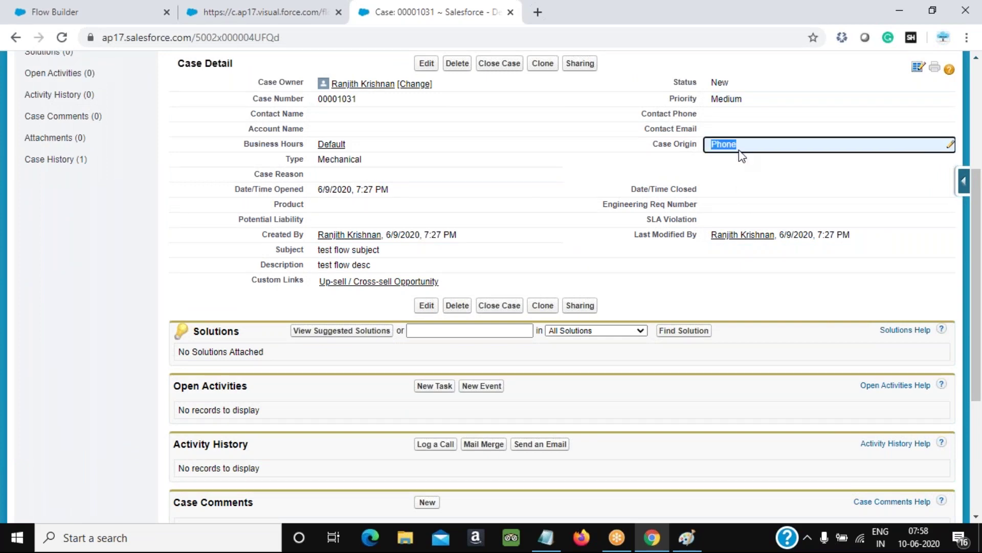
{"action": "scroll", "coordinate": [739, 189], "scroll_direction": "up", "scroll_amount": 3}
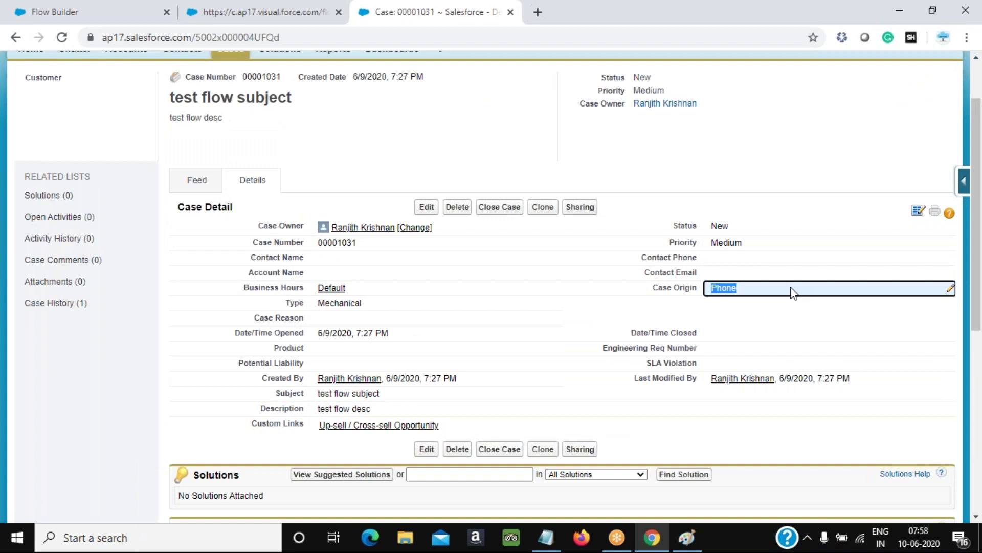
{"action": "key", "text": "alt+Tab"}
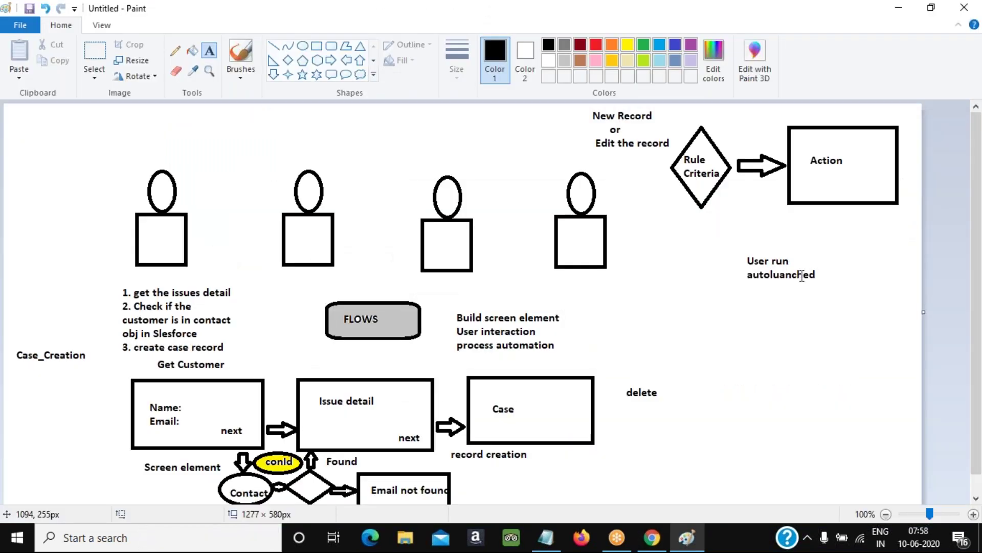
Review the Paint flow diagram, dismiss a stray text box, and return to the New Case flow canvas
{"action": "left_click", "coordinate": [724, 20]}
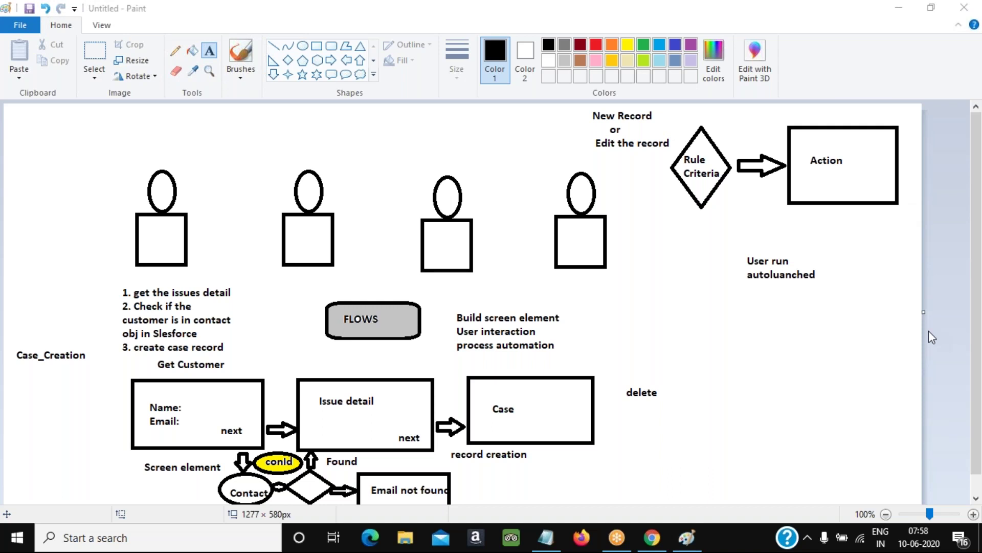
{"action": "left_click", "coordinate": [498, 155]}
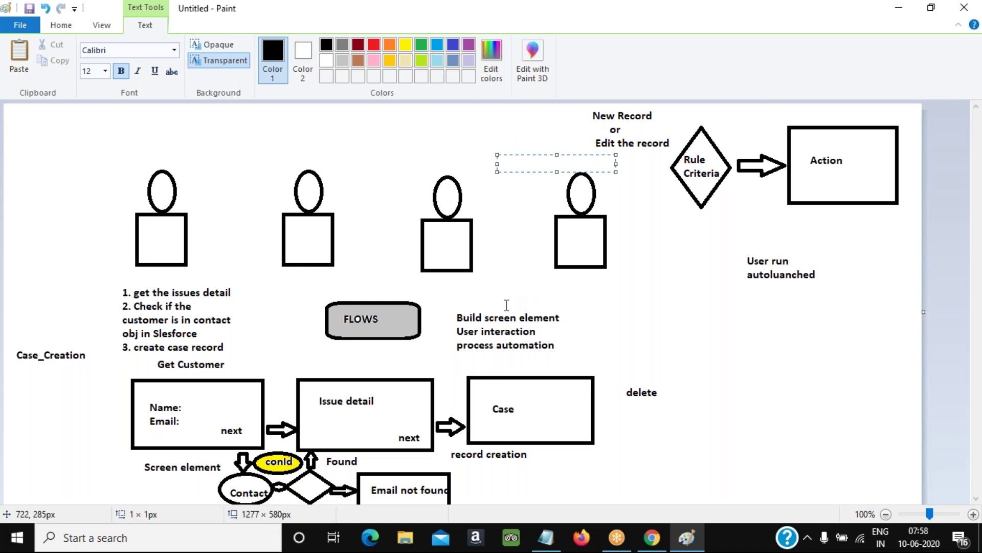
{"action": "scroll", "coordinate": [345, 216], "scroll_direction": "down", "scroll_amount": 1}
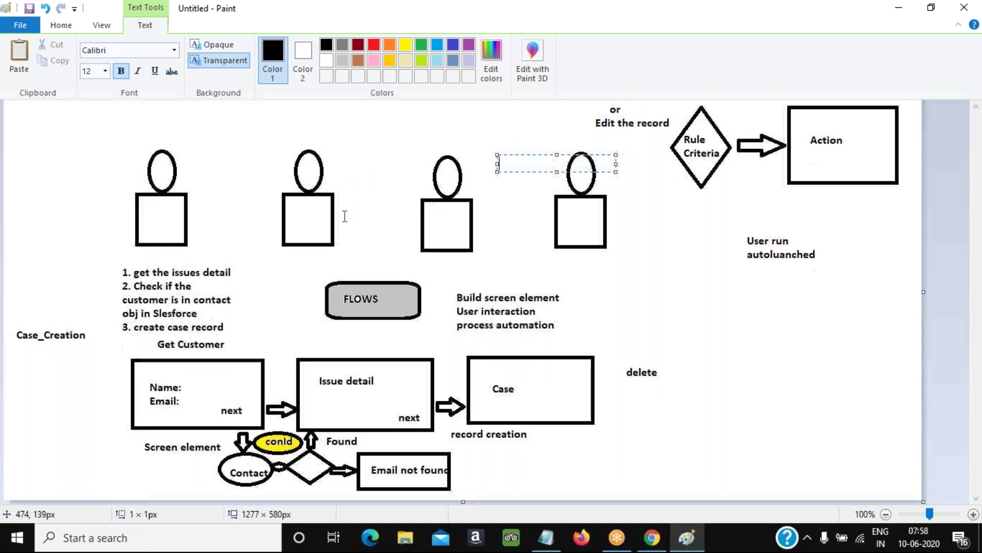
{"action": "left_click", "coordinate": [607, 259]}
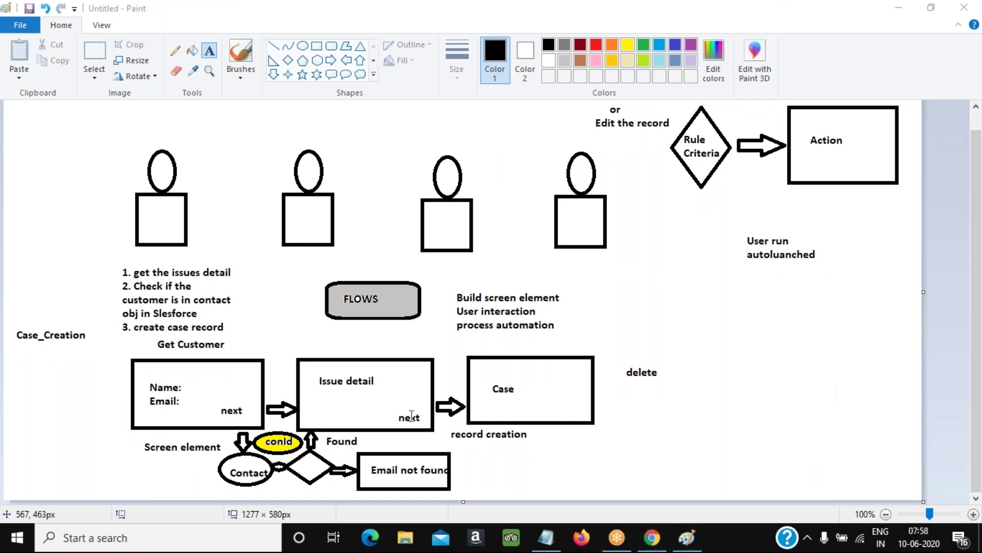
{"action": "left_click", "coordinate": [653, 543]}
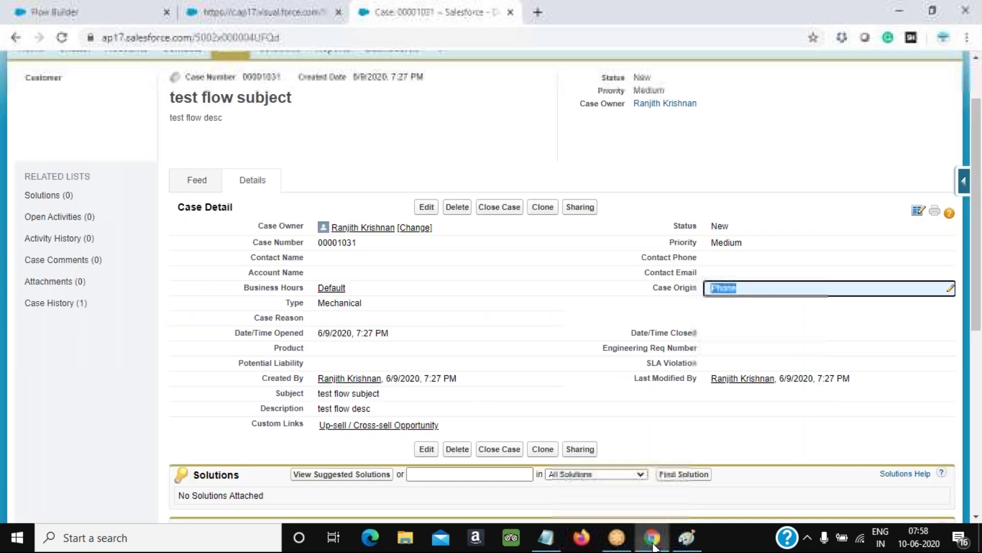
{"action": "left_click", "coordinate": [134, 19]}
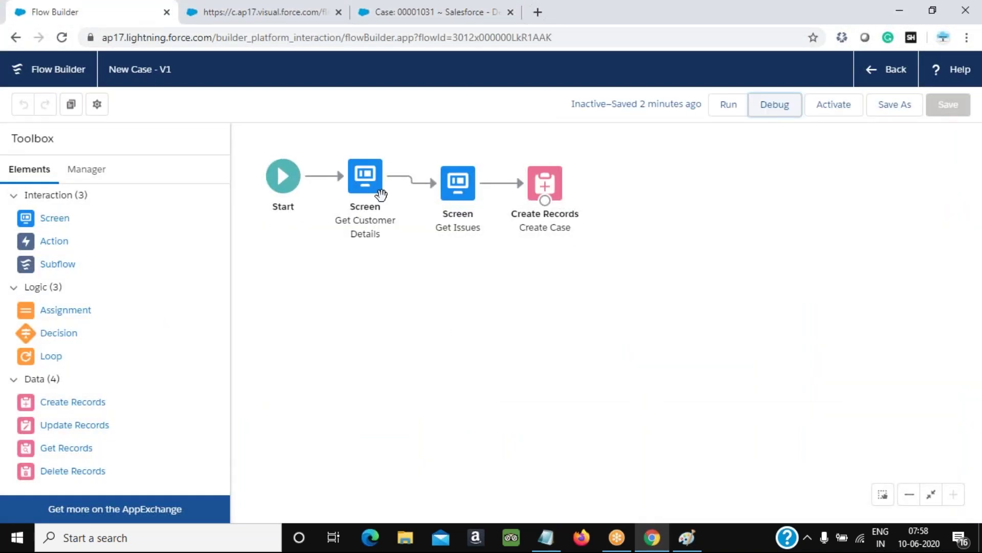
{"action": "left_click", "coordinate": [688, 539]}
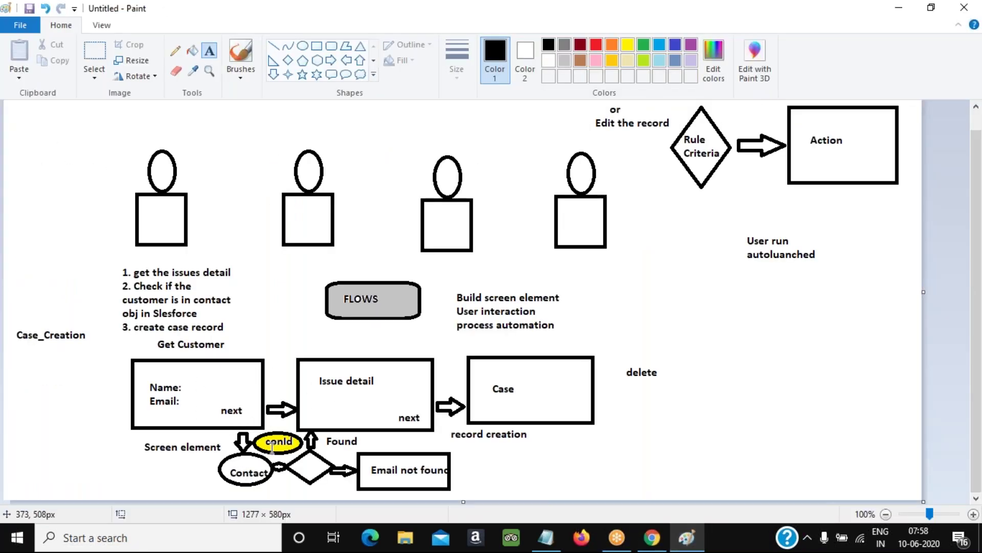
{"action": "left_click", "coordinate": [687, 539]}
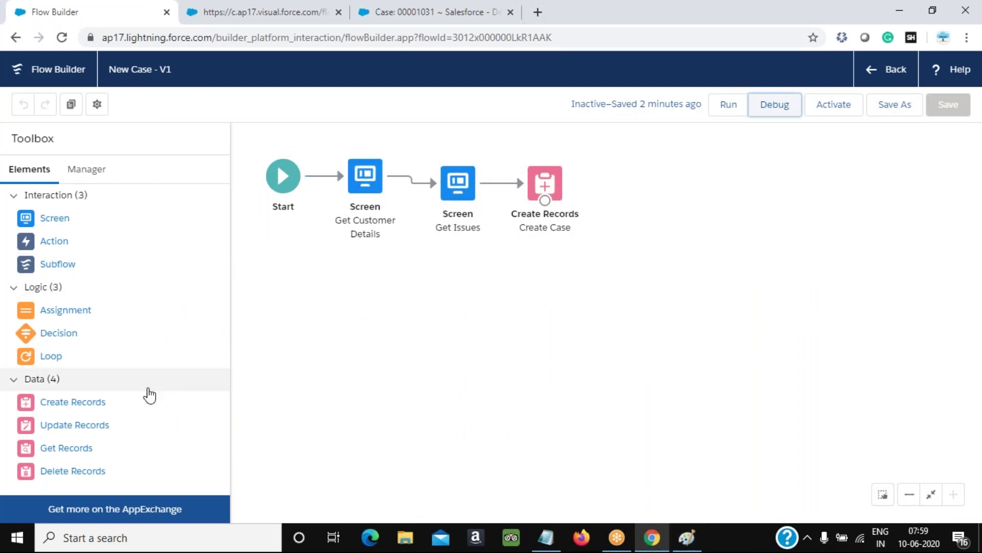
{"action": "left_click", "coordinate": [369, 180]}
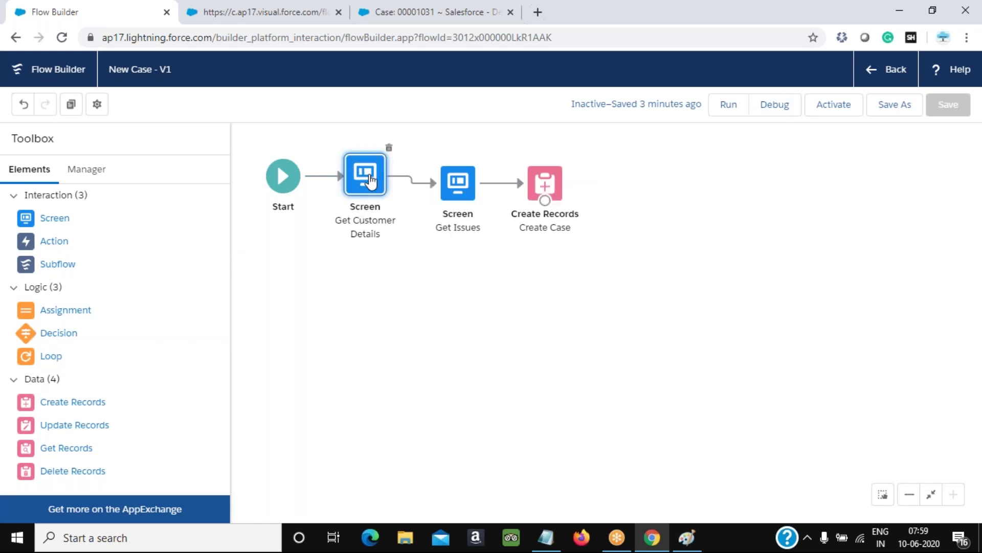
{"action": "double_click", "coordinate": [370, 180]}
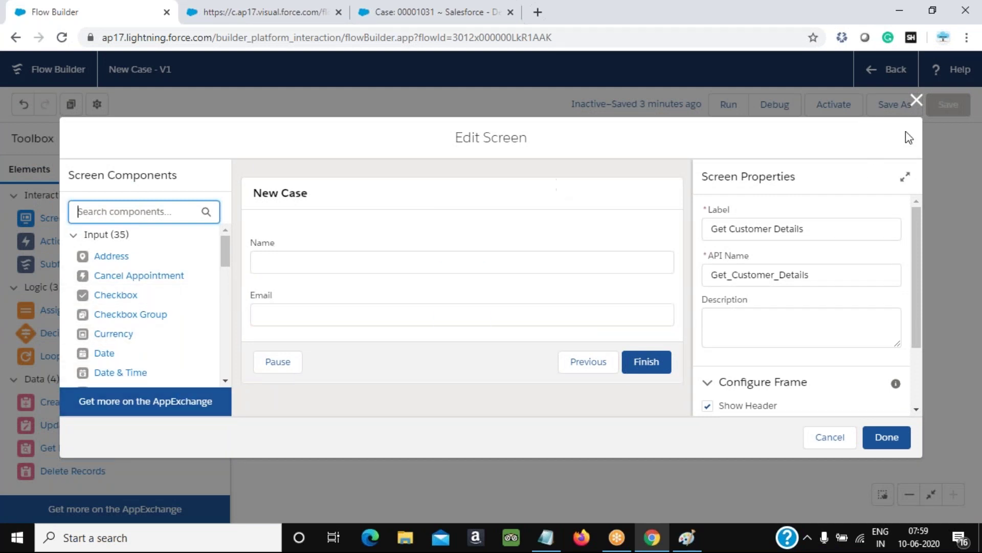
{"action": "left_click", "coordinate": [916, 100]}
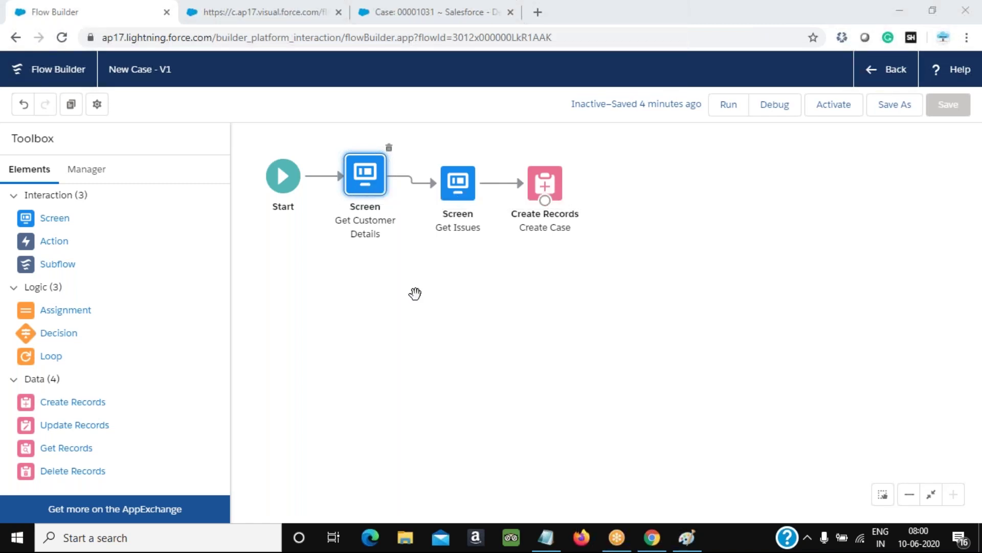
{"action": "left_click", "coordinate": [373, 184]}
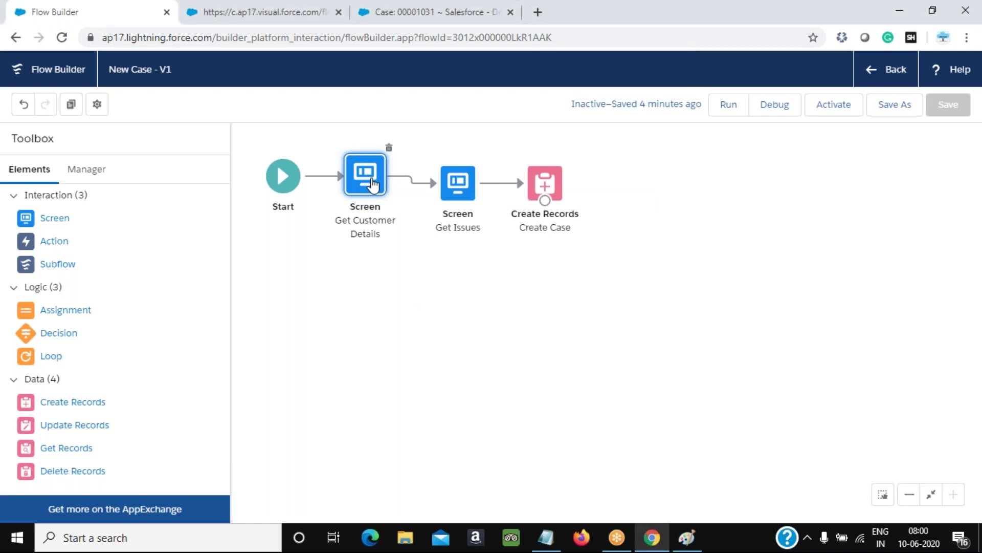
{"action": "double_click", "coordinate": [373, 184]}
{"action": "scroll", "coordinate": [833, 345], "scroll_direction": "down", "scroll_amount": 3}
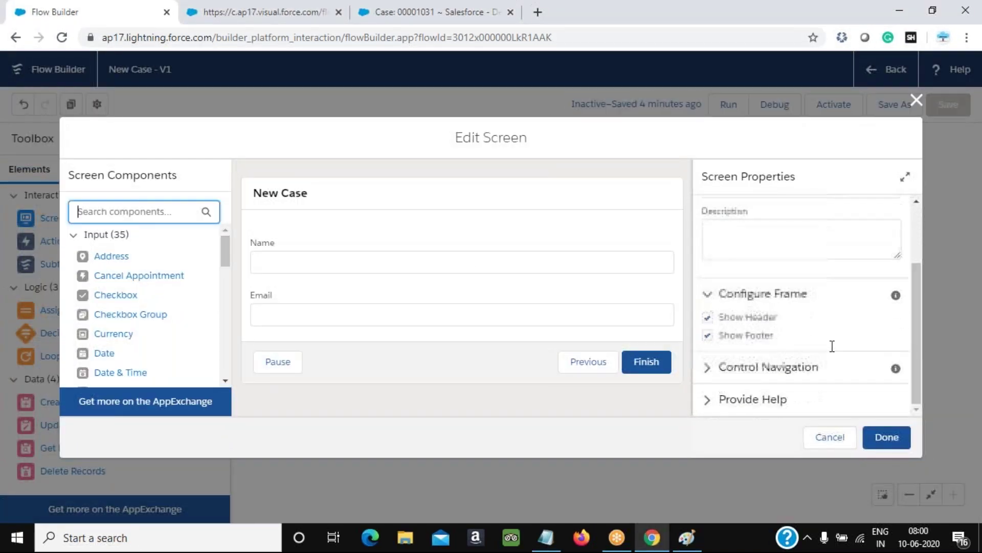
{"action": "scroll", "coordinate": [831, 346], "scroll_direction": "up", "scroll_amount": 3}
{"action": "left_click", "coordinate": [916, 100]}
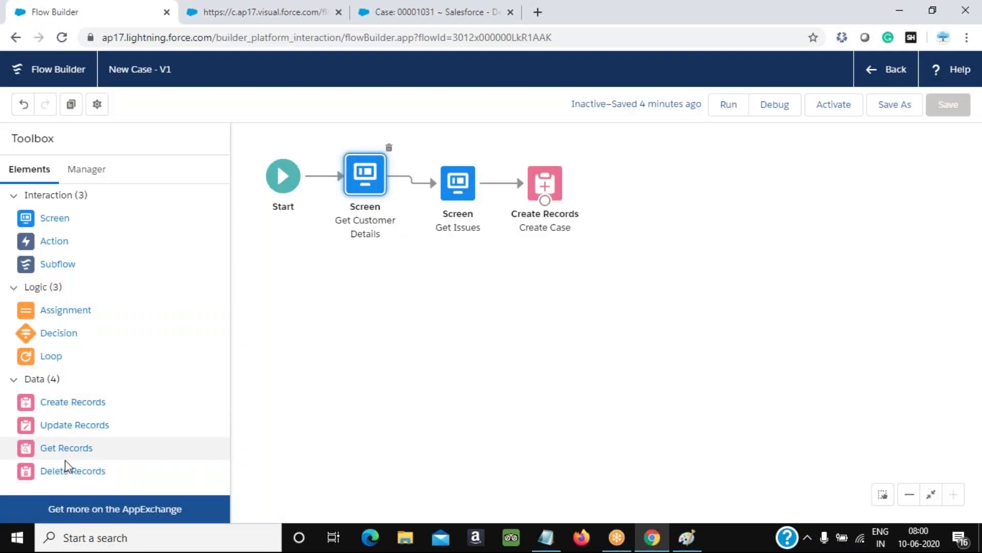
Add a Get Records element to the canvas labelled 'Search Email'
{"action": "left_click_drag", "start_coordinate": [61, 453], "coordinate": [490, 293]}
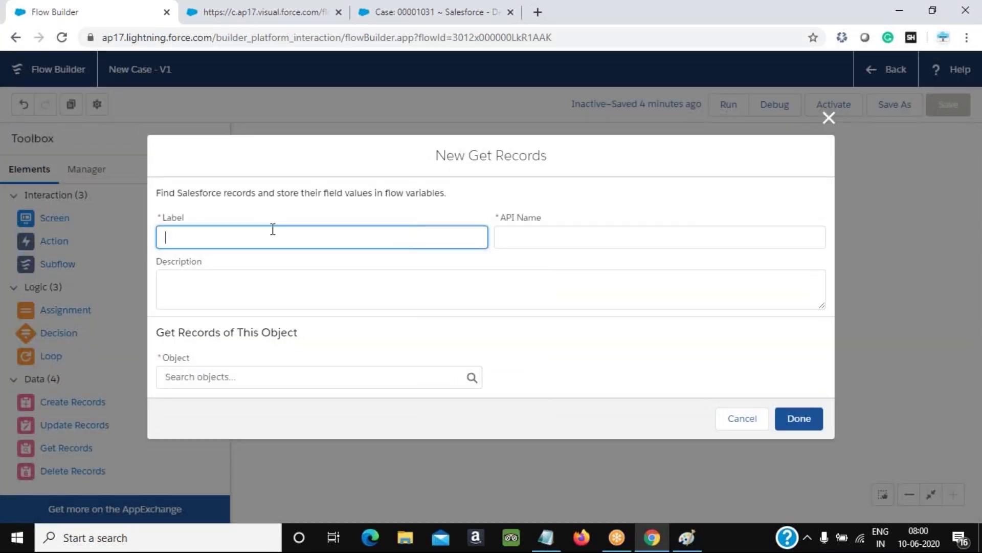
{"action": "type", "text": "G"}
{"action": "key", "text": "BackSpace"}
{"action": "type", "text": "Find a"}
{"action": "key", "text": "BackSpace"}
{"action": "key", "text": "BackSpace"}
{"action": "key", "text": "BackSpace"}
{"action": "key", "text": "BackSpace"}
{"action": "key", "text": "BackSpace"}
{"action": "key", "text": "BackSpace"}
{"action": "type", "text": "Search Email"}
{"action": "key", "text": "Tab"}
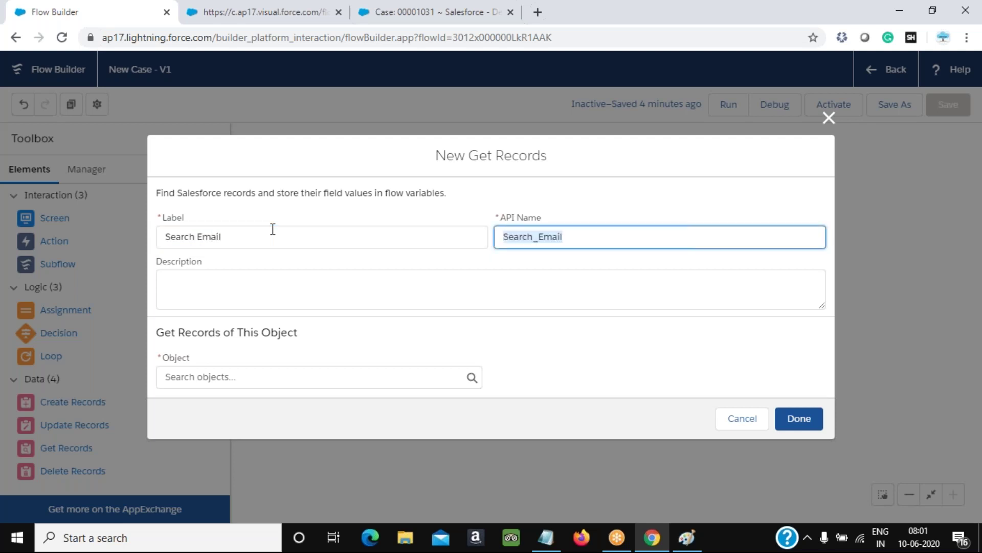
Set the Get Records object to Contact
{"action": "left_click", "coordinate": [217, 379]}
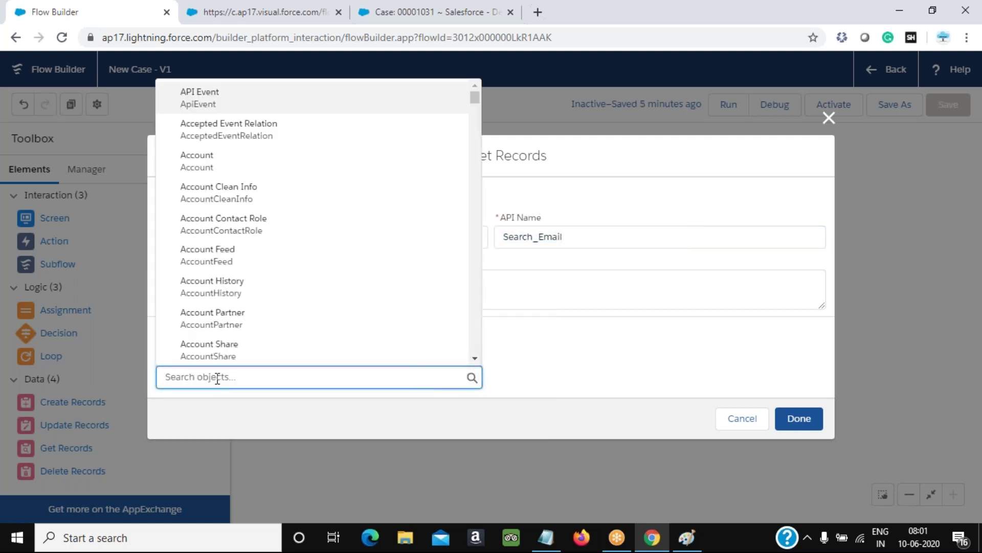
{"action": "left_click", "coordinate": [723, 20]}
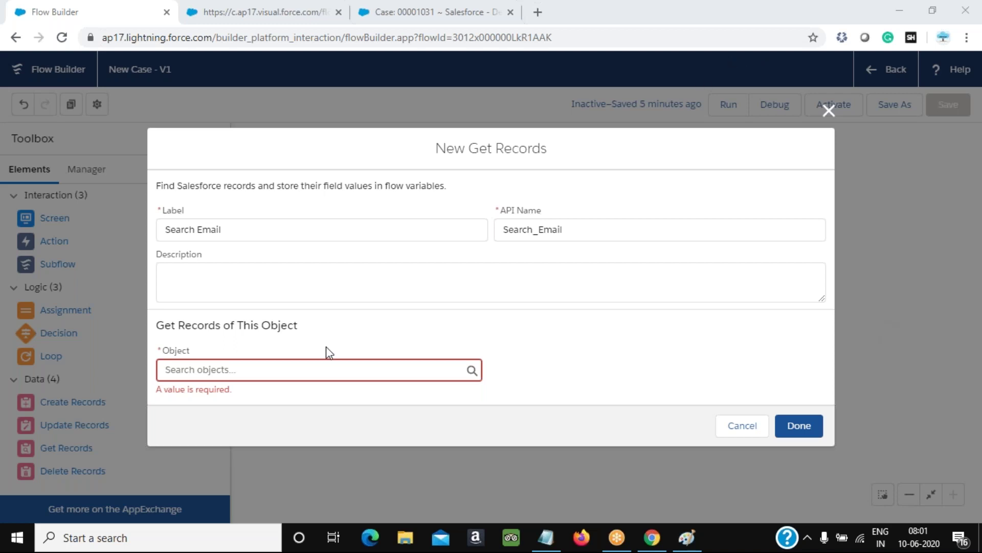
{"action": "left_click", "coordinate": [262, 374]}
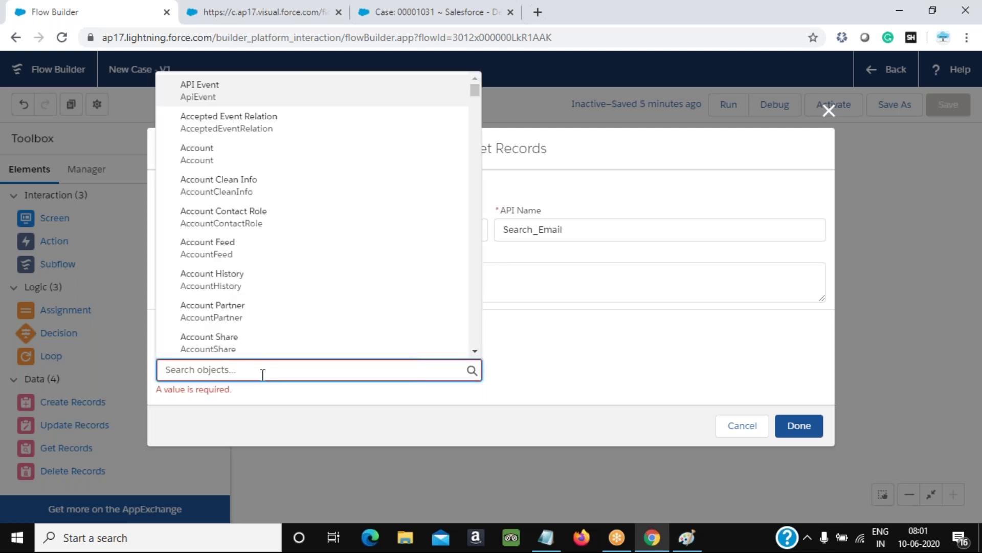
{"action": "type", "text": "Contact"}
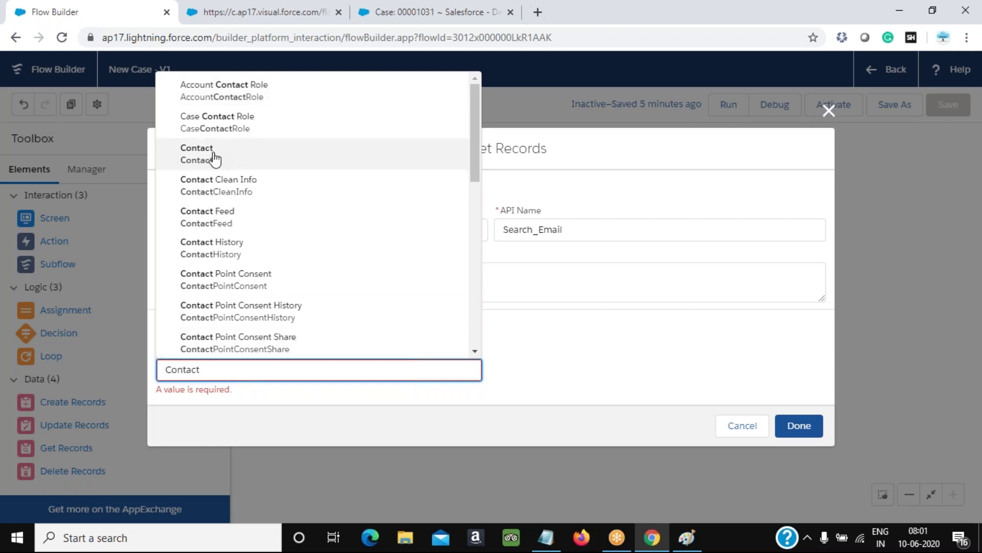
{"action": "left_click", "coordinate": [215, 159]}
Add the condition Contact Email Equals {!Email} from the screen, with Conditions are Met
{"action": "scroll", "coordinate": [416, 365], "scroll_direction": "down", "scroll_amount": 5}
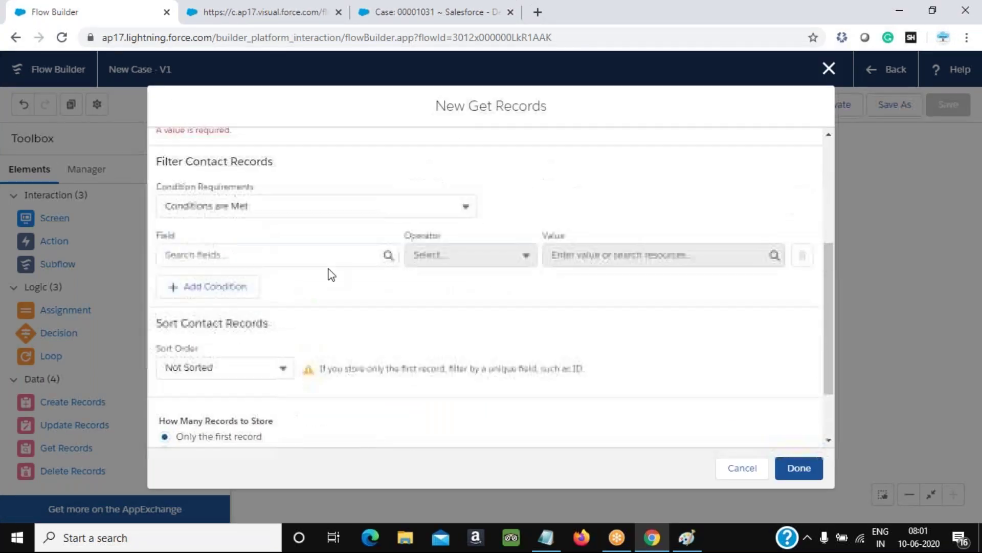
{"action": "scroll", "coordinate": [307, 276], "scroll_direction": "up", "scroll_amount": 3}
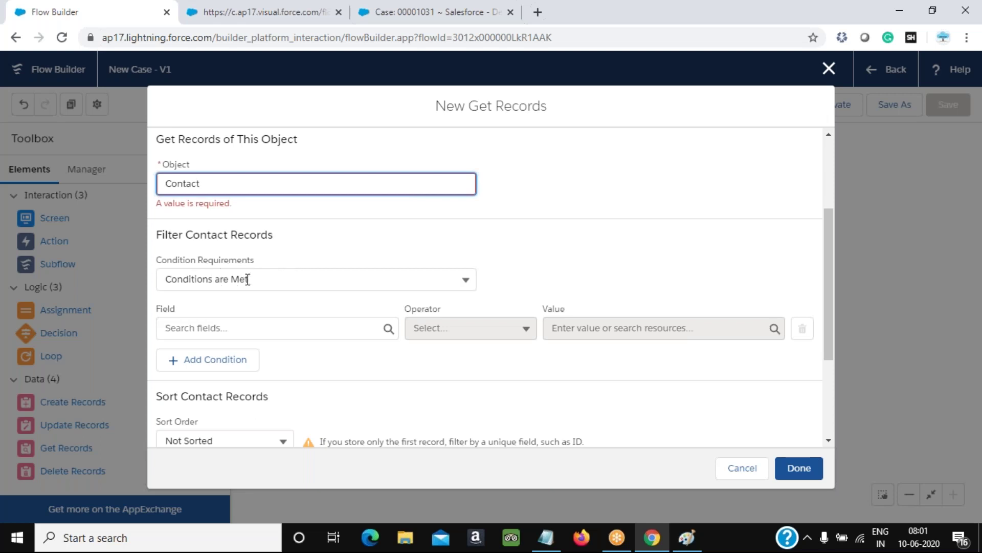
{"action": "left_click", "coordinate": [248, 279]}
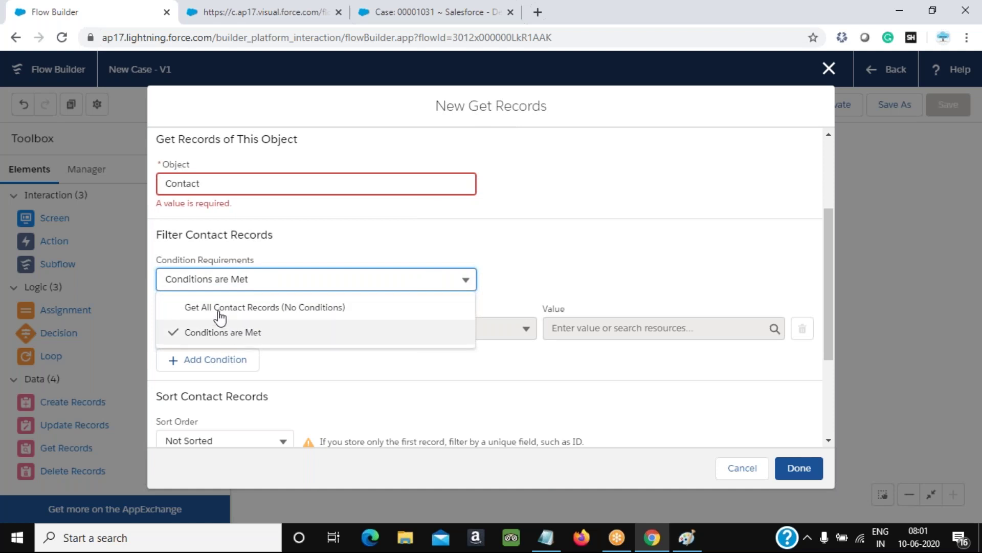
{"action": "left_click", "coordinate": [560, 261]}
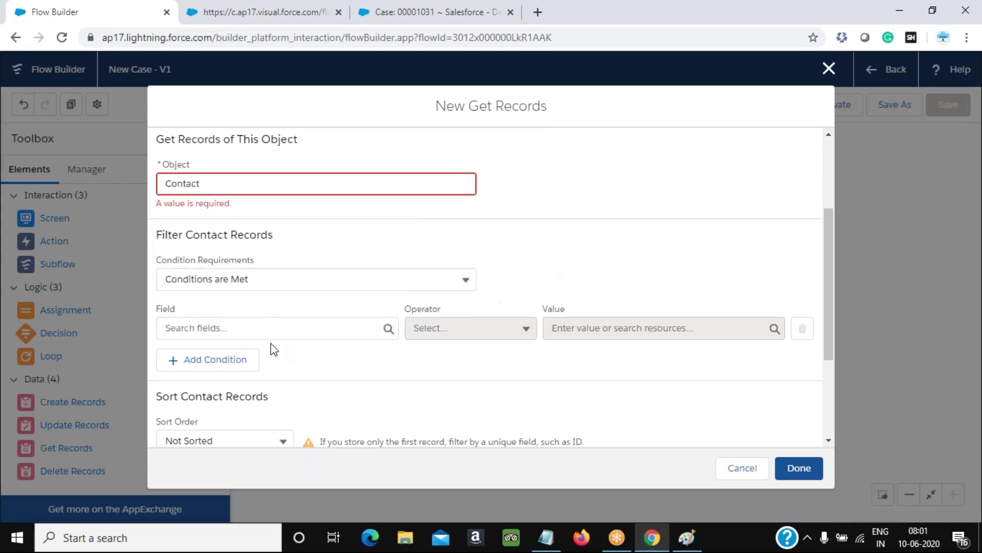
{"action": "left_click", "coordinate": [246, 331]}
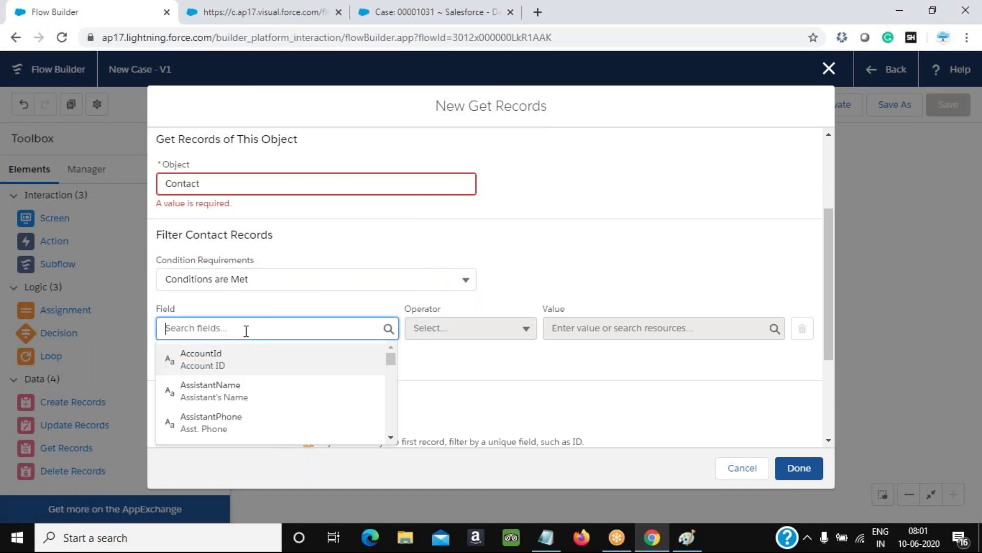
{"action": "type", "text": "email"}
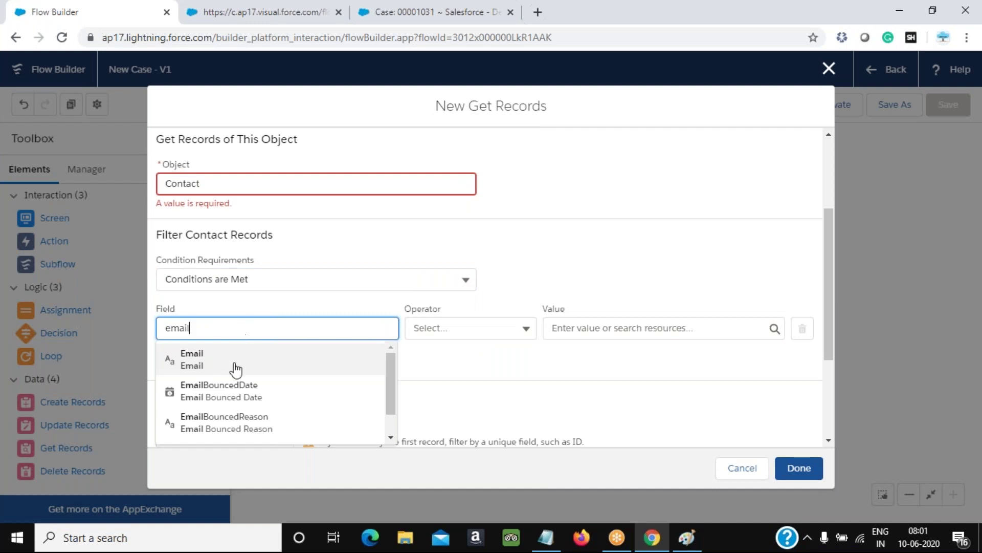
{"action": "left_click", "coordinate": [230, 369]}
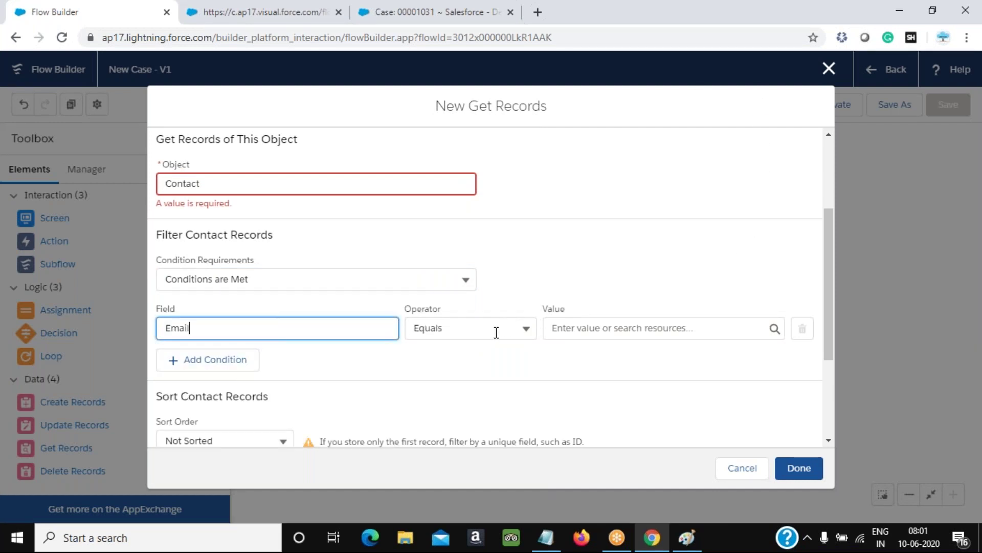
{"action": "left_click", "coordinate": [602, 328]}
{"action": "scroll", "coordinate": [629, 373], "scroll_direction": "down", "scroll_amount": 5}
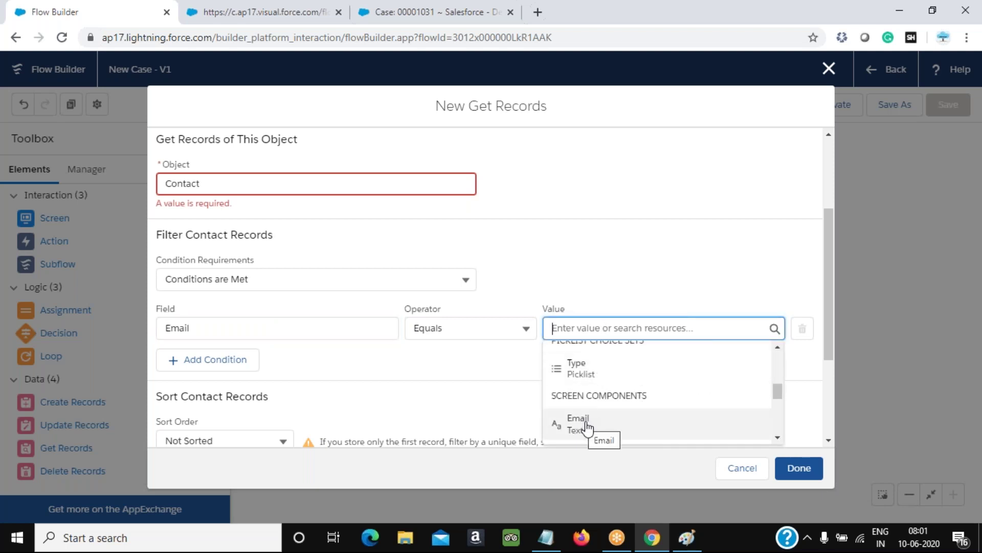
{"action": "left_click", "coordinate": [586, 427]}
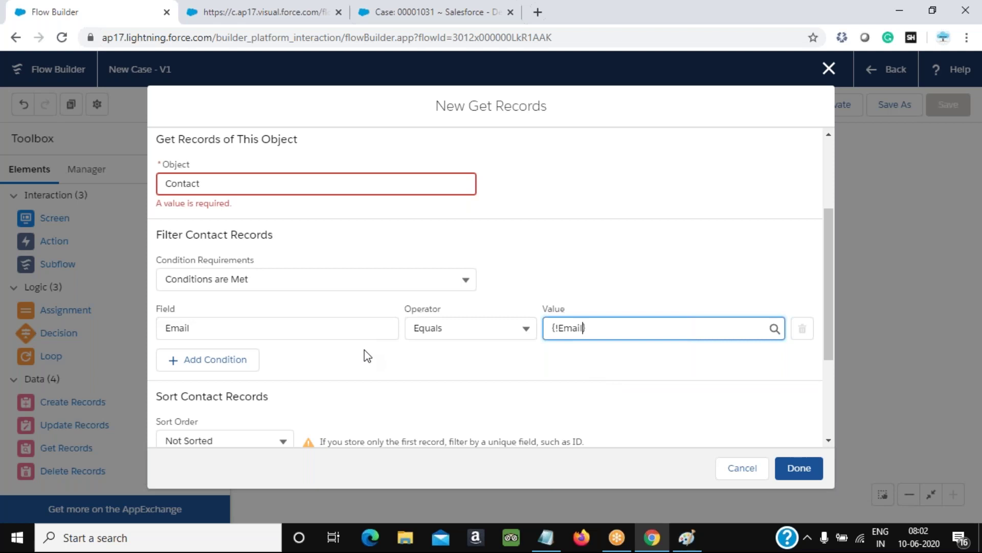
Keep the lookup storing only the first matching Contact record
{"action": "scroll", "coordinate": [366, 349], "scroll_direction": "down", "scroll_amount": 3}
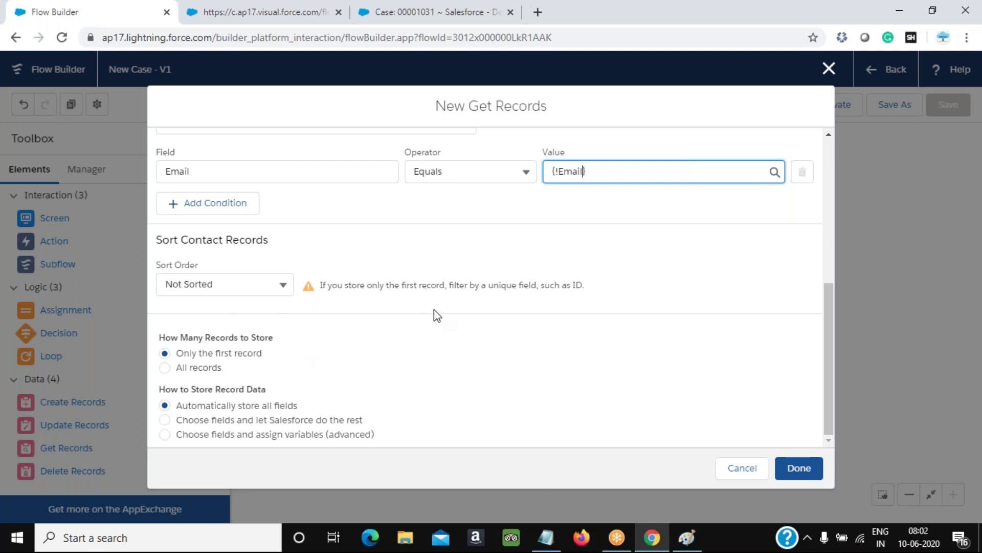
{"action": "left_click", "coordinate": [191, 377]}
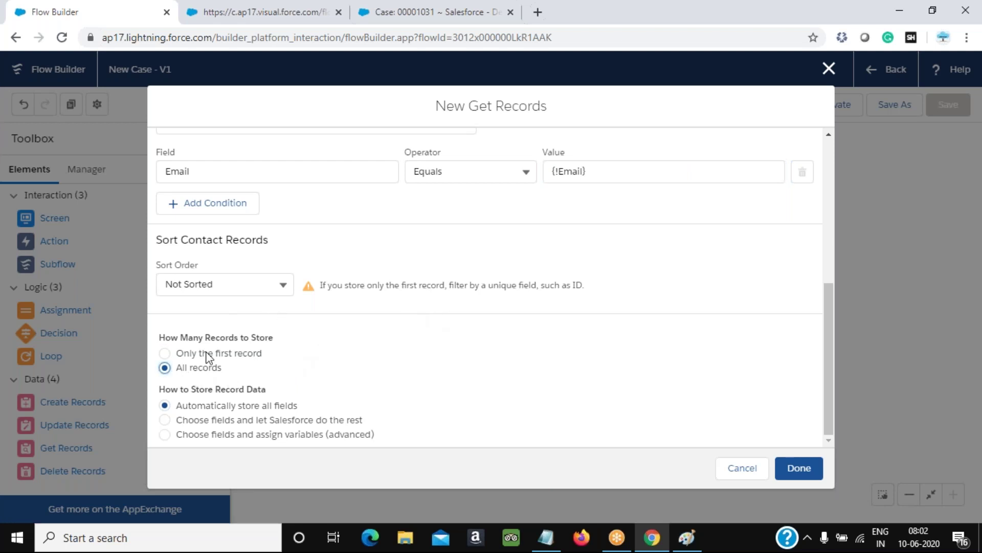
{"action": "left_click", "coordinate": [208, 355]}
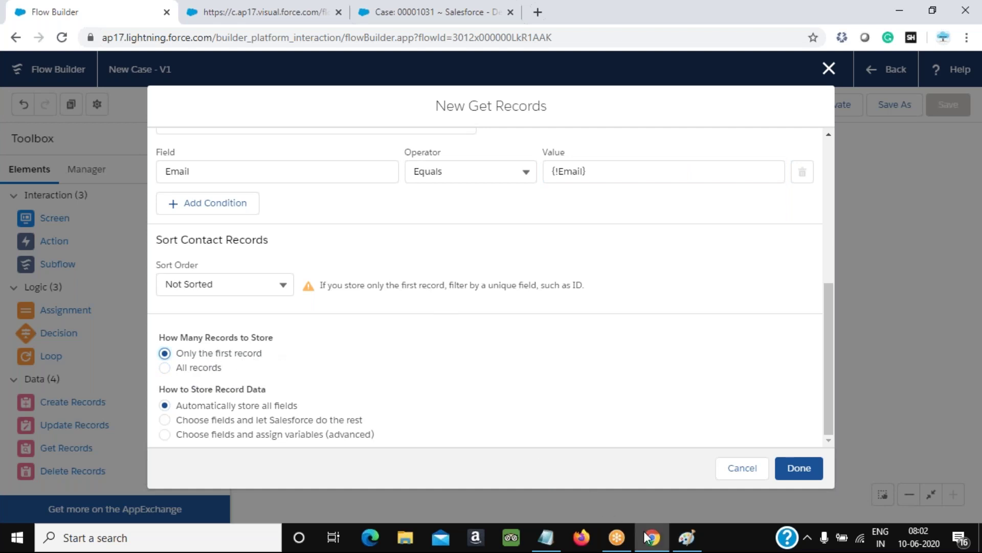
{"action": "mouse_move", "coordinate": [646, 536]}
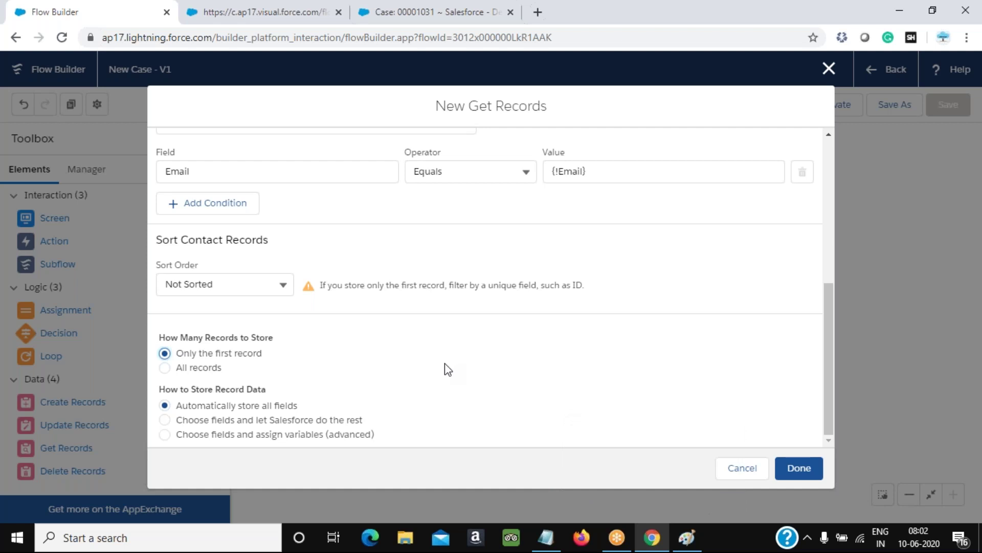
{"action": "left_click", "coordinate": [688, 540]}
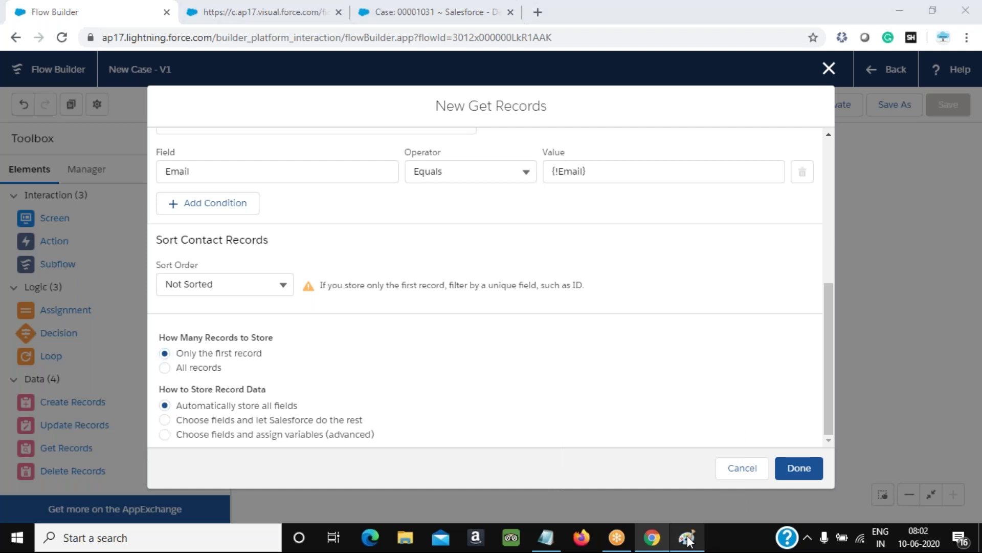
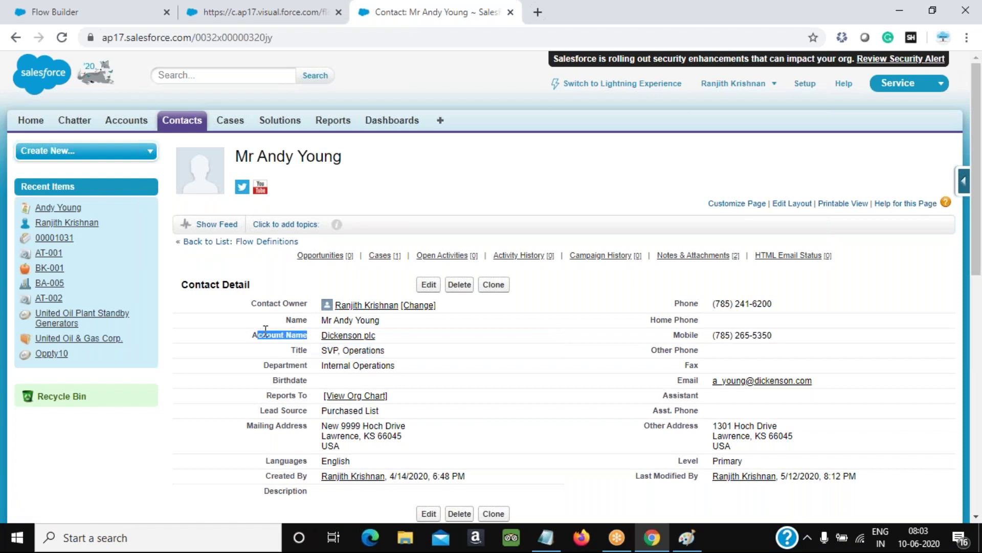
Note the Contact Owner label, glance at the flow diagram, and return to Flow Builder's Get Records settings
{"action": "left_click_drag", "start_coordinate": [309, 304], "coordinate": [259, 303]}
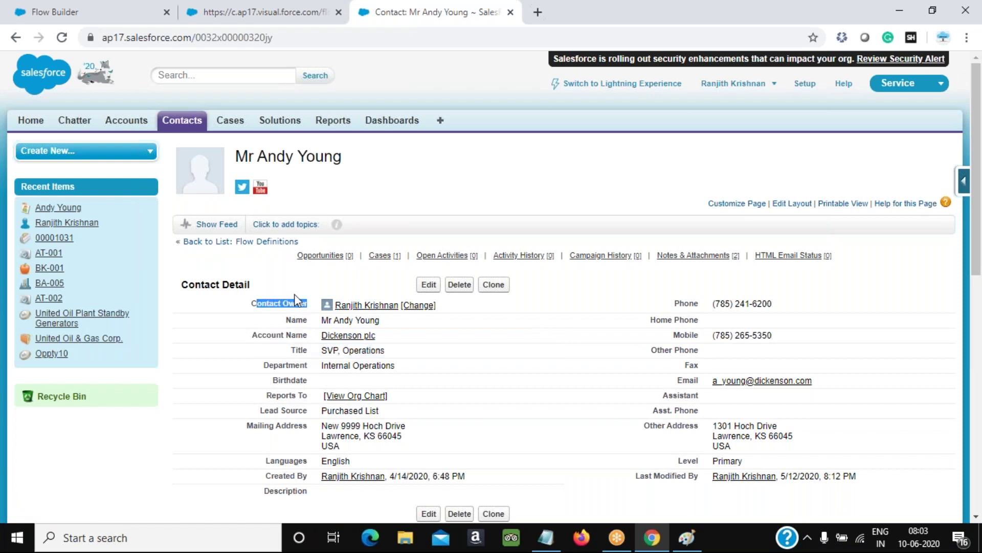
{"action": "left_click", "coordinate": [684, 546]}
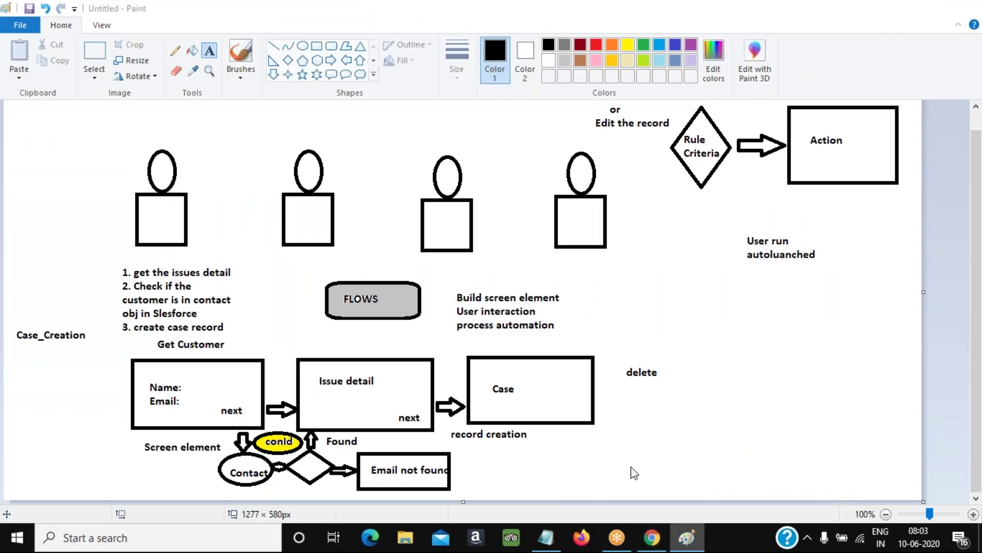
{"action": "left_click", "coordinate": [652, 537]}
{"action": "left_click", "coordinate": [103, 20]}
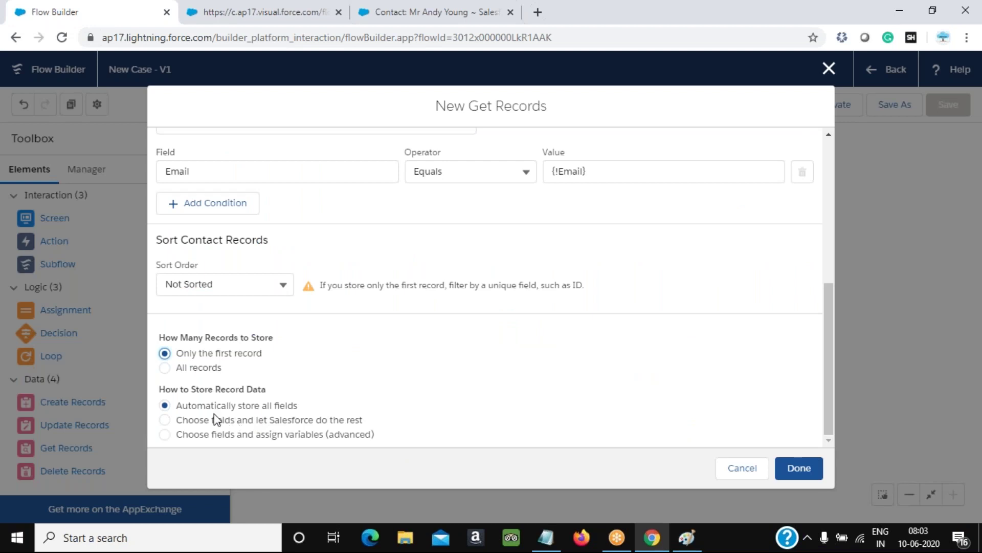
Switch the lookup to advanced field assignment, storing fields in separate variables
{"action": "left_click", "coordinate": [247, 435]}
{"action": "scroll", "coordinate": [485, 430], "scroll_direction": "down", "scroll_amount": 3}
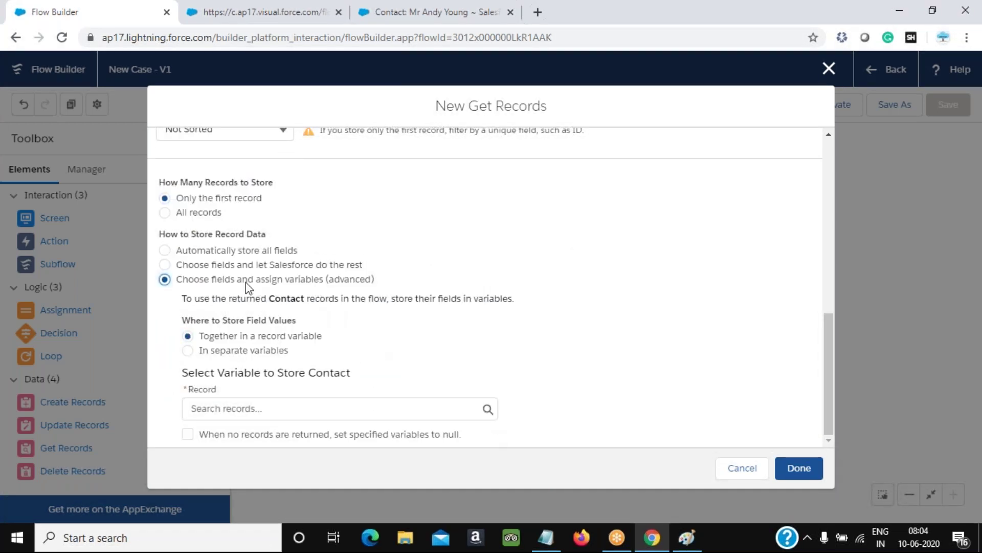
{"action": "left_click", "coordinate": [240, 352]}
{"action": "scroll", "coordinate": [353, 370], "scroll_direction": "down", "scroll_amount": 1}
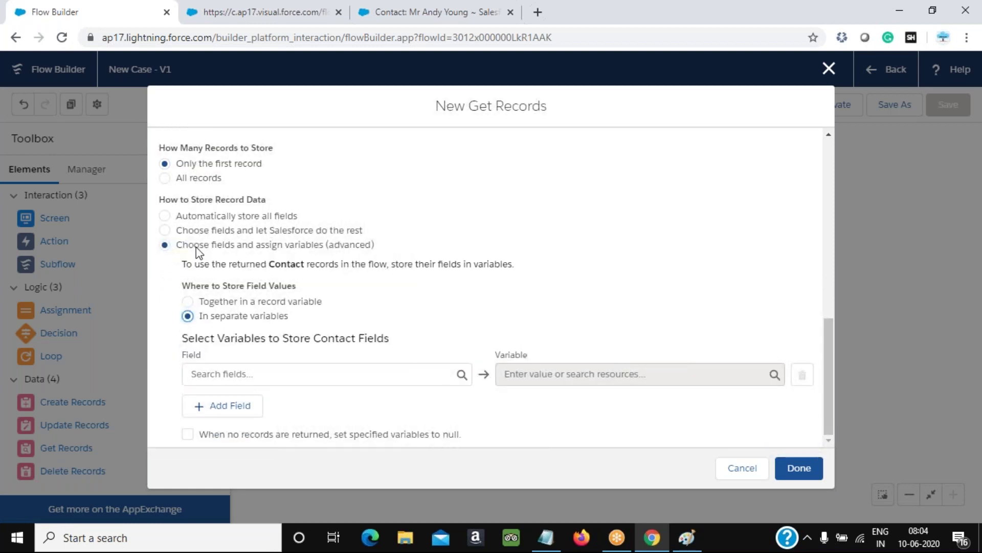
{"action": "left_click_drag", "start_coordinate": [177, 244], "coordinate": [385, 249]}
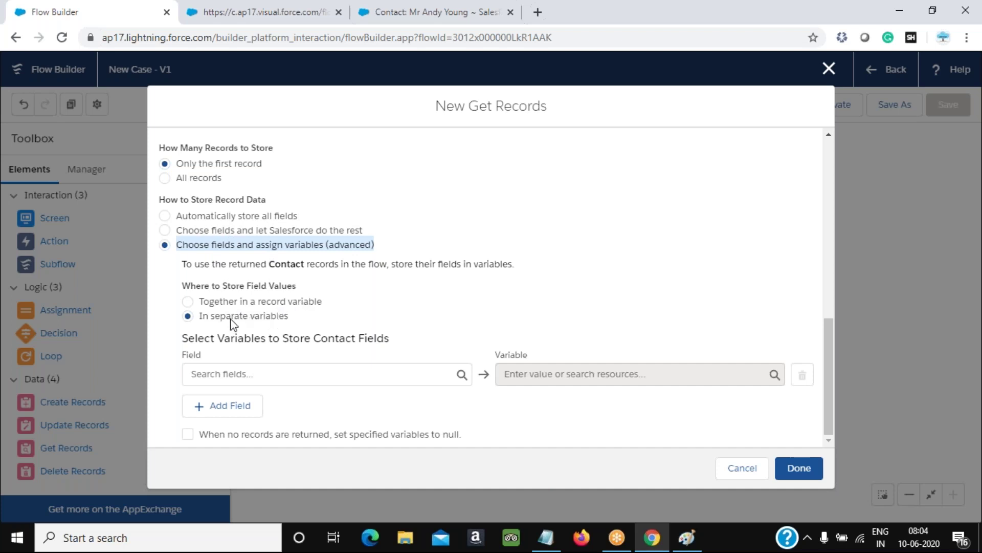
Pick the Contact Id field and begin a new resource for its variable
{"action": "left_click", "coordinate": [250, 376]}
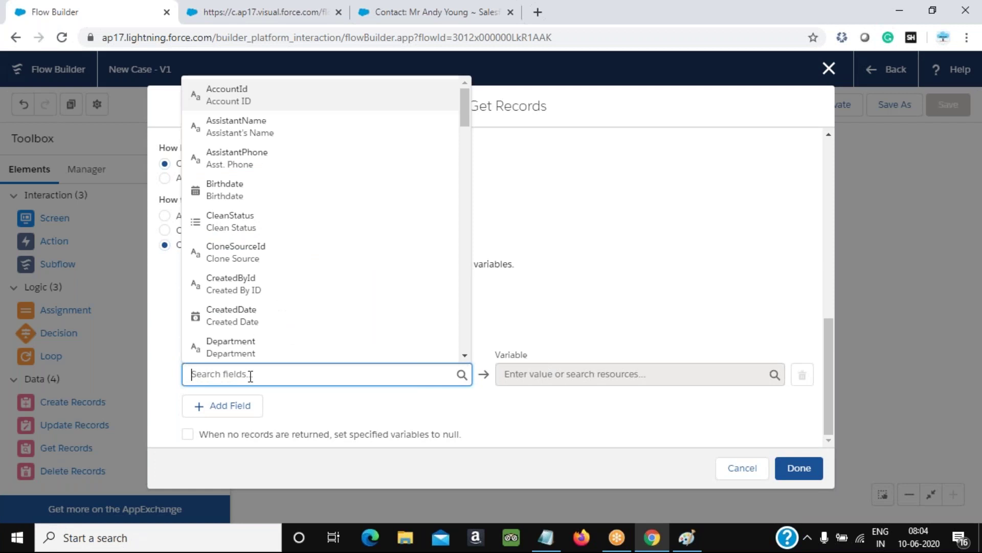
{"action": "type", "text": "contact"}
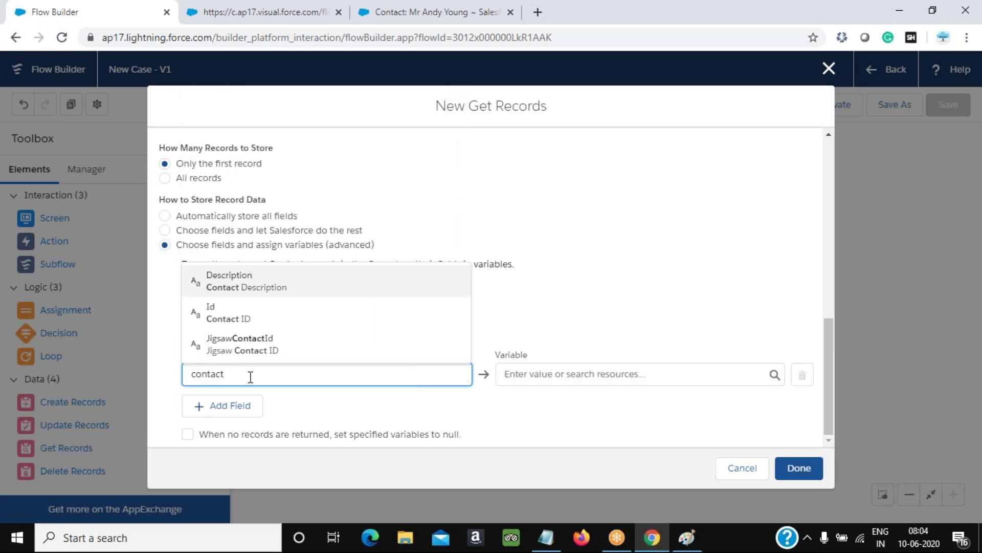
{"action": "left_click", "coordinate": [226, 324]}
{"action": "left_click", "coordinate": [587, 378]}
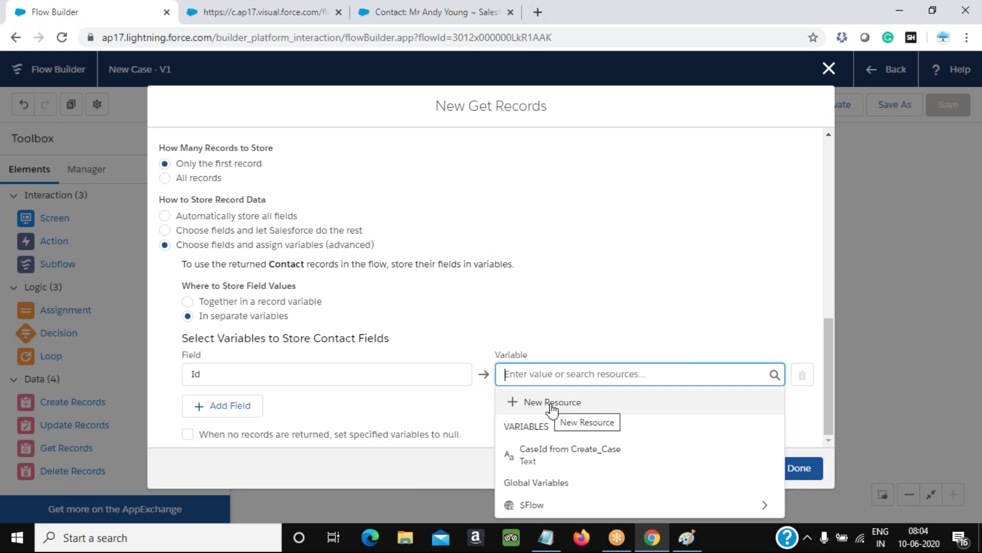
{"action": "left_click", "coordinate": [568, 408]}
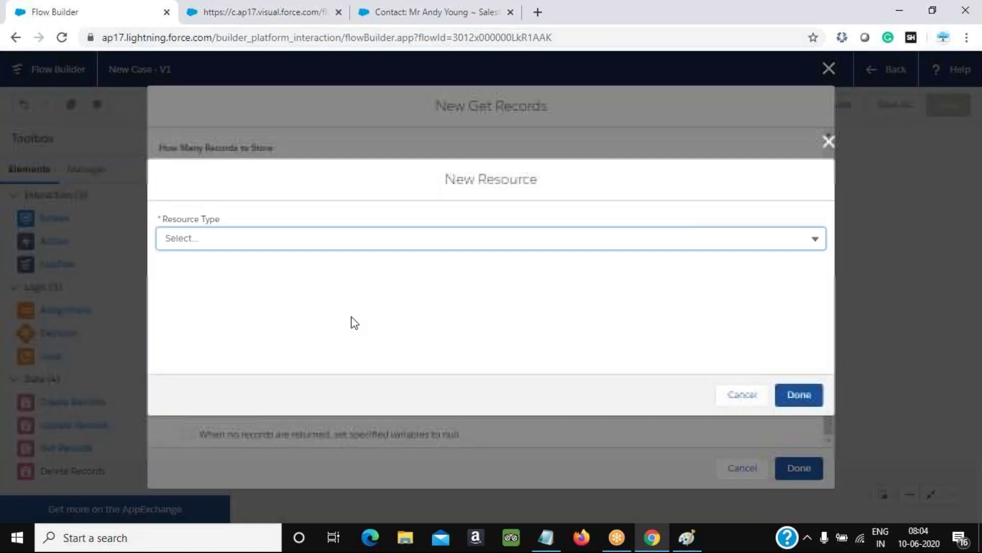
{"action": "left_click", "coordinate": [264, 239]}
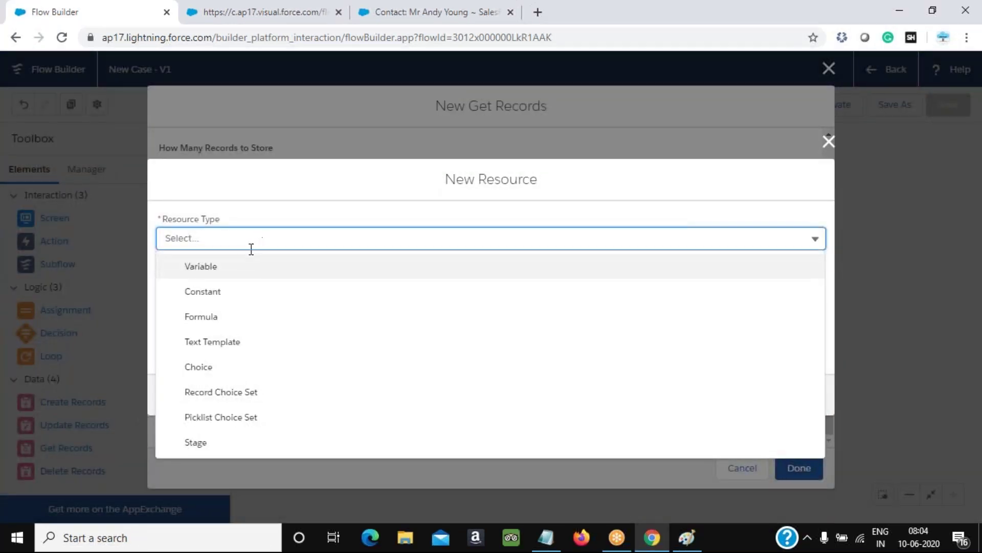
Create a Text variable named conVar to hold the contact's Id
{"action": "left_click", "coordinate": [217, 267]}
{"action": "left_click", "coordinate": [221, 267]}
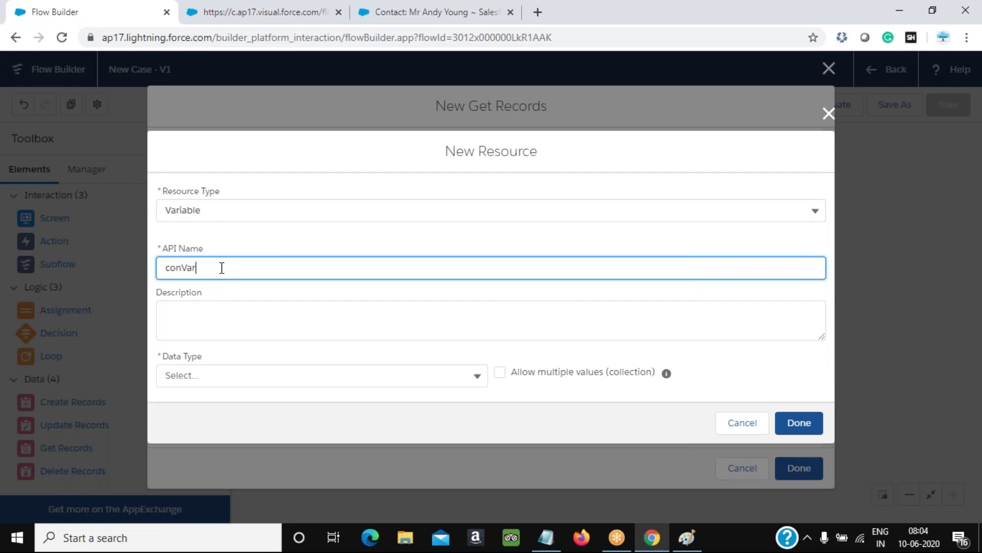
{"action": "key", "text": "Tab"}
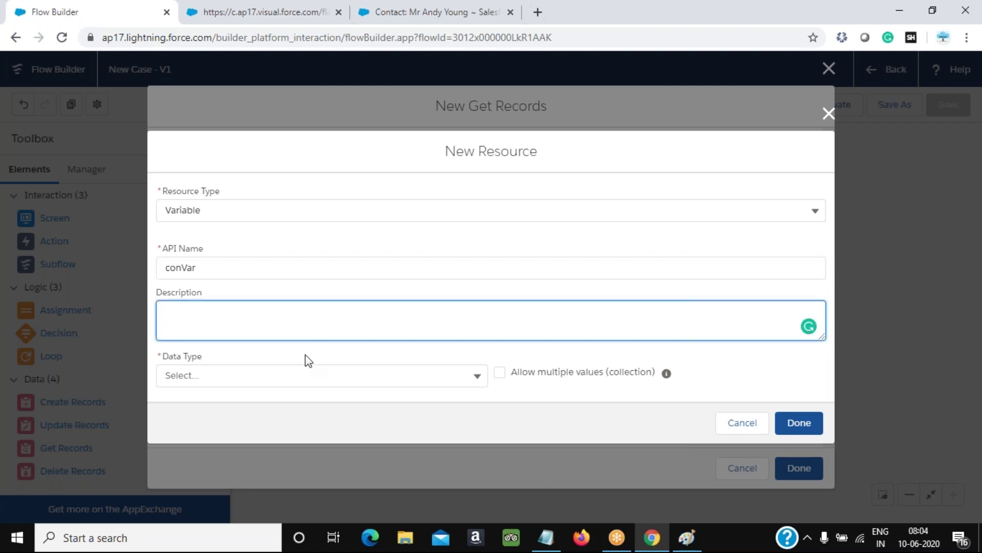
{"action": "left_click", "coordinate": [275, 375]}
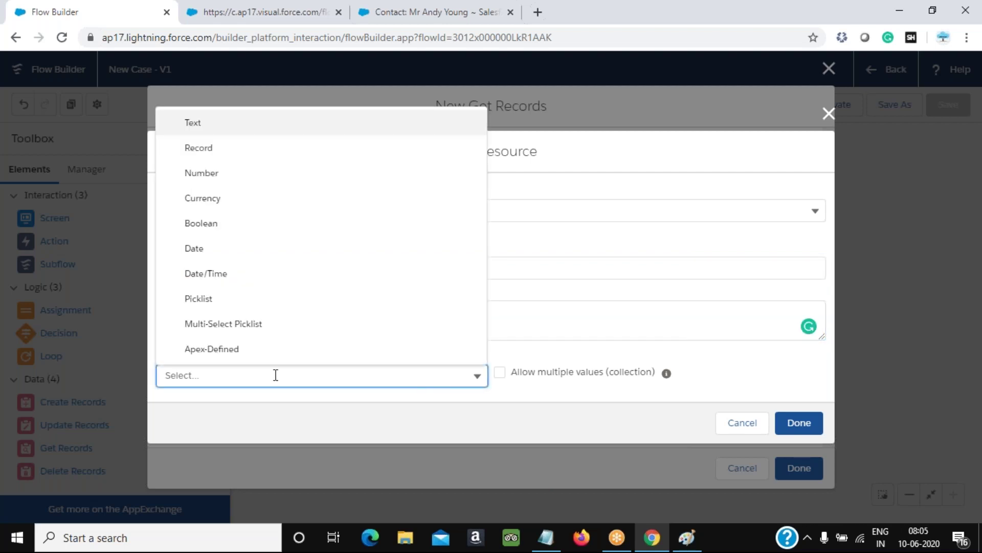
{"action": "left_click", "coordinate": [213, 130]}
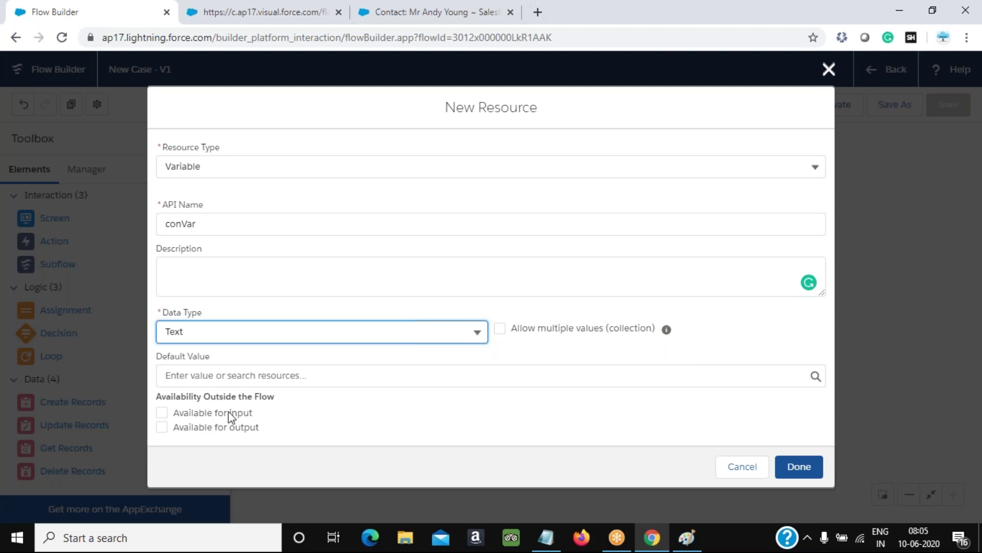
{"action": "left_click", "coordinate": [800, 467]}
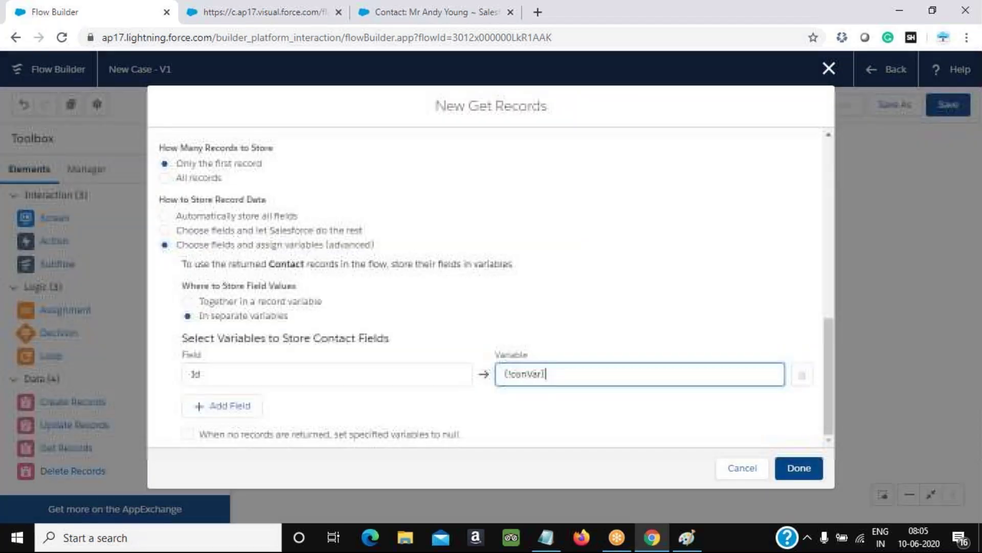
Add AccountId as a second stored Contact field, then show the contact record tab again
{"action": "left_click", "coordinate": [225, 406]}
{"action": "left_click", "coordinate": [237, 418]}
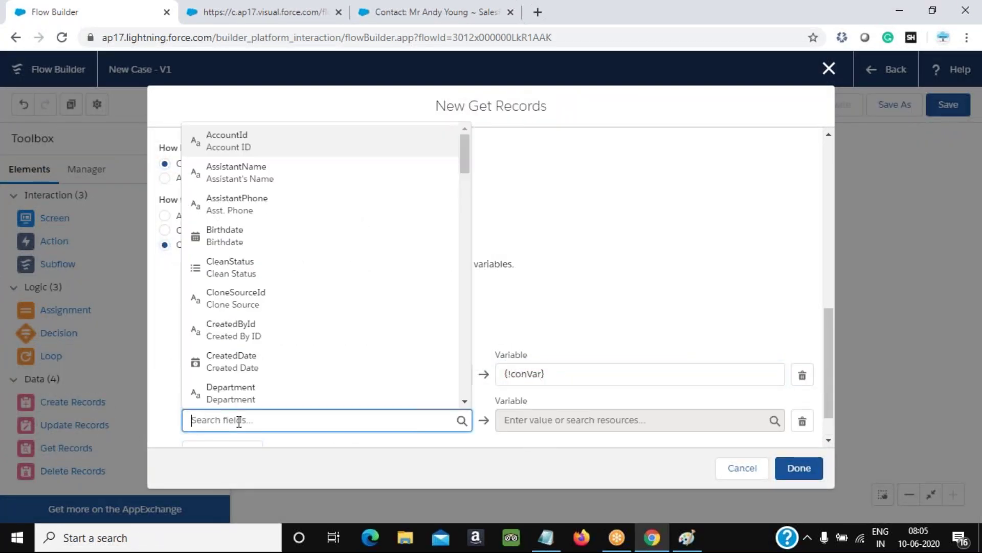
{"action": "type", "text": "Account"}
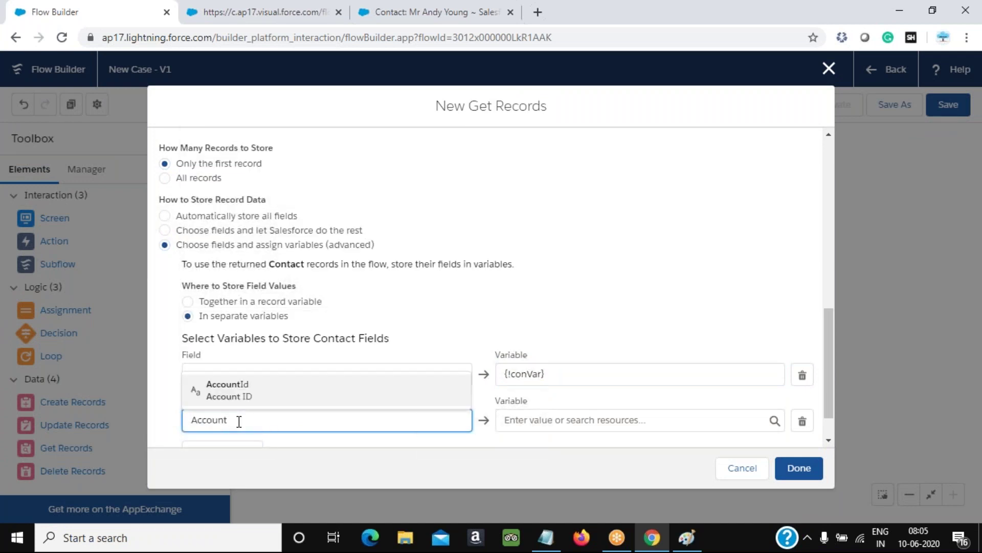
{"action": "left_click", "coordinate": [244, 397]}
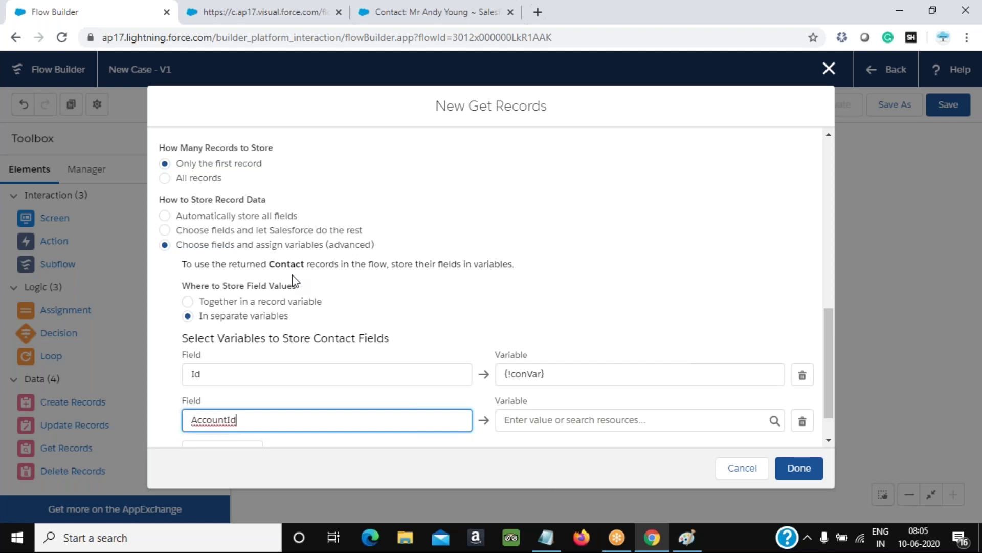
{"action": "left_click", "coordinate": [372, 14]}
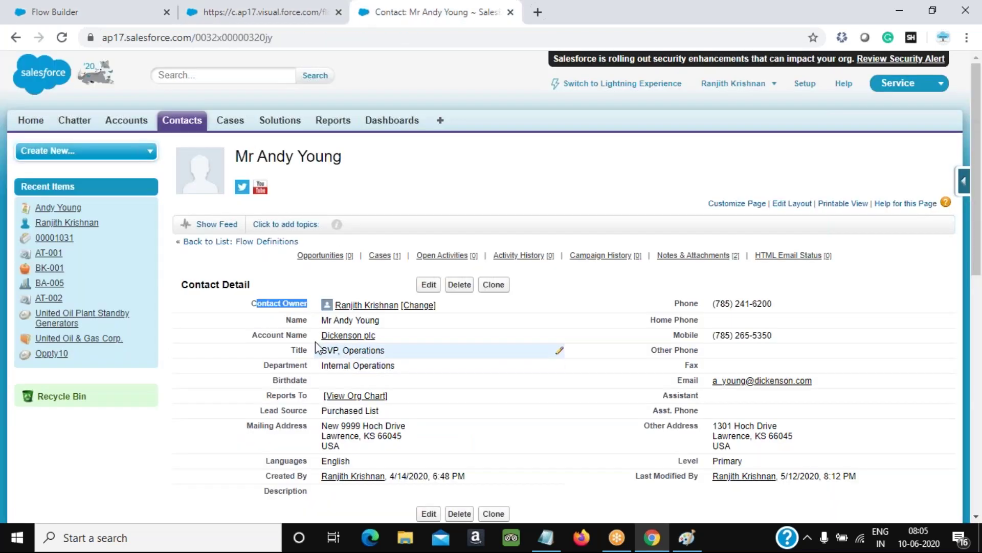
Open Cases in a new tab and start a Mechanical Type New Case, then return to Flow Builder
{"action": "left_click_drag", "start_coordinate": [310, 335], "coordinate": [251, 337]}
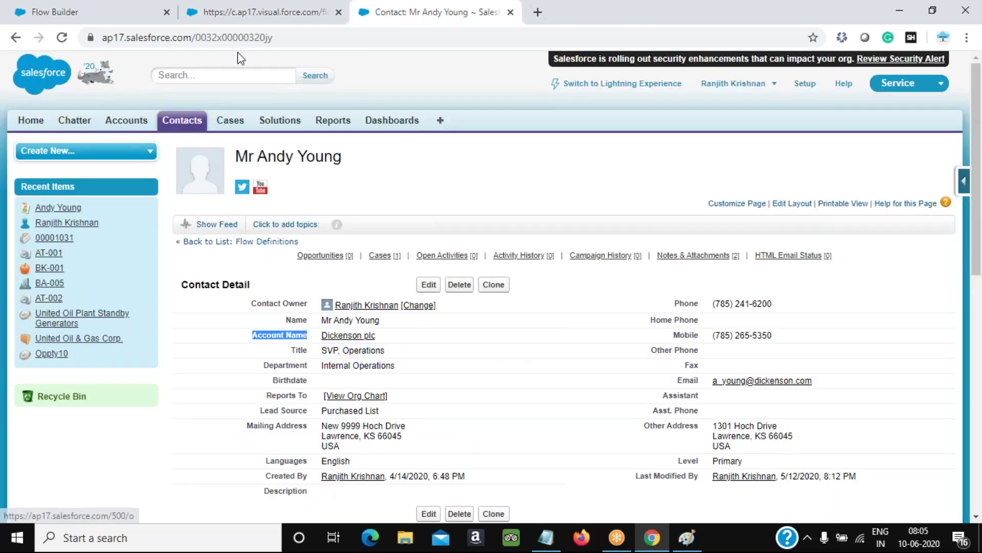
{"action": "right_click", "coordinate": [226, 122]}
{"action": "left_click", "coordinate": [276, 130]}
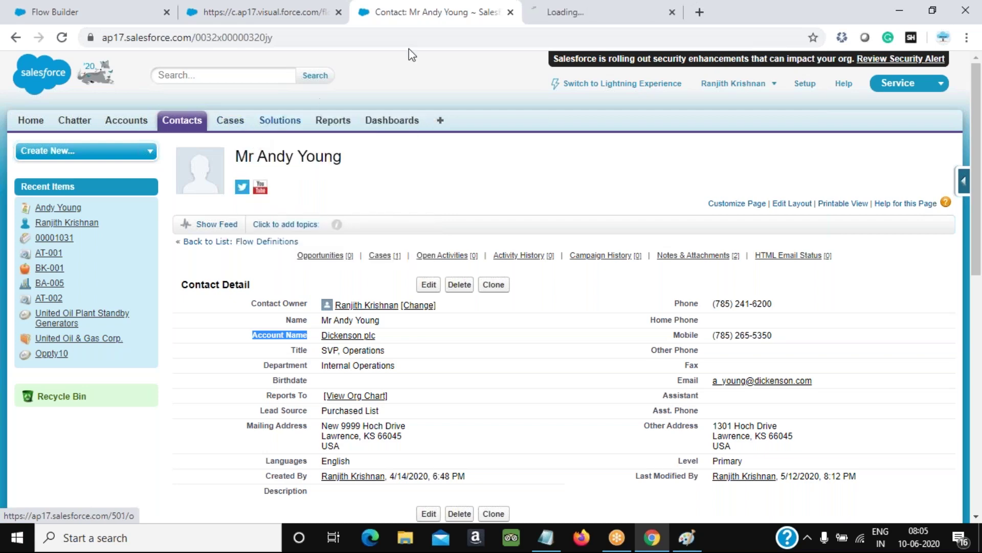
{"action": "left_click", "coordinate": [603, 12]}
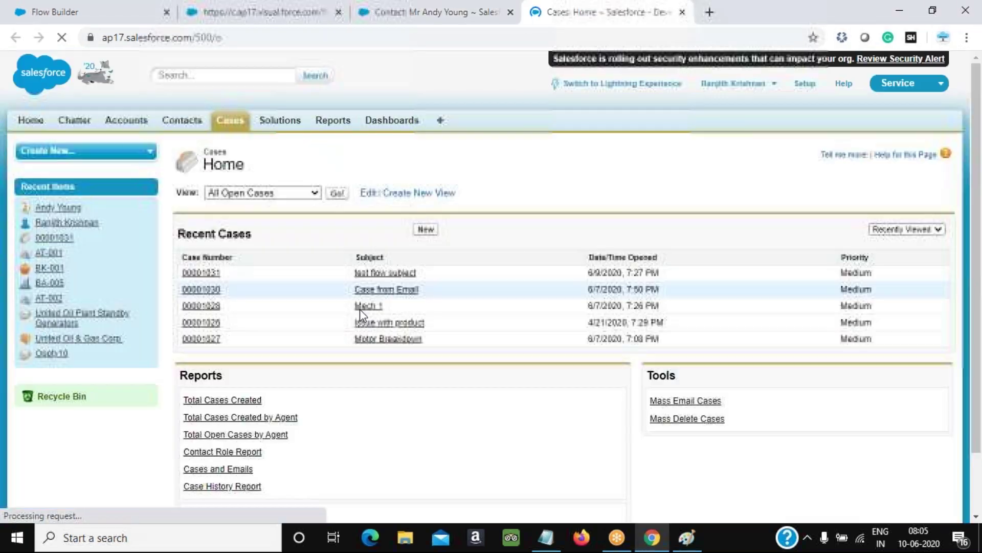
{"action": "left_click", "coordinate": [426, 229]}
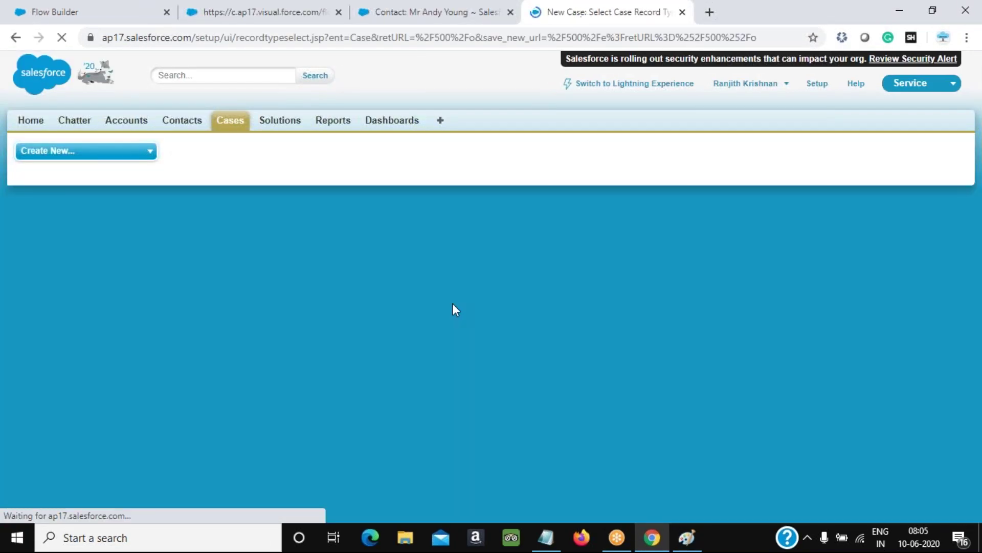
{"action": "left_click", "coordinate": [433, 289]}
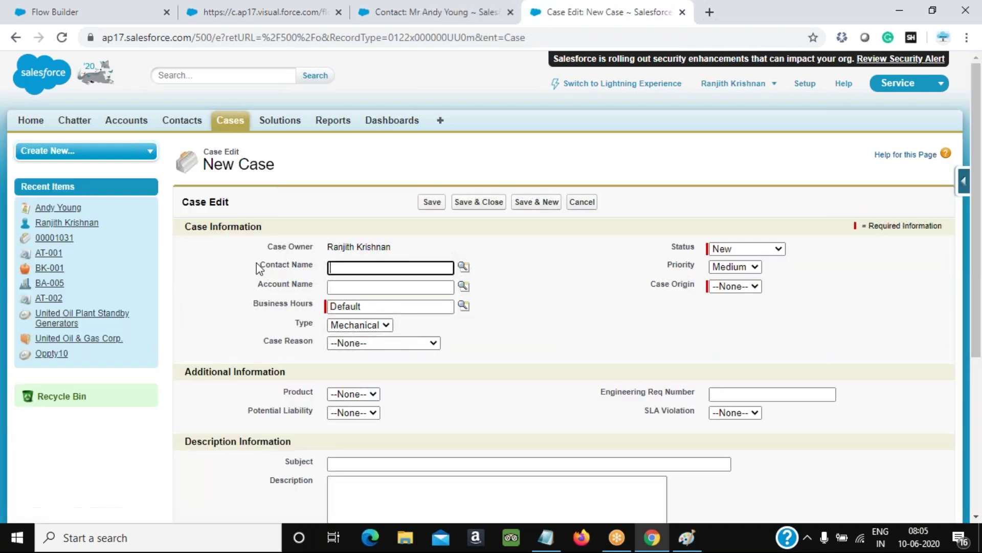
{"action": "left_click_drag", "start_coordinate": [260, 266], "coordinate": [317, 267]}
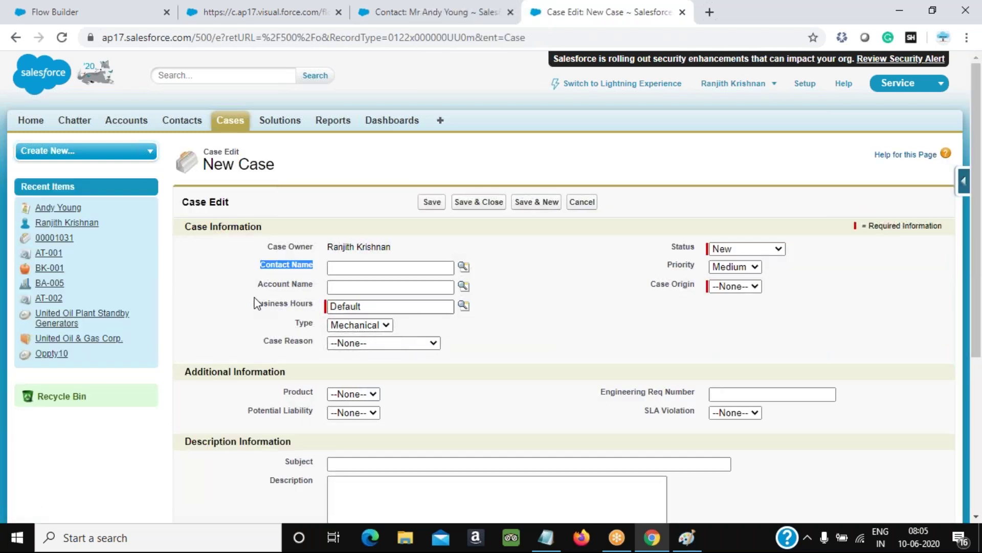
{"action": "left_click", "coordinate": [56, 12]}
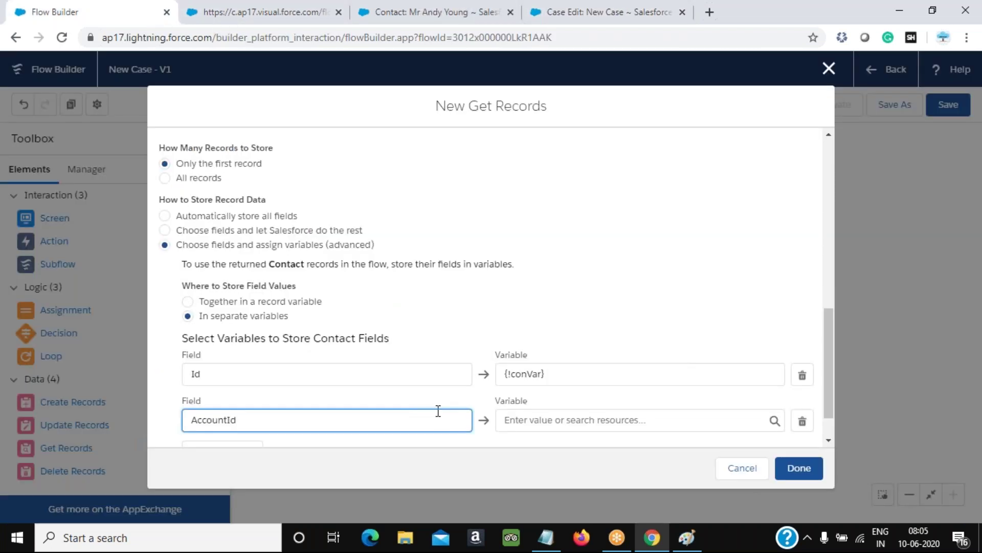
Create Text variable accVar, map AccountId into it, and close the Get Records dialog
{"action": "left_click", "coordinate": [567, 424]}
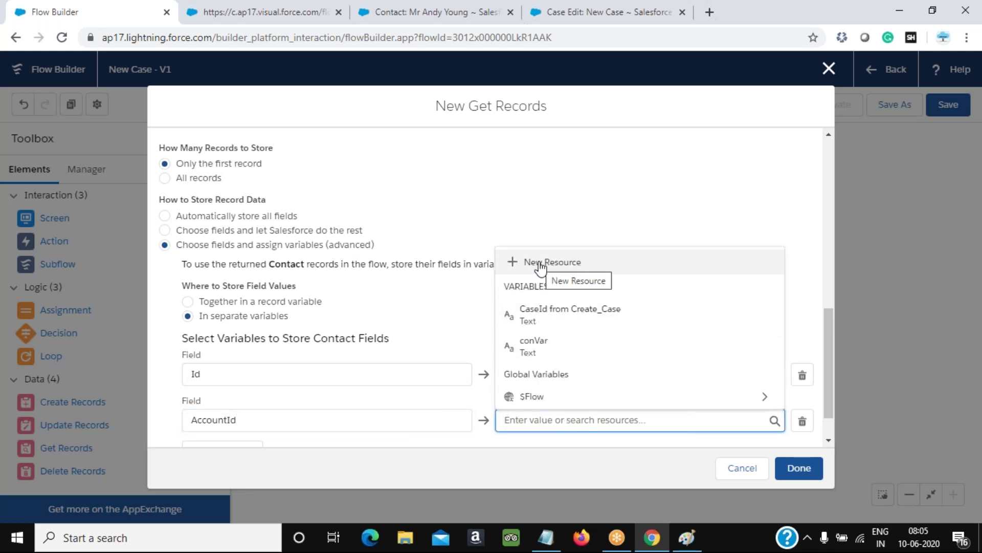
{"action": "left_click", "coordinate": [540, 264]}
{"action": "left_click", "coordinate": [387, 239]}
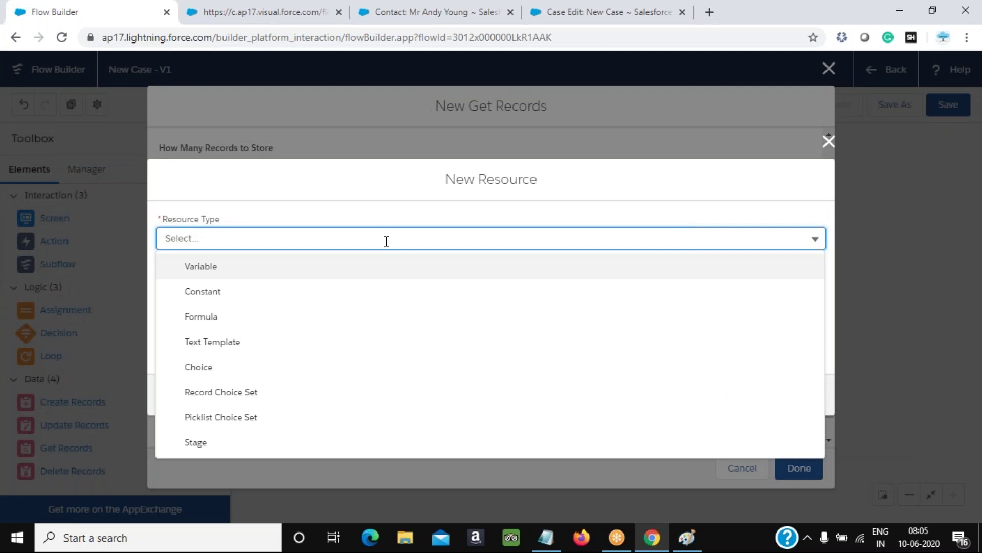
{"action": "left_click", "coordinate": [300, 268]}
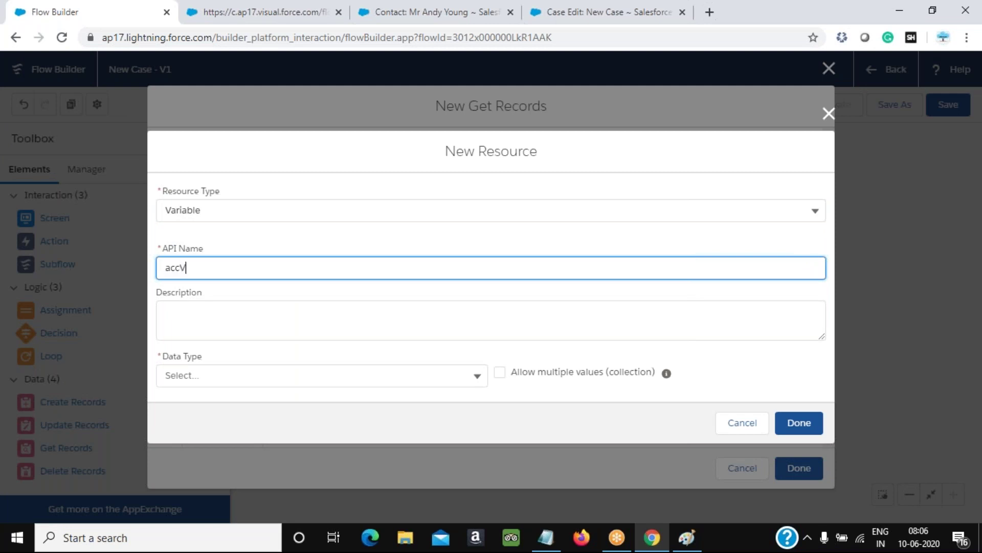
{"action": "left_click", "coordinate": [346, 317]}
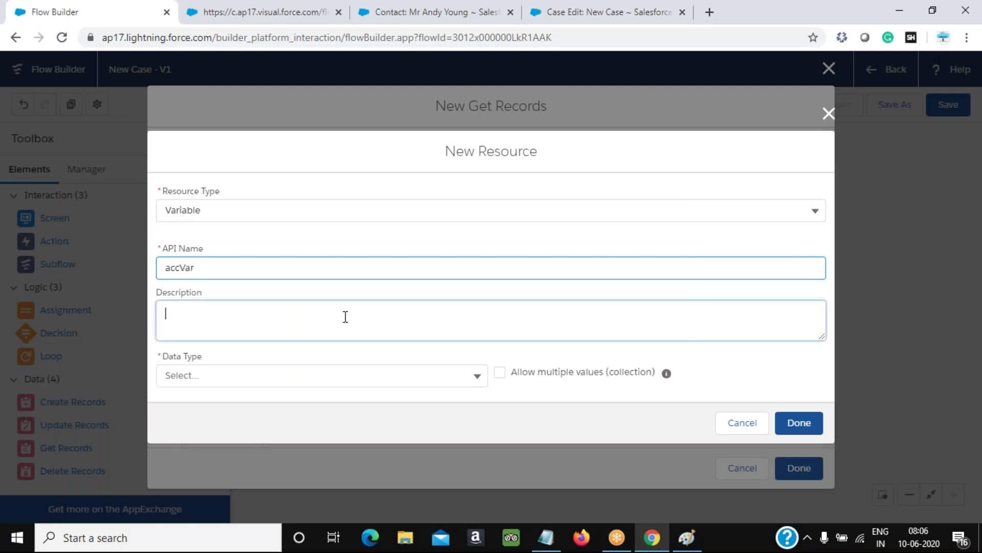
{"action": "left_click", "coordinate": [321, 381]}
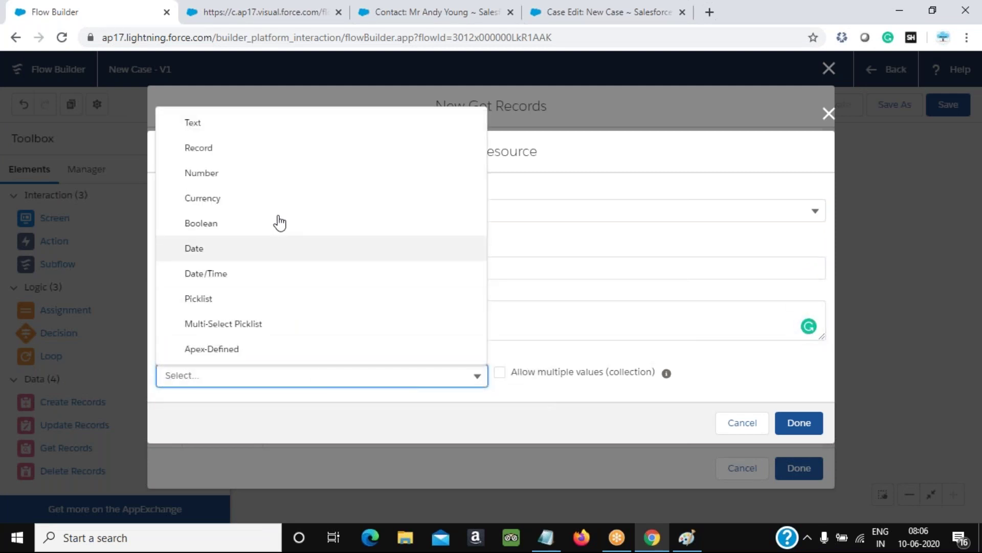
{"action": "left_click", "coordinate": [259, 128]}
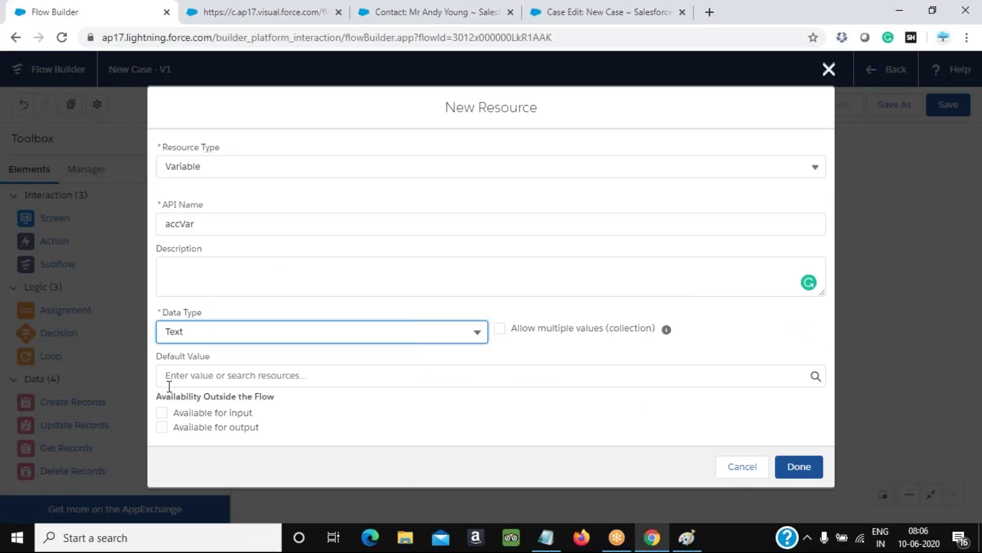
{"action": "left_click", "coordinate": [812, 468]}
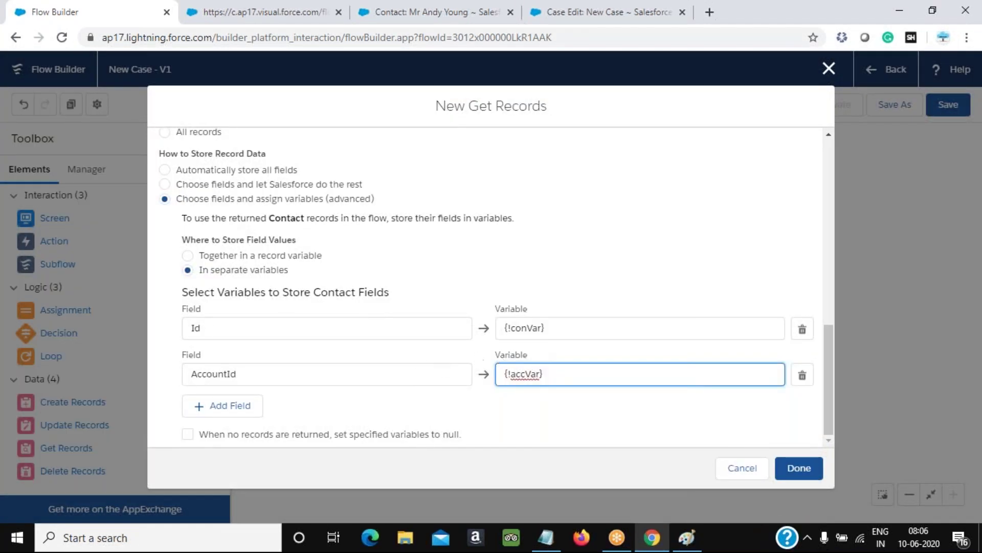
{"action": "left_click", "coordinate": [807, 473]}
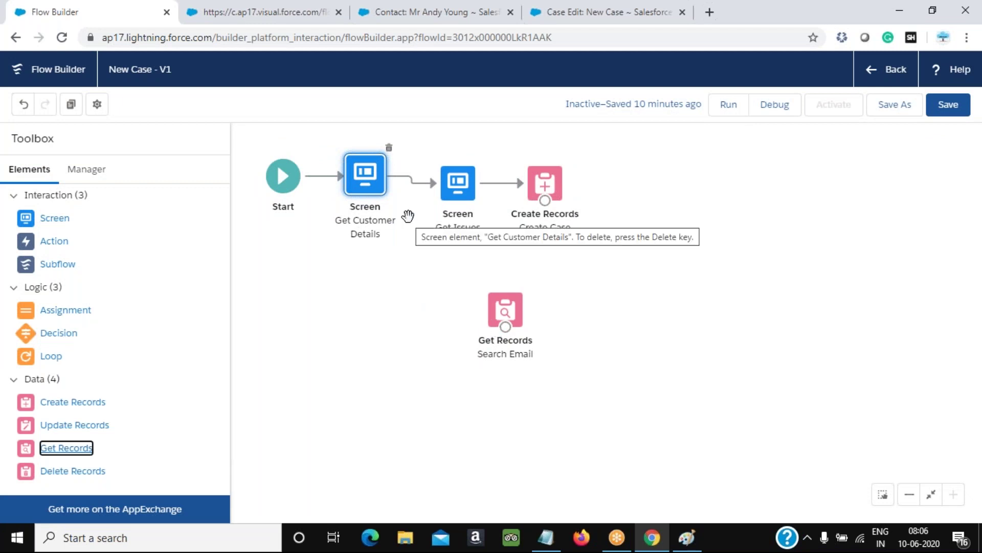
Place Search Email under Get Customer Details, replacing the screen-to-screen connector with one into the lookup
{"action": "left_click_drag", "start_coordinate": [507, 308], "coordinate": [391, 296]}
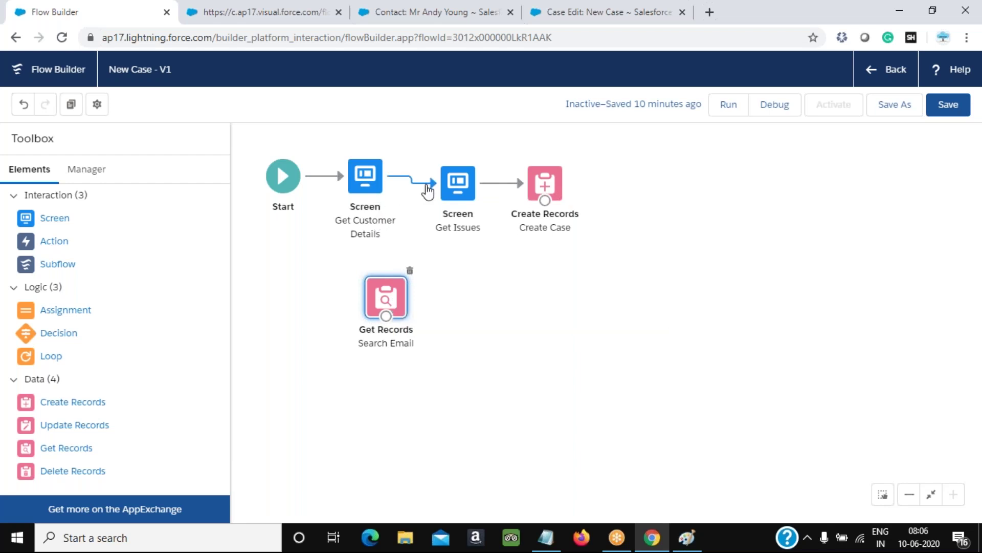
{"action": "left_click", "coordinate": [431, 191]}
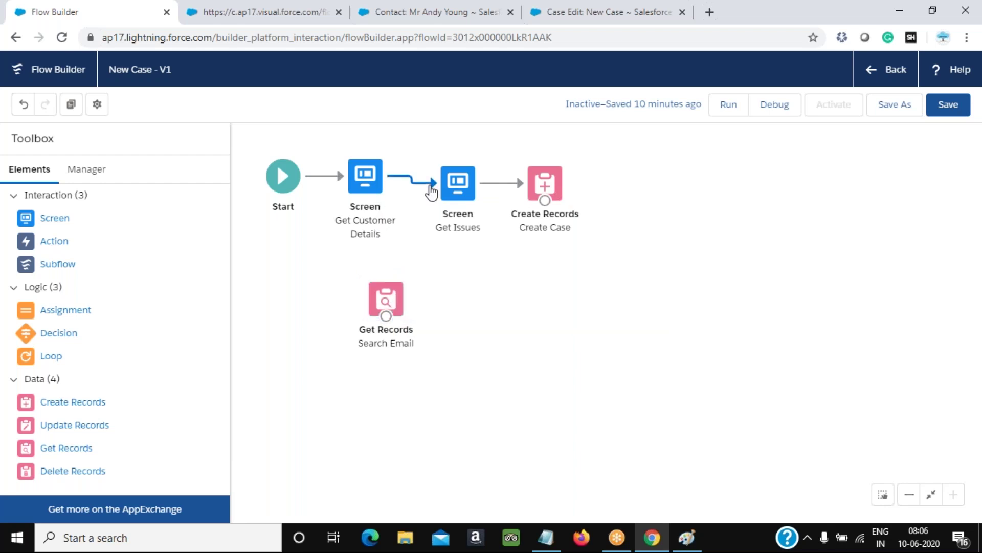
{"action": "right_click", "coordinate": [431, 191]}
{"action": "key", "text": "Escape"}
{"action": "key", "text": "Delete"}
{"action": "left_click_drag", "start_coordinate": [366, 200], "coordinate": [384, 319]}
{"action": "left_click_drag", "start_coordinate": [385, 321], "coordinate": [386, 318]}
Shift Create Case and Get Issues right and drop a Decision beside Search Email
{"action": "left_click_drag", "start_coordinate": [542, 182], "coordinate": [695, 191]}
{"action": "left_click_drag", "start_coordinate": [468, 191], "coordinate": [608, 198]}
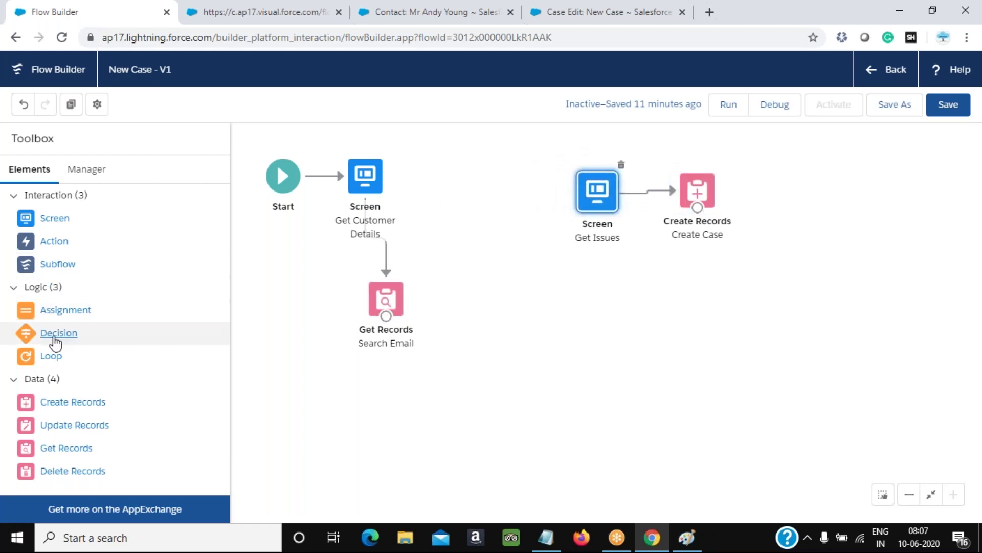
{"action": "left_click_drag", "start_coordinate": [61, 337], "coordinate": [461, 296]}
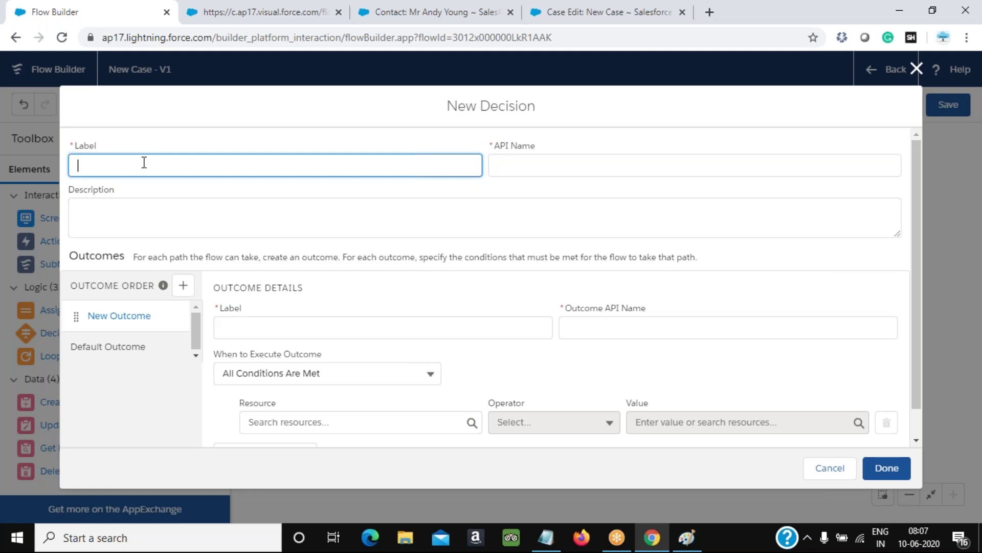
Label the decision 'Decision to Go' so its API name fills in as Decision_to_Go
{"action": "type", "text": "De"}
{"action": "key", "text": "BackSpace"}
{"action": "key", "text": "BackSpace"}
{"action": "type", "text": "Dec"}
{"action": "key", "text": "BackSpace"}
{"action": "key", "text": "BackSpace"}
{"action": "key", "text": "BackSpace"}
{"action": "type", "text": "Dec"}
{"action": "key", "text": "BackSpace"}
{"action": "type", "text": "ision to Go"}
{"action": "key", "text": "Tab"}
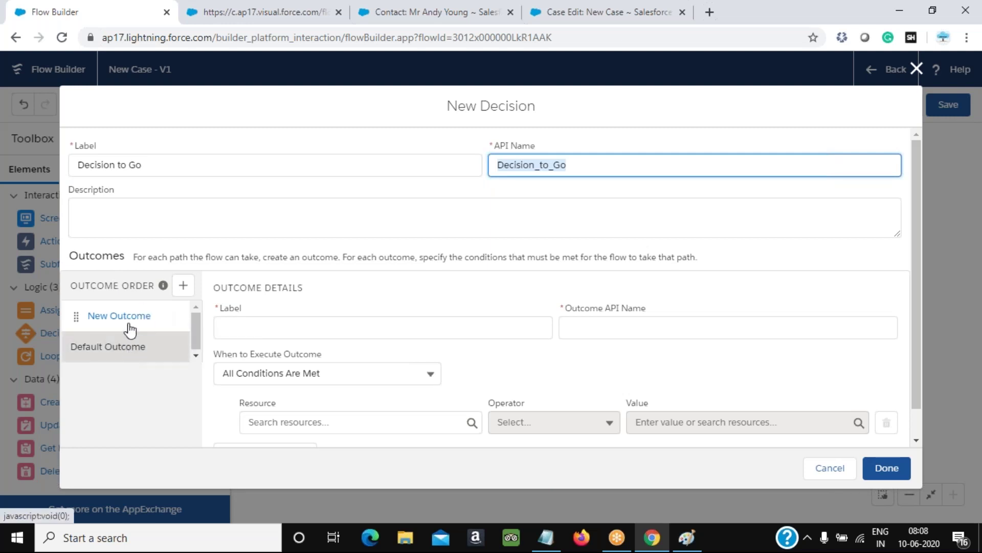
{"action": "left_click", "coordinate": [686, 537]}
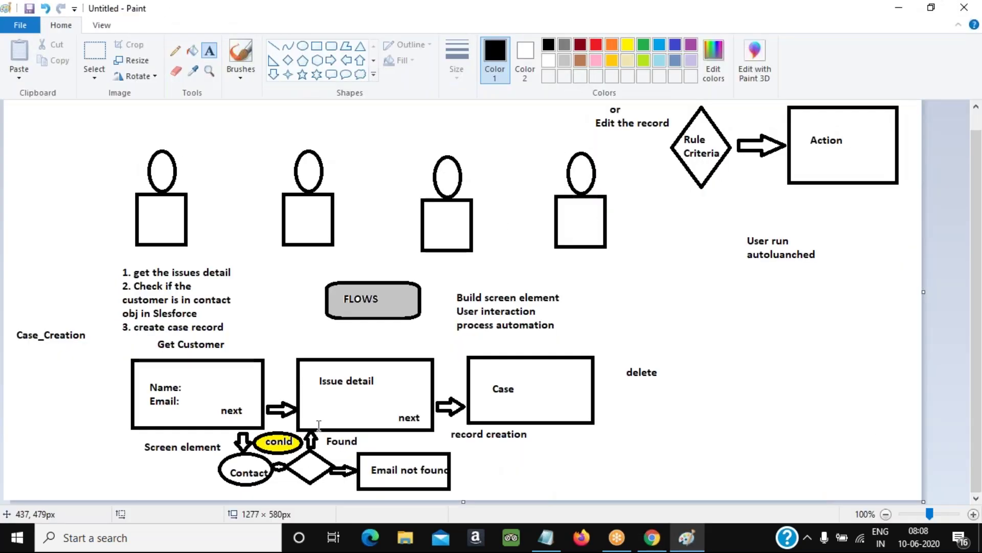
{"action": "key", "text": "alt+Tab"}
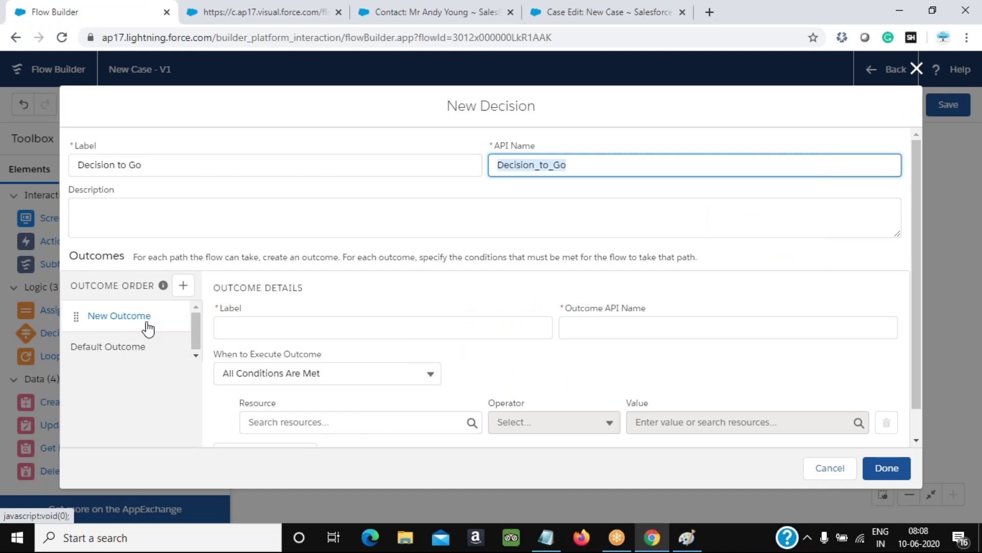
Add a first outcome labelled 'Email Found' with API name Email_Found
{"action": "left_click", "coordinate": [299, 330]}
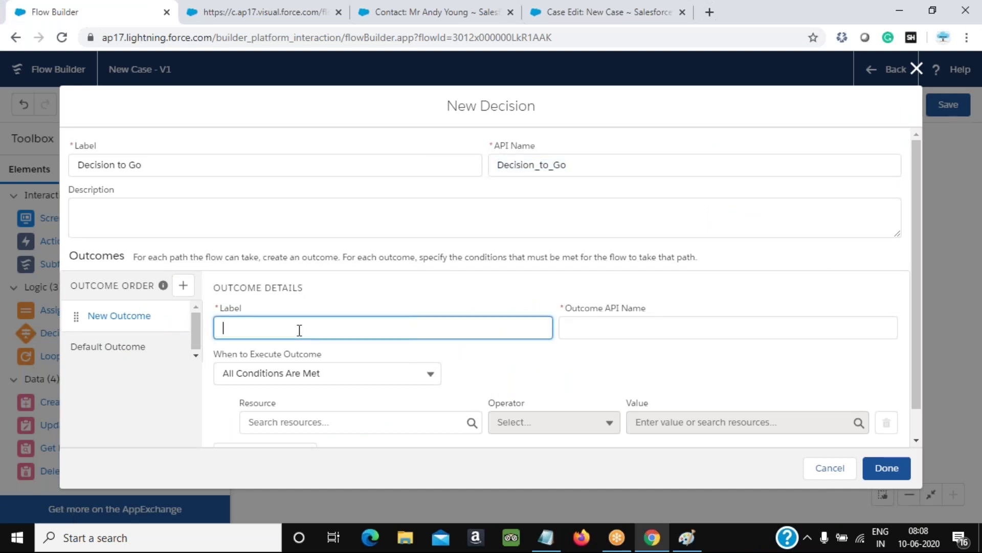
{"action": "type", "text": "Email Found"}
{"action": "key", "text": "Tab"}
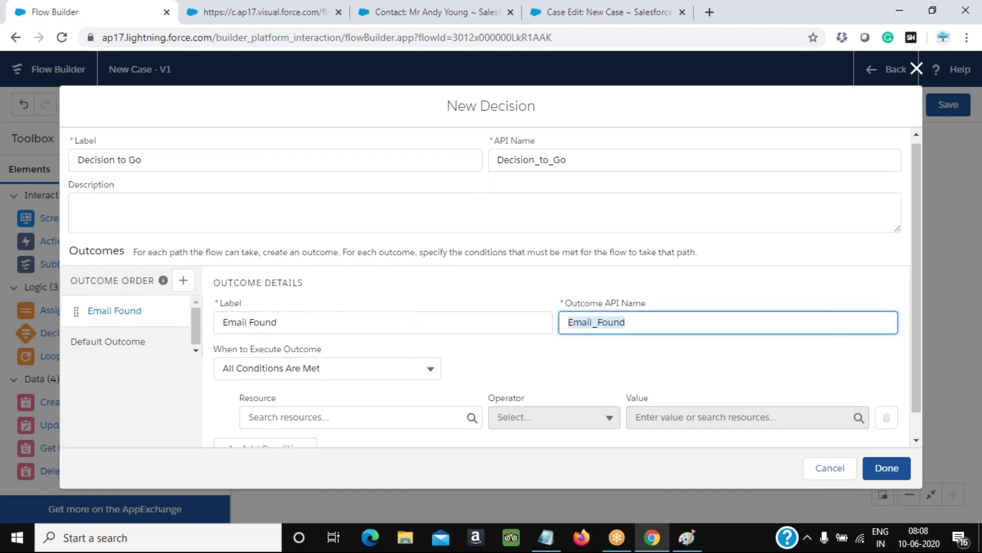
{"action": "scroll", "coordinate": [320, 391], "scroll_direction": "down", "scroll_amount": 1}
Set the outcome condition's resource to {!Email} with Equals and browse the values to compare against
{"action": "left_click", "coordinate": [314, 391]}
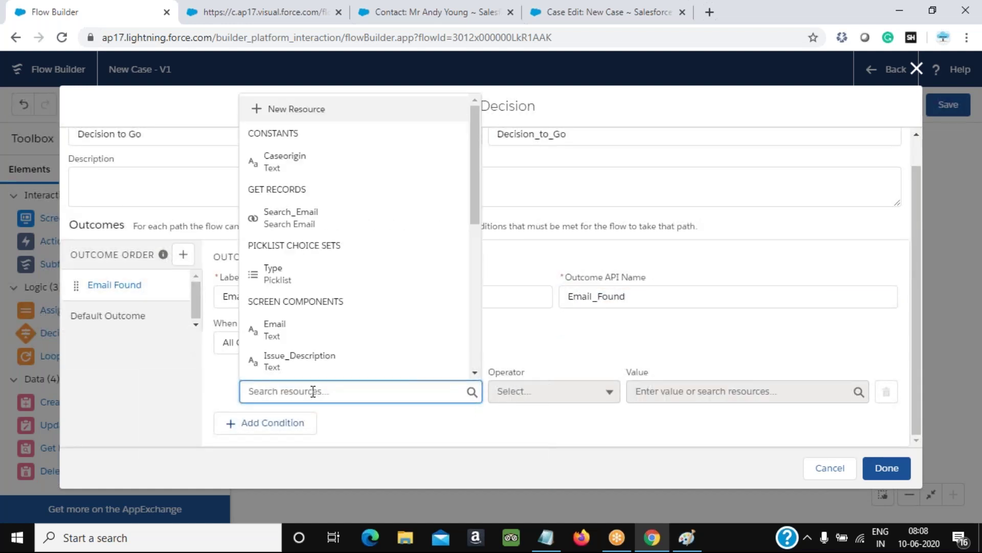
{"action": "left_click", "coordinate": [283, 330]}
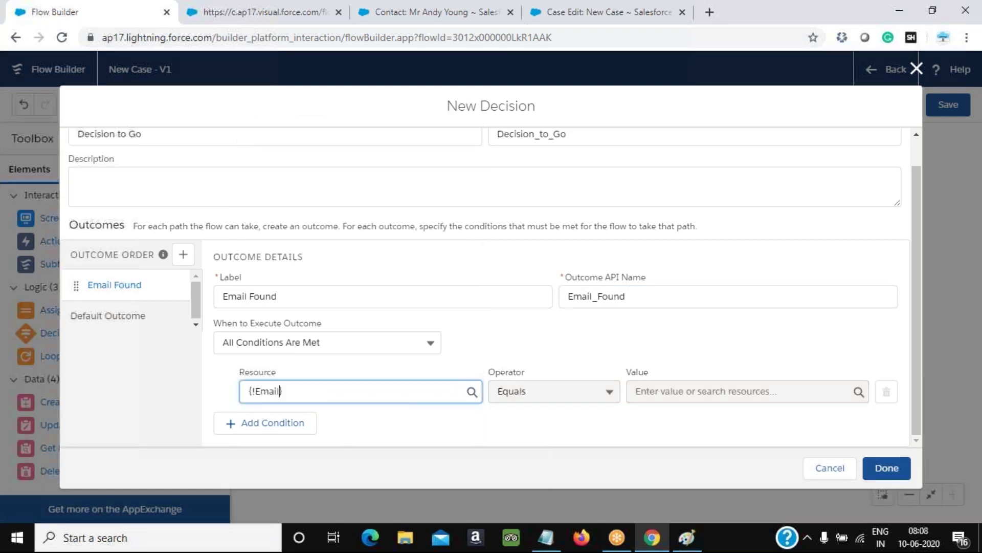
{"action": "left_click", "coordinate": [667, 390]}
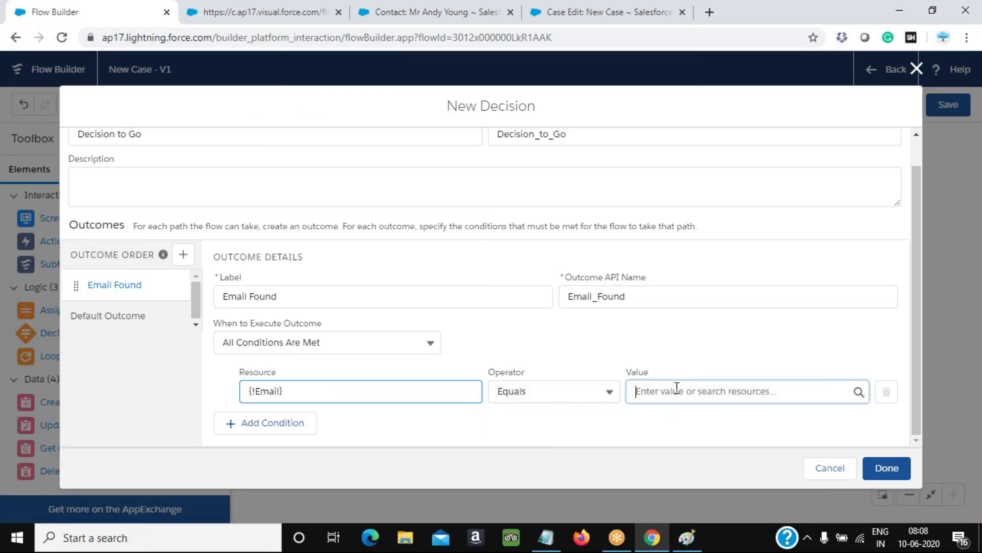
{"action": "scroll", "coordinate": [754, 345], "scroll_direction": "down", "scroll_amount": 1}
{"action": "scroll", "coordinate": [754, 345], "scroll_direction": "down", "scroll_amount": 5}
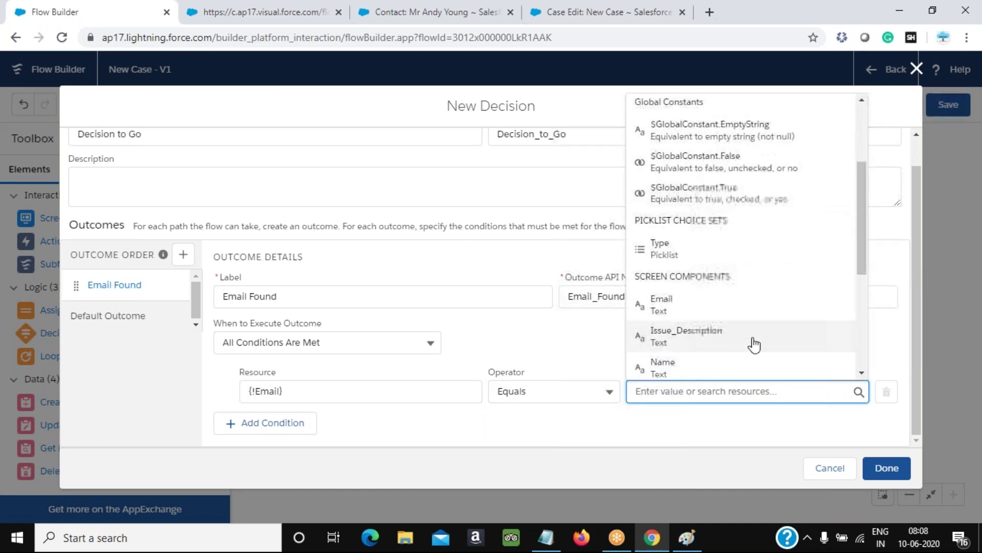
{"action": "scroll", "coordinate": [741, 236], "scroll_direction": "down", "scroll_amount": 2}
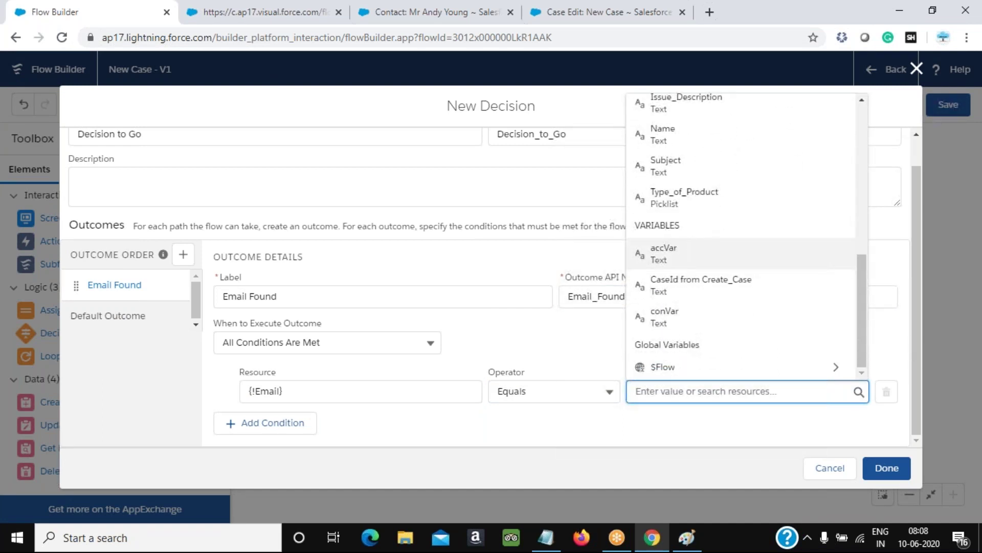
{"action": "scroll", "coordinate": [742, 348], "scroll_direction": "up", "scroll_amount": 4}
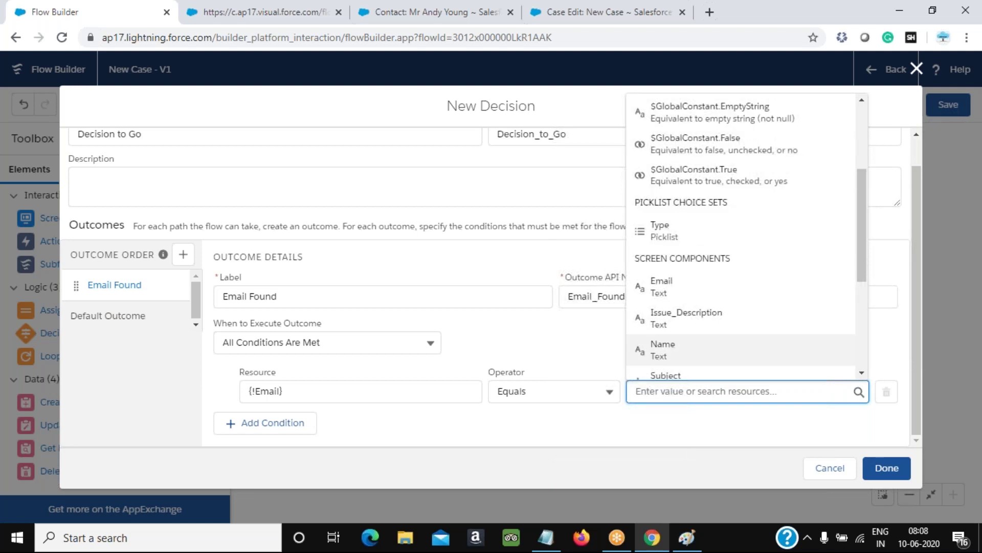
{"action": "scroll", "coordinate": [742, 235], "scroll_direction": "down", "scroll_amount": 4}
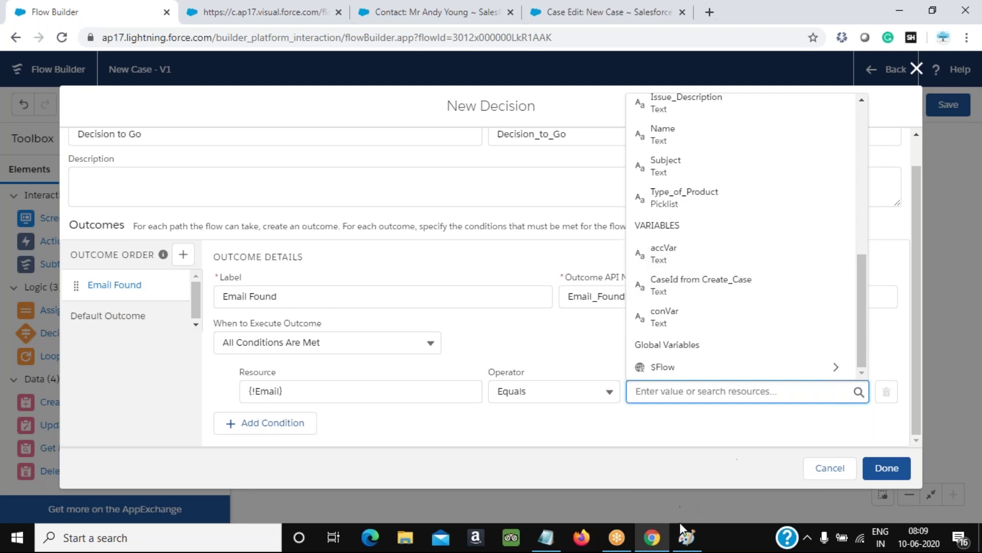
{"action": "left_click", "coordinate": [687, 537]}
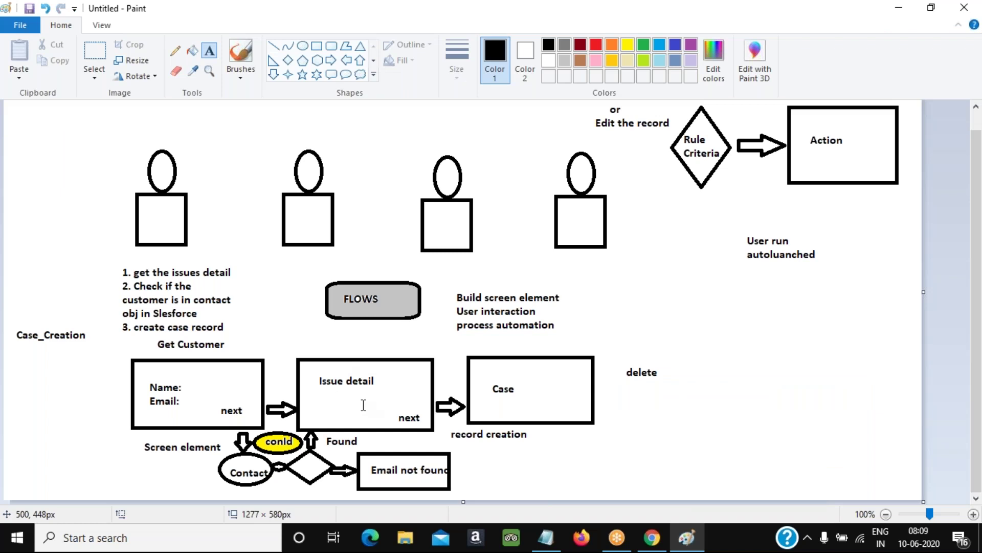
{"action": "left_click_drag", "start_coordinate": [288, 451], "coordinate": [346, 492]}
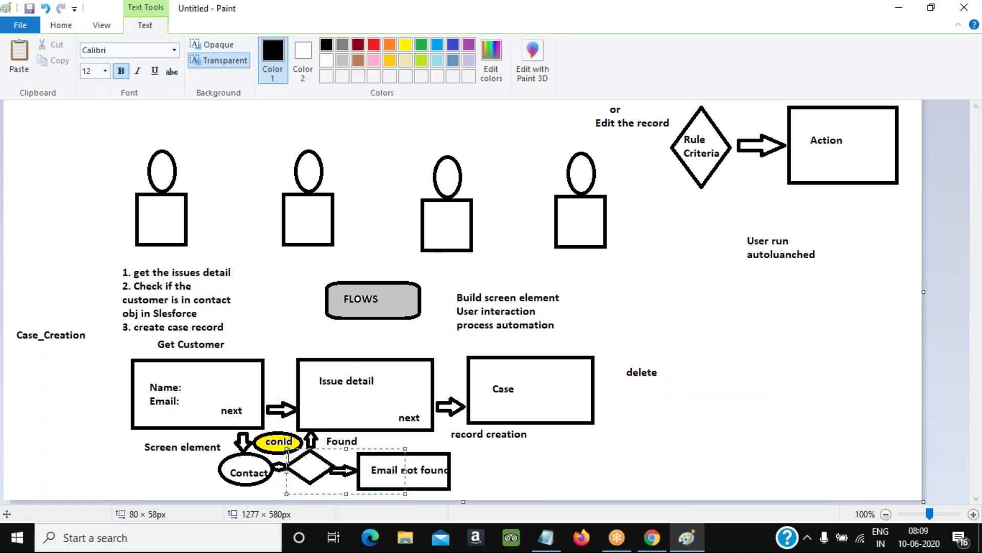
{"action": "key", "text": "alt+Tab"}
{"action": "left_click", "coordinate": [475, 393]}
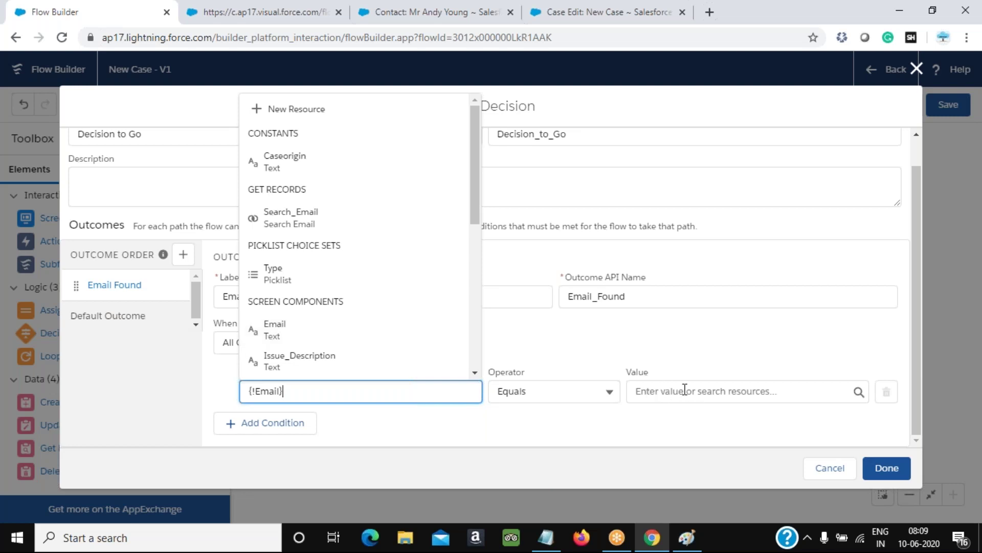
Close the resource list and cancel the unfinished Decision to Go element
{"action": "left_click_drag", "start_coordinate": [472, 221], "coordinate": [476, 354]}
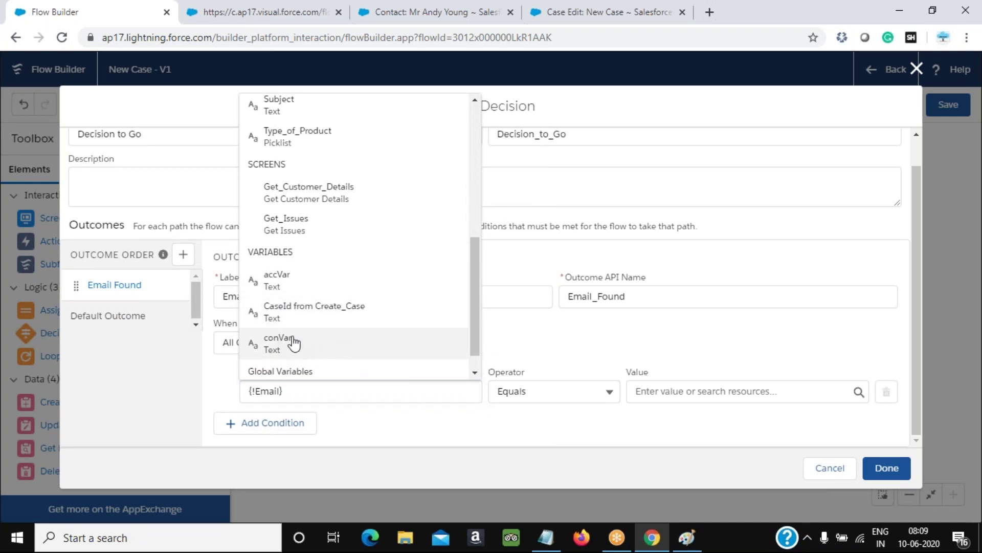
{"action": "left_click", "coordinate": [672, 389]}
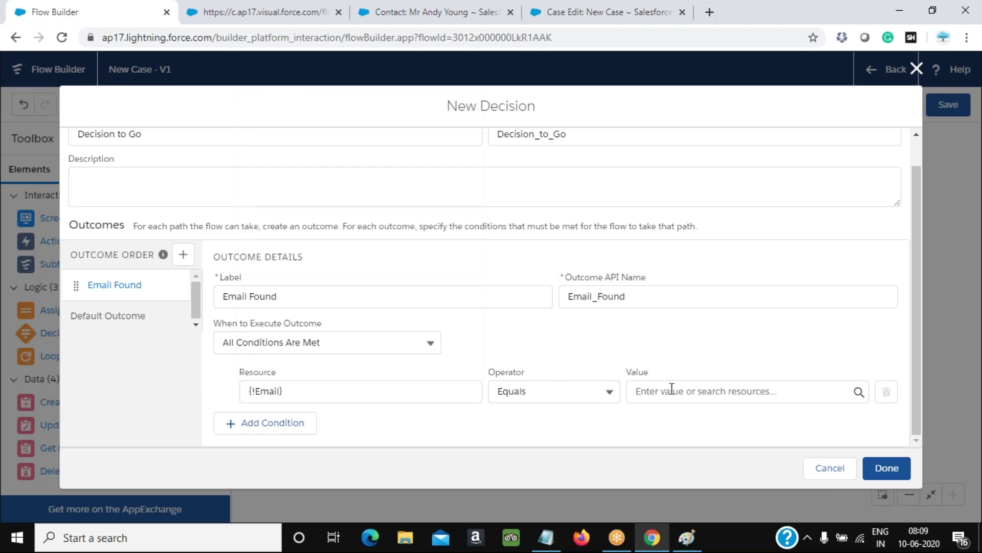
{"action": "left_click", "coordinate": [916, 69]}
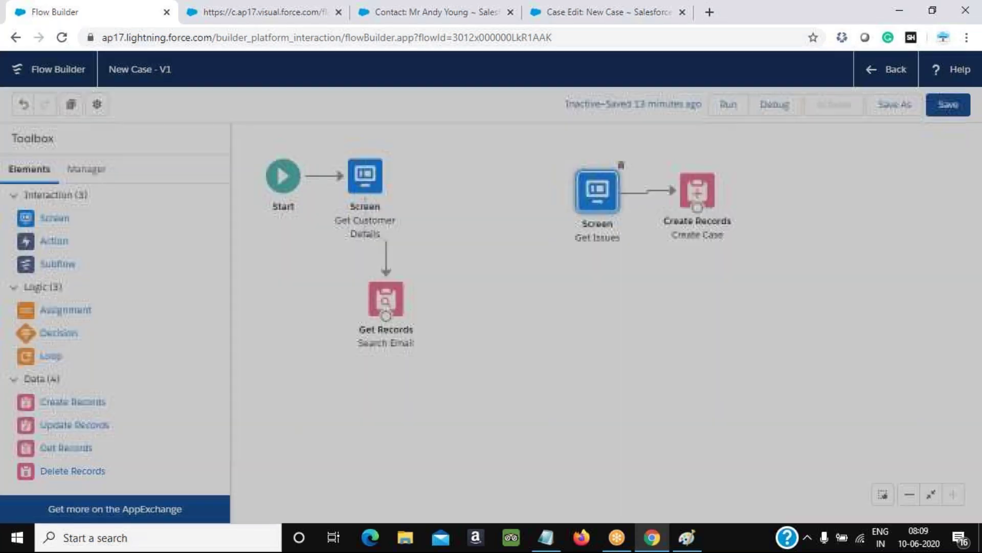
Add a third field mapping to the Search Email lookup for the contact's Email field
{"action": "double_click", "coordinate": [392, 311]}
{"action": "scroll", "coordinate": [386, 346], "scroll_direction": "down", "scroll_amount": 10}
{"action": "left_click", "coordinate": [235, 406]}
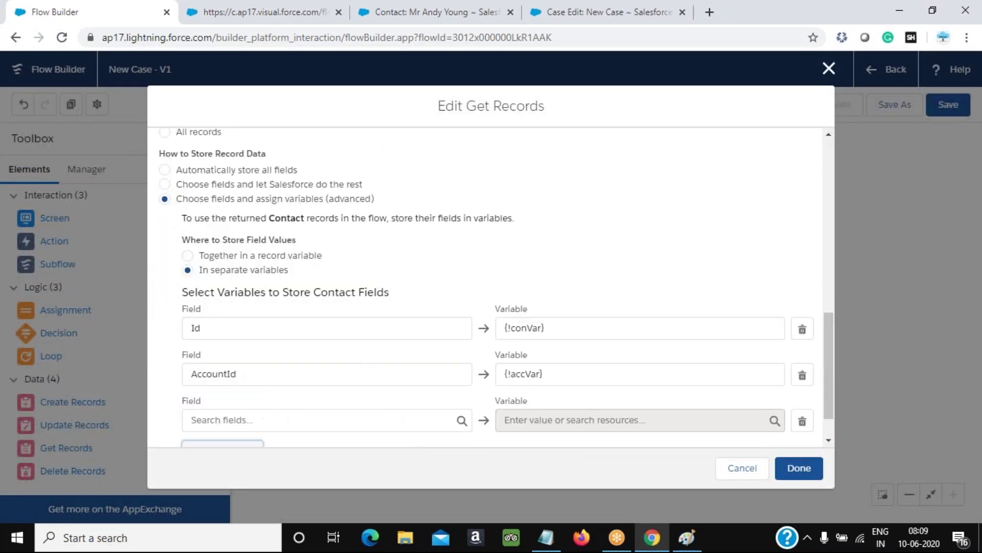
{"action": "left_click", "coordinate": [274, 429]}
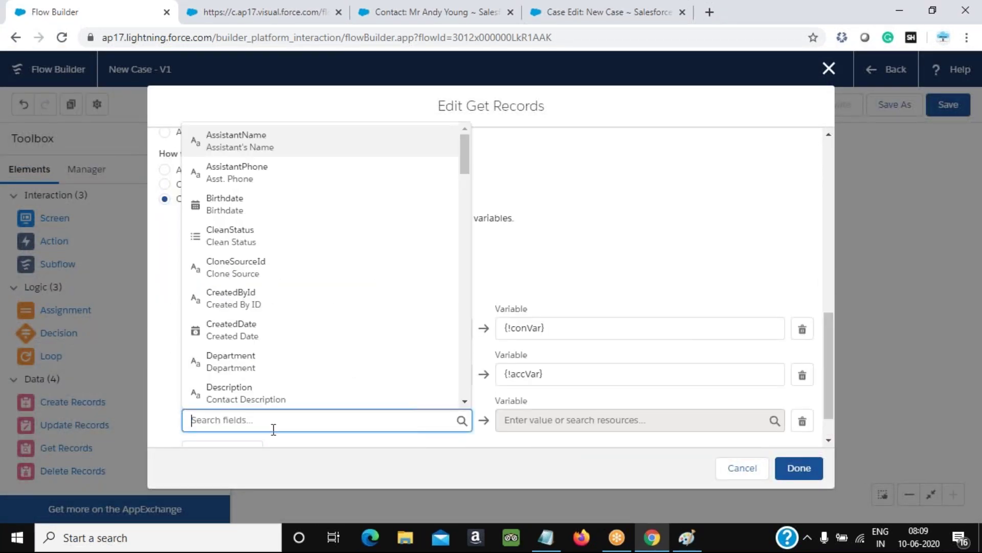
{"action": "type", "text": "email"}
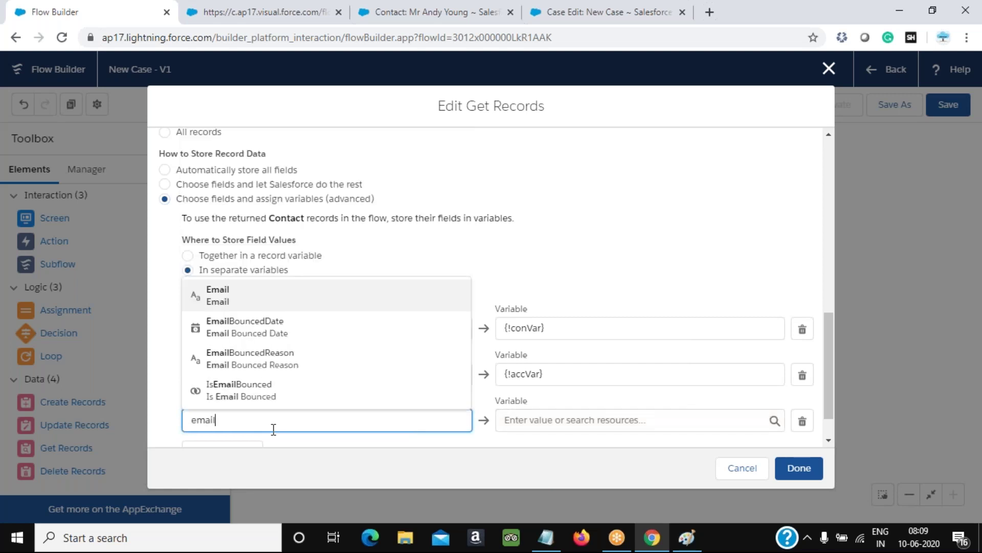
{"action": "key", "text": "Return"}
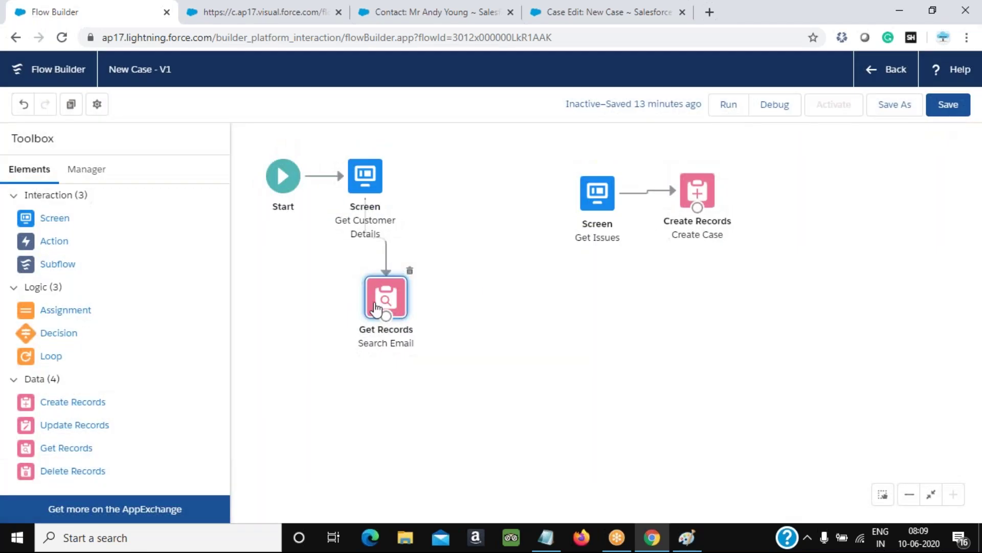
{"action": "double_click", "coordinate": [379, 310]}
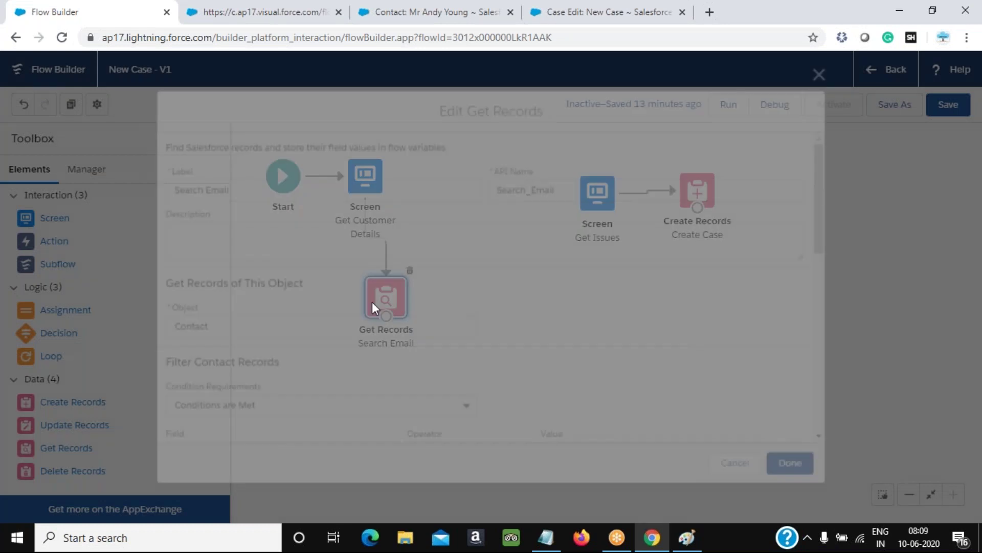
{"action": "scroll", "coordinate": [383, 332], "scroll_direction": "down", "scroll_amount": 10}
{"action": "left_click", "coordinate": [229, 407]}
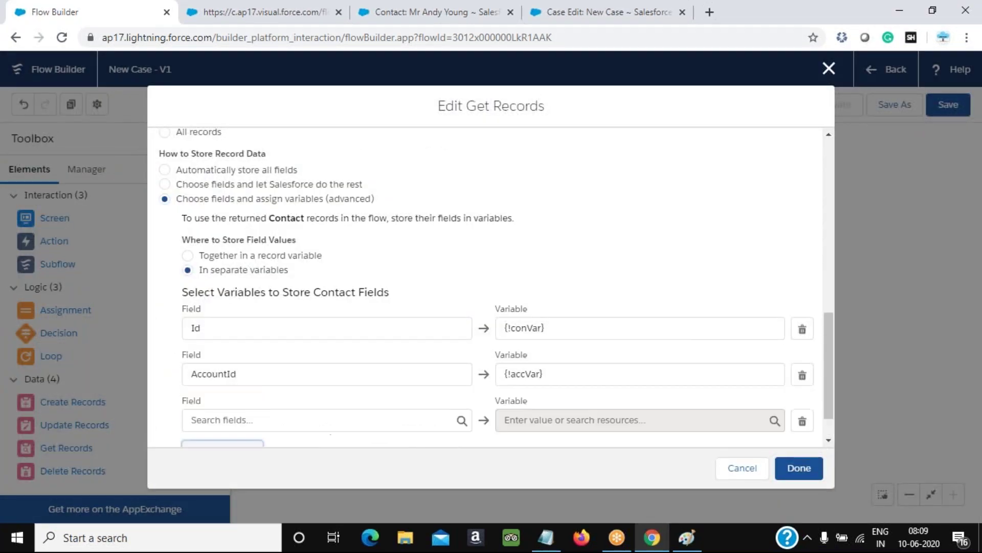
{"action": "left_click", "coordinate": [258, 421]}
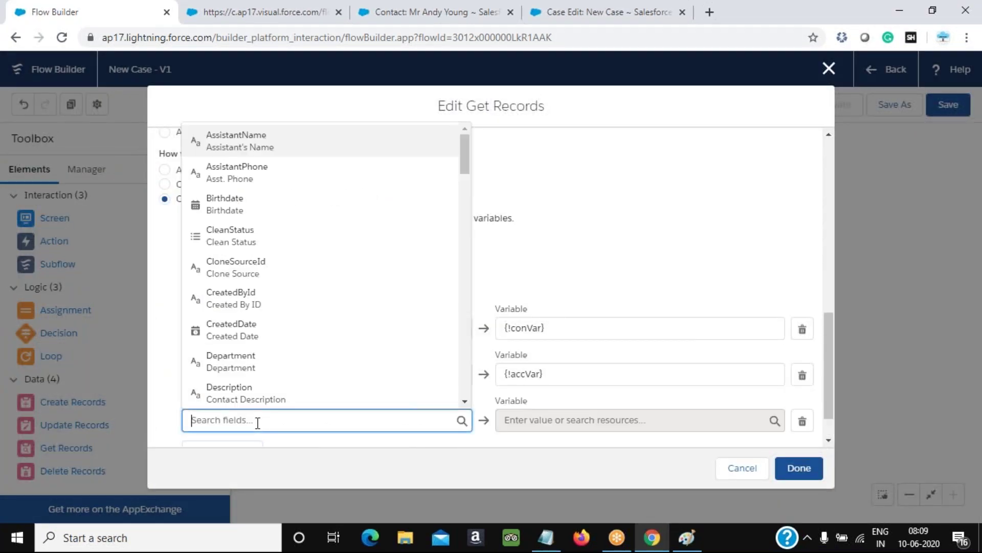
{"action": "type", "text": "email"}
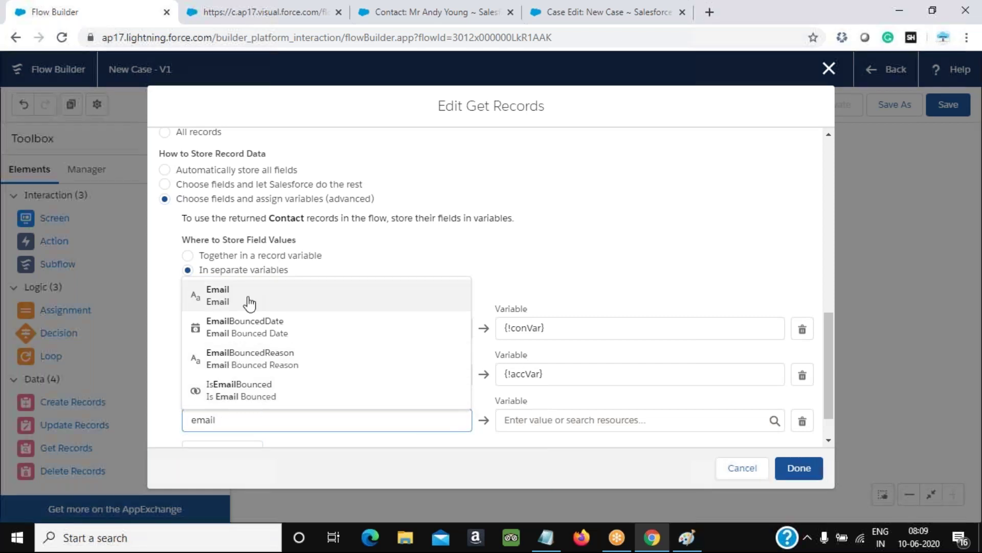
{"action": "left_click", "coordinate": [250, 303]}
Store Email in a new Text variable named emailVar and save the lookup
{"action": "left_click", "coordinate": [543, 420]}
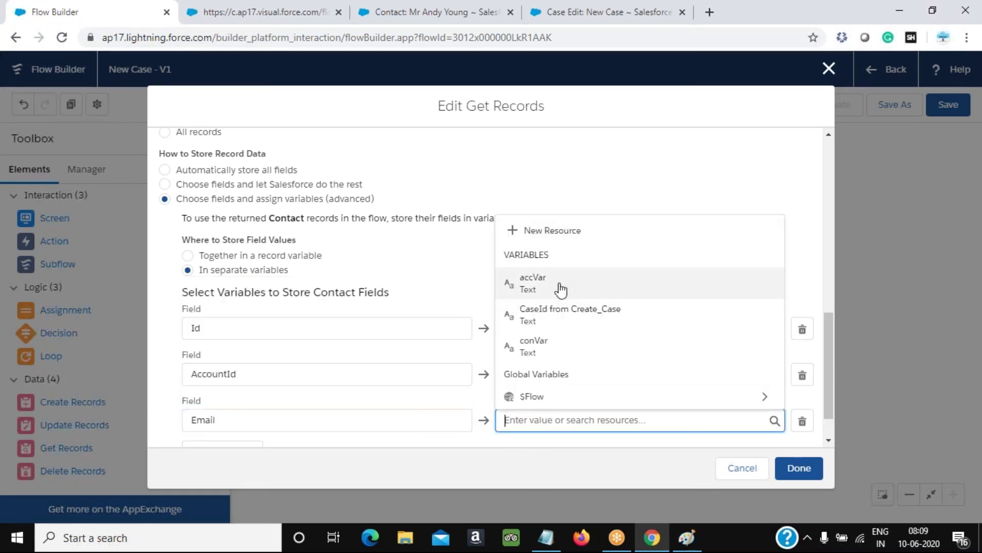
{"action": "left_click", "coordinate": [572, 229]}
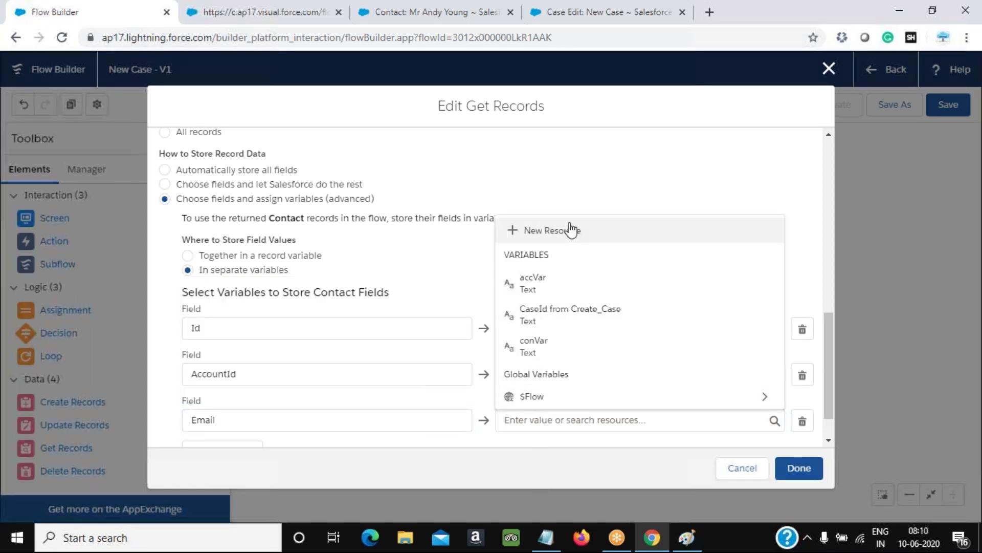
{"action": "left_click", "coordinate": [235, 238]}
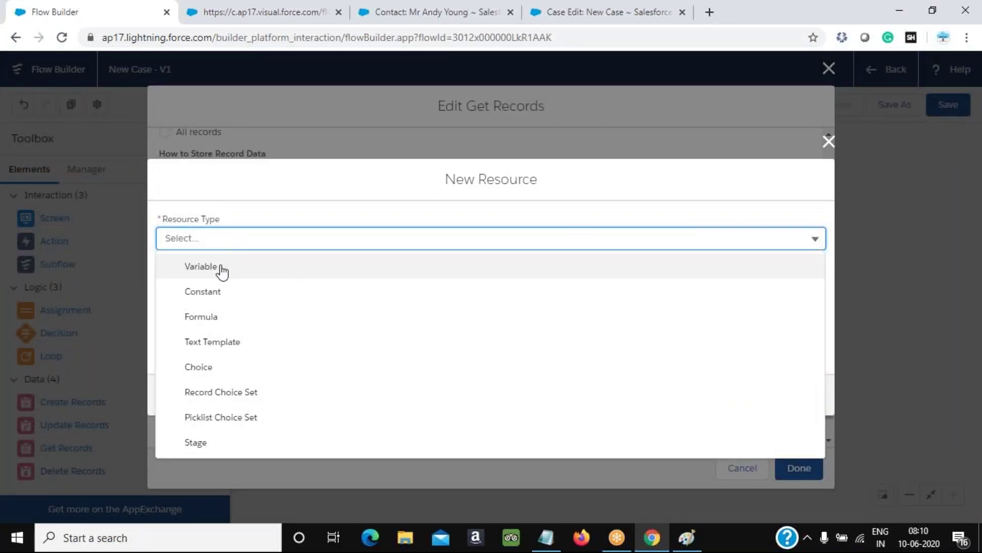
{"action": "left_click", "coordinate": [220, 270]}
{"action": "left_click", "coordinate": [222, 268]}
{"action": "type", "text": "emailVar"}
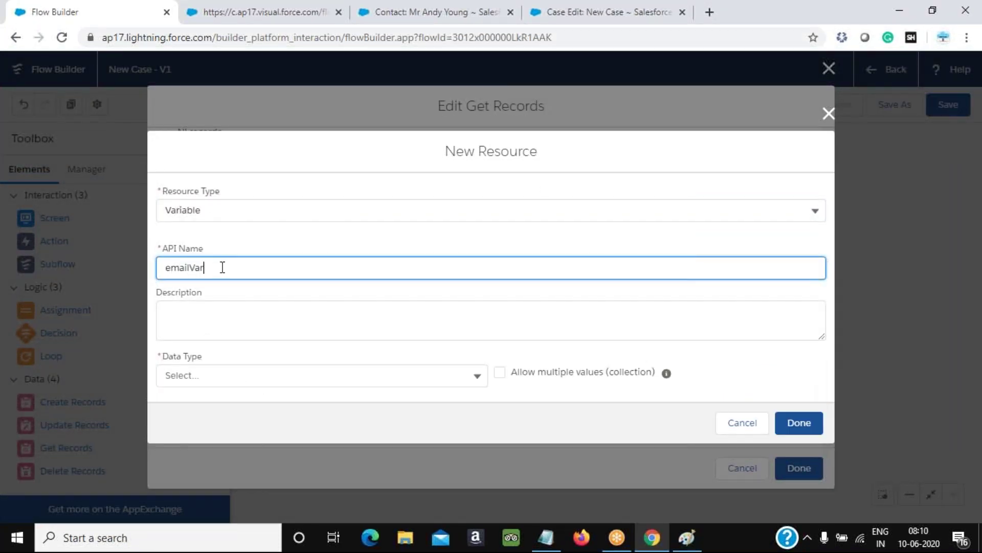
{"action": "left_click", "coordinate": [269, 375]}
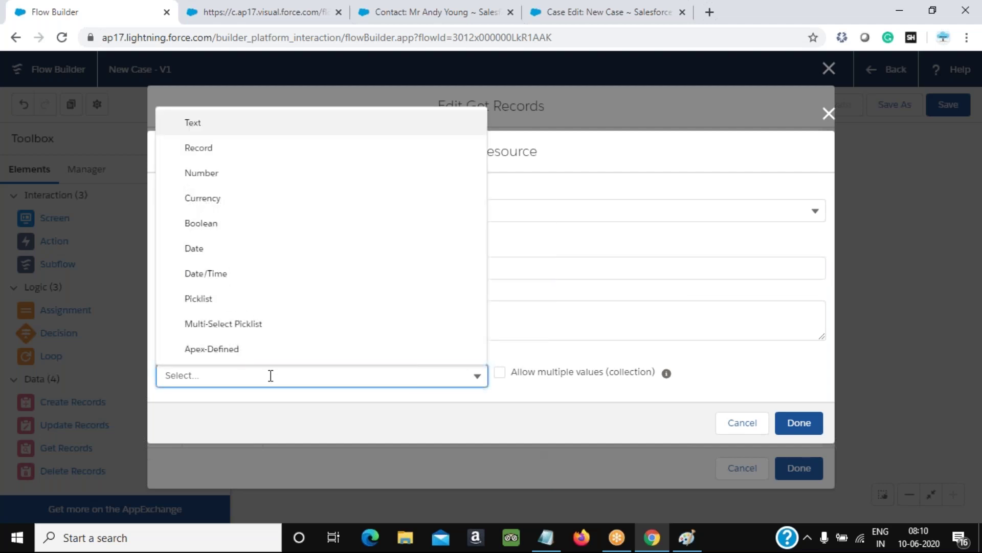
{"action": "left_click", "coordinate": [216, 127]}
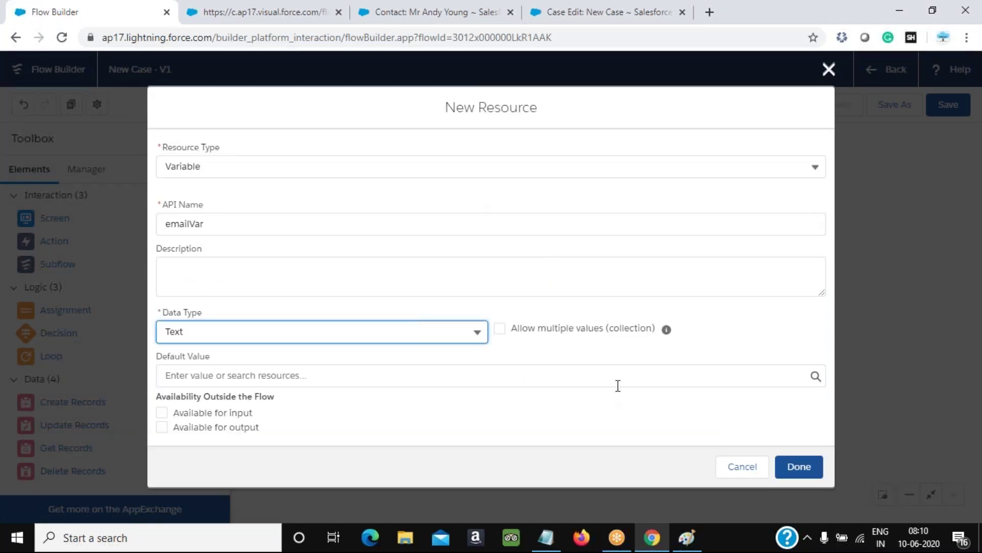
{"action": "left_click", "coordinate": [797, 467]}
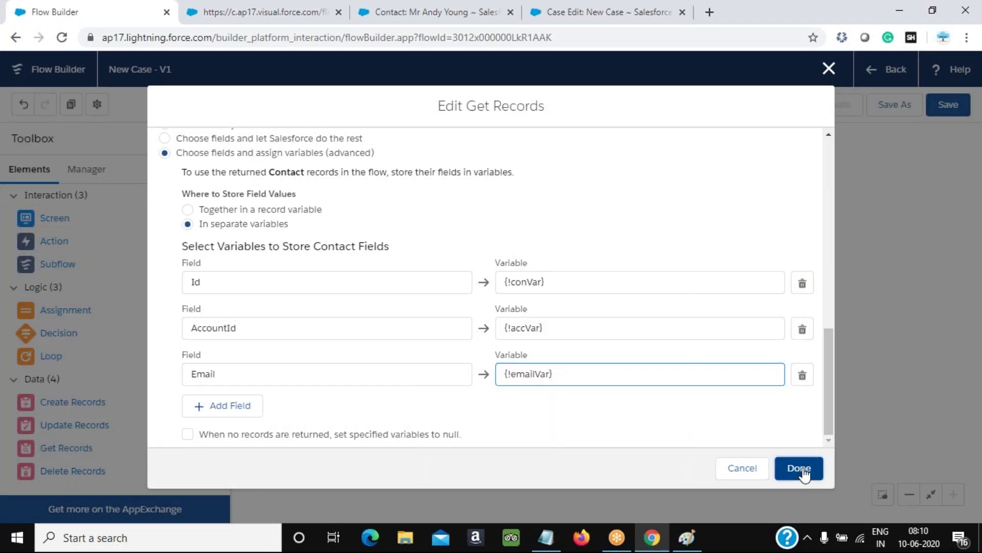
{"action": "left_click", "coordinate": [801, 467]}
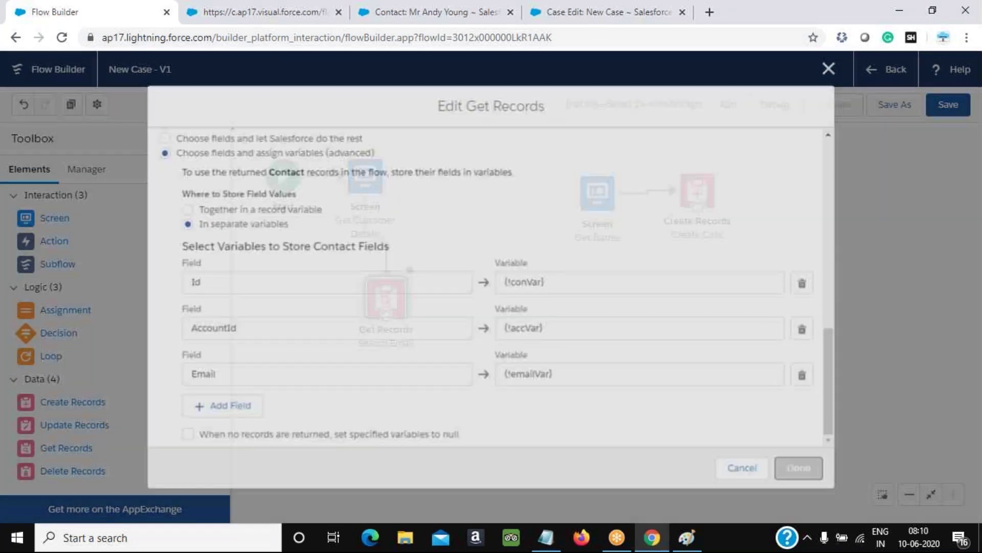
Add a Decision labelled 'Decision to GO' with a first outcome named Email Found
{"action": "left_click_drag", "start_coordinate": [60, 336], "coordinate": [476, 322]}
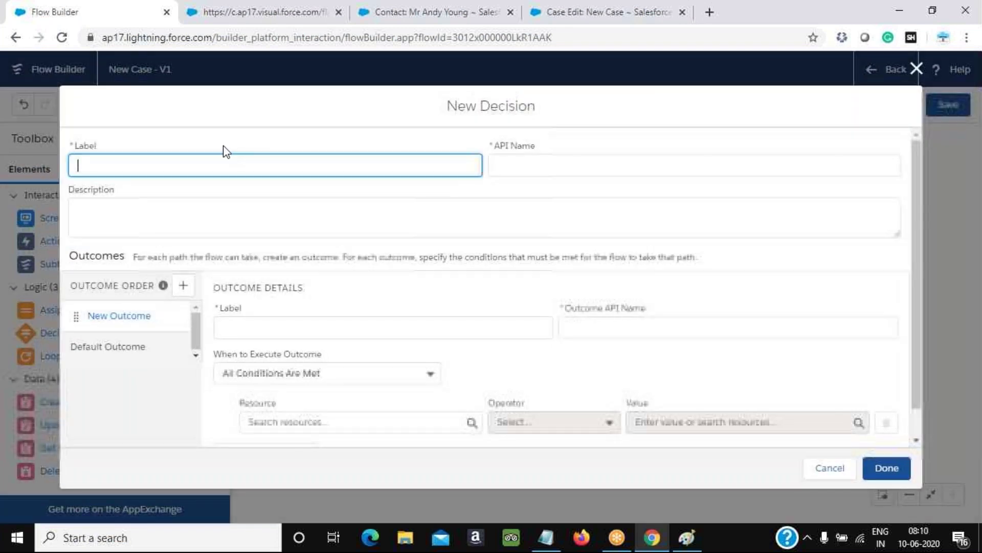
{"action": "type", "text": "Decisi"}
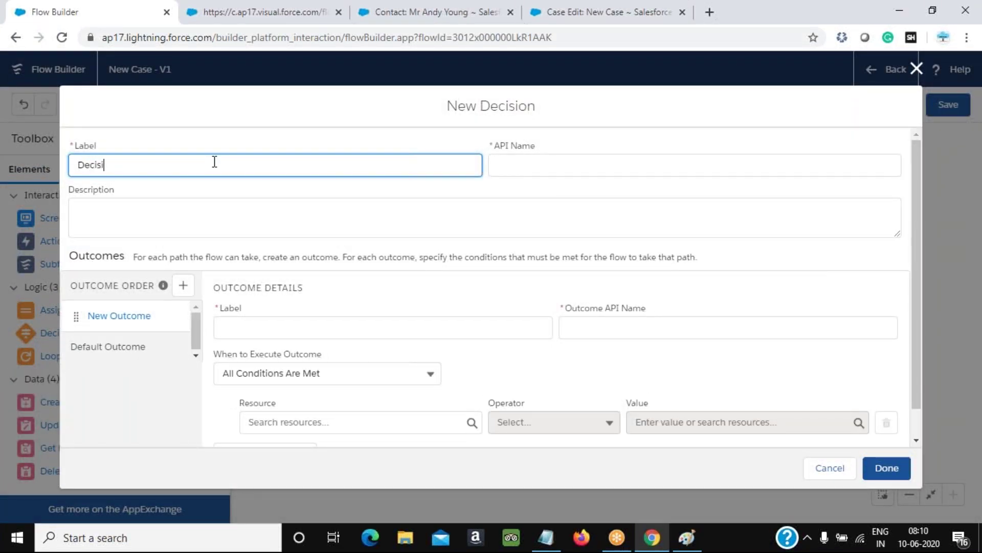
{"action": "type", "text": "on to GP"}
{"action": "key", "text": "BackSpace"}
{"action": "key", "text": "Tab"}
{"action": "scroll", "coordinate": [320, 272], "scroll_direction": "down", "scroll_amount": 1}
{"action": "left_click", "coordinate": [257, 290]}
{"action": "type", "text": "Emakl"}
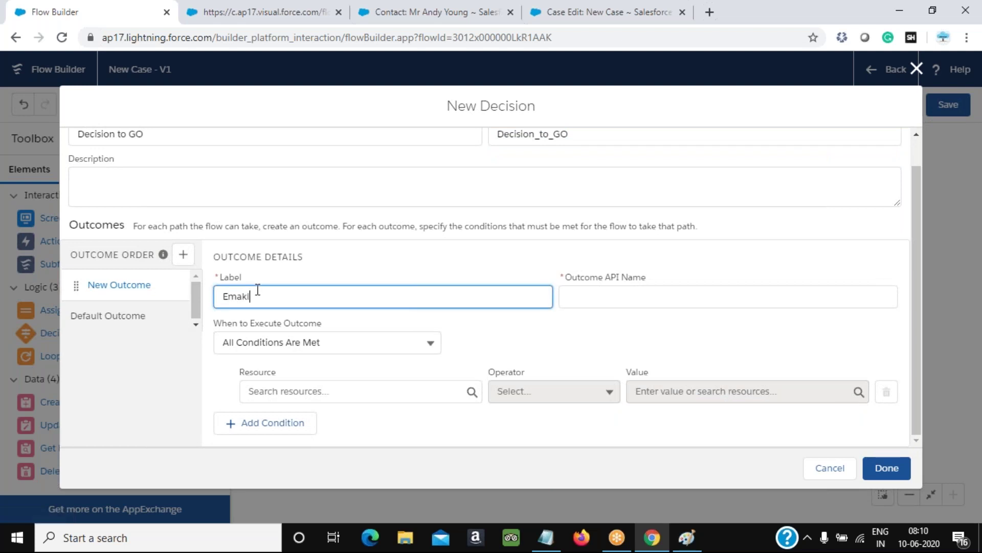
{"action": "key", "text": "BackSpace"}
{"action": "key", "text": "BackSpace"}
{"action": "type", "text": "il Found"}
{"action": "key", "text": "Tab"}
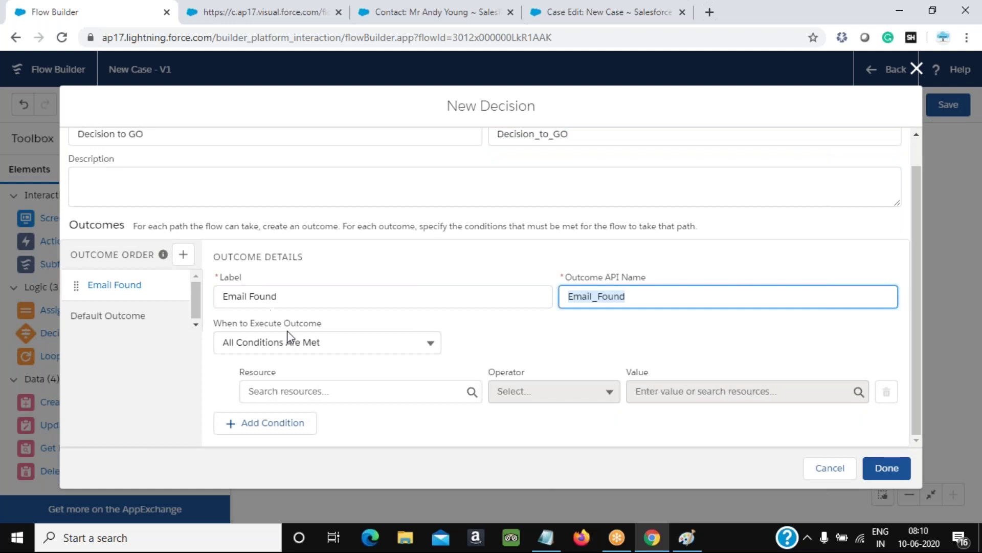
Give Email Found the condition {!Email} Equals {!emailVar} and save the decision
{"action": "left_click", "coordinate": [321, 388]}
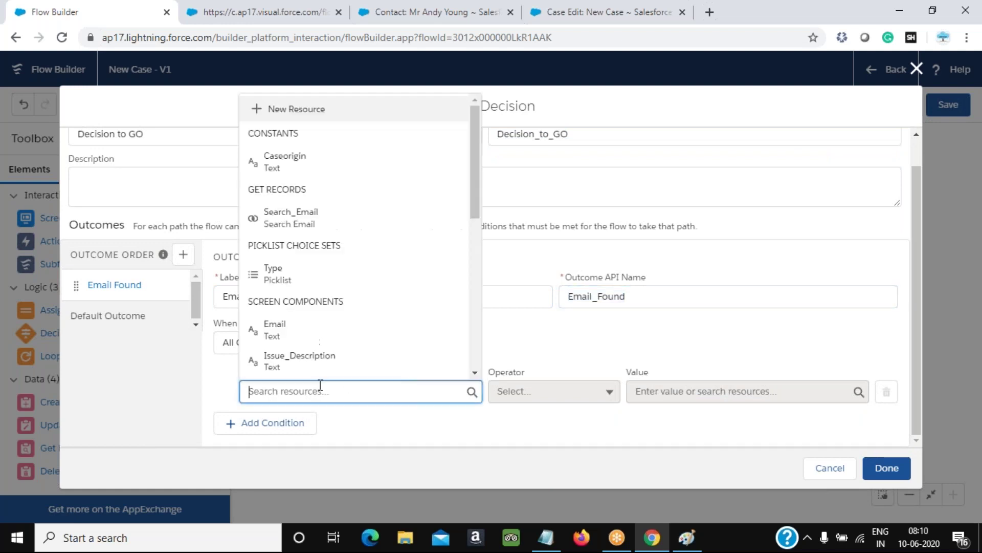
{"action": "left_click", "coordinate": [299, 333]}
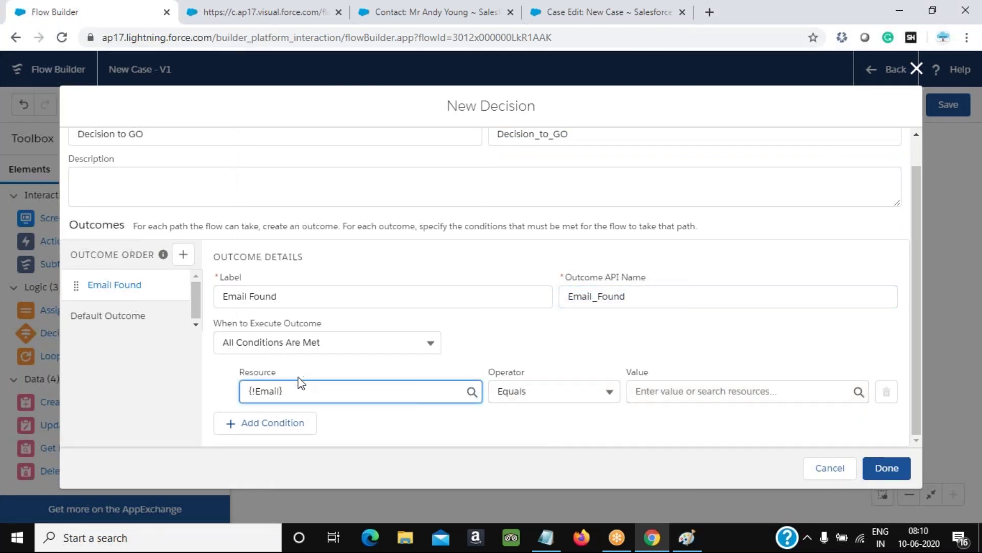
{"action": "left_click", "coordinate": [683, 394]}
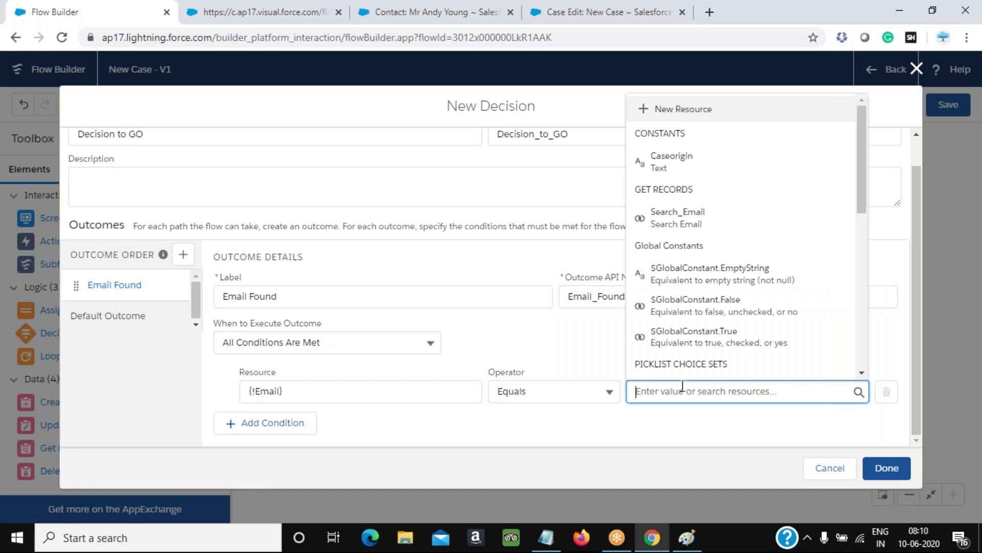
{"action": "scroll", "coordinate": [727, 333], "scroll_direction": "down", "scroll_amount": 4}
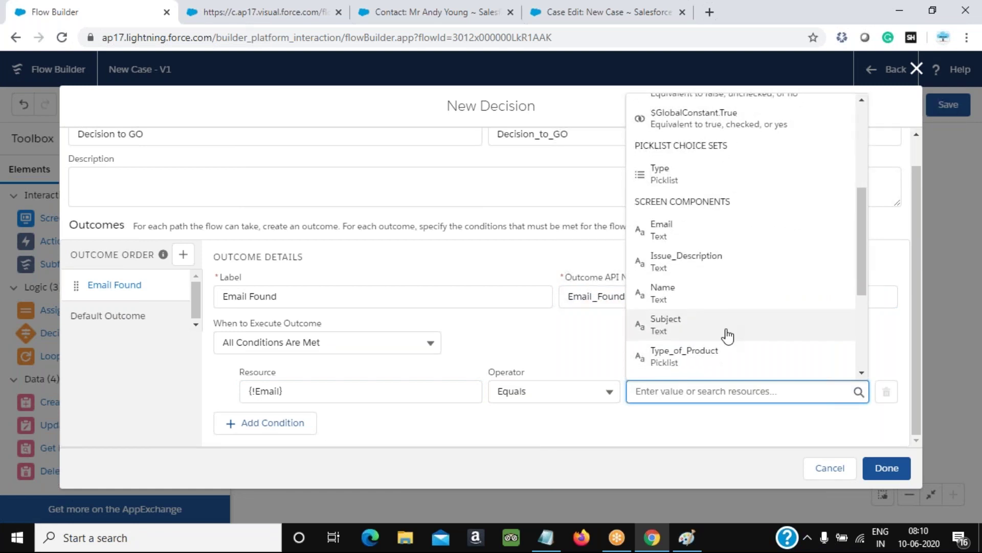
{"action": "scroll", "coordinate": [726, 335], "scroll_direction": "down", "scroll_amount": 4}
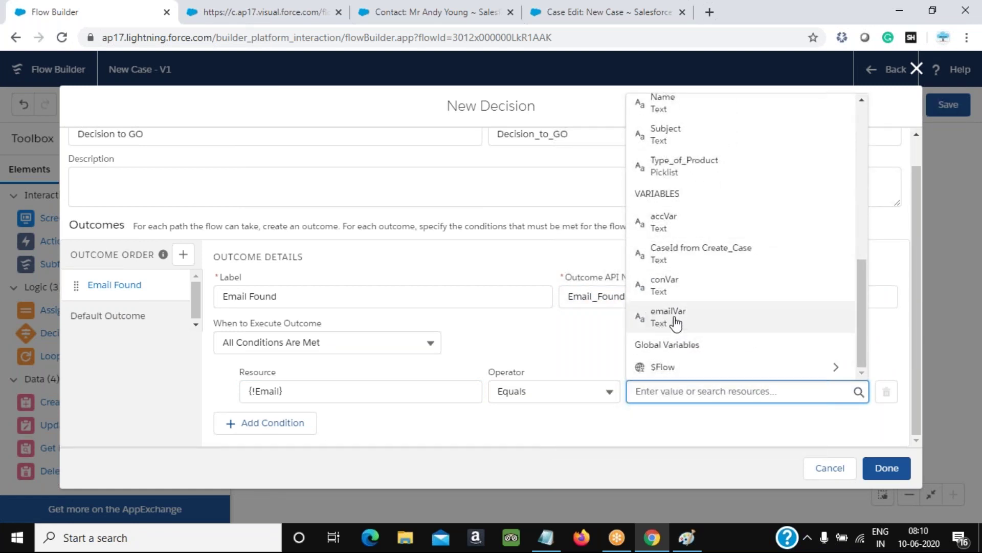
{"action": "left_click", "coordinate": [677, 322]}
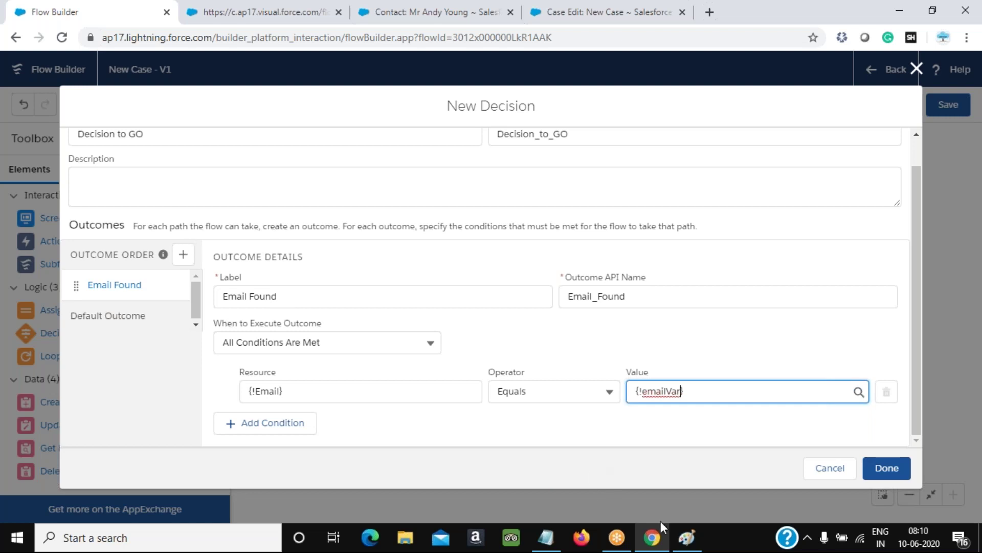
{"action": "left_click", "coordinate": [687, 537]}
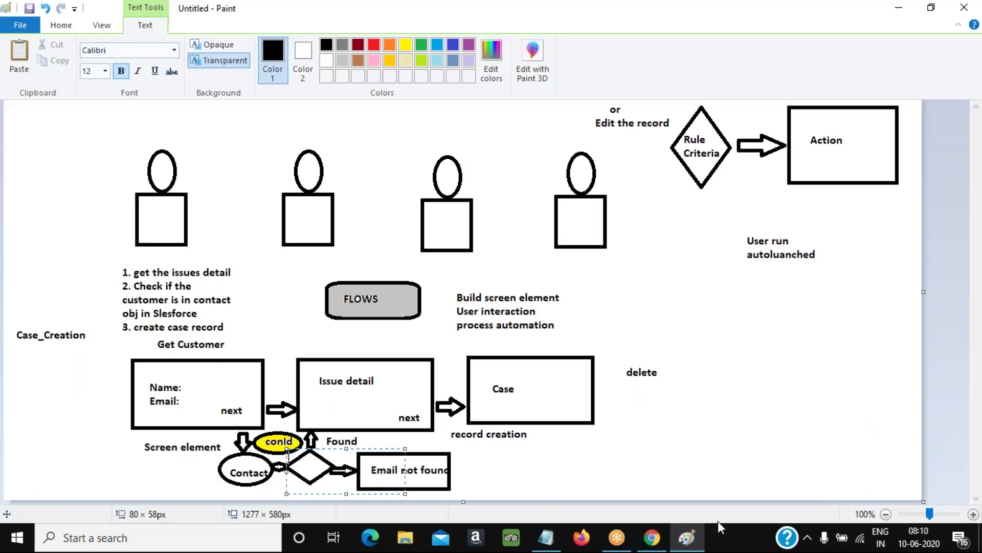
{"action": "left_click", "coordinate": [687, 537]}
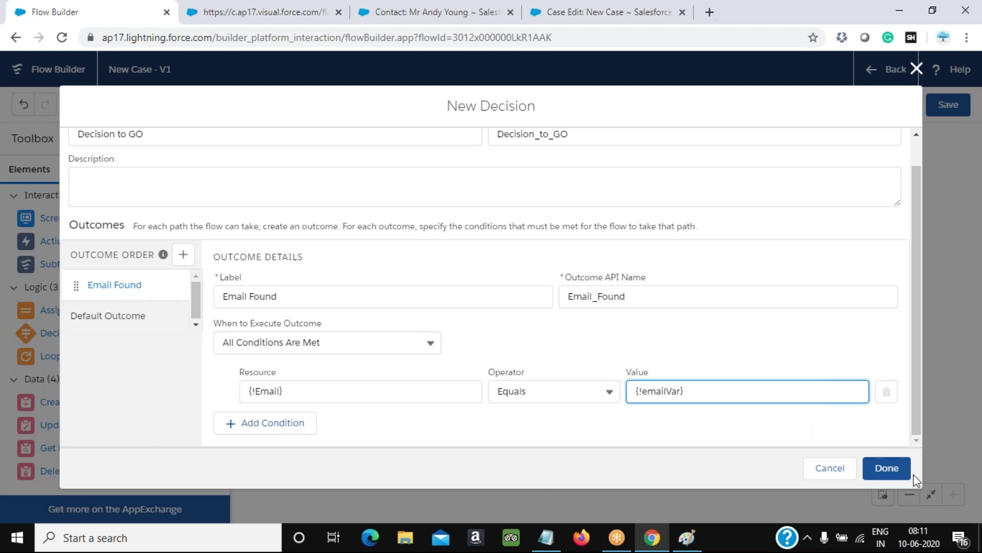
{"action": "left_click", "coordinate": [887, 468]}
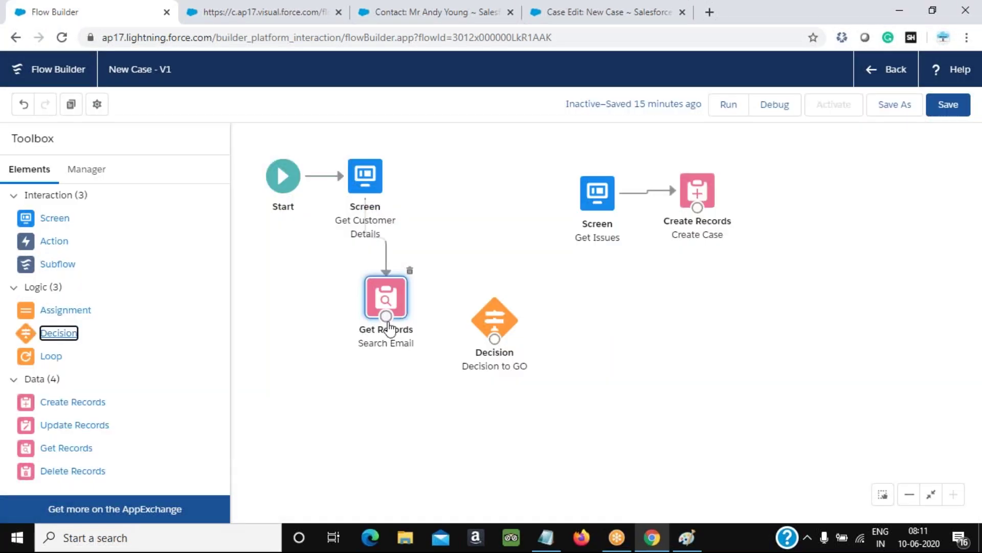
Connect Search Email to Decision to GO, and its Email Found outcome to Get Issues
{"action": "left_click_drag", "start_coordinate": [386, 316], "coordinate": [599, 200]}
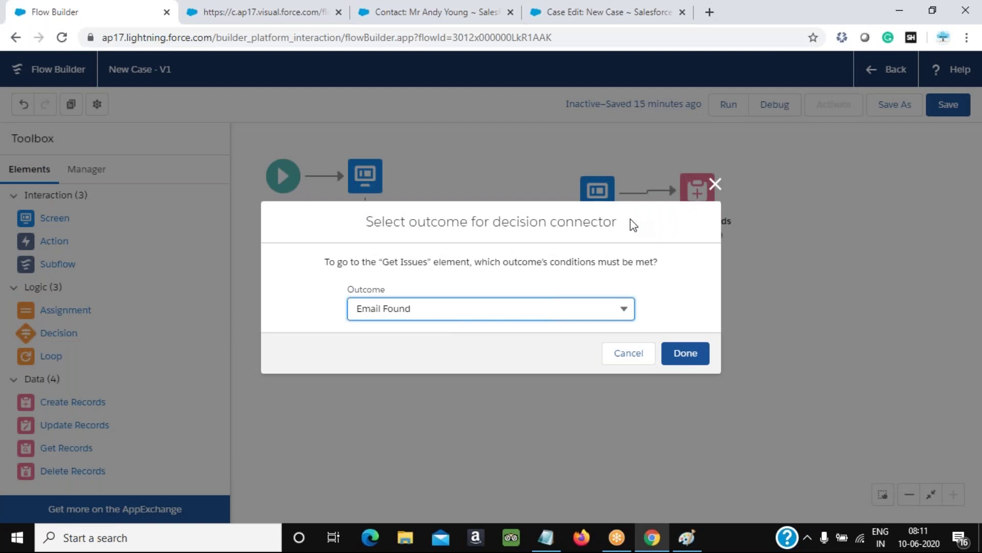
{"action": "left_click", "coordinate": [715, 184]}
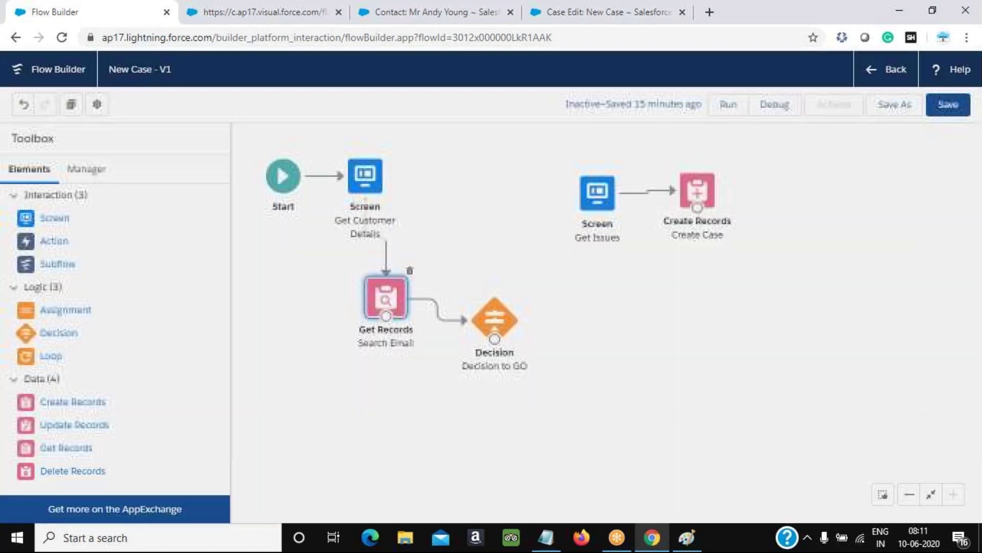
{"action": "left_click_drag", "start_coordinate": [494, 339], "coordinate": [591, 207]}
{"action": "left_click", "coordinate": [392, 309]}
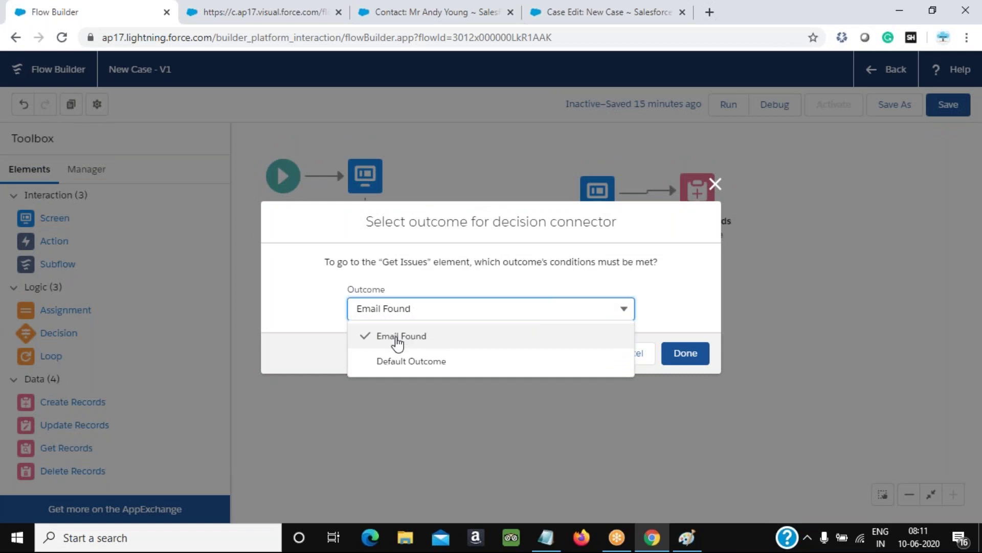
{"action": "left_click", "coordinate": [685, 358]}
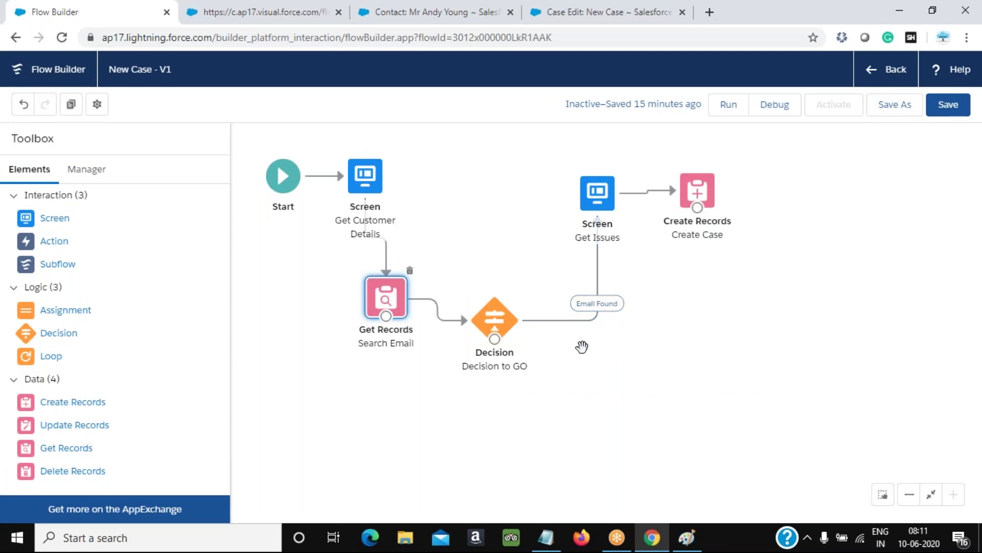
{"action": "left_click", "coordinate": [673, 539]}
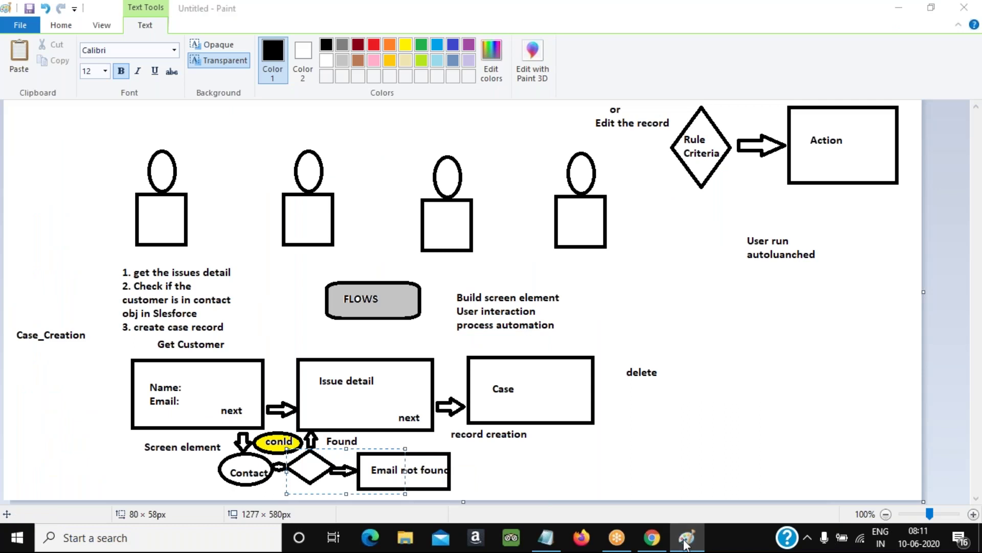
Add a new screen to the flow, first labelled 'Wind up'
{"action": "left_click", "coordinate": [687, 542]}
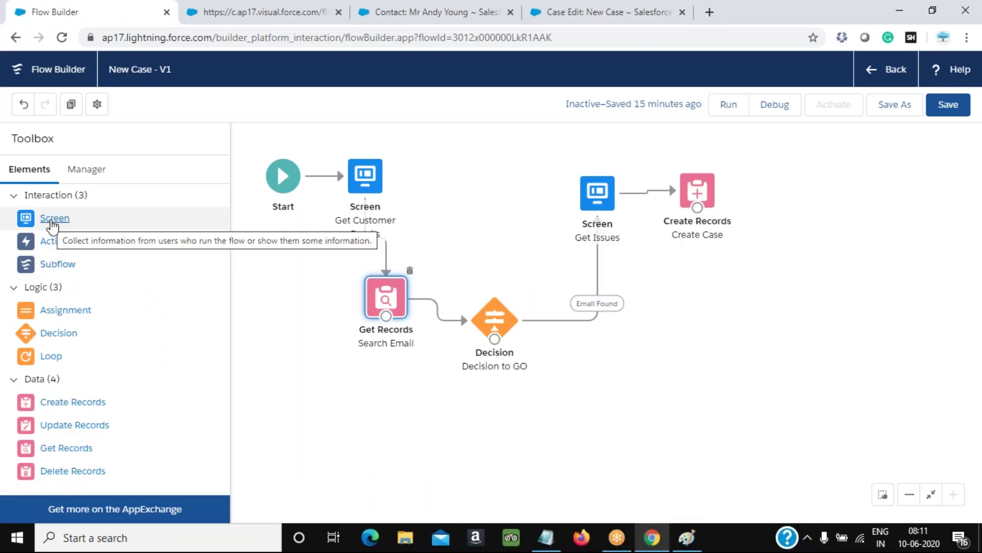
{"action": "left_click_drag", "start_coordinate": [53, 224], "coordinate": [505, 415]}
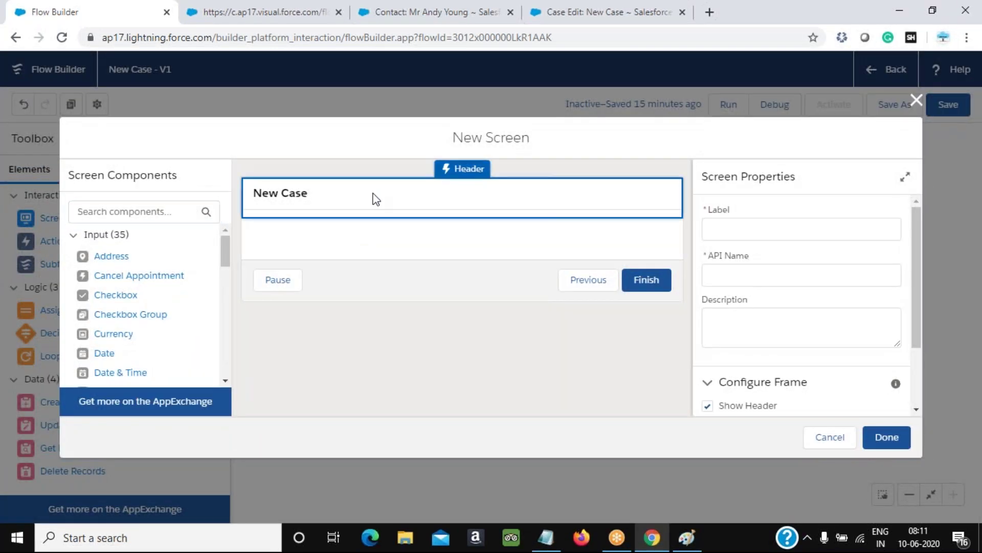
{"action": "left_click", "coordinate": [917, 100]}
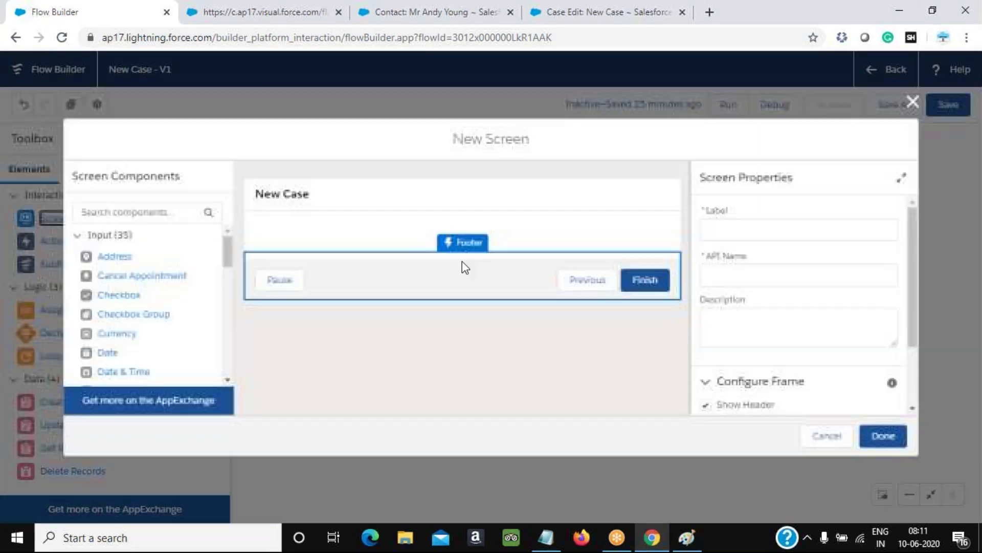
{"action": "left_click", "coordinate": [760, 229]}
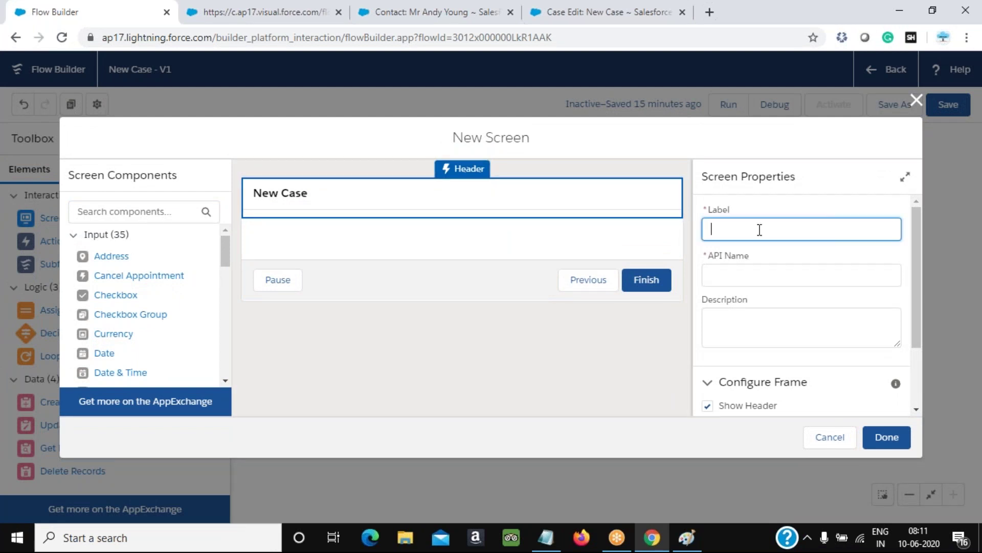
{"action": "type", "text": "Wind up"}
{"action": "key", "text": "Tab"}
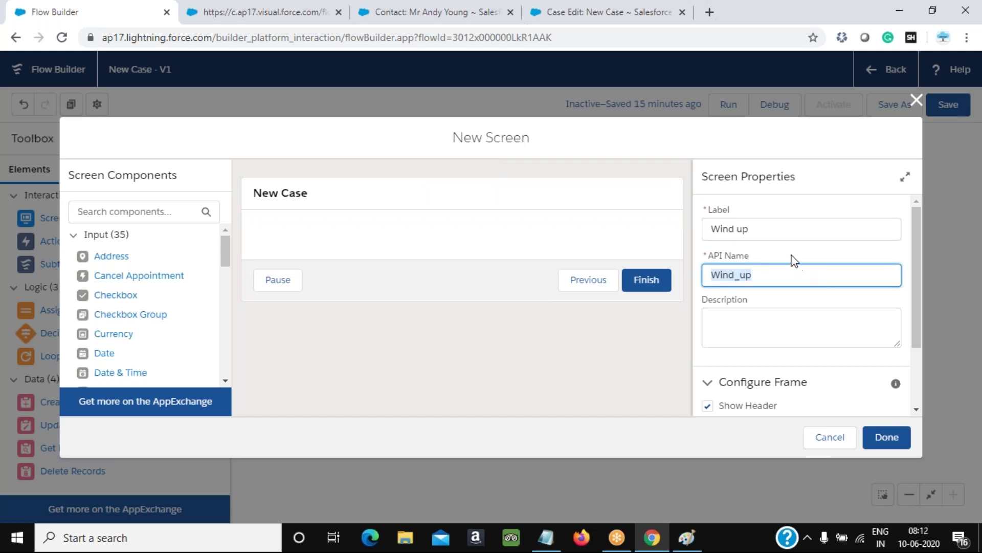
Relabel the screen 'Email NOT Matching' so its API name becomes Email_NOT_Matching
{"action": "key", "text": "shift+Tab"}
{"action": "key", "text": "BackSpace"}
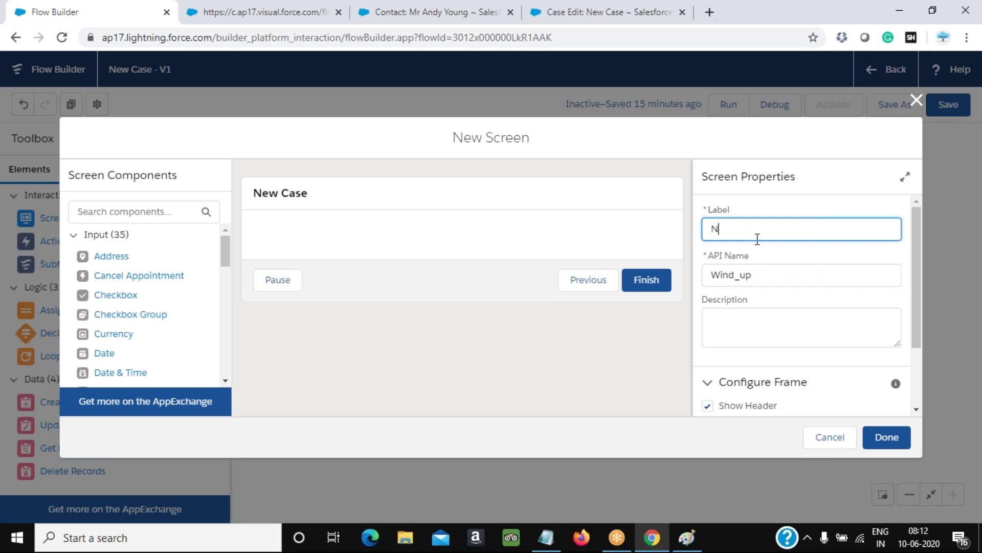
{"action": "type", "text": "Ema"}
{"action": "type", "text": "il NOT Mat"}
{"action": "type", "text": "chgi"}
{"action": "key", "text": "Tab"}
{"action": "key", "text": "BackSpace"}
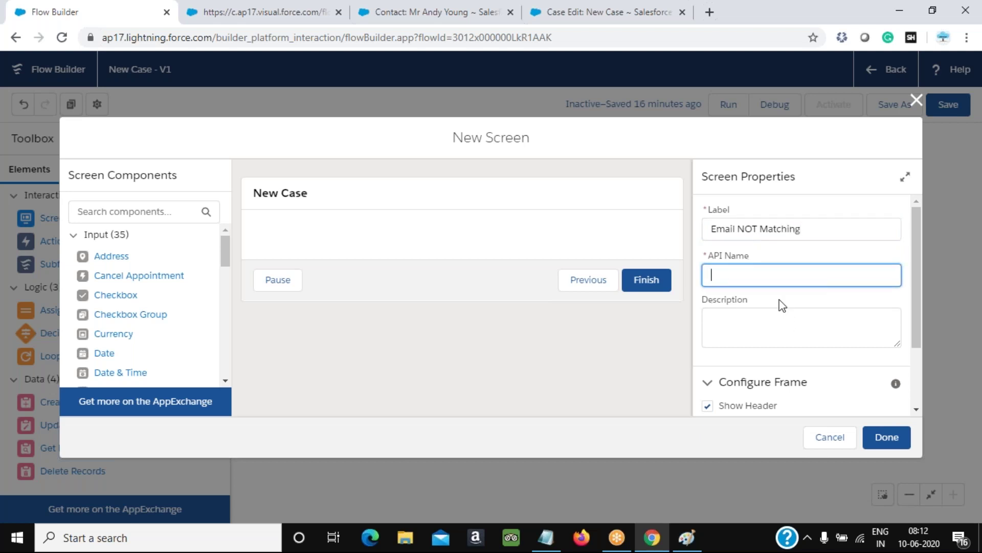
{"action": "key", "text": "shift+Tab"}
{"action": "key", "text": "Tab"}
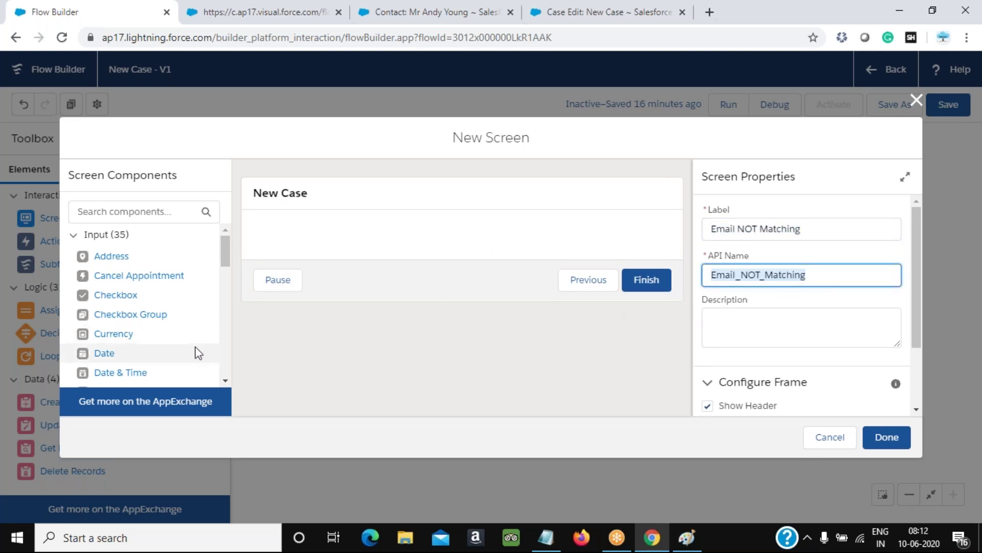
{"action": "scroll", "coordinate": [198, 353], "scroll_direction": "down", "scroll_amount": 2}
{"action": "scroll", "coordinate": [197, 352], "scroll_direction": "down", "scroll_amount": 10}
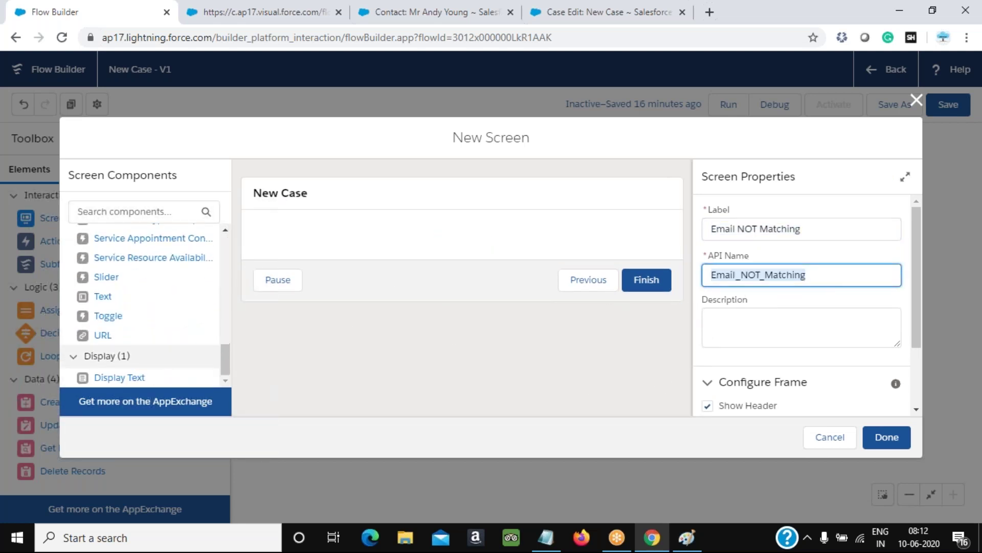
Add a Display Text component with API name EmailNotMatching to the screen
{"action": "left_click_drag", "start_coordinate": [118, 376], "coordinate": [510, 235]}
{"action": "left_click", "coordinate": [737, 236]}
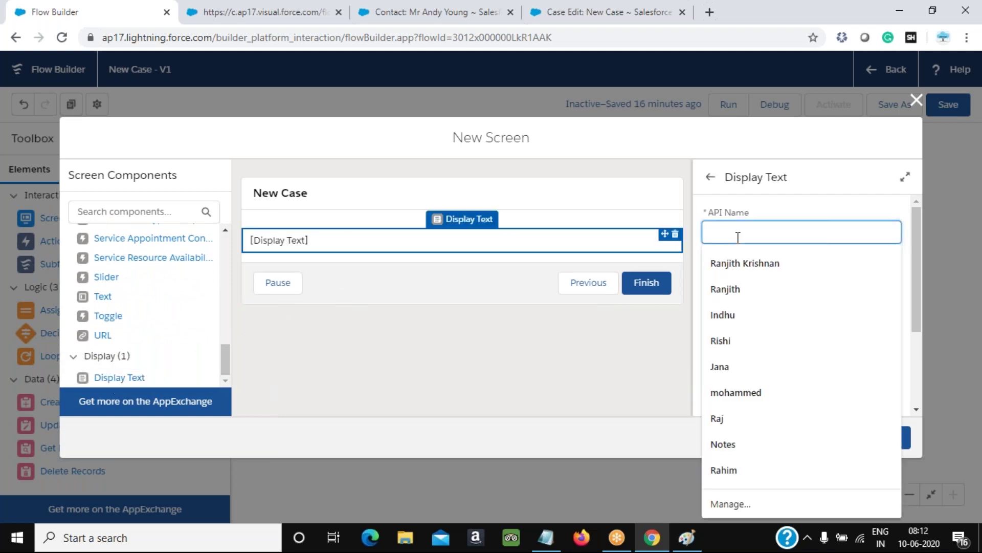
{"action": "type", "text": "Display not"}
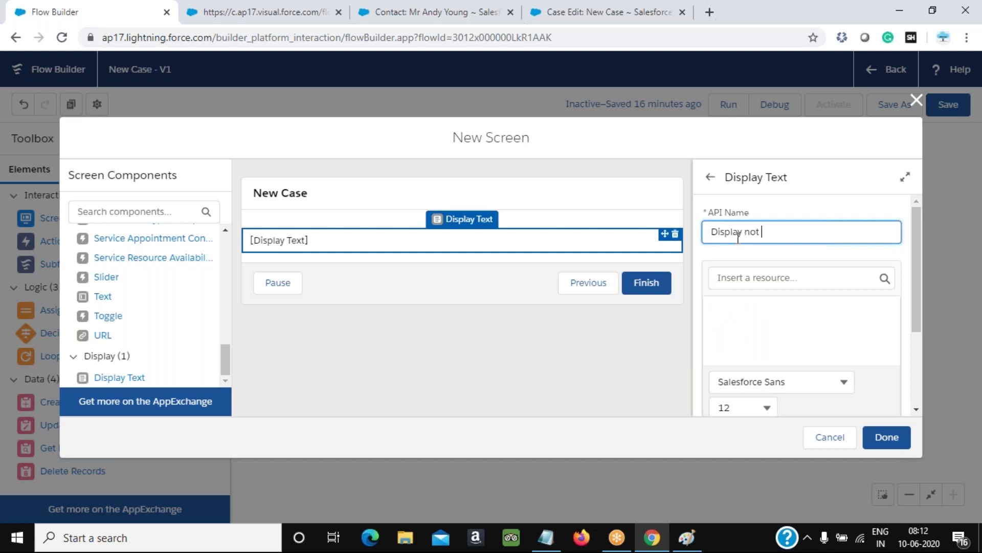
{"action": "key", "text": "BackSpace"}
{"action": "key", "text": "BackSpace"}
{"action": "key", "text": "BackSpace"}
{"action": "key", "text": "BackSpace"}
{"action": "key", "text": "BackSpace"}
{"action": "key", "text": "BackSpace"}
{"action": "key", "text": "BackSpace"}
{"action": "key", "text": "BackSpace"}
{"action": "key", "text": "BackSpace"}
{"action": "type", "text": "Email Not matchgin"}
{"action": "key", "text": "Tab"}
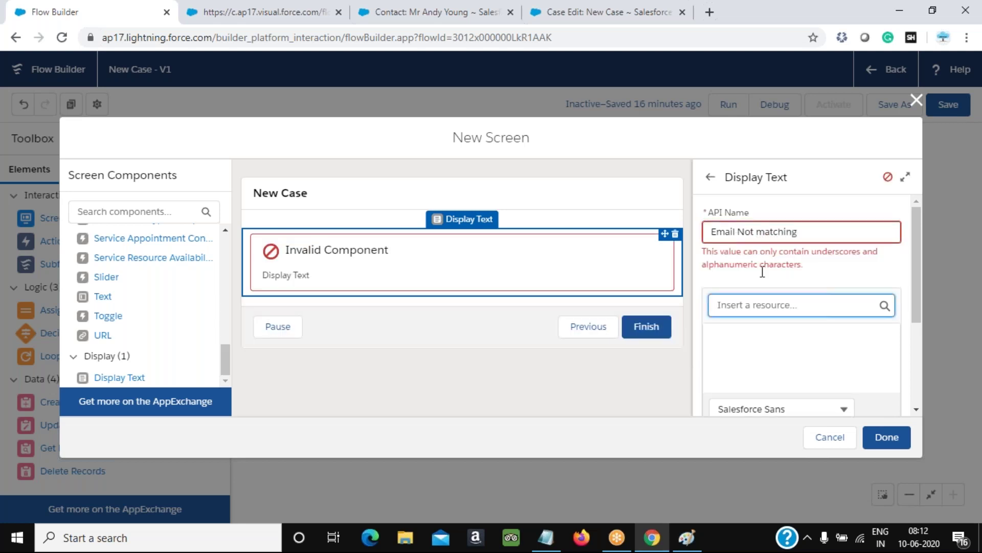
{"action": "left_click", "coordinate": [816, 239]}
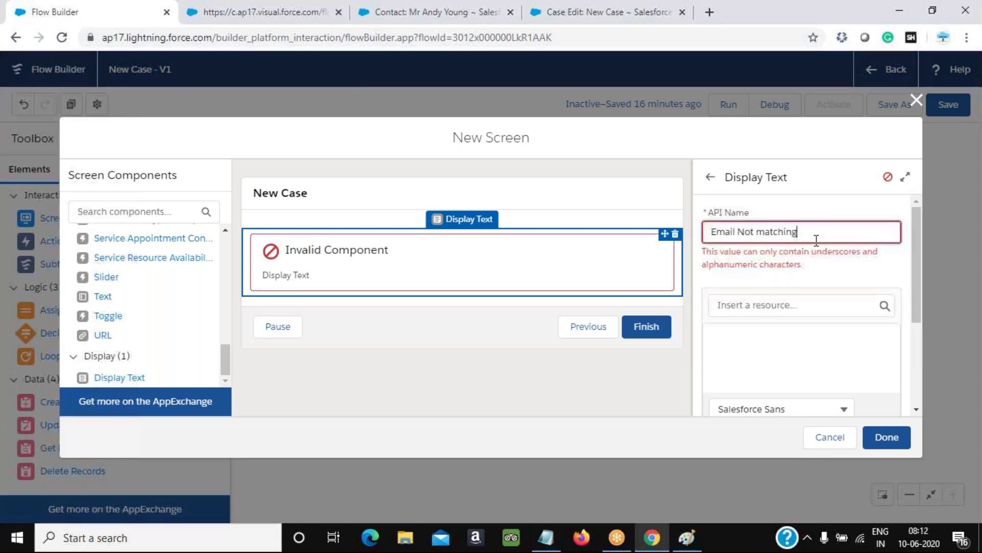
{"action": "left_click", "coordinate": [741, 233]}
{"action": "key", "text": "BackSpace"}
{"action": "key", "text": "End"}
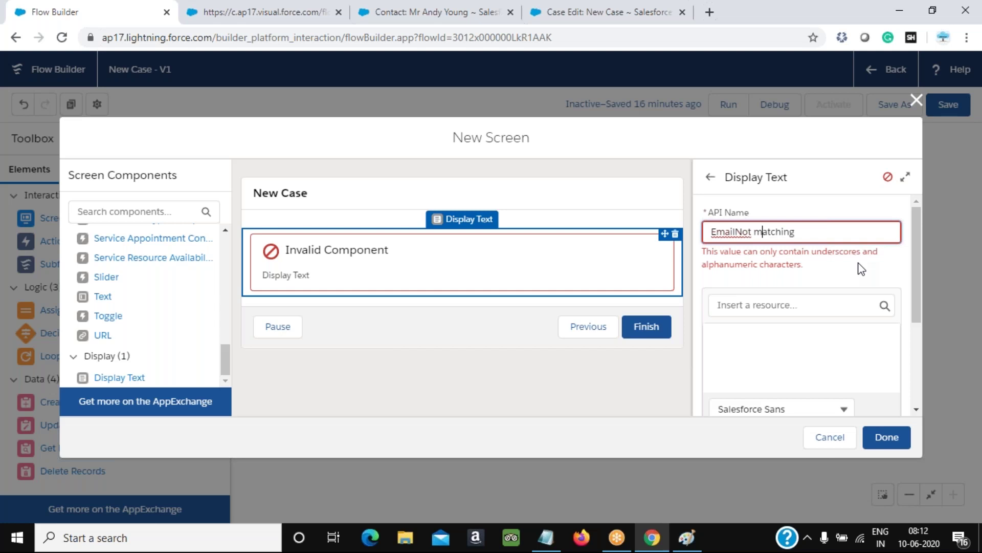
{"action": "key", "text": "BackSpace"}
{"action": "key", "text": "BackSpace"}
{"action": "type", "text": "M"}
{"action": "left_click", "coordinate": [843, 337]}
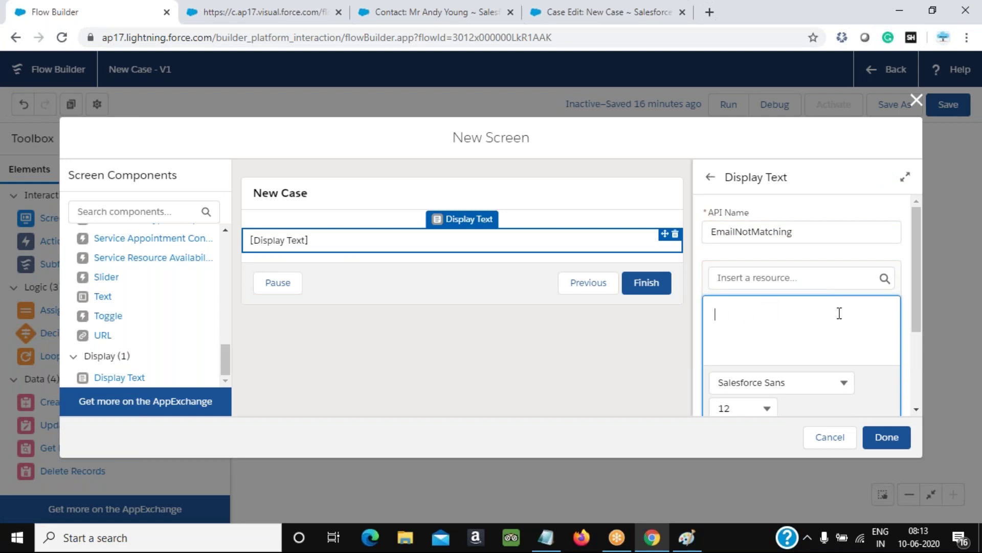
Make the message read '{!Email} not found in the system!' and save the screen
{"action": "left_click", "coordinate": [796, 280]}
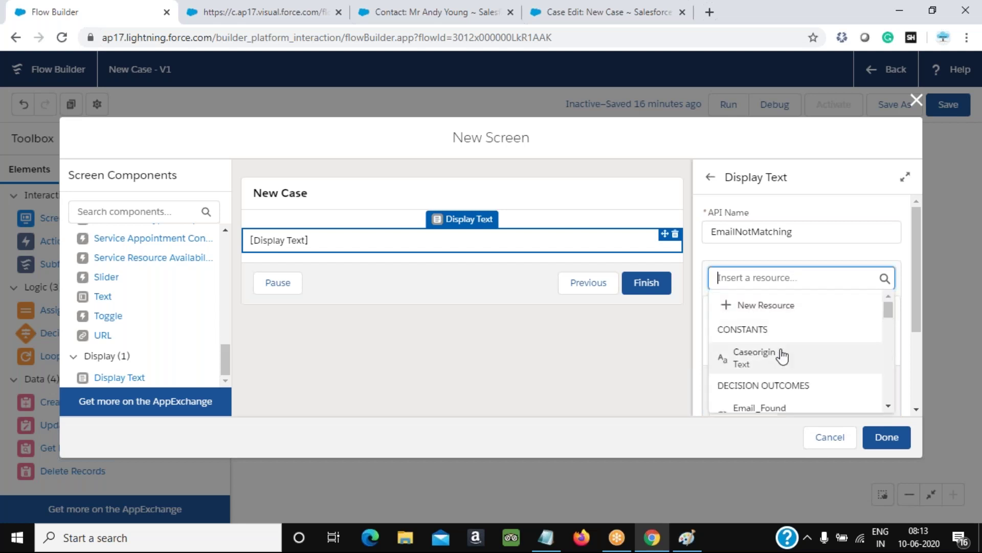
{"action": "left_click", "coordinate": [870, 231]}
{"action": "left_click", "coordinate": [793, 301]}
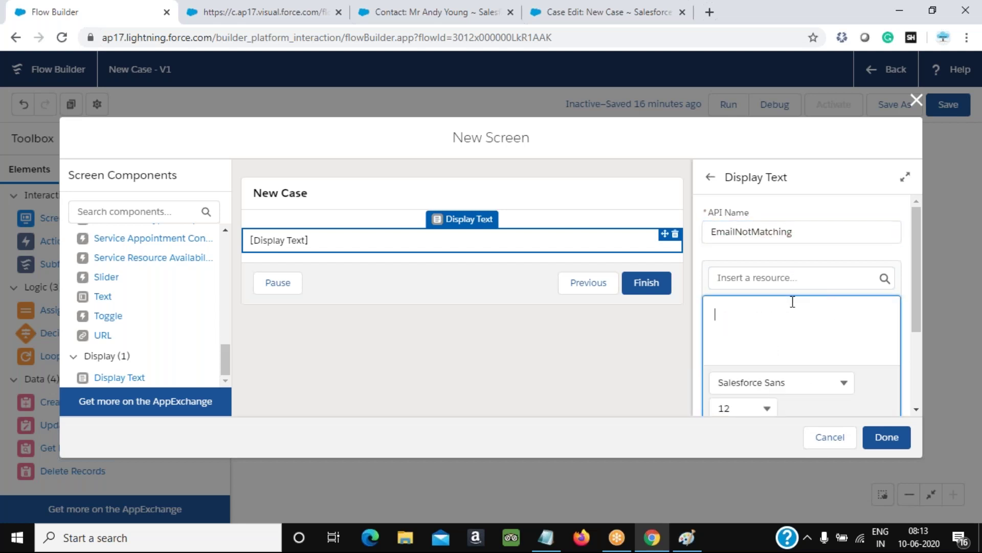
{"action": "type", "text": "Emaikl "}
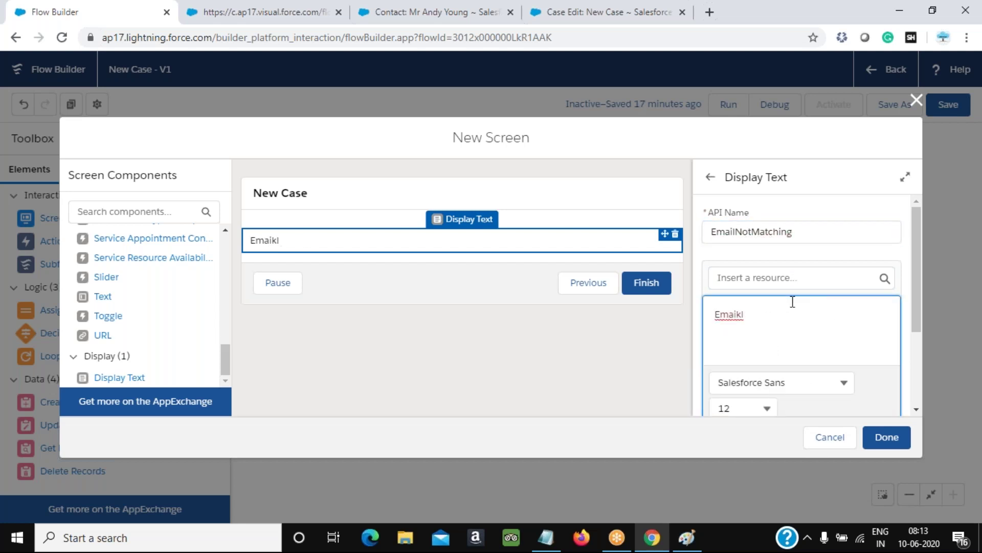
{"action": "type", "text": " given -"}
{"action": "left_click_drag", "start_coordinate": [771, 314], "coordinate": [684, 316]}
{"action": "key", "text": "BackSpace"}
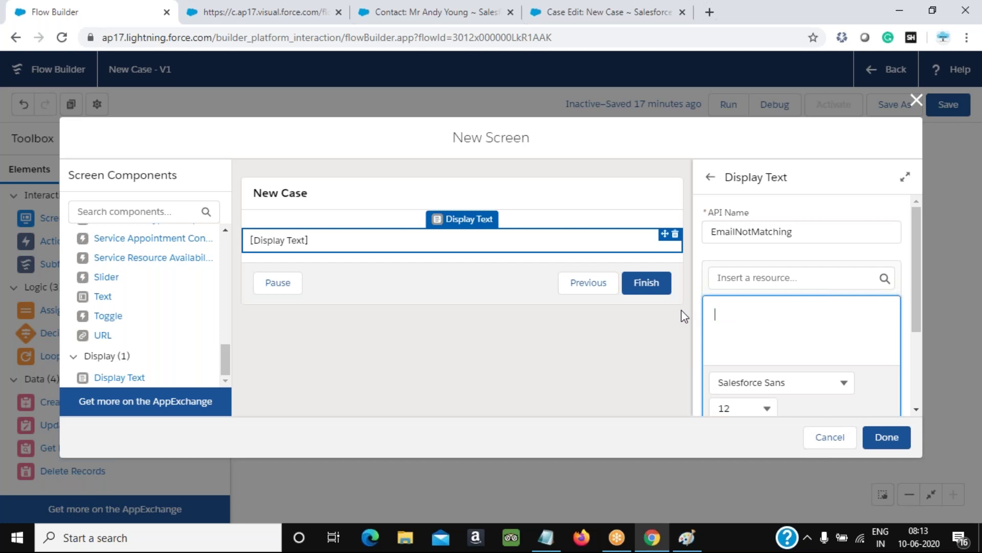
{"action": "left_click", "coordinate": [766, 281]}
{"action": "scroll", "coordinate": [792, 354], "scroll_direction": "down", "scroll_amount": 6}
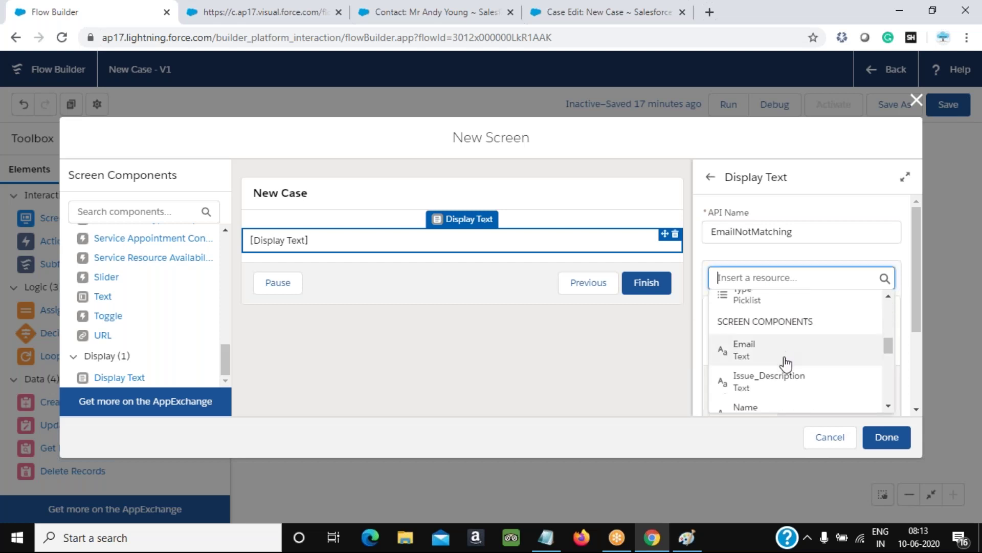
{"action": "left_click", "coordinate": [761, 346]}
{"action": "type", "text": "no"}
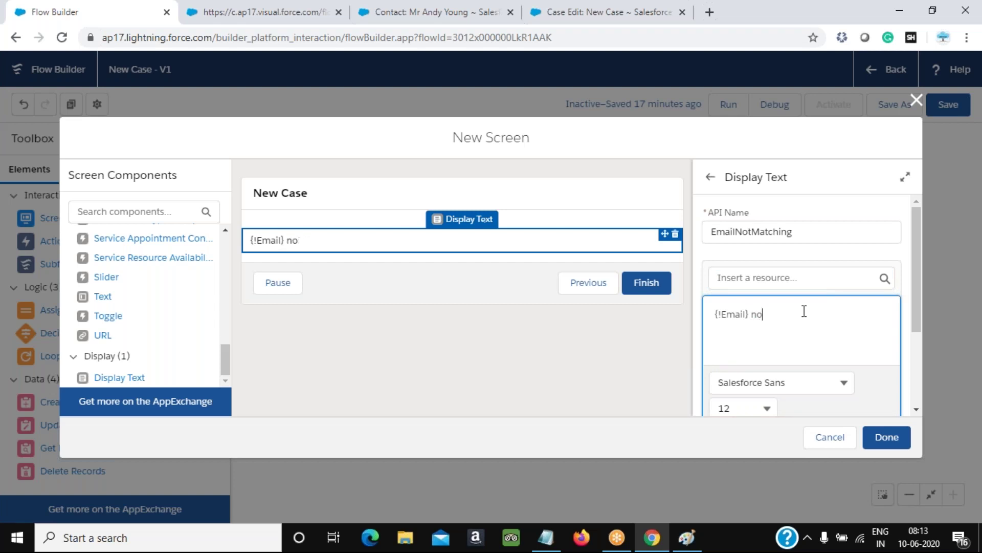
{"action": "type", "text": "kt f found in the sy"}
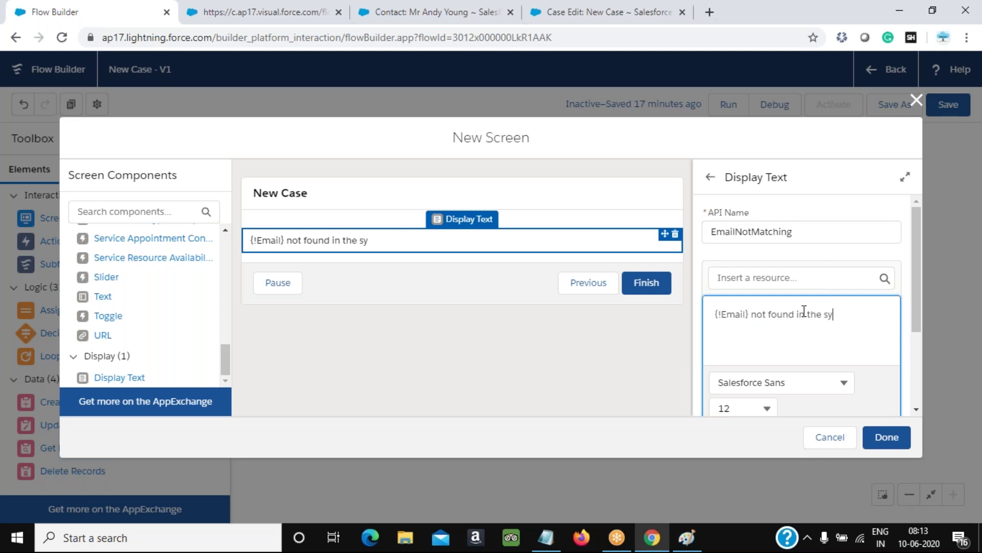
{"action": "type", "text": "seem!"}
{"action": "left_click", "coordinate": [887, 437]}
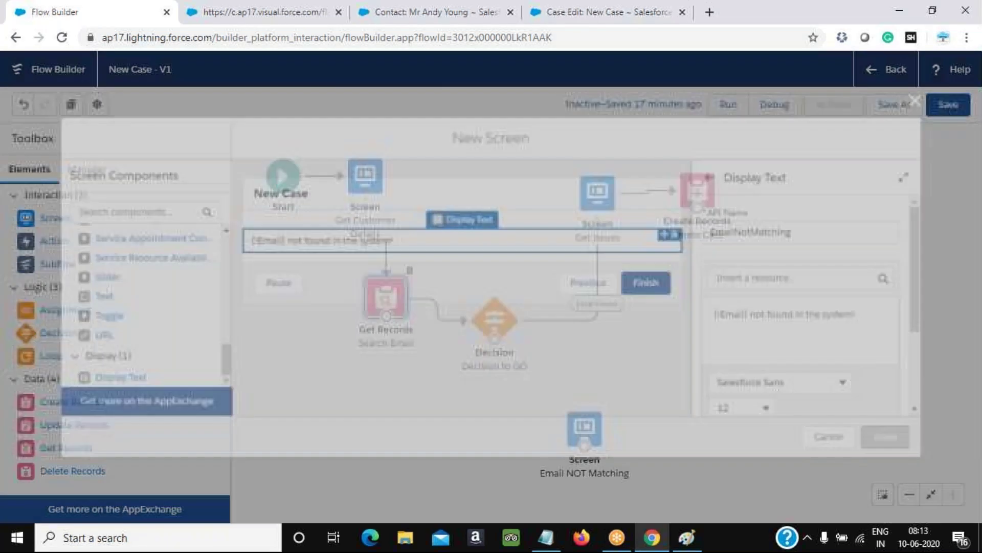
Route Decision to GO's Default Outcome to Email NOT Matching, then open Create Case
{"action": "left_click_drag", "start_coordinate": [494, 339], "coordinate": [580, 446]}
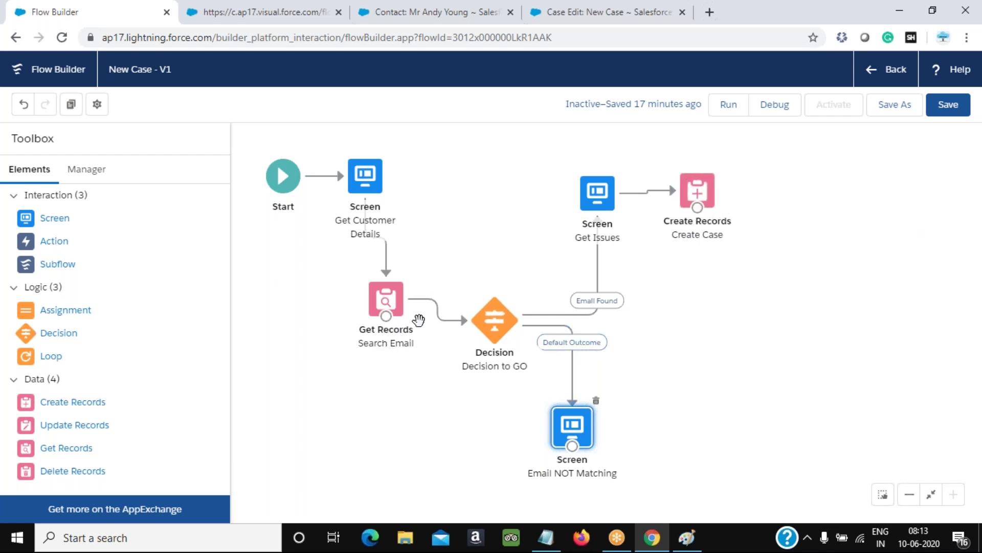
{"action": "double_click", "coordinate": [698, 192]}
{"action": "scroll", "coordinate": [307, 348], "scroll_direction": "down", "scroll_amount": 5}
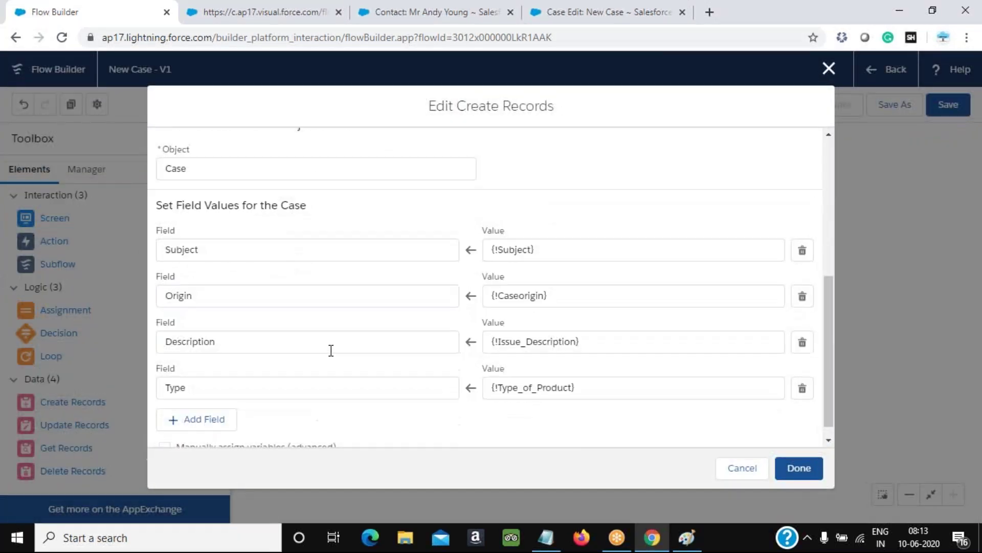
Add a Create Case field assignment setting ContactId to {!conVar}
{"action": "left_click", "coordinate": [222, 411]}
{"action": "left_click", "coordinate": [250, 416]}
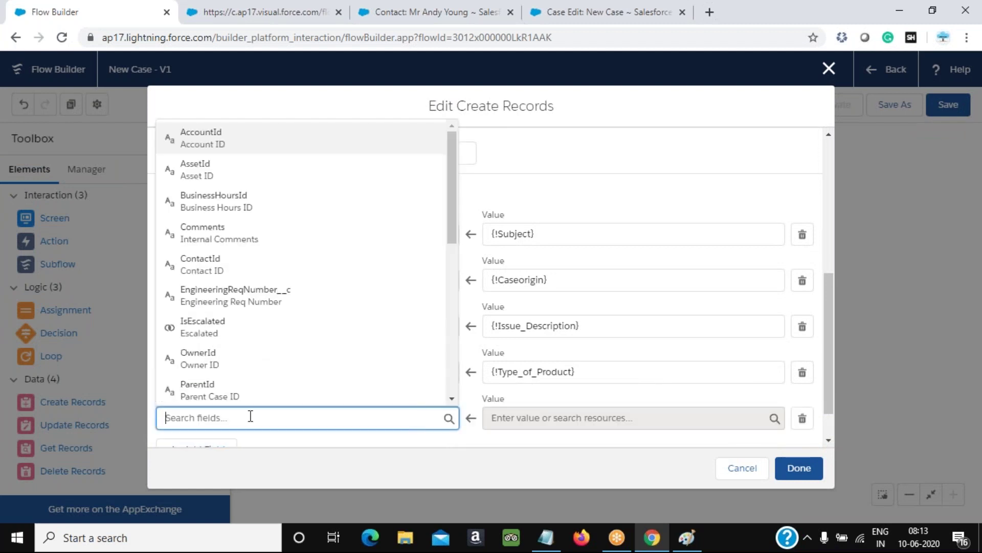
{"action": "type", "text": "con"}
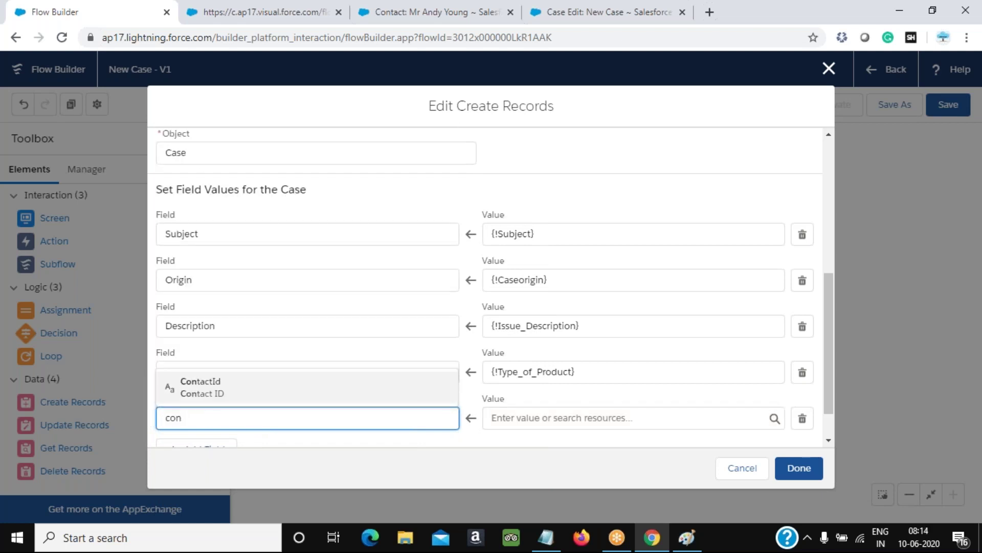
{"action": "left_click", "coordinate": [247, 386]}
{"action": "left_click", "coordinate": [523, 418]}
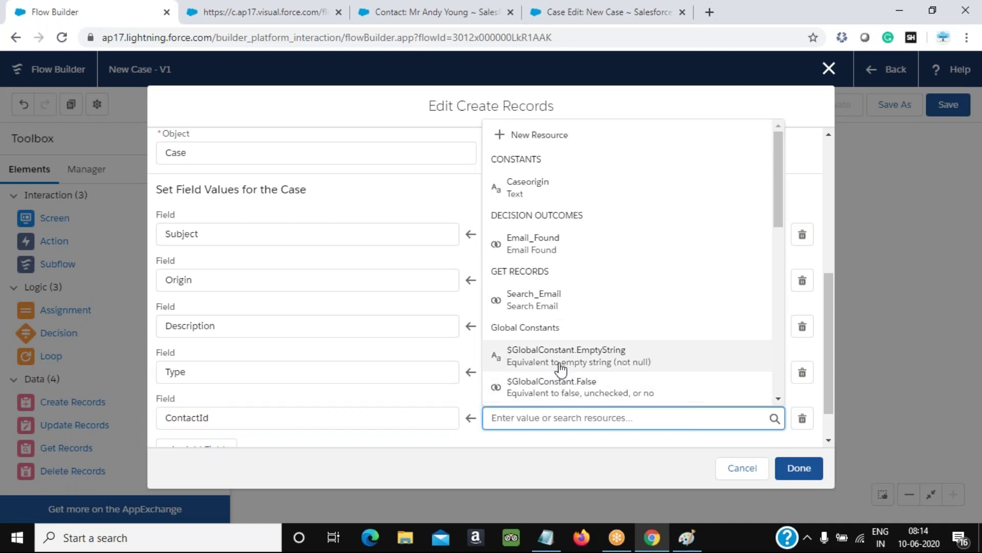
{"action": "scroll", "coordinate": [562, 368], "scroll_direction": "down", "scroll_amount": 10}
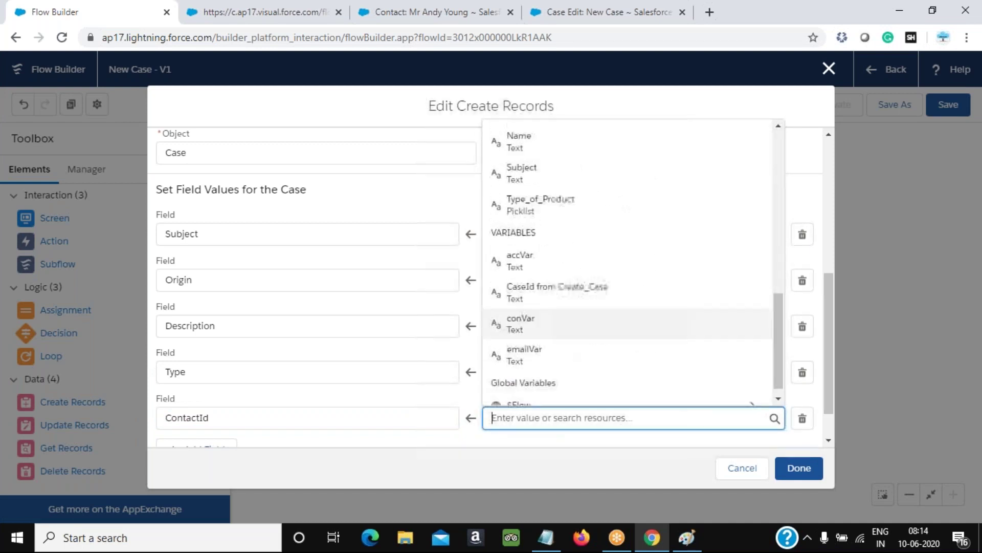
{"action": "left_click", "coordinate": [520, 320]}
{"action": "scroll", "coordinate": [585, 406], "scroll_direction": "down", "scroll_amount": 1}
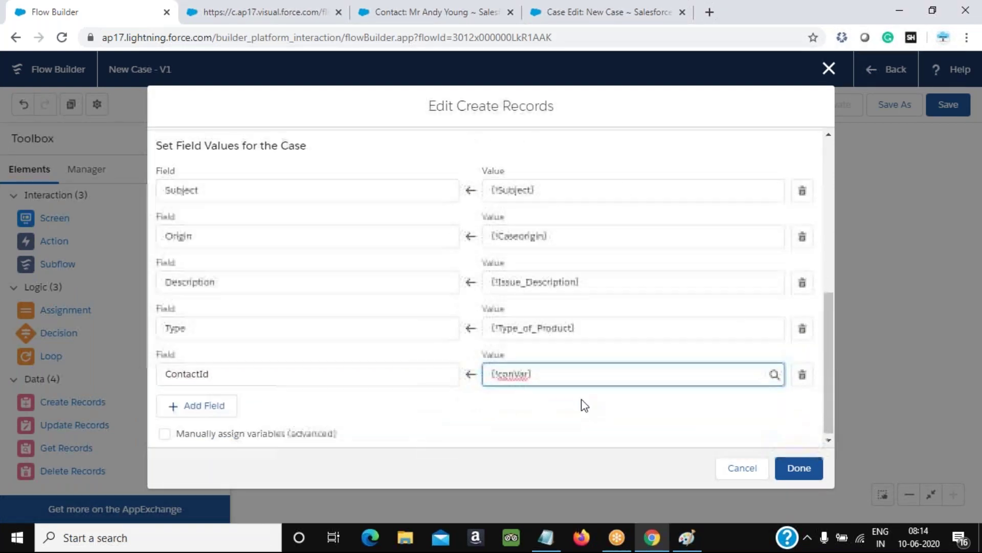
Add AccountId set to {!accVar} and save the Create Case settings
{"action": "left_click", "coordinate": [207, 405]}
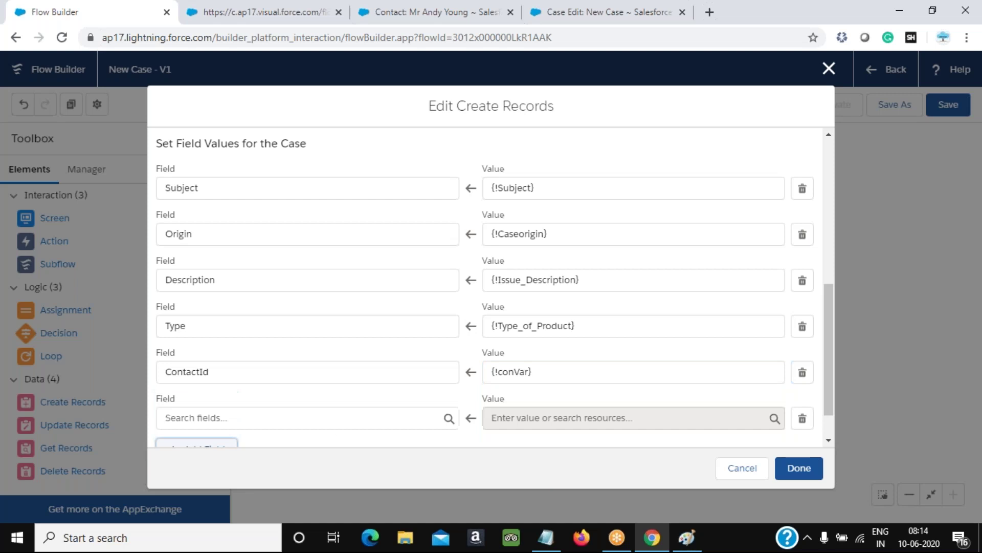
{"action": "left_click", "coordinate": [226, 425]}
{"action": "type", "text": "account"}
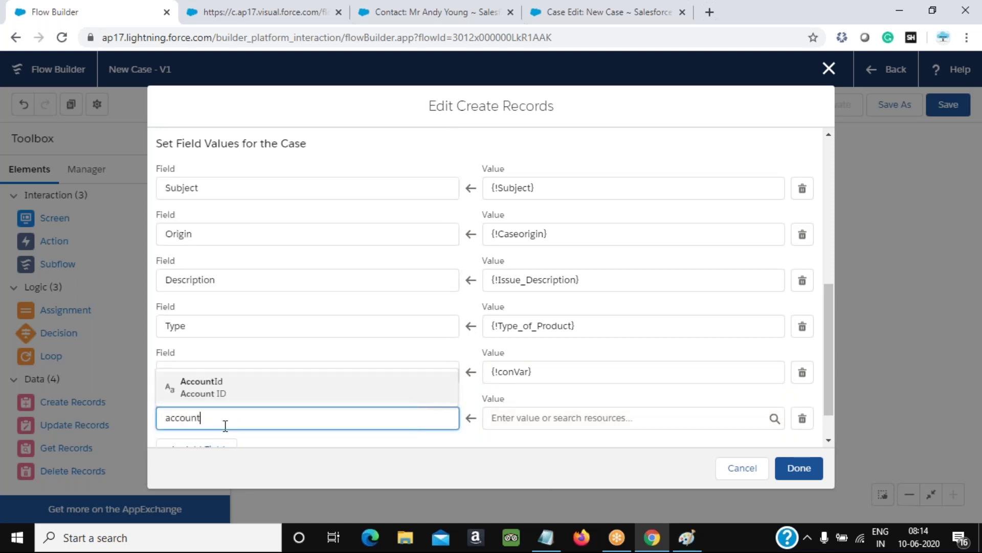
{"action": "left_click", "coordinate": [226, 393]}
{"action": "left_click", "coordinate": [598, 419]}
{"action": "scroll", "coordinate": [597, 369], "scroll_direction": "down", "scroll_amount": 10}
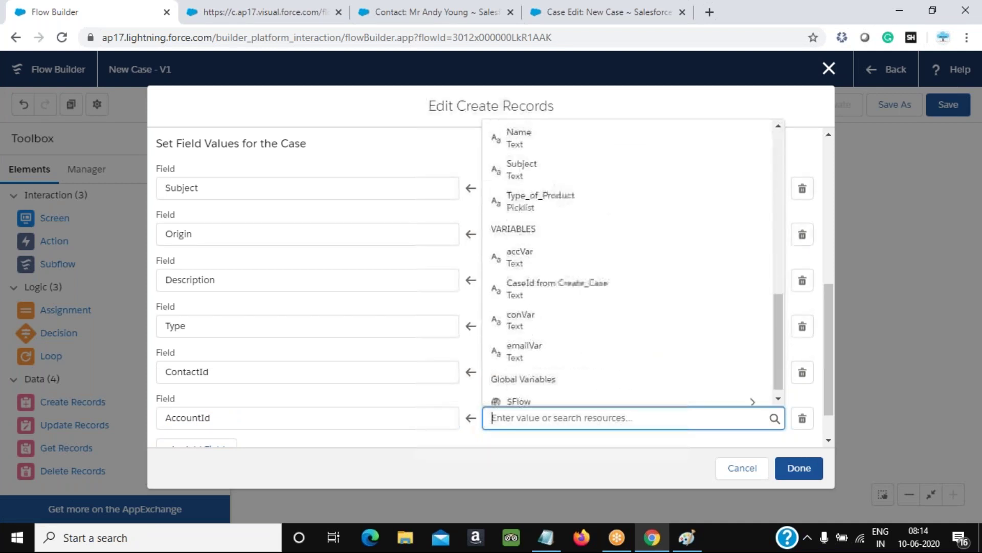
{"action": "left_click", "coordinate": [533, 249]}
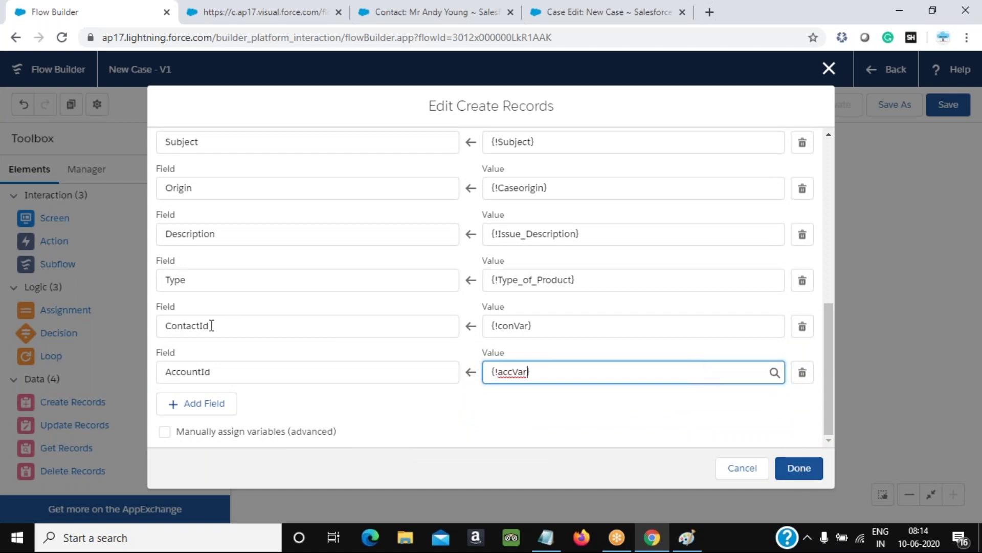
{"action": "left_click", "coordinate": [802, 470]}
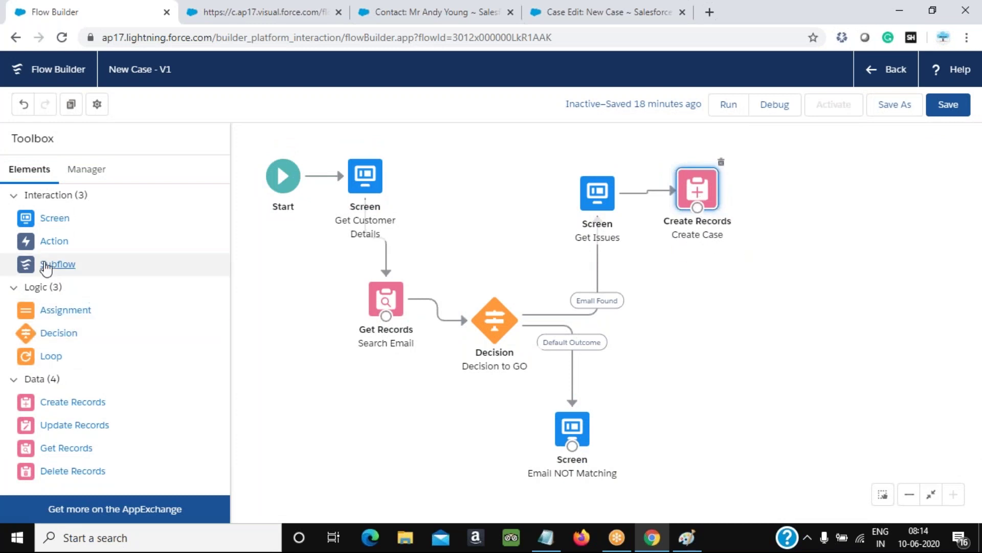
Add a new screen labelled 'Wind up' with API name Wind_up
{"action": "left_click_drag", "start_coordinate": [48, 219], "coordinate": [725, 258]}
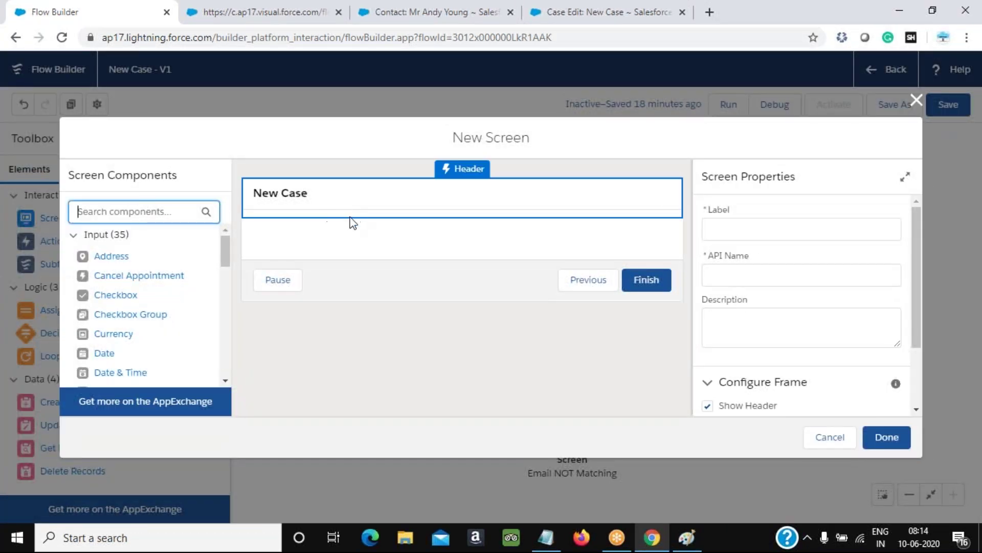
{"action": "left_click", "coordinate": [752, 229]}
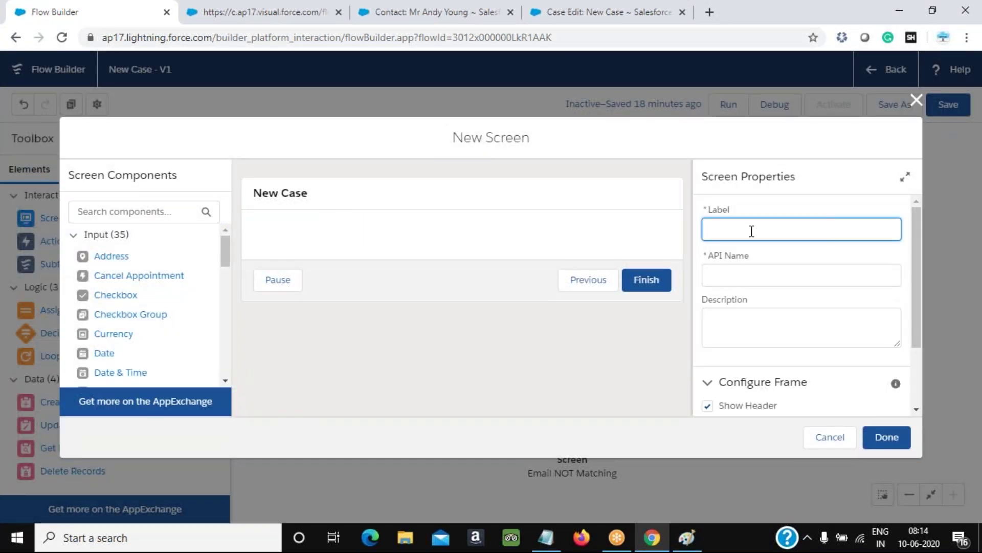
{"action": "type", "text": "Winup"}
{"action": "key", "text": "Tab"}
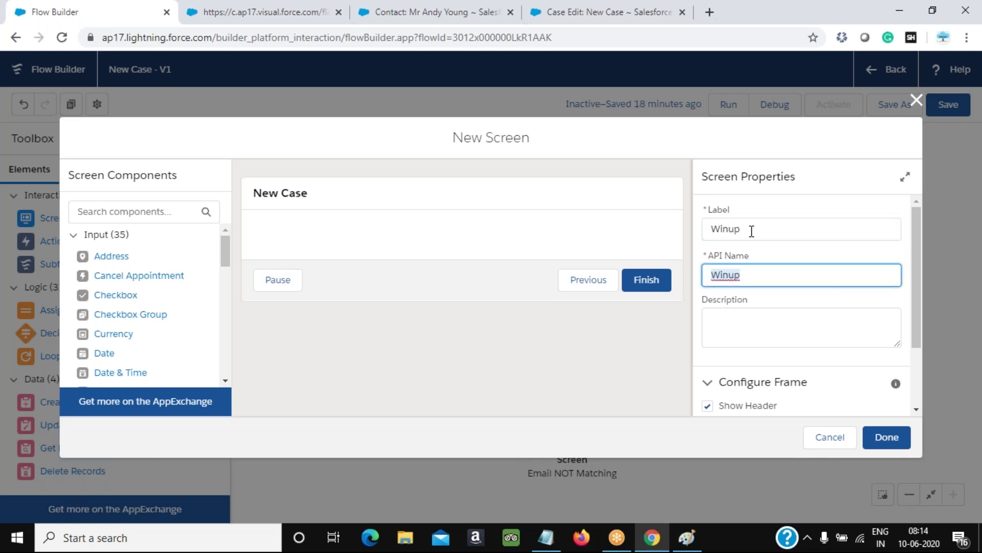
{"action": "left_click_drag", "start_coordinate": [775, 213], "coordinate": [729, 237]}
{"action": "left_click", "coordinate": [729, 236]}
{"action": "type", "text": "Wind up"}
{"action": "key", "text": "Tab"}
{"action": "key", "text": "BackSpace"}
{"action": "key", "text": "shift+Tab"}
{"action": "key", "text": "Tab"}
Place a Display Text component on the Wind up screen
{"action": "scroll", "coordinate": [194, 355], "scroll_direction": "down", "scroll_amount": 3}
{"action": "scroll", "coordinate": [192, 353], "scroll_direction": "down", "scroll_amount": 5}
{"action": "left_click_drag", "start_coordinate": [188, 377], "coordinate": [425, 251]}
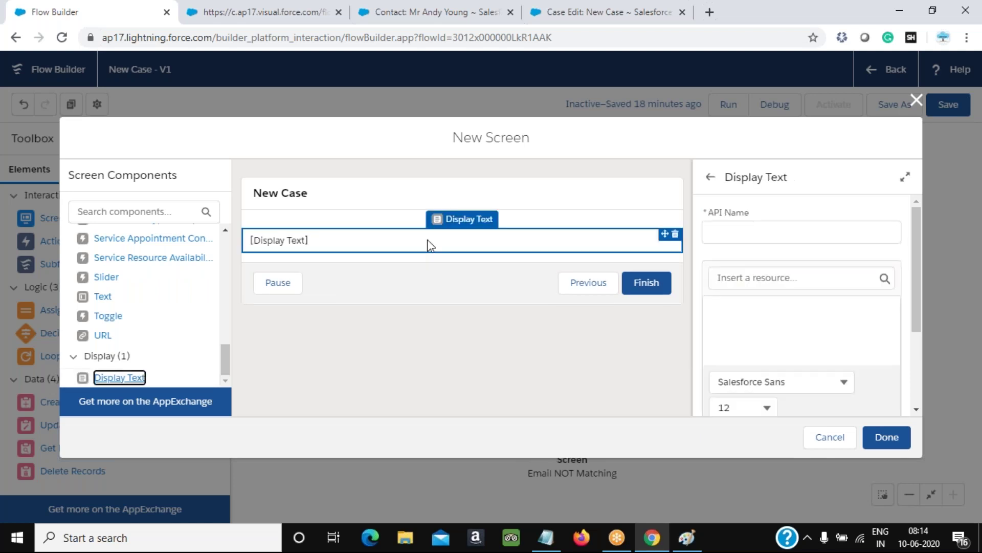
Give the Display Text component the API name Windup
{"action": "left_click", "coordinate": [777, 233]}
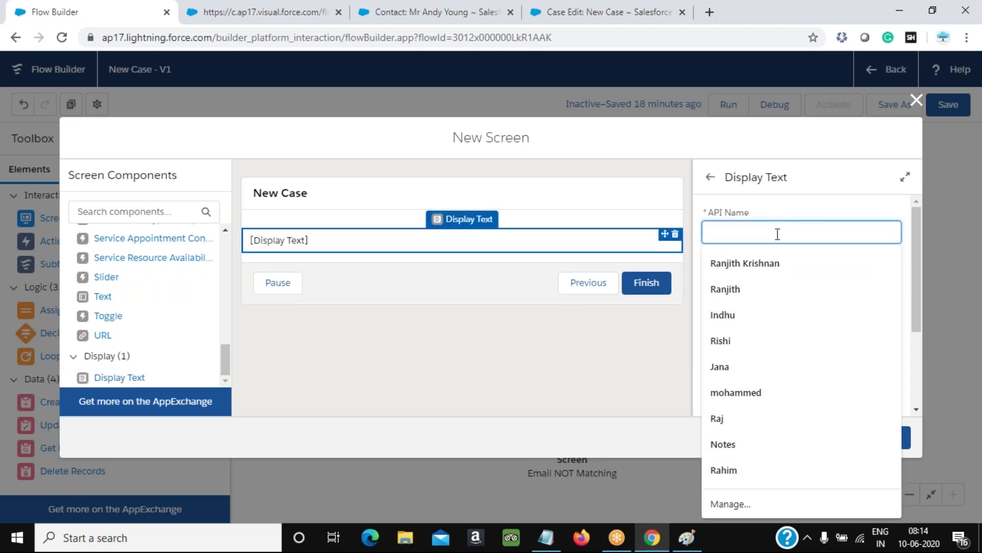
{"action": "type", "text": "Succ"}
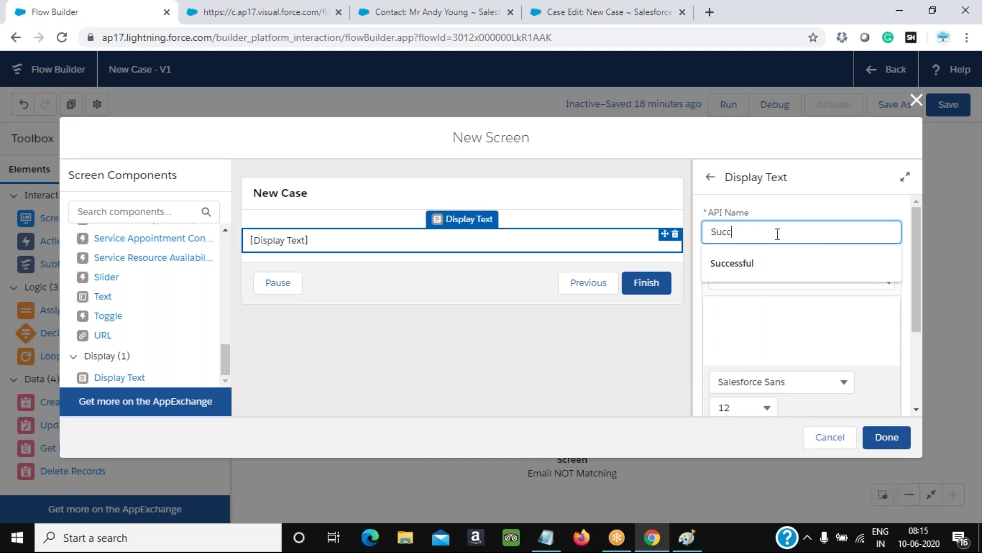
{"action": "key", "text": "BackSpace"}
{"action": "key", "text": "BackSpace"}
{"action": "key", "text": "BackSpace"}
{"action": "key", "text": "BackSpace"}
{"action": "type", "text": "Winup"}
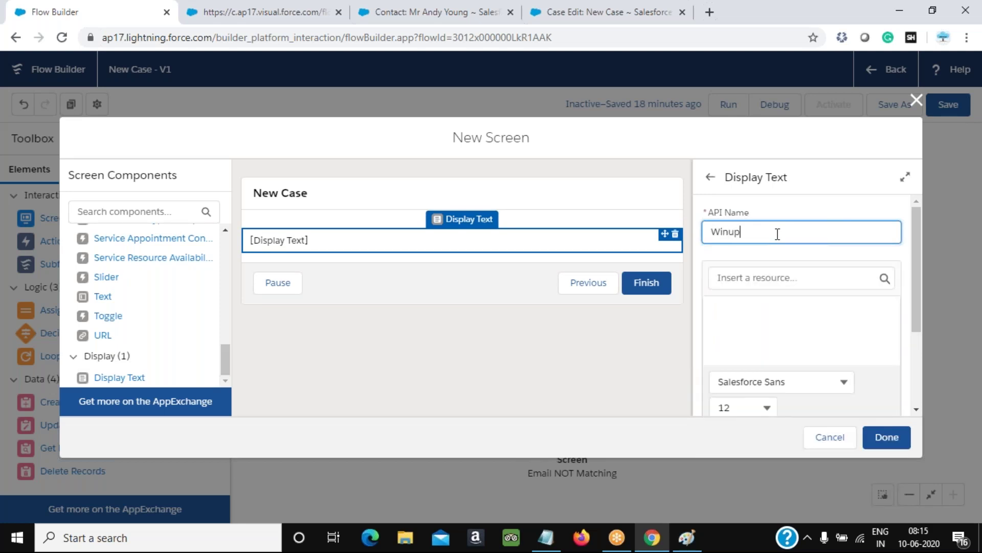
{"action": "key", "text": "BackSpace"}
{"action": "key", "text": "BackSpace"}
{"action": "key", "text": "Tab"}
Set the message to 'Case record is successfully created.' and finish the Wind up screen
{"action": "left_click", "coordinate": [803, 311]}
{"action": "type", "text": "Cas"}
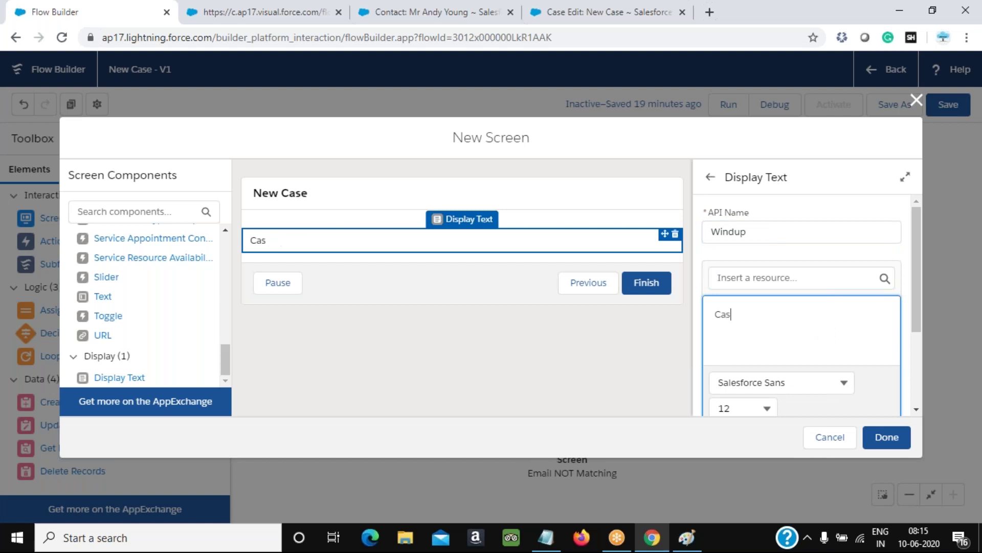
{"action": "type", "text": "e record is successfully "}
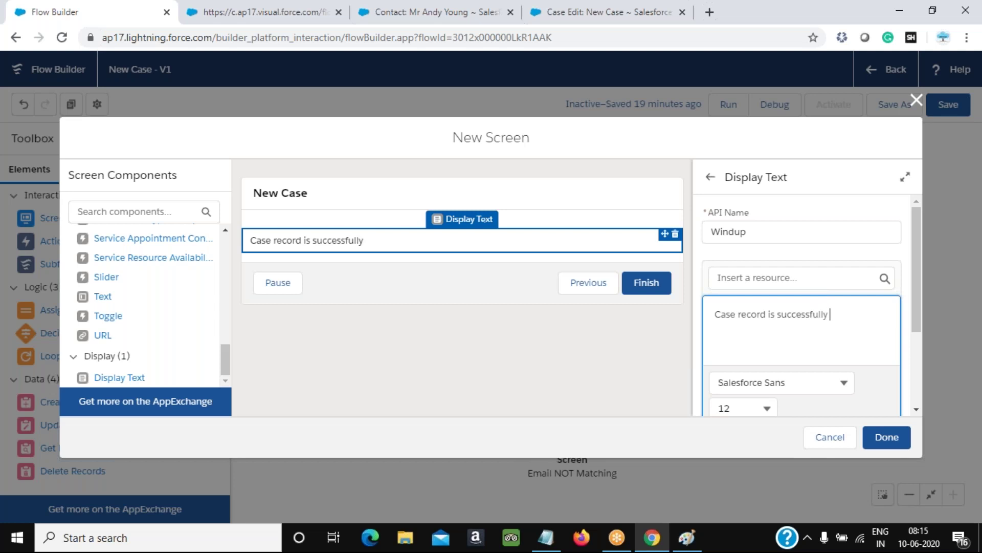
{"action": "type", "text": "crea"}
{"action": "type", "text": "ted"}
{"action": "key", "text": "BackSpace"}
{"action": "type", "text": "ed.Details"}
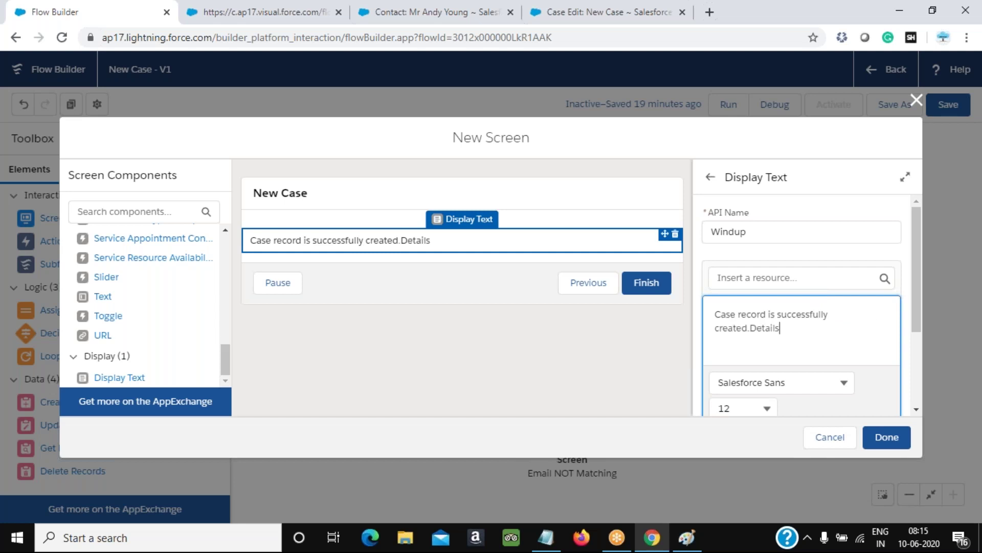
{"action": "key", "text": "Return"}
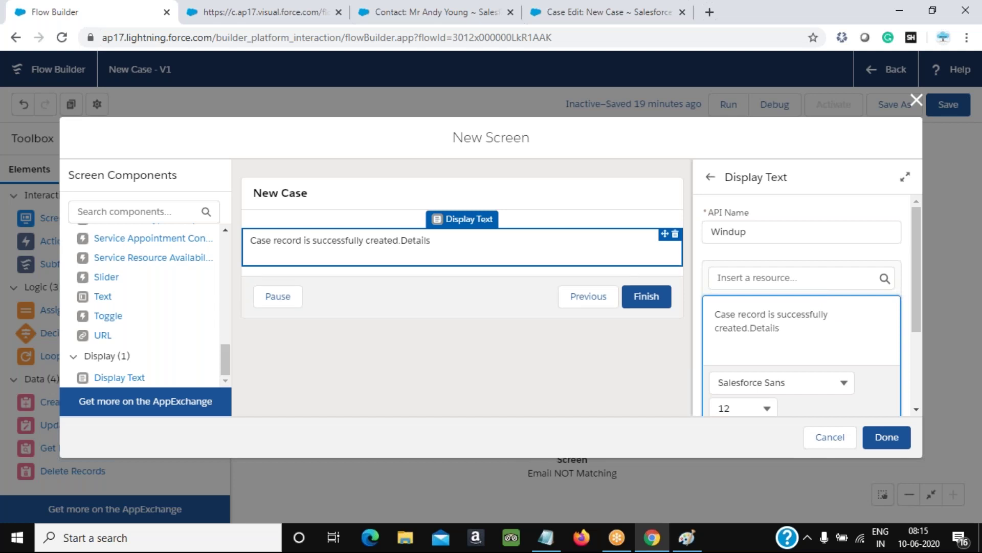
{"action": "left_click", "coordinate": [809, 280]}
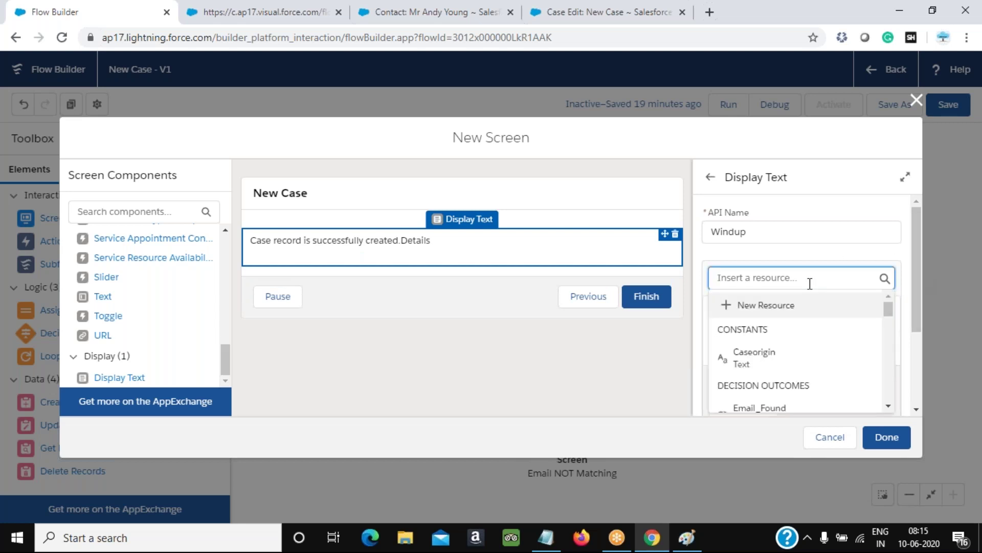
{"action": "scroll", "coordinate": [835, 363], "scroll_direction": "down", "scroll_amount": 10}
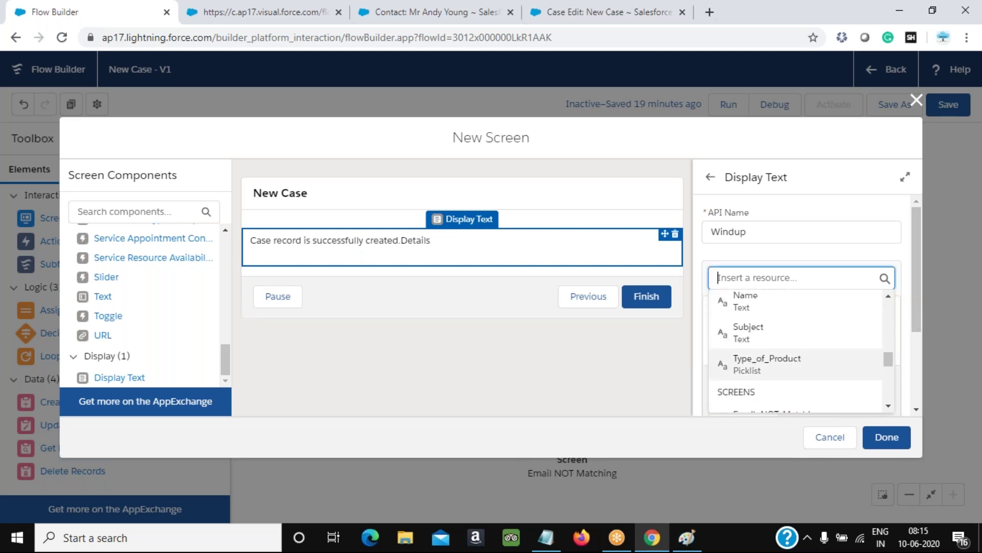
{"action": "scroll", "coordinate": [795, 353], "scroll_direction": "up", "scroll_amount": 6}
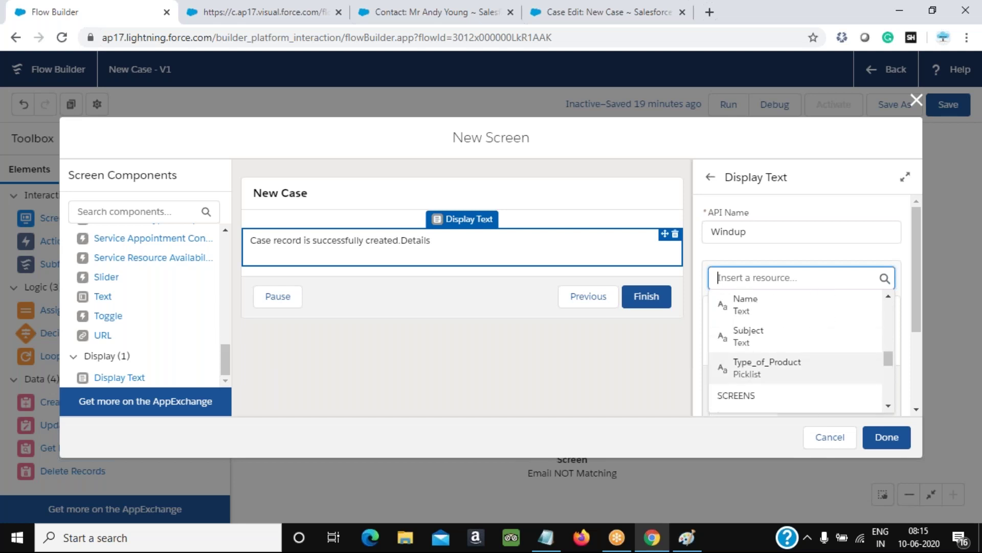
{"action": "scroll", "coordinate": [795, 353], "scroll_direction": "up", "scroll_amount": 5}
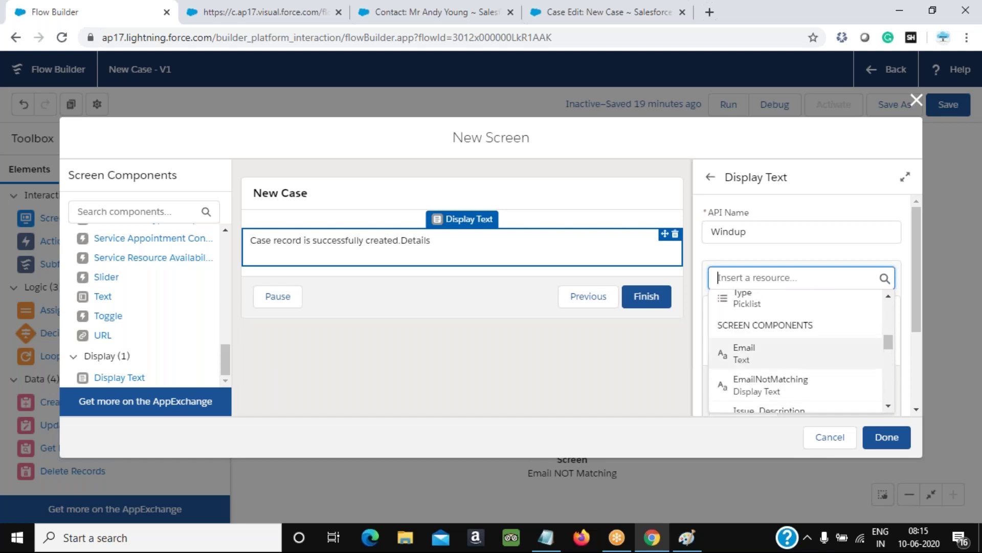
{"action": "scroll", "coordinate": [795, 353], "scroll_direction": "up", "scroll_amount": 3}
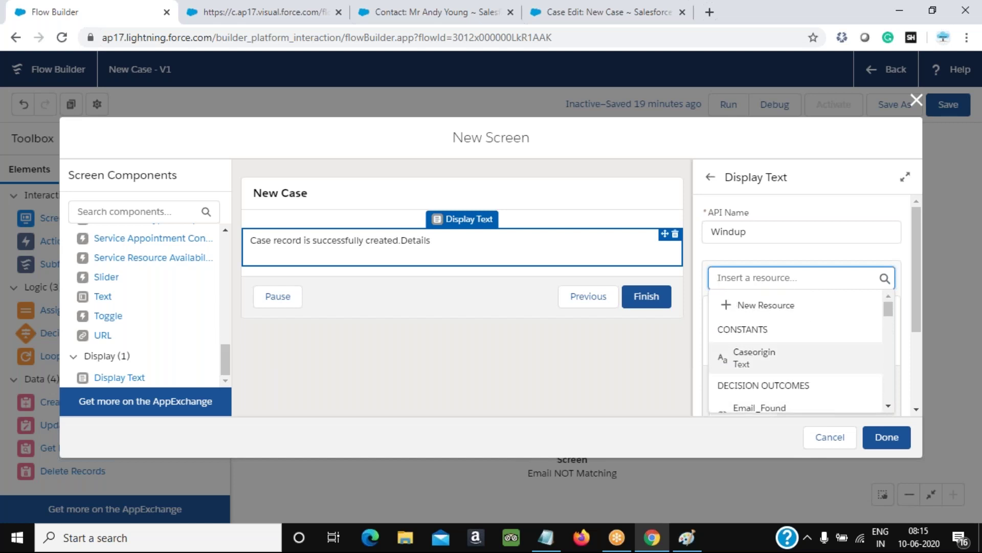
{"action": "scroll", "coordinate": [796, 353], "scroll_direction": "down", "scroll_amount": 14}
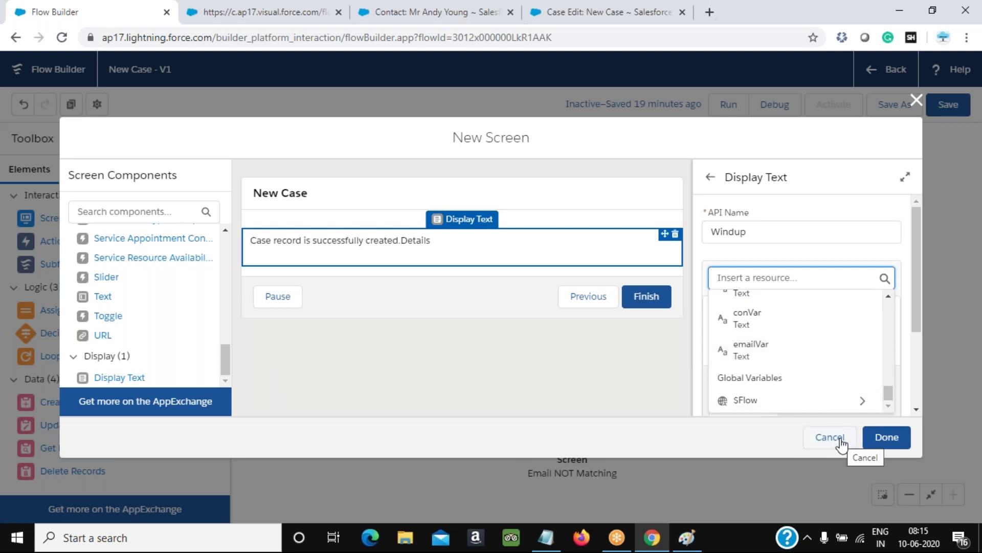
{"action": "left_click", "coordinate": [907, 312]}
{"action": "left_click_drag", "start_coordinate": [781, 328], "coordinate": [754, 328]}
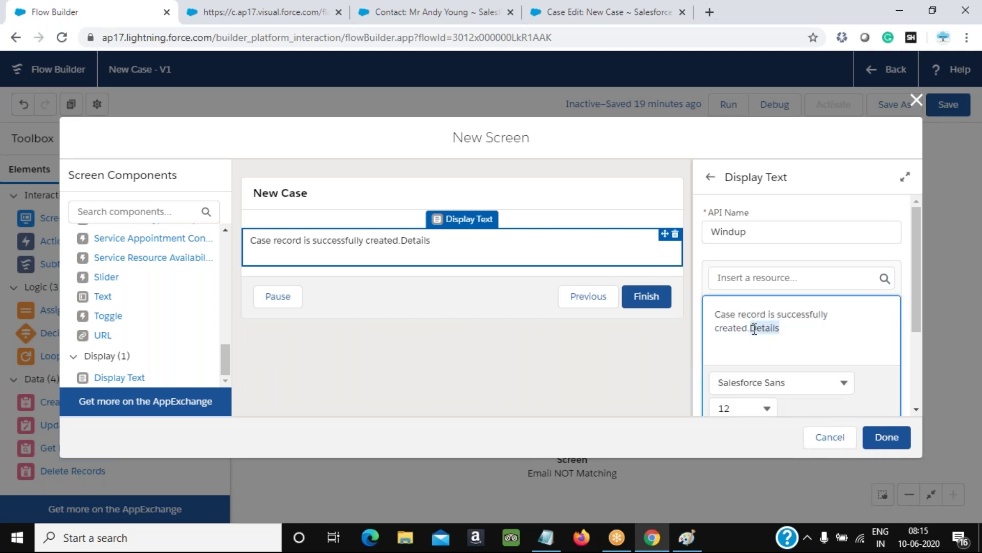
{"action": "key", "text": "BackSpace"}
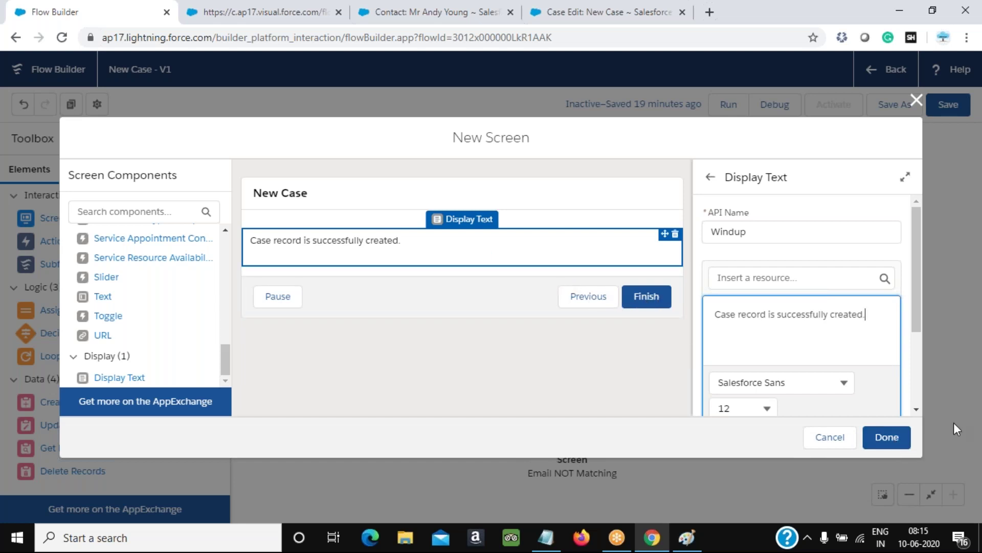
{"action": "left_click", "coordinate": [902, 440]}
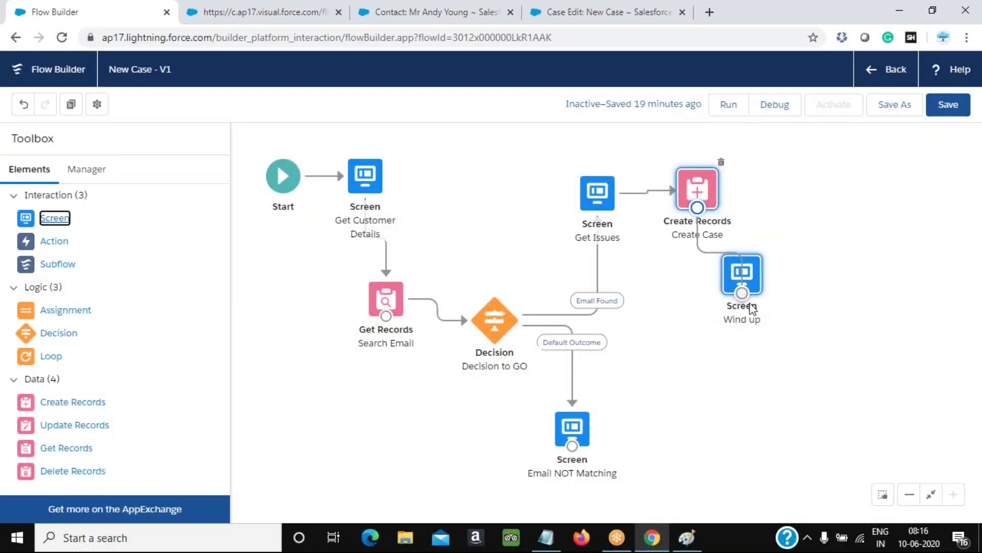
Connect Create Case to Wind up, save the flow, copy the contact's email, and launch a debug run
{"action": "left_click_drag", "start_coordinate": [752, 309], "coordinate": [751, 306]}
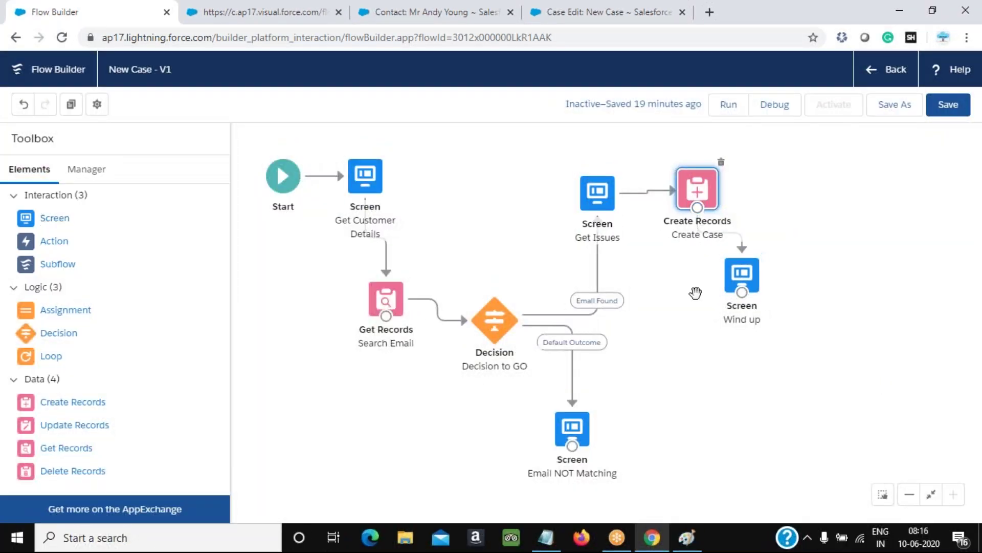
{"action": "left_click", "coordinate": [961, 110]}
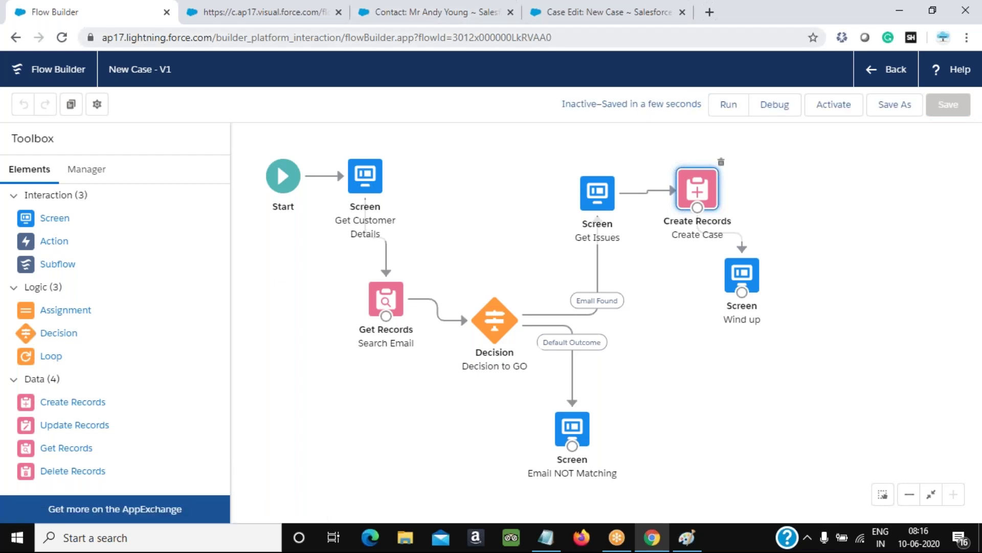
{"action": "left_click", "coordinate": [376, 11]}
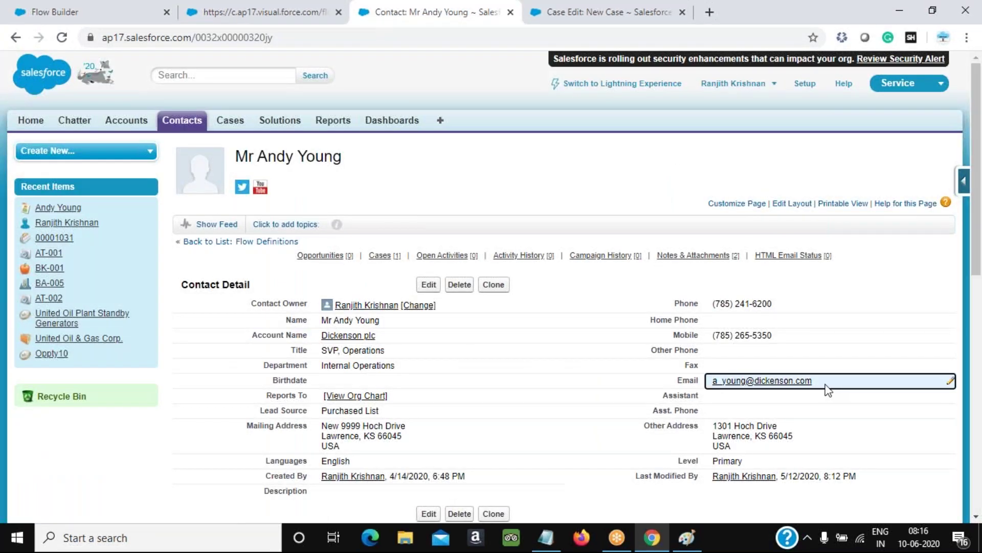
{"action": "left_click_drag", "start_coordinate": [816, 382], "coordinate": [710, 382]}
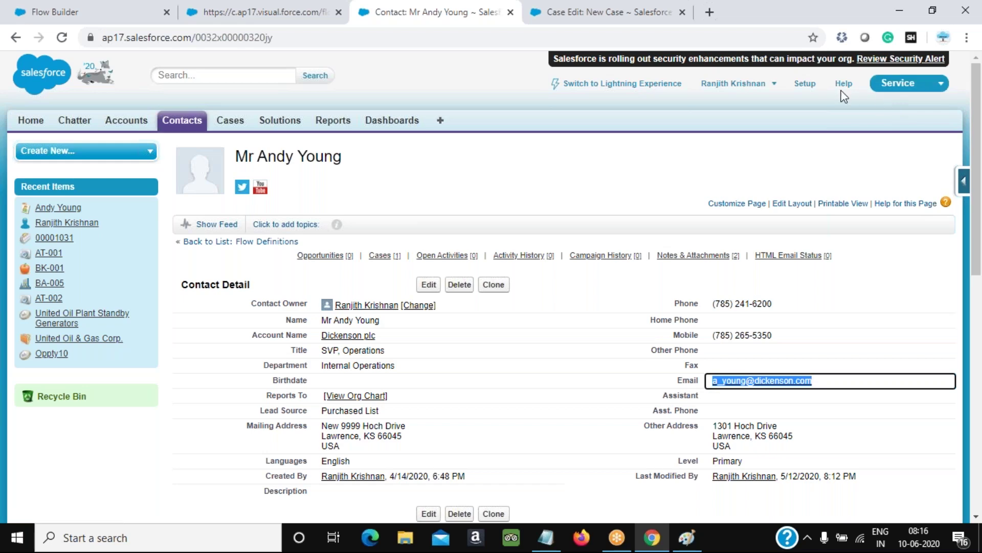
{"action": "left_click", "coordinate": [125, 14]}
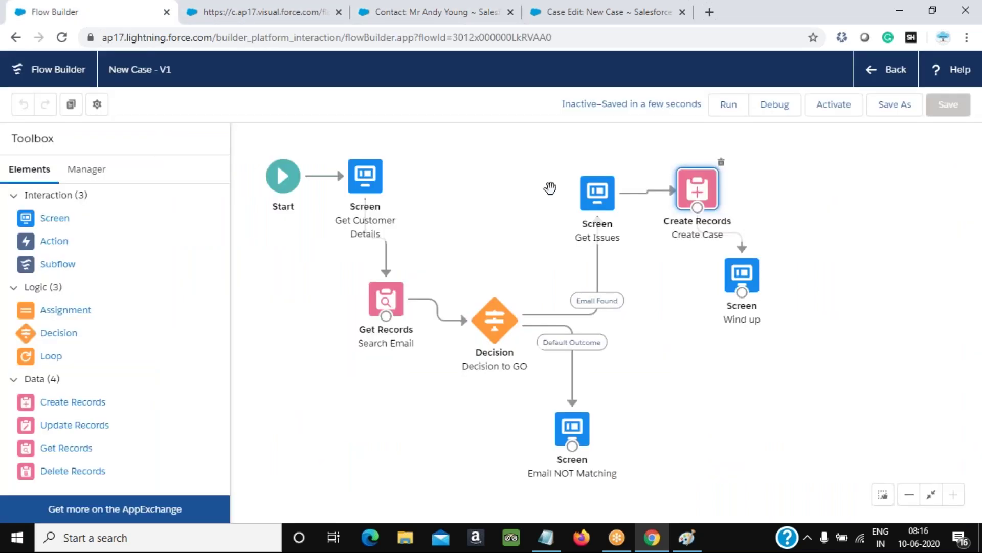
{"action": "left_click", "coordinate": [774, 106]}
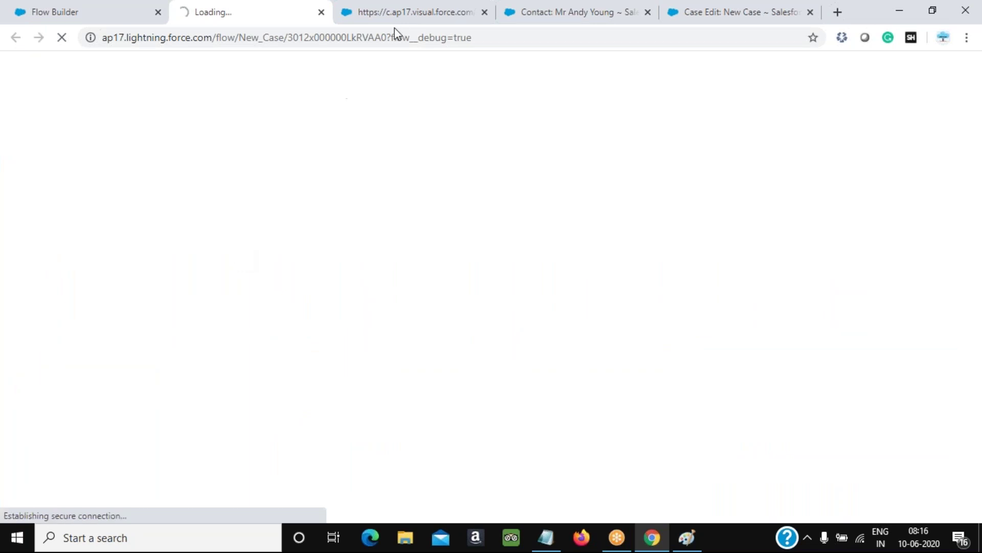
{"action": "left_click", "coordinate": [619, 19]}
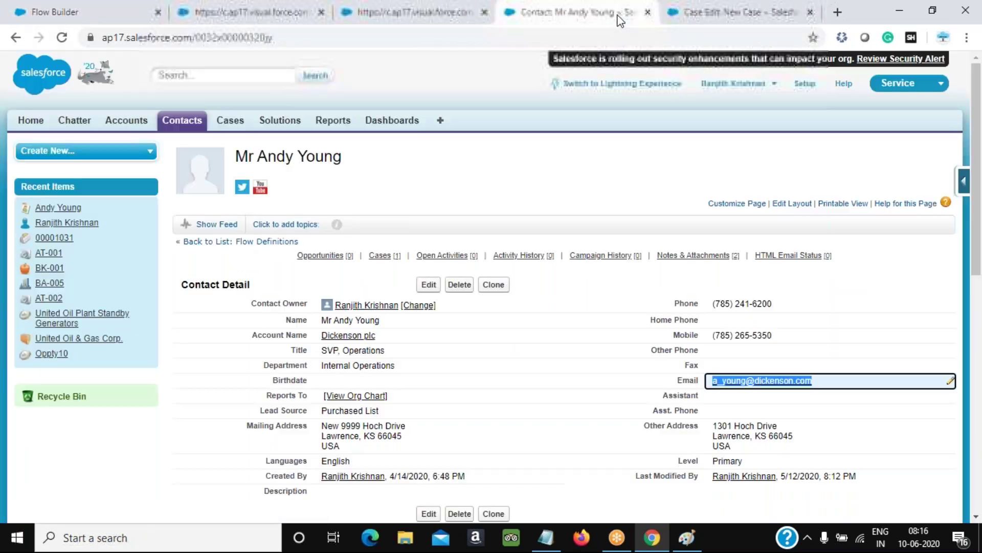
{"action": "left_click", "coordinate": [115, 12]}
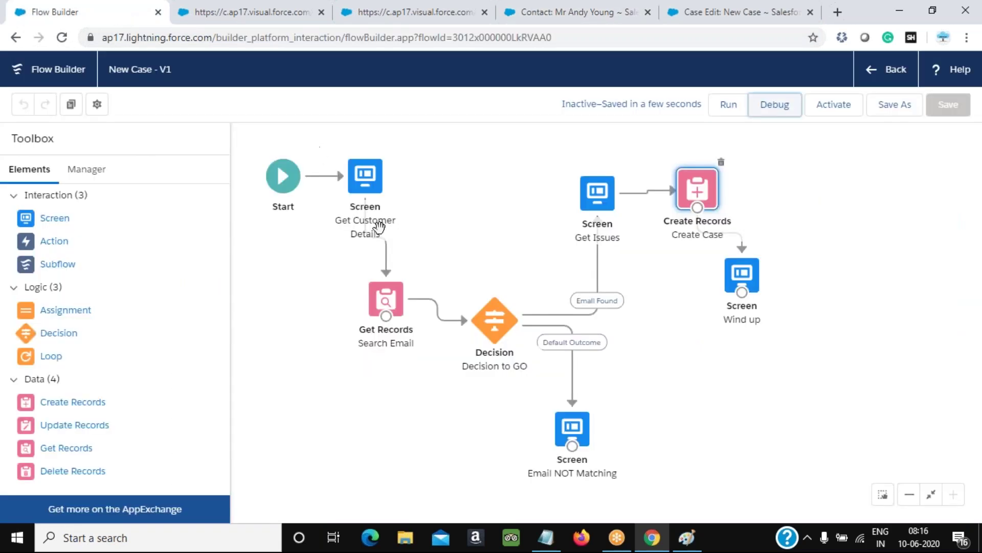
Run the debug with default options and submit the customer's name and a mistyped email
{"action": "left_click", "coordinate": [240, 14]}
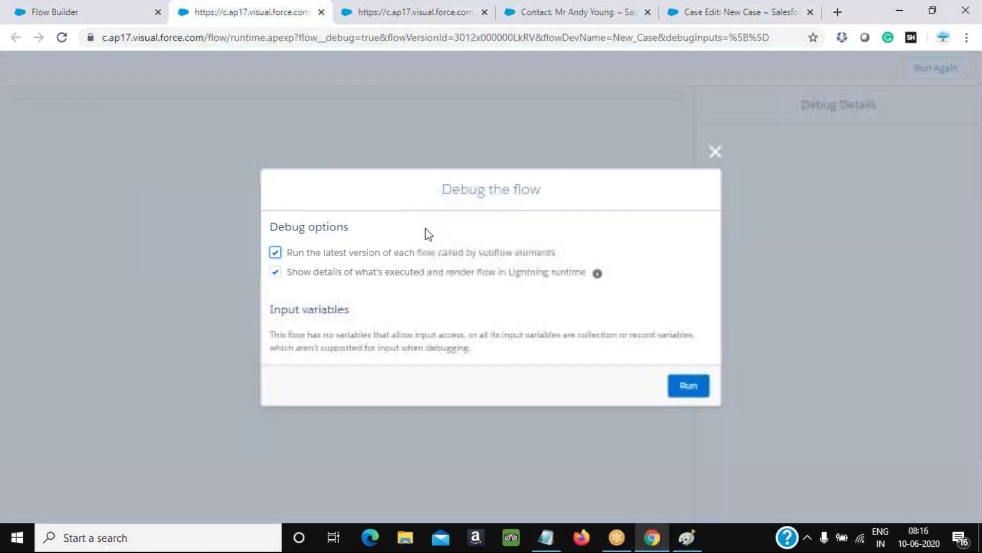
{"action": "left_click", "coordinate": [692, 394]}
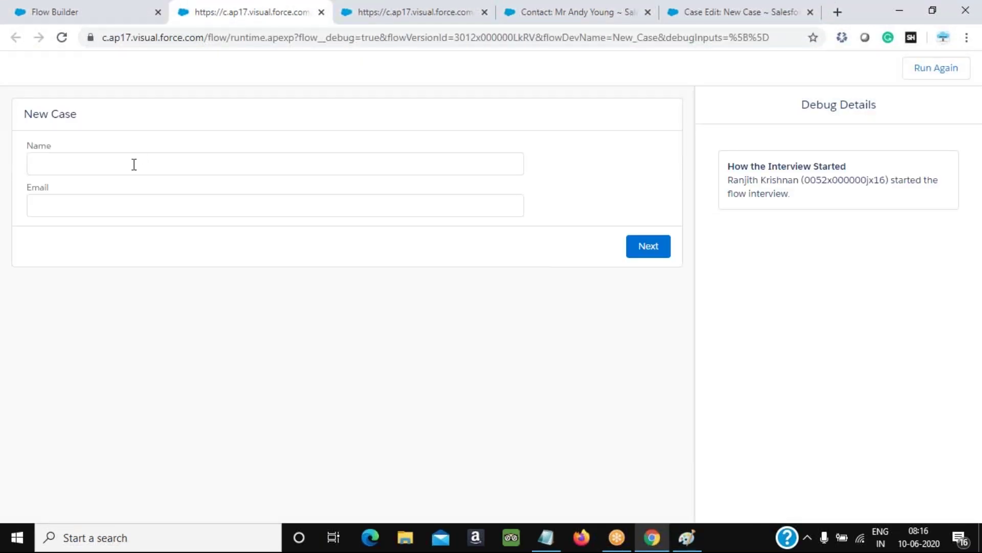
{"action": "left_click", "coordinate": [134, 164]}
{"action": "type", "text": "An"}
{"action": "key", "text": "Tab"}
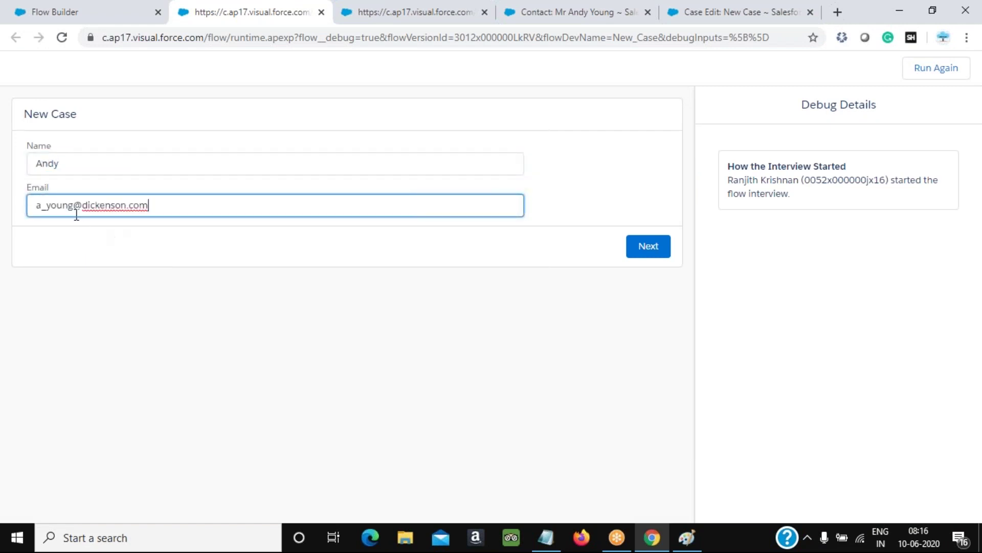
{"action": "left_click", "coordinate": [656, 247]}
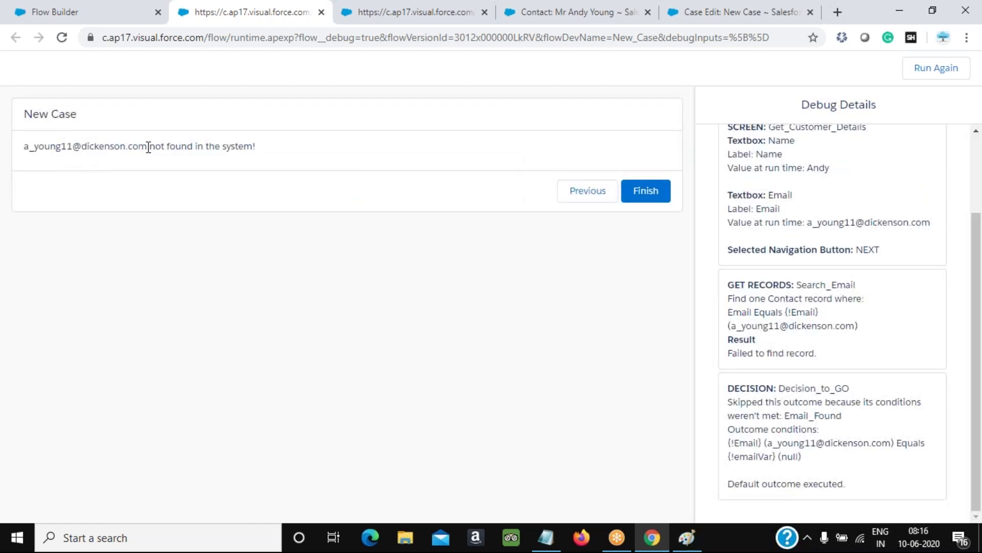
Review the not-found Search_Email result, remove the extra '11' from the email, and resubmit
{"action": "left_click_drag", "start_coordinate": [147, 146], "coordinate": [290, 146]}
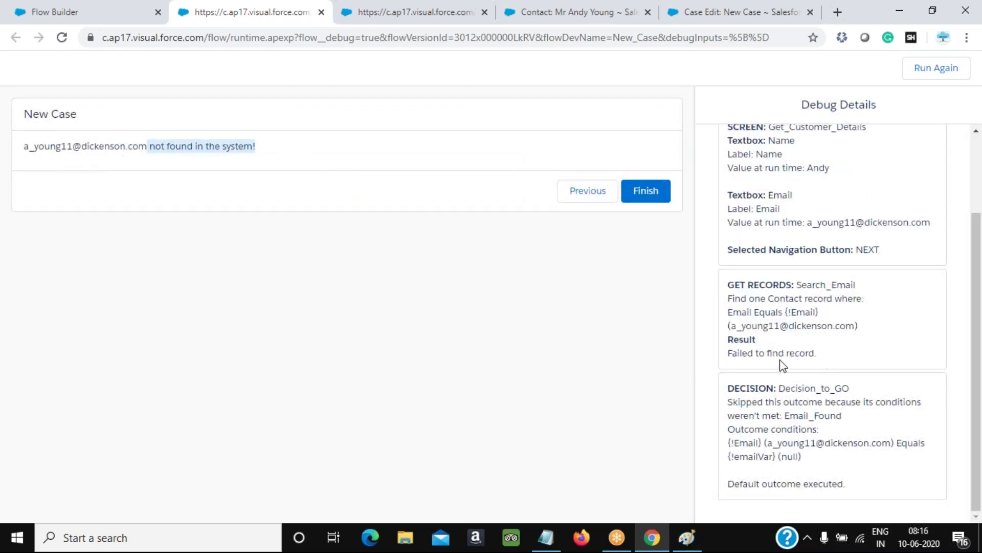
{"action": "left_click_drag", "start_coordinate": [803, 285], "coordinate": [856, 286]}
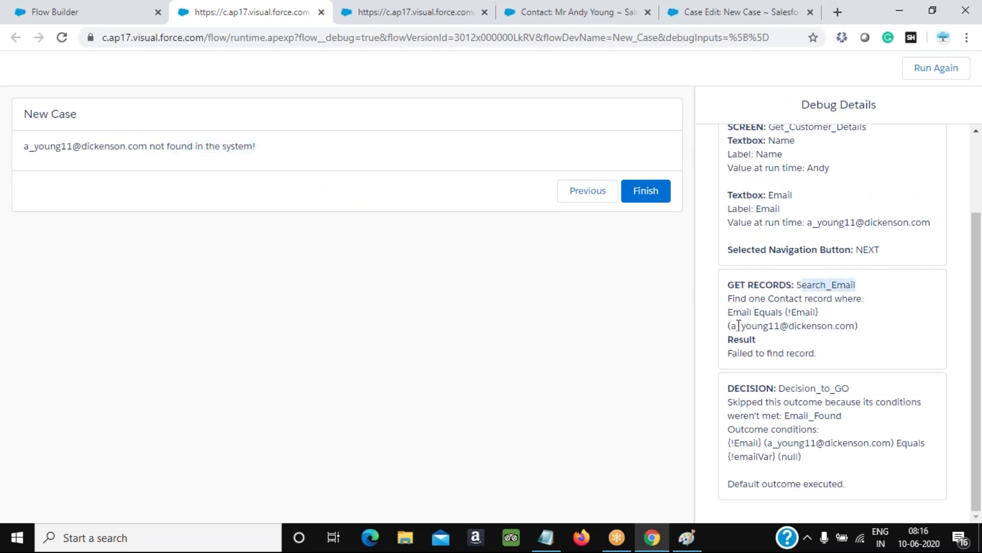
{"action": "left_click_drag", "start_coordinate": [738, 353], "coordinate": [830, 358]}
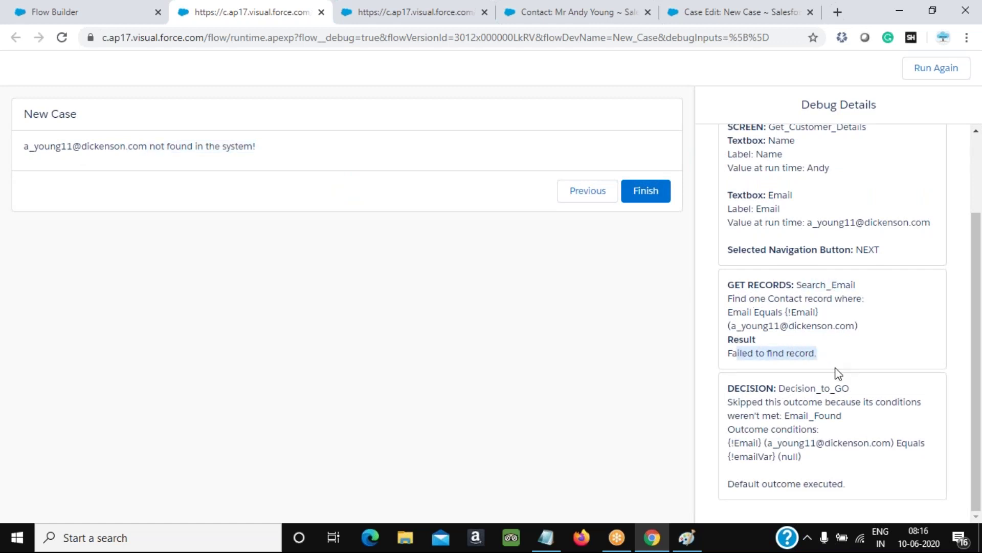
{"action": "left_click", "coordinate": [589, 192]}
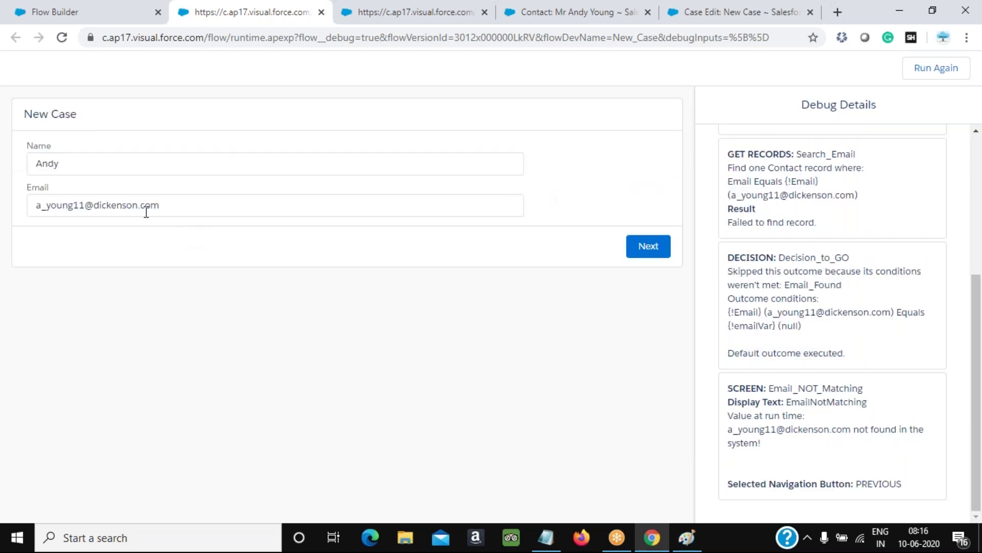
{"action": "left_click_drag", "start_coordinate": [189, 205], "coordinate": [2, 220]}
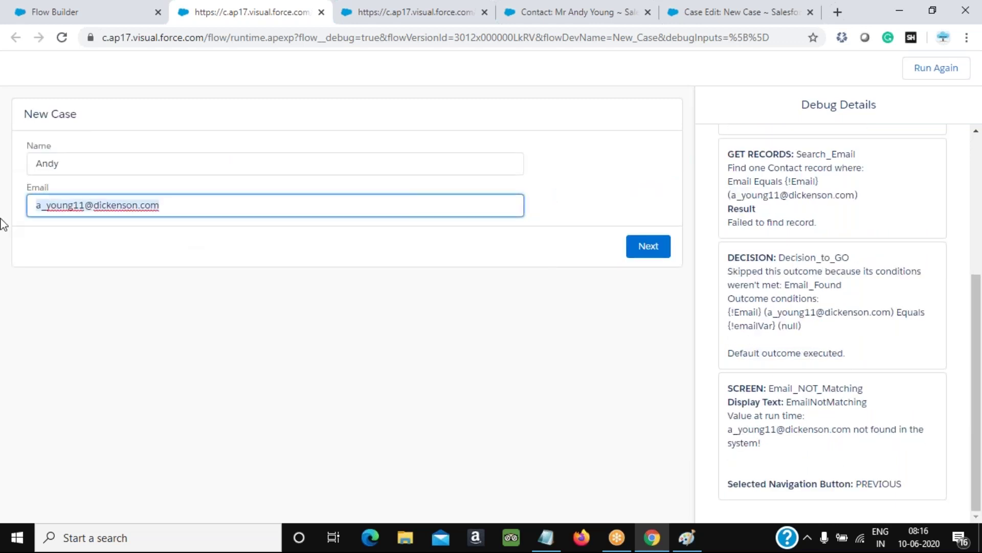
{"action": "left_click", "coordinate": [84, 215]}
{"action": "key", "text": "BackSpace"}
{"action": "key", "text": "BackSpace"}
{"action": "left_click", "coordinate": [664, 254]}
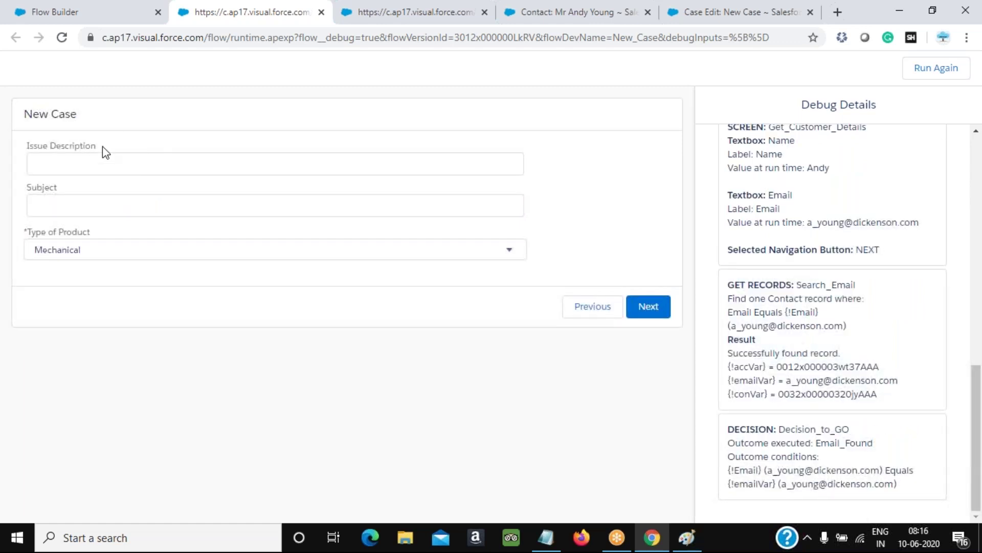
Fill Issue Description with the suggested 'test flow desc' text plus a name suffix
{"action": "left_click", "coordinate": [116, 164]}
{"action": "left_click", "coordinate": [110, 194]}
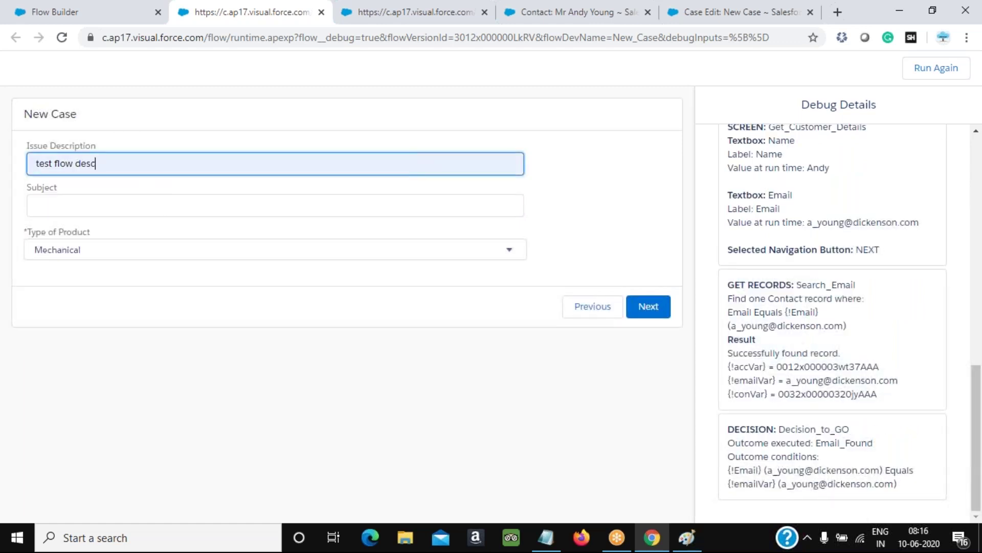
{"action": "type", "text": "- Andy"}
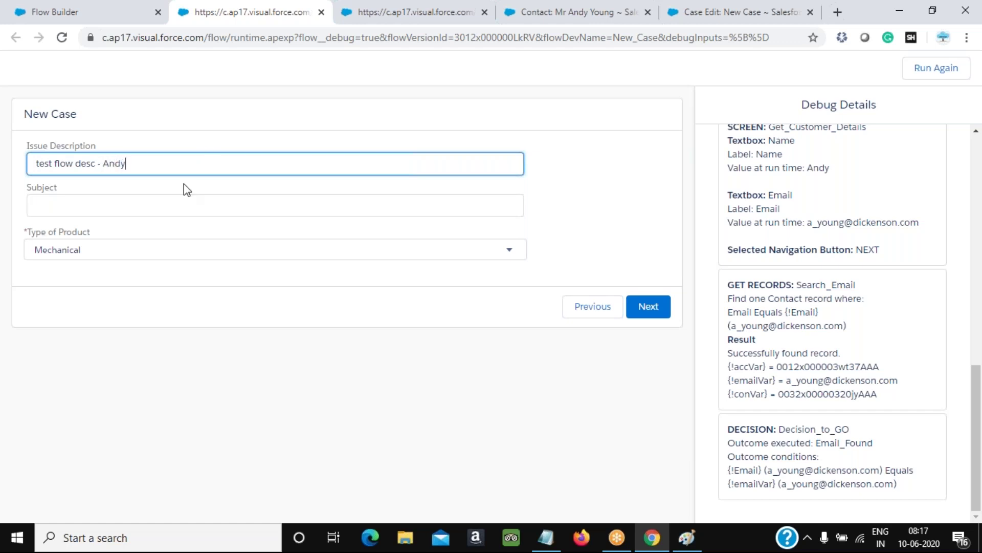
{"action": "left_click_drag", "start_coordinate": [131, 160], "coordinate": [63, 166]}
{"action": "left_click_drag", "start_coordinate": [89, 169], "coordinate": [76, 163]}
Enter the subject, choose Electrical as Type of Product, create the case, and copy its record ID
{"action": "left_click", "coordinate": [96, 202]}
{"action": "type", "text": "subject"}
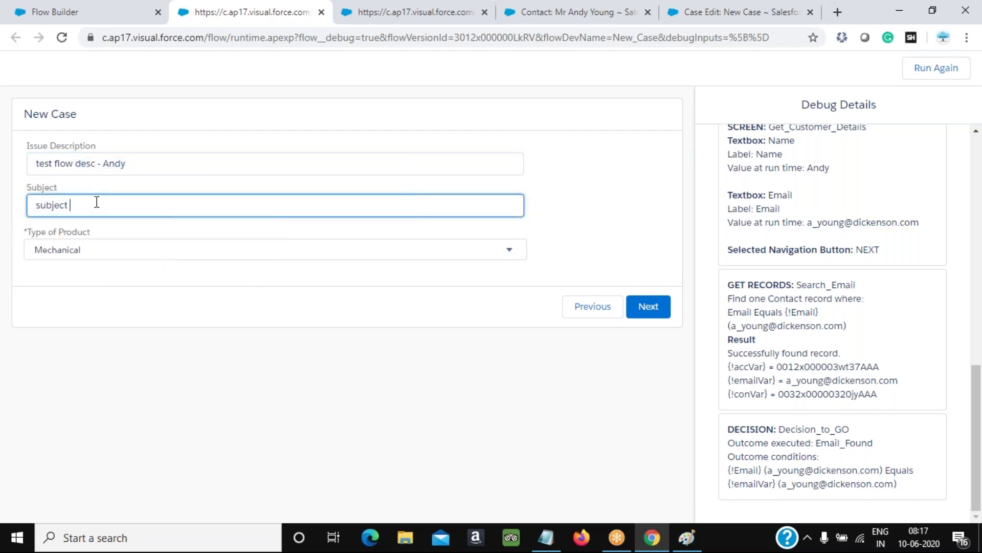
{"action": "type", "text": " - Andy"}
{"action": "key", "text": "Tab"}
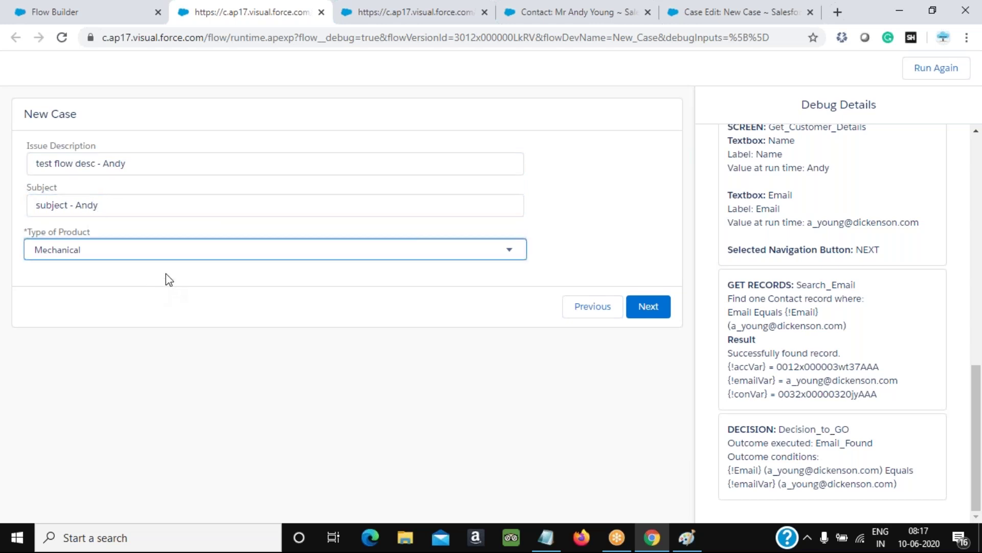
{"action": "left_click", "coordinate": [324, 250]}
{"action": "left_click", "coordinate": [197, 278]}
{"action": "left_click", "coordinate": [650, 307]}
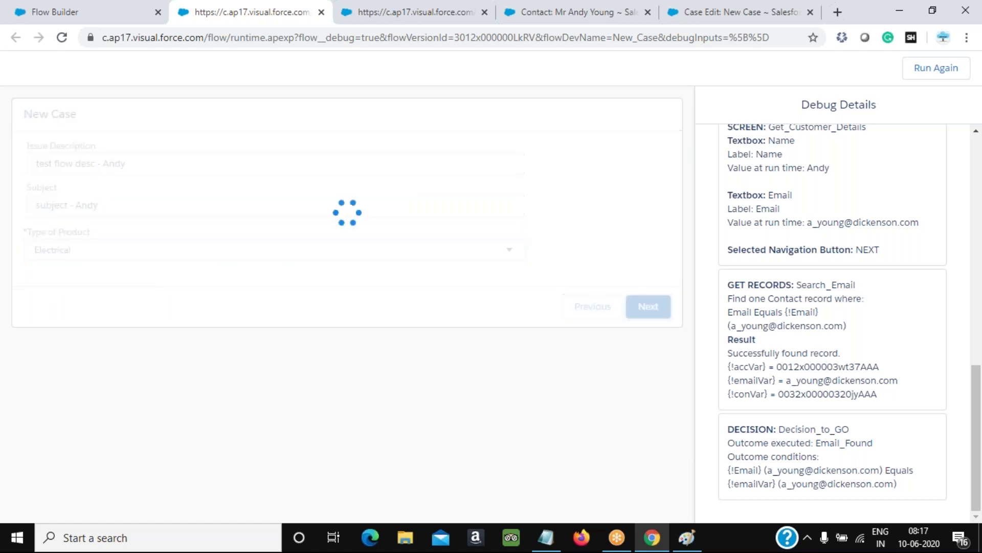
{"action": "left_click_drag", "start_coordinate": [16, 148], "coordinate": [179, 150]}
{"action": "double_click", "coordinate": [816, 483]}
{"action": "key", "text": "ctrl+c"}
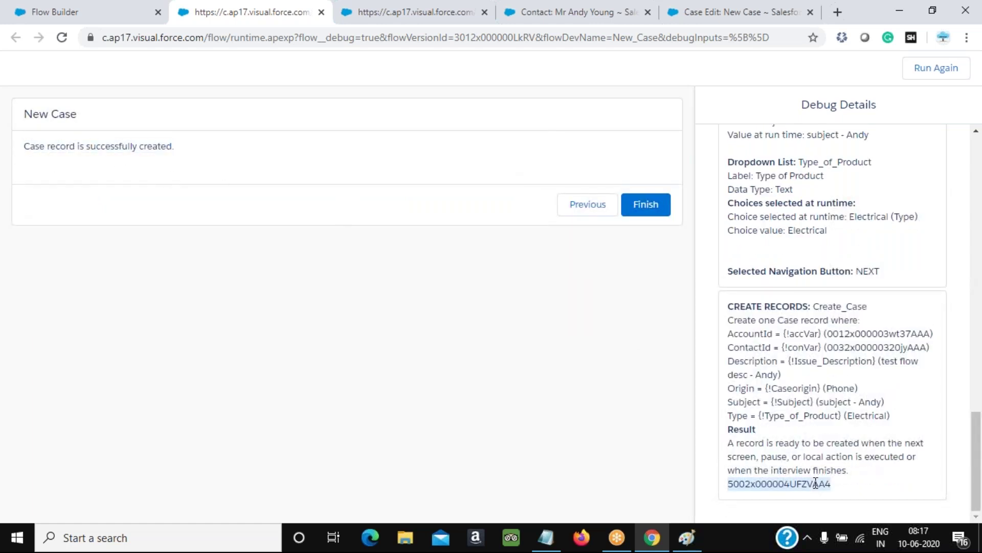
Open the new case's record page by pasting its record ID into the web address
{"action": "left_click", "coordinate": [356, 14]}
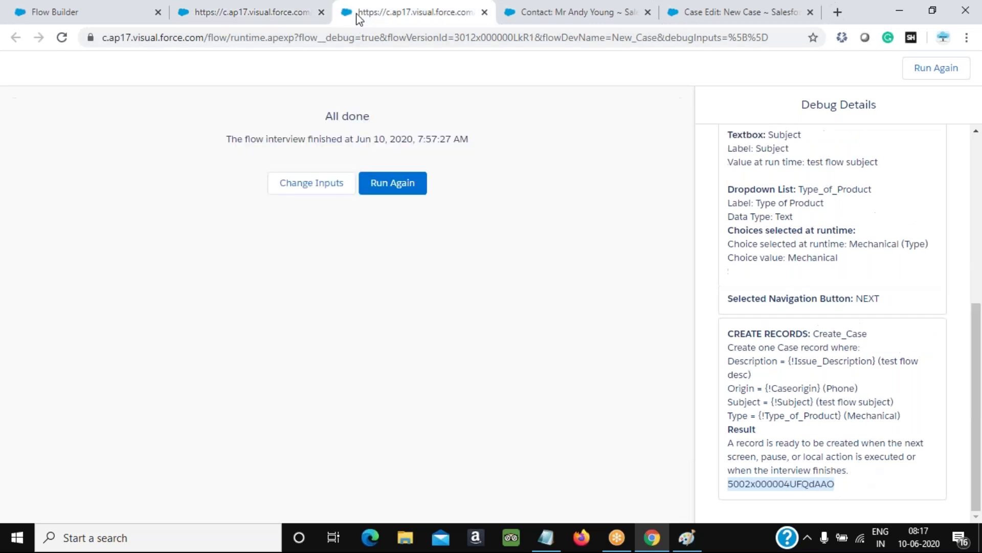
{"action": "left_click_drag", "start_coordinate": [212, 39], "coordinate": [819, 38]}
{"action": "type", "text": "force.com/f"}
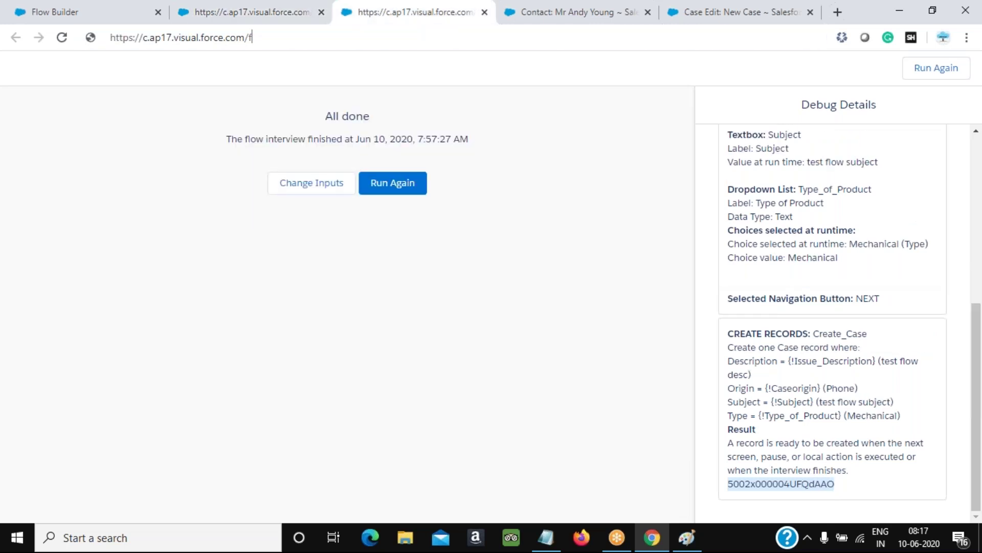
{"action": "key", "text": "ctrl+v"}
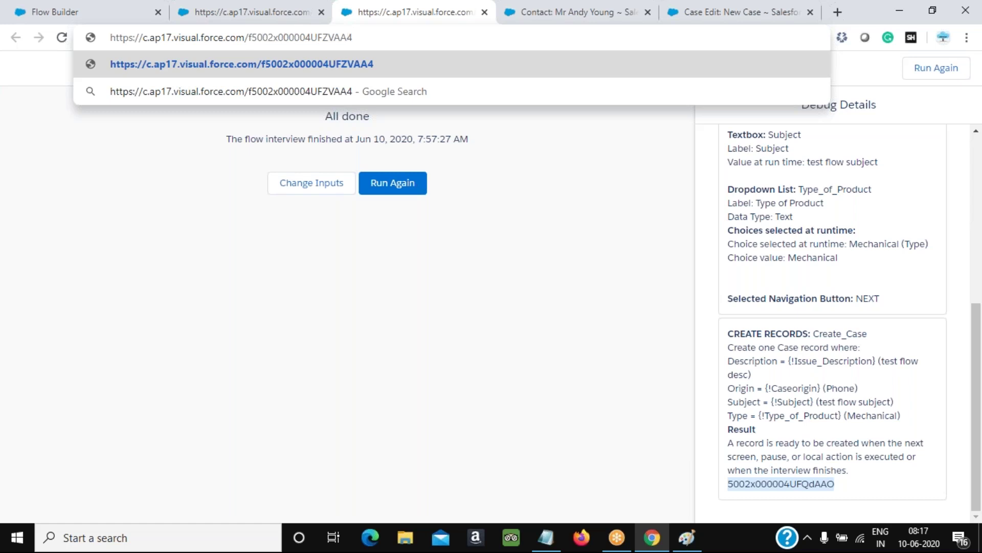
{"action": "key", "text": "Return"}
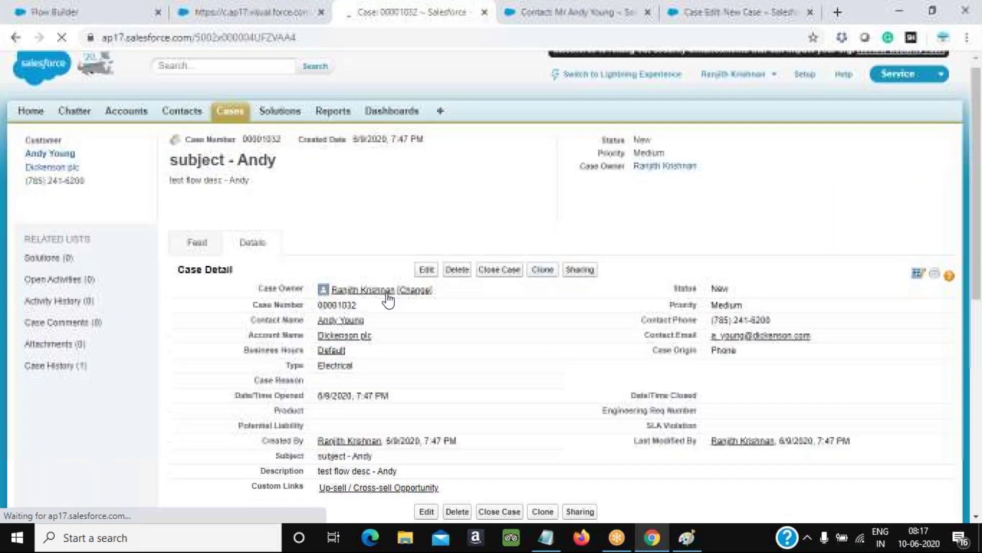
Inspect case 00001032's contact link and its Type, Description and Subject fields
{"action": "scroll", "coordinate": [388, 299], "scroll_direction": "down", "scroll_amount": 3}
{"action": "mouse_move", "coordinate": [341, 194]}
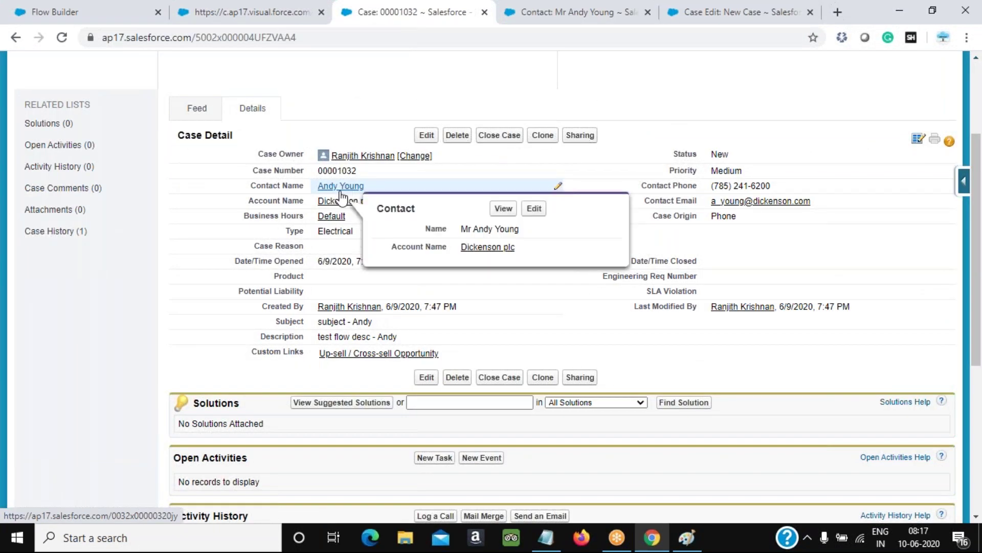
{"action": "double_click", "coordinate": [322, 233]}
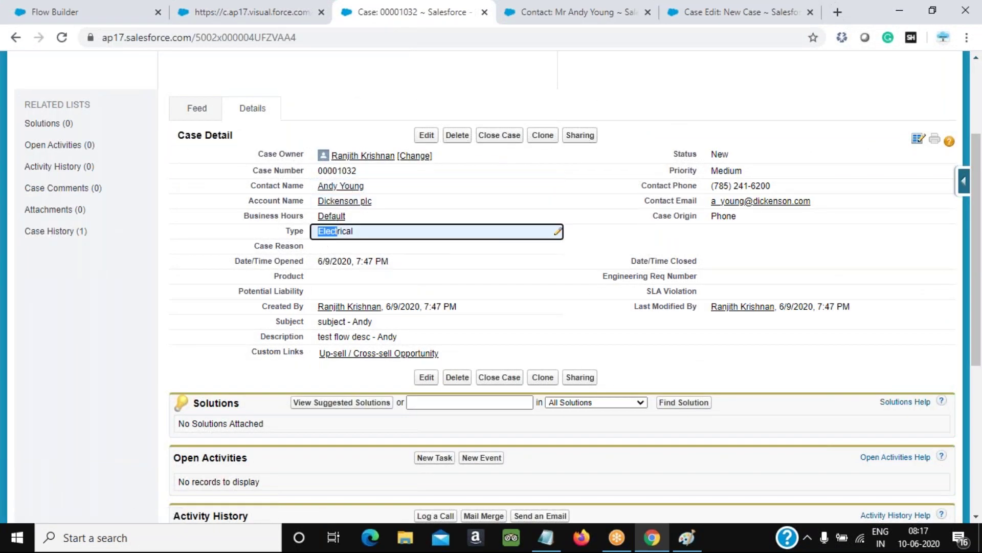
{"action": "double_click", "coordinate": [323, 335]}
{"action": "double_click", "coordinate": [320, 321]}
{"action": "left_click", "coordinate": [688, 539]}
{"action": "left_click", "coordinate": [687, 542]}
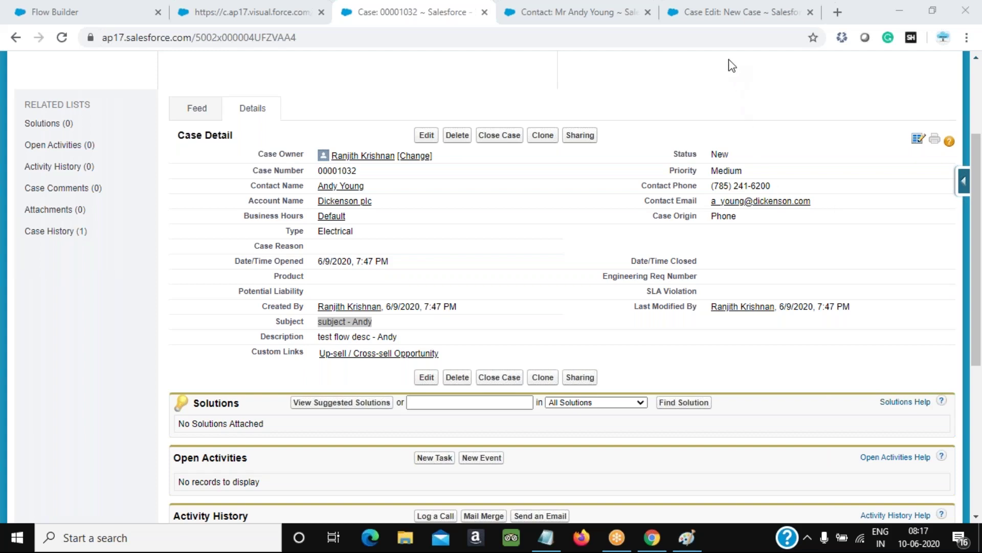
{"action": "scroll", "coordinate": [732, 66], "scroll_direction": "up", "scroll_amount": 3}
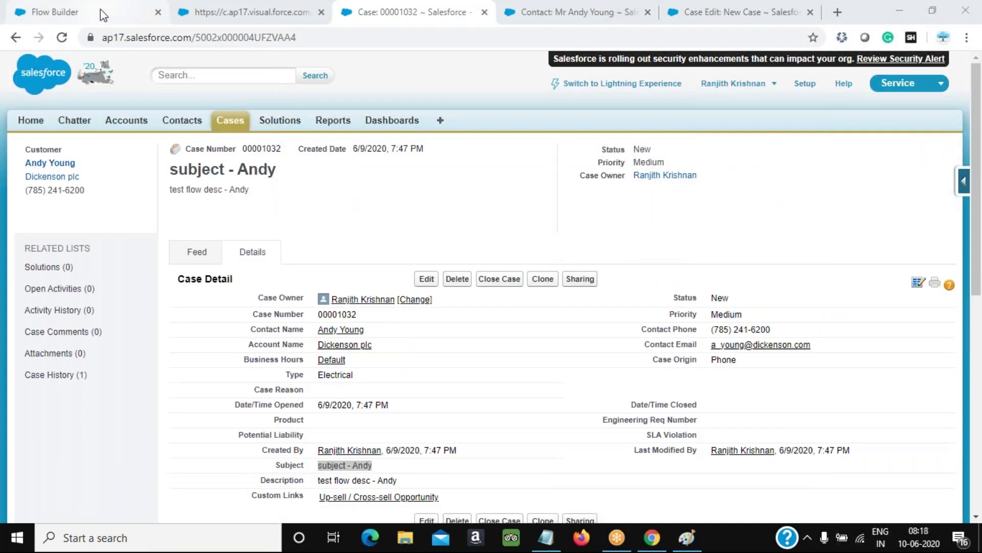
Activate the New Case flow in Flow Builder and go back to the Flows list
{"action": "left_click", "coordinate": [101, 9]}
{"action": "left_click", "coordinate": [830, 108]}
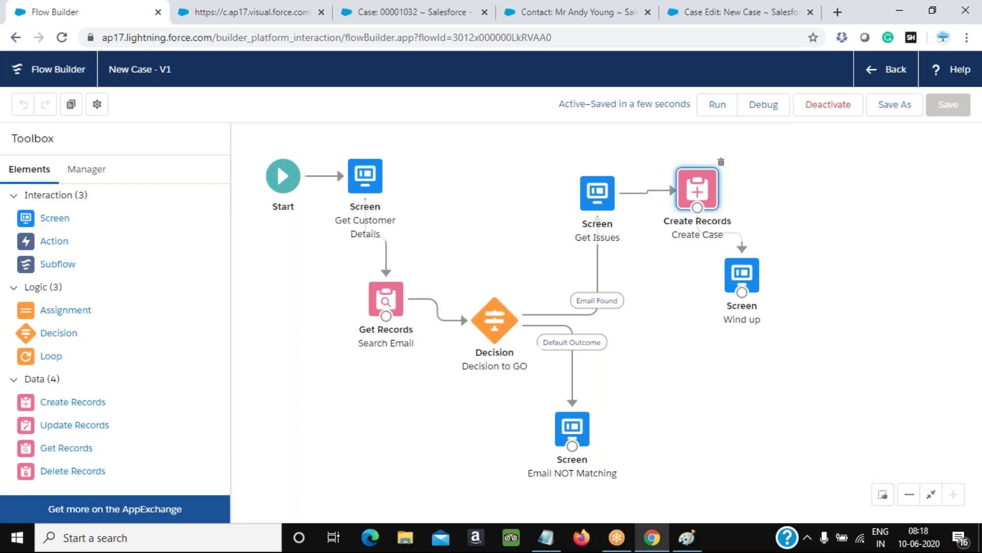
{"action": "left_click", "coordinate": [892, 77]}
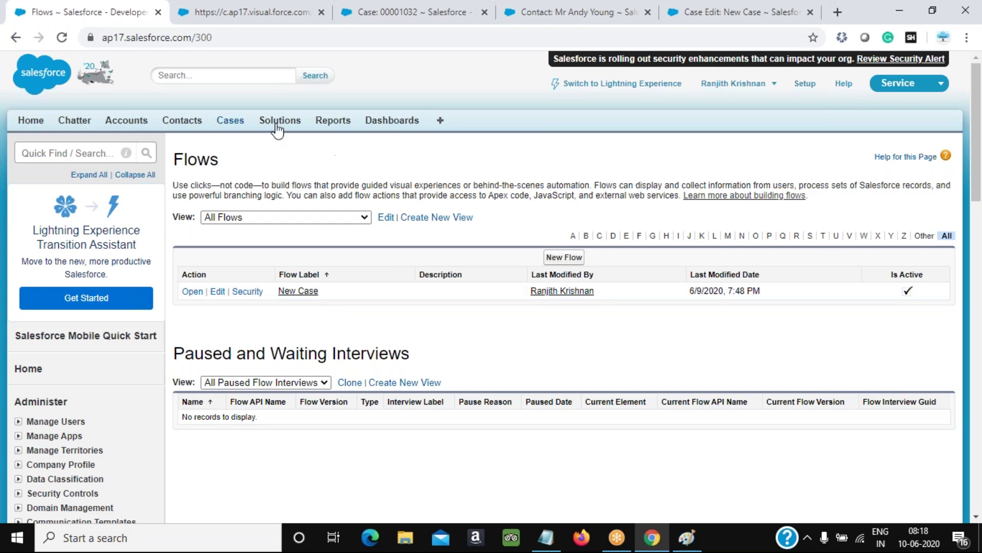
Load the All Open Cases view from the Cases tab, backing out of an accidental New Case
{"action": "left_click", "coordinate": [229, 122]}
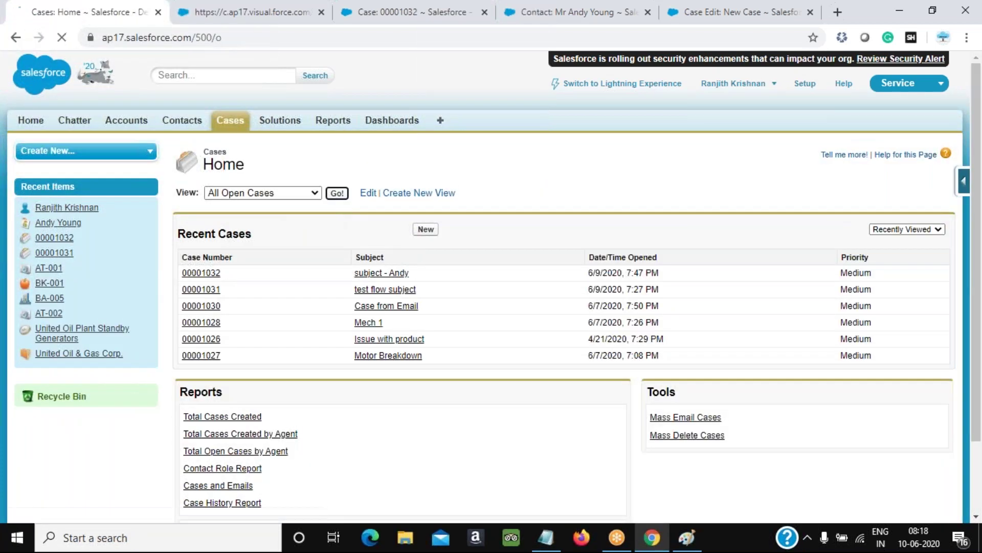
{"action": "left_click", "coordinate": [337, 193]}
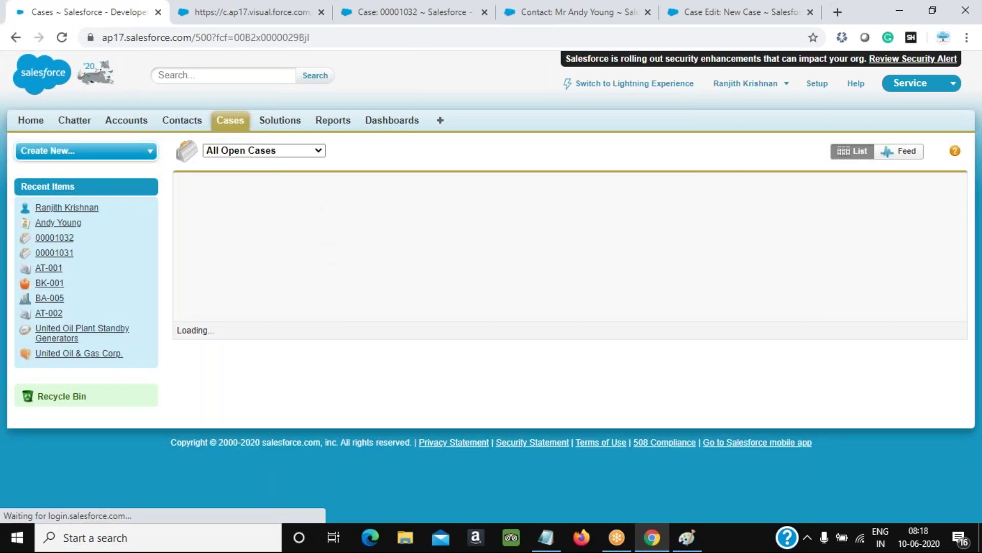
{"action": "left_click", "coordinate": [210, 186]}
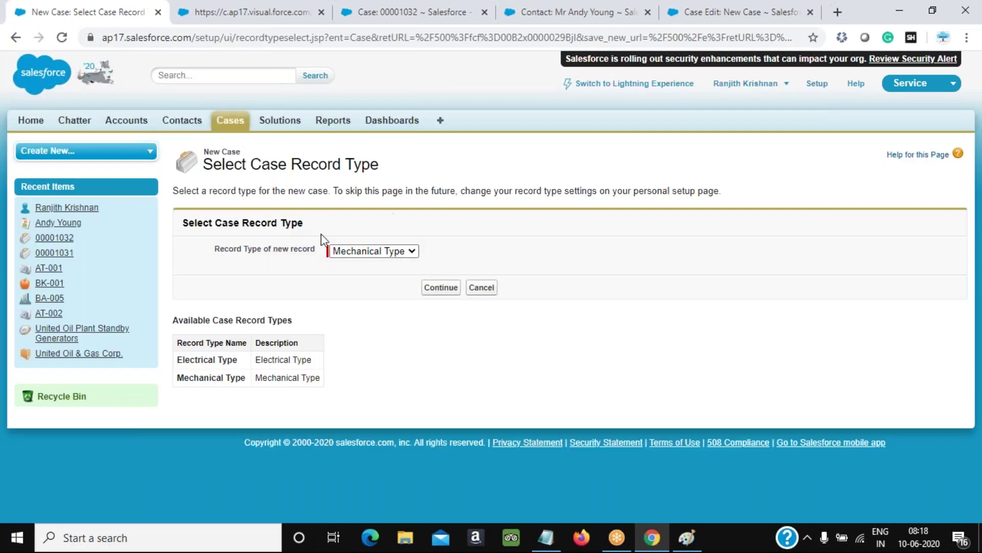
{"action": "left_click", "coordinate": [227, 122]}
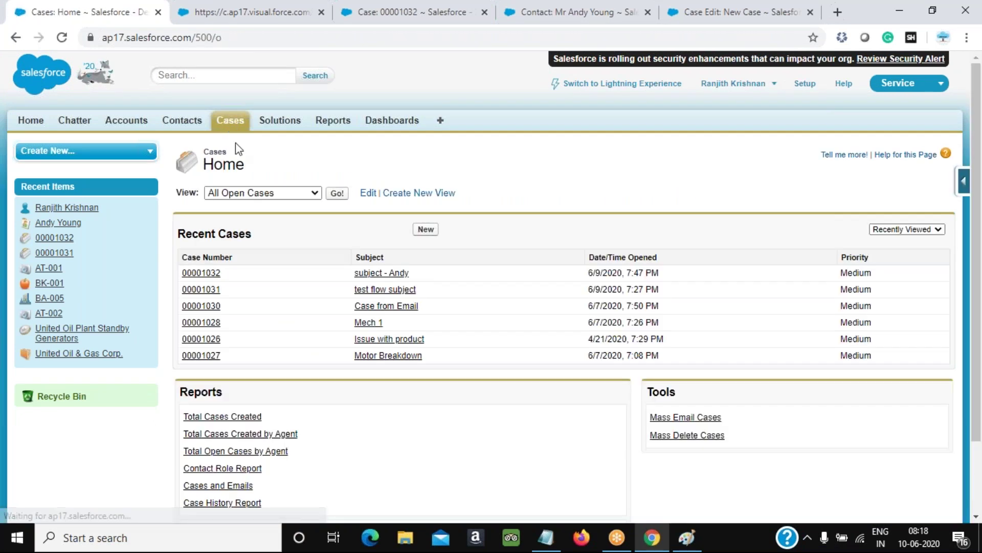
{"action": "left_click", "coordinate": [338, 193]}
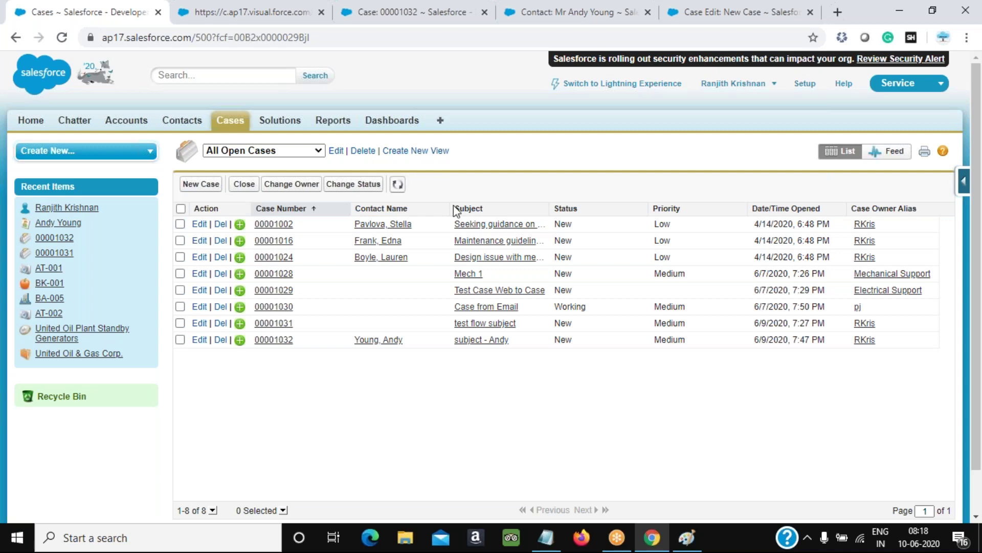
Click Finish on the debug run's final screen, then switch back to the All Open Cases tab
{"action": "left_click", "coordinate": [688, 539]}
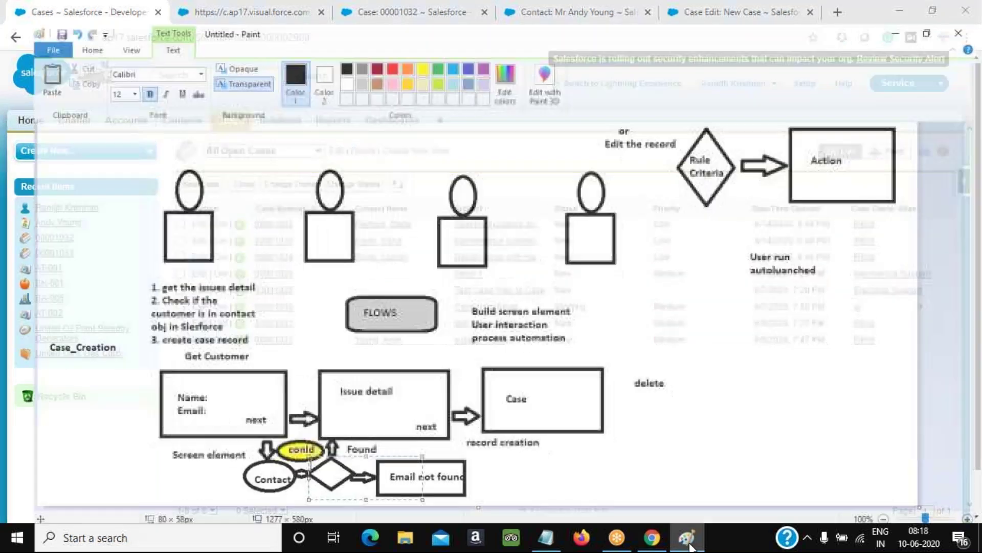
{"action": "left_click", "coordinate": [688, 538]}
{"action": "left_click", "coordinate": [690, 544]}
{"action": "left_click", "coordinate": [689, 544]}
{"action": "left_click", "coordinate": [246, 16]}
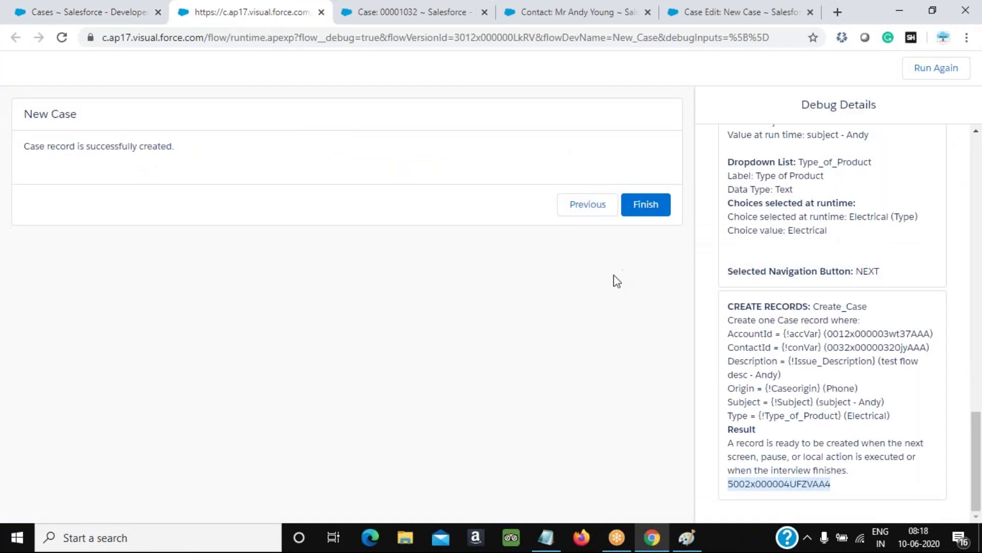
{"action": "left_click", "coordinate": [650, 208]}
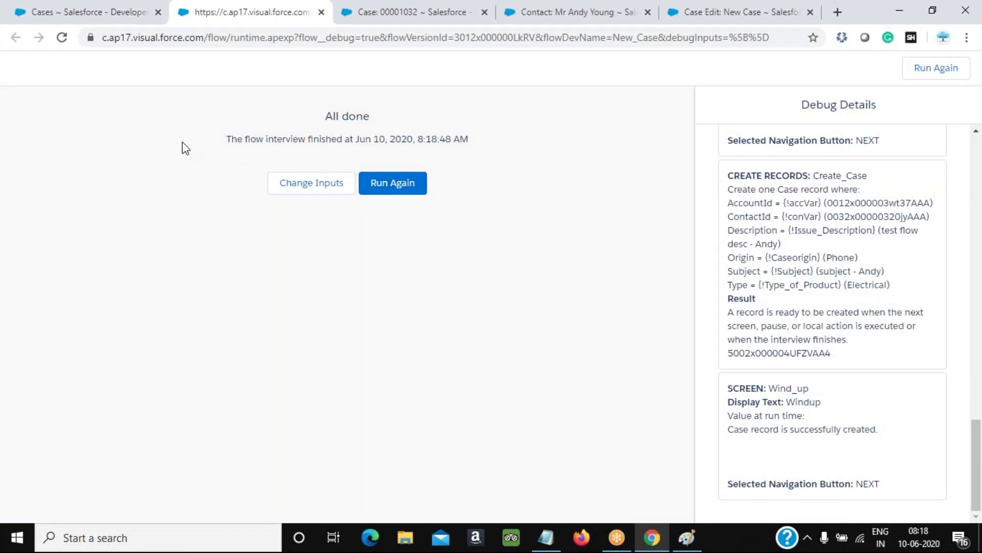
{"action": "left_click", "coordinate": [114, 9]}
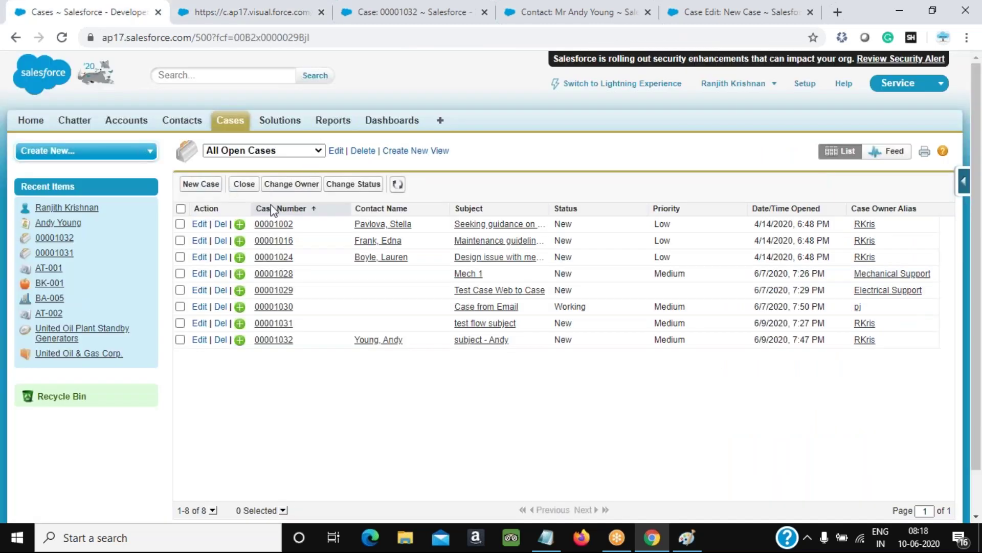
From Setup, go to Customize > Cases > Buttons, Links, and Actions and start a New Button or Link
{"action": "left_click", "coordinate": [804, 85]}
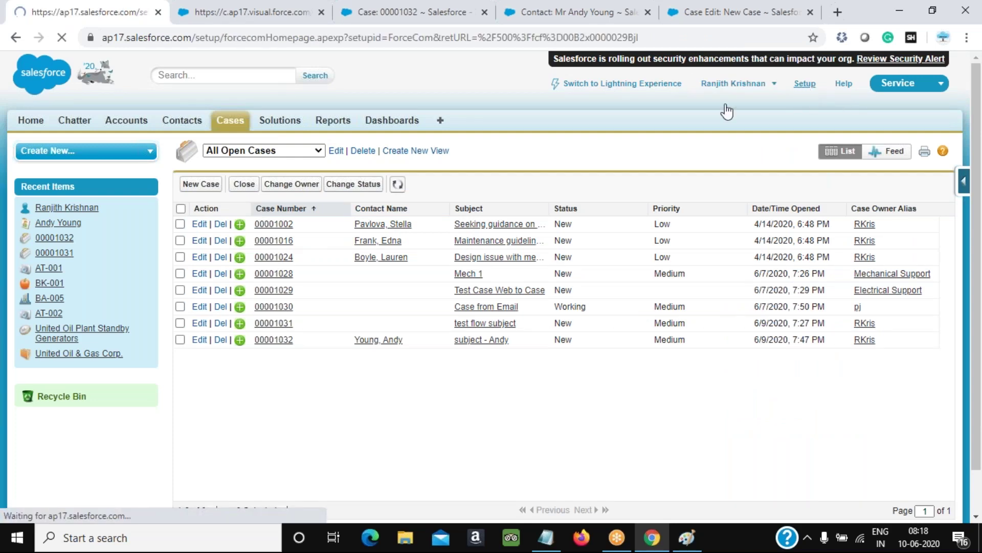
{"action": "scroll", "coordinate": [236, 136], "scroll_direction": "down", "scroll_amount": 8}
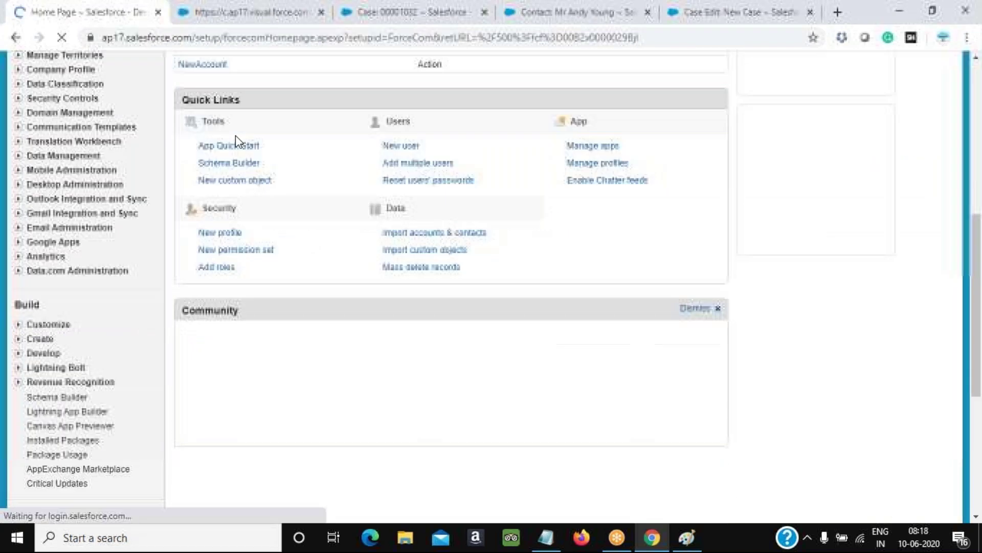
{"action": "left_click", "coordinate": [18, 285]}
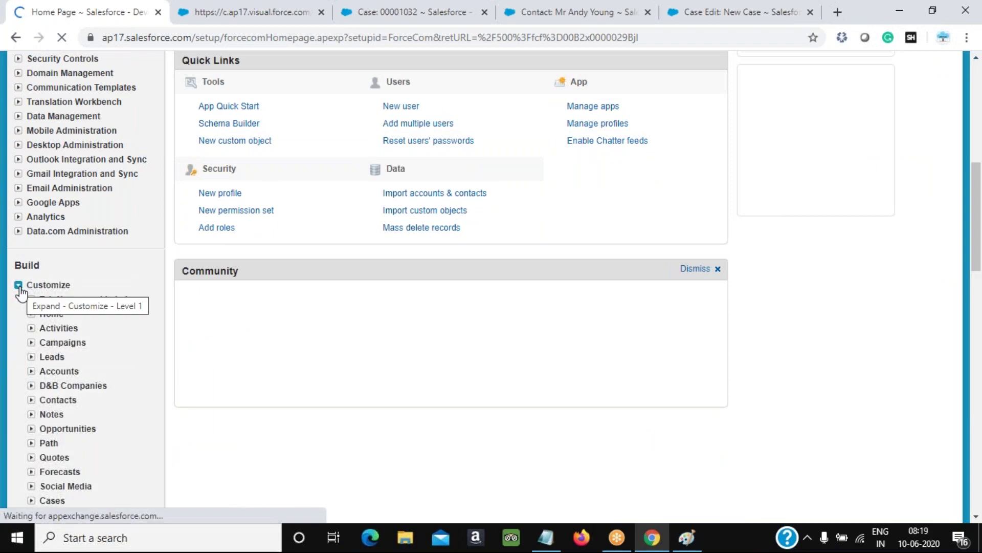
{"action": "scroll", "coordinate": [20, 292], "scroll_direction": "down", "scroll_amount": 3}
{"action": "left_click", "coordinate": [32, 358]}
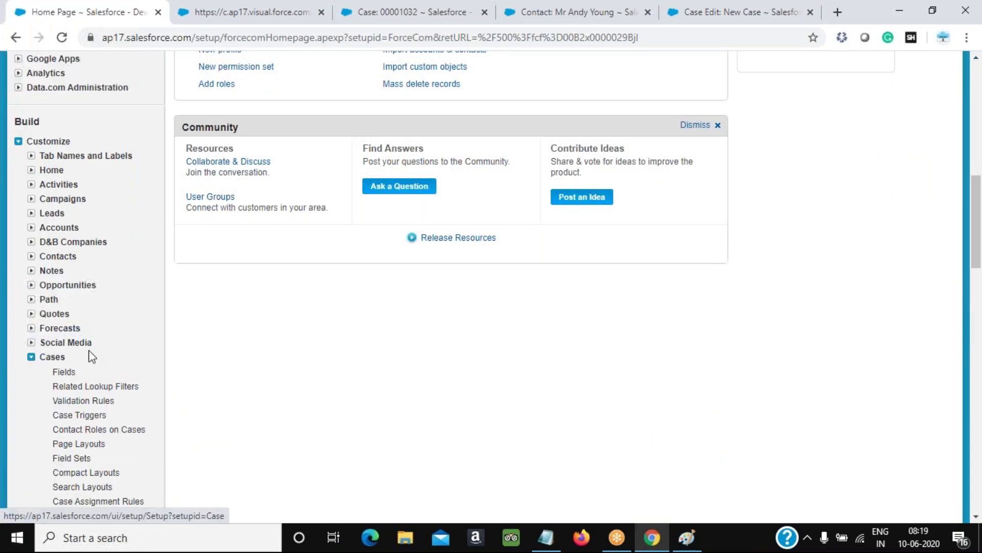
{"action": "scroll", "coordinate": [77, 353], "scroll_direction": "down", "scroll_amount": 4}
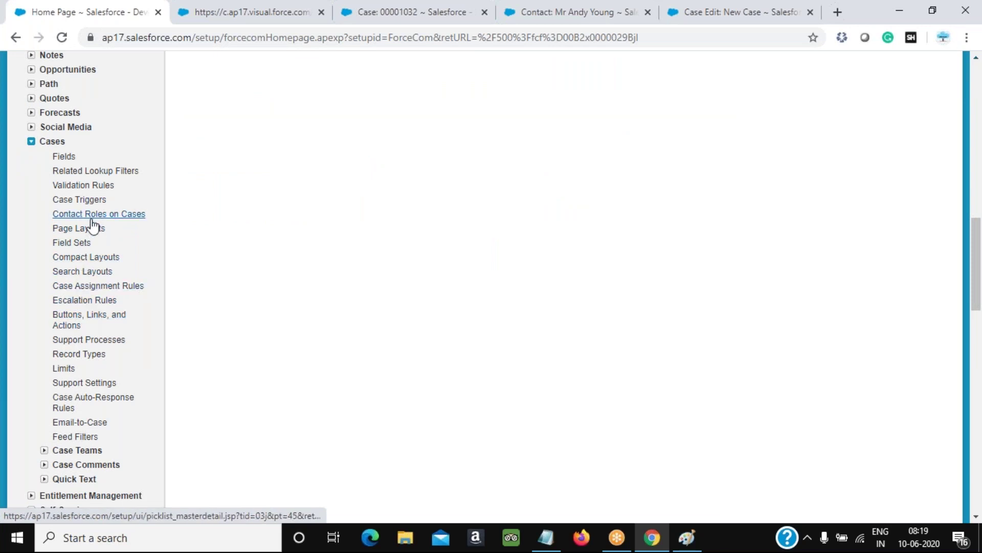
{"action": "scroll", "coordinate": [92, 225], "scroll_direction": "down", "scroll_amount": 3}
{"action": "left_click", "coordinate": [82, 177]}
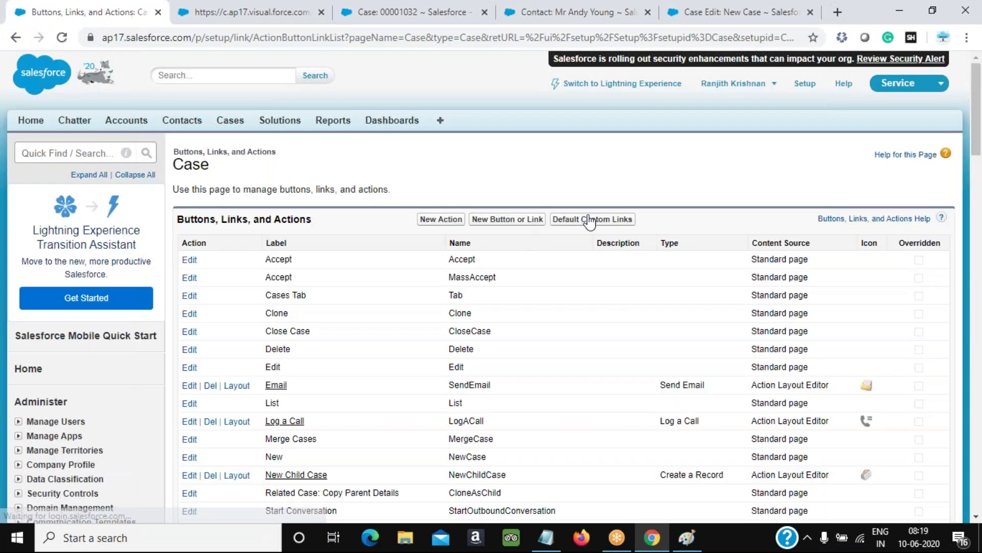
{"action": "left_click", "coordinate": [515, 225]}
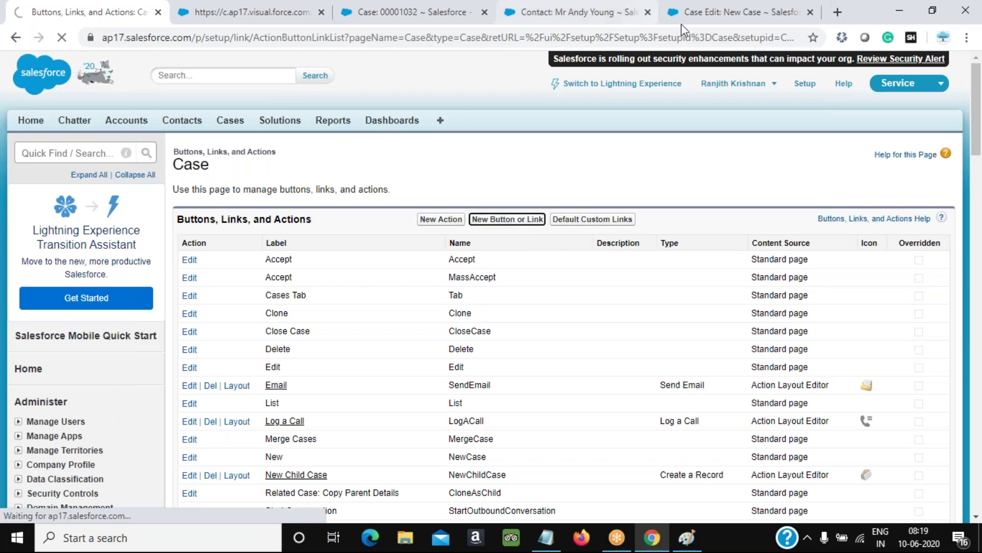
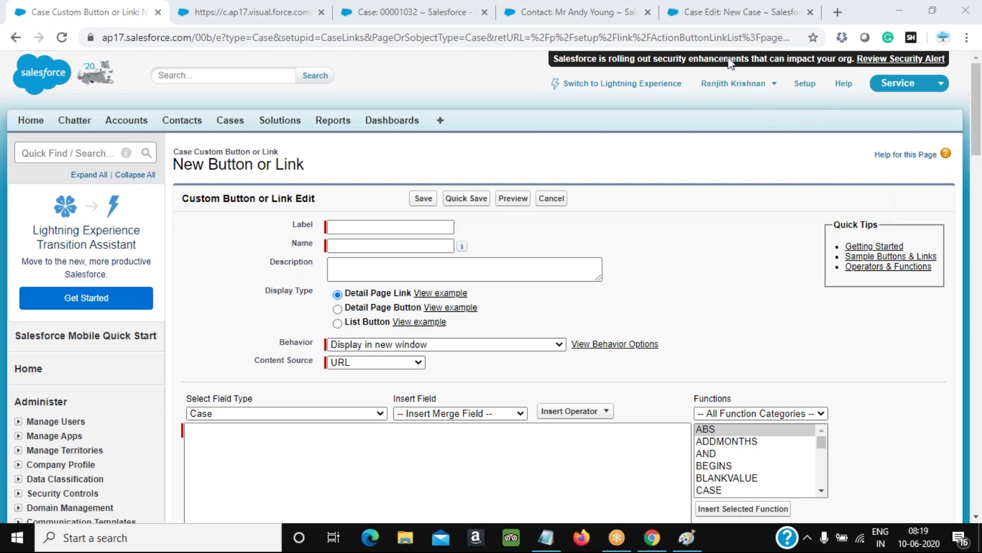
Label the new Case button 'New Case' so its name auto-fills as New_Case
{"action": "left_click", "coordinate": [404, 228]}
{"action": "type", "text": "New Cas"}
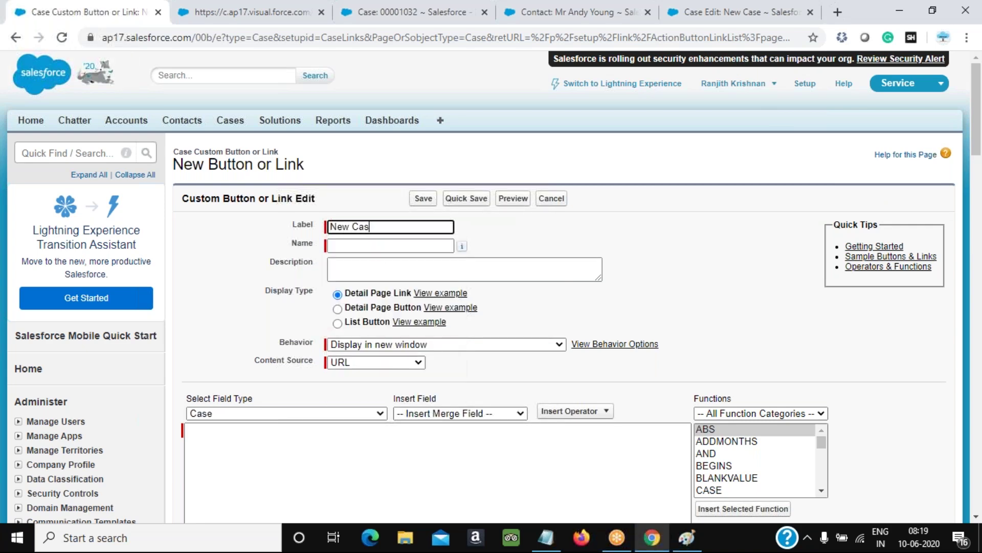
{"action": "type", "text": "e"}
{"action": "key", "text": "Tab"}
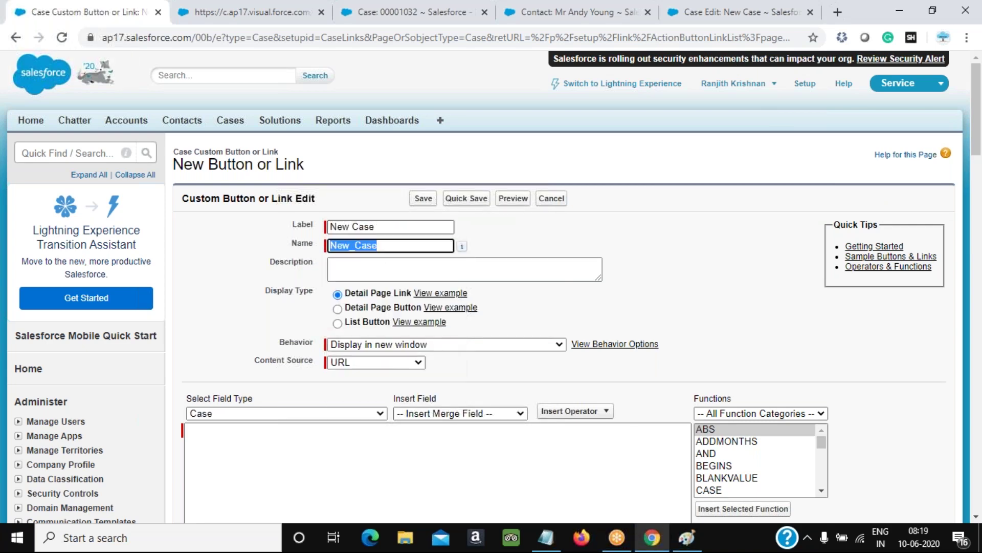
{"action": "scroll", "coordinate": [376, 149], "scroll_direction": "down", "scroll_amount": 3}
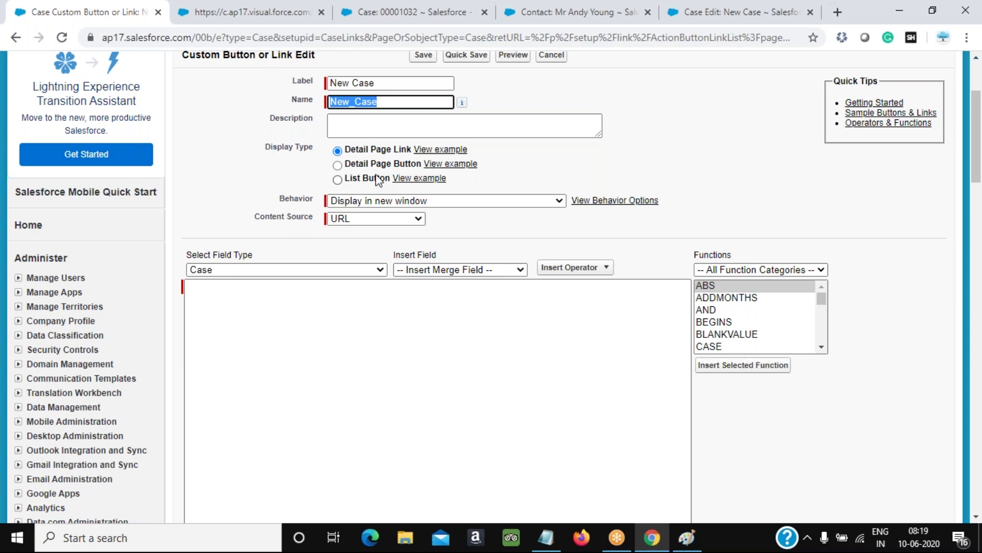
{"action": "left_click", "coordinate": [366, 13]}
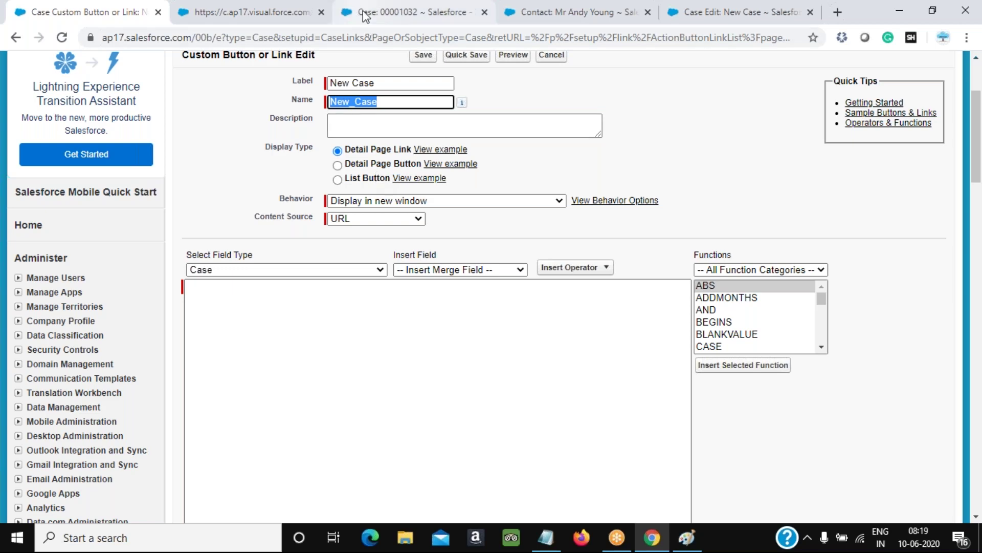
{"action": "left_click", "coordinate": [230, 120]}
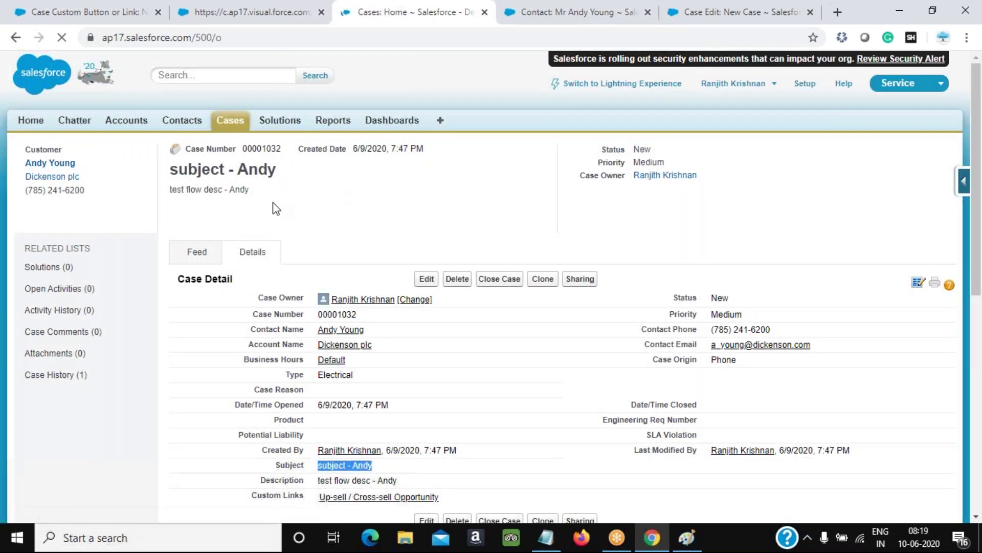
{"action": "left_click", "coordinate": [337, 193]}
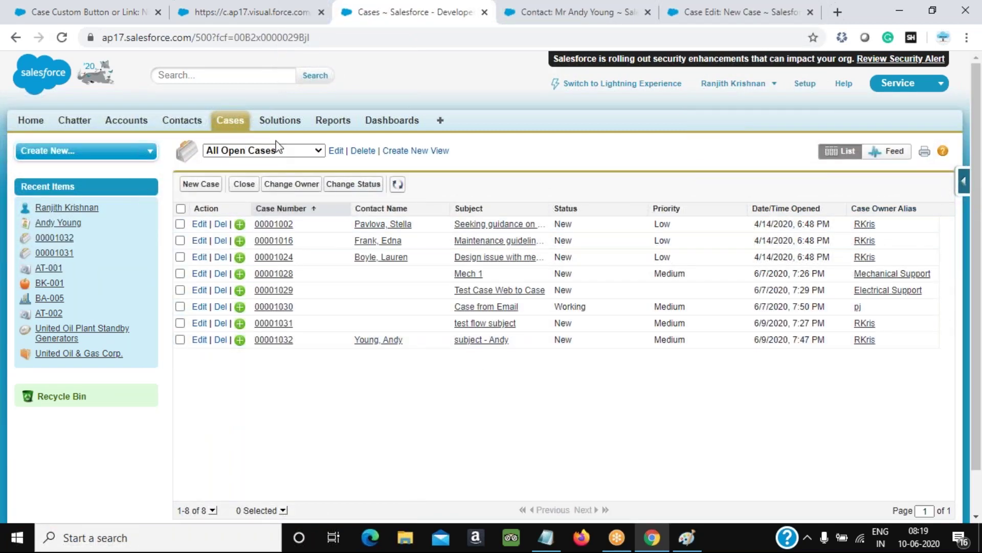
{"action": "left_click", "coordinate": [275, 225]}
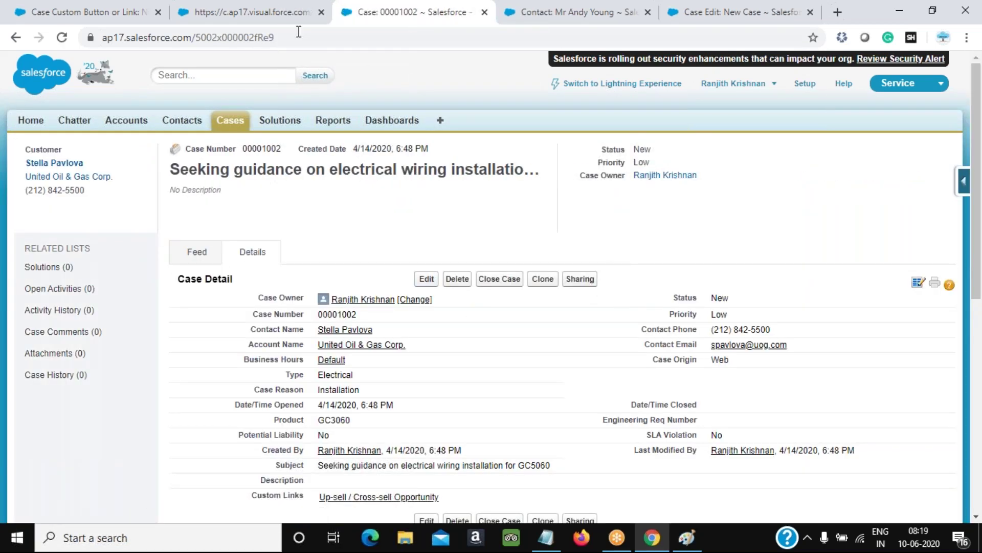
{"action": "left_click", "coordinate": [271, 13]}
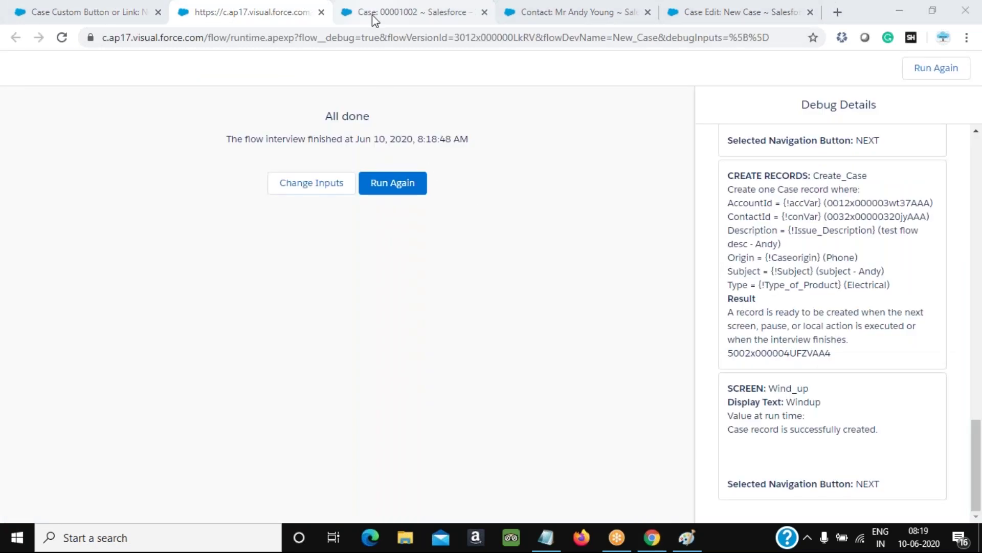
{"action": "left_click", "coordinate": [372, 14]}
{"action": "left_click", "coordinate": [628, 21]}
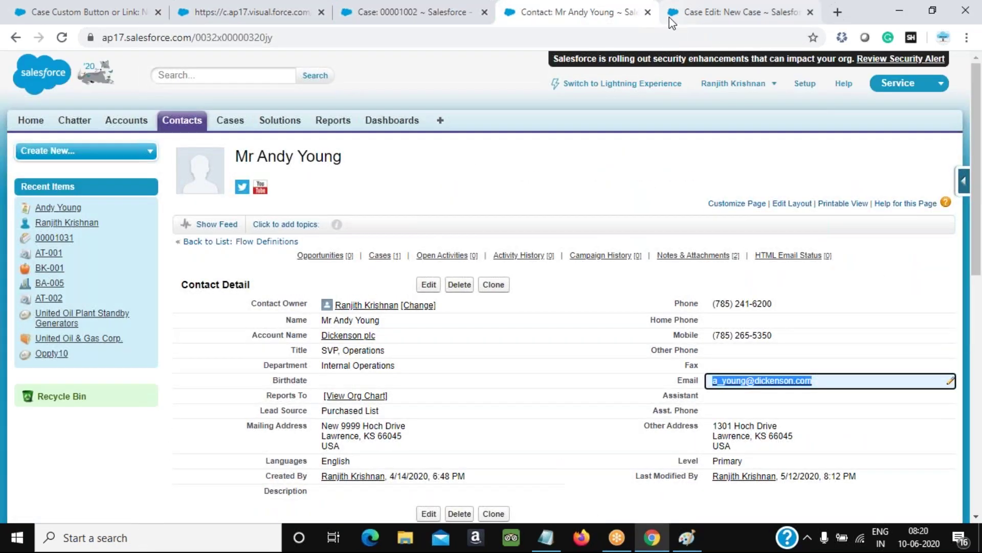
{"action": "left_click", "coordinate": [672, 23]}
{"action": "left_click", "coordinate": [93, 14]}
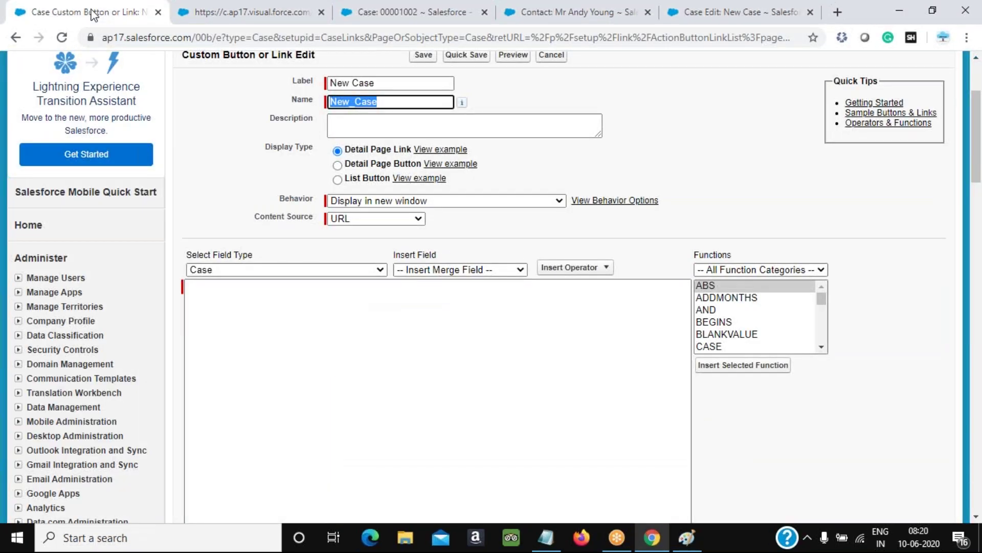
Make it a List Button with checkboxes, opening in the existing window with sidebar
{"action": "left_click", "coordinate": [376, 168]}
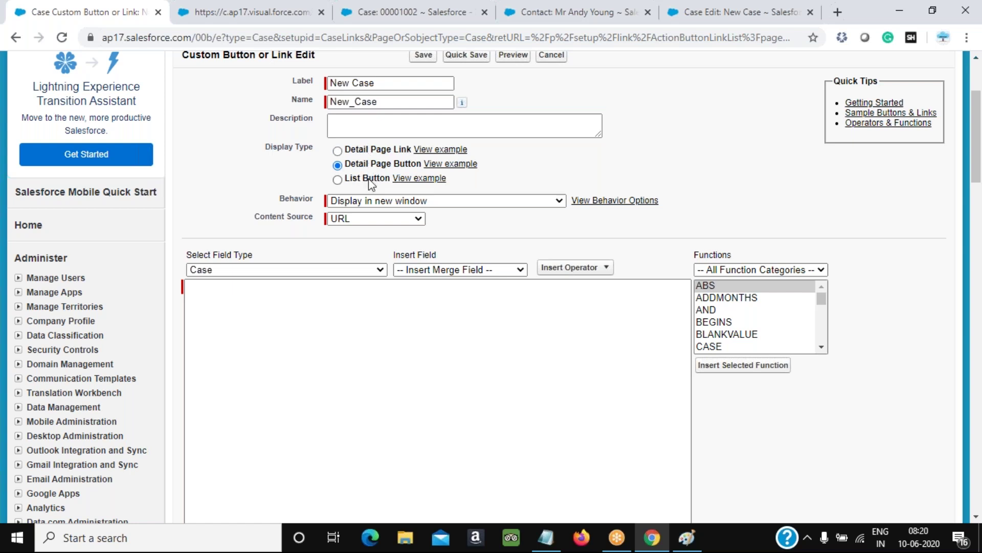
{"action": "left_click", "coordinate": [368, 180]}
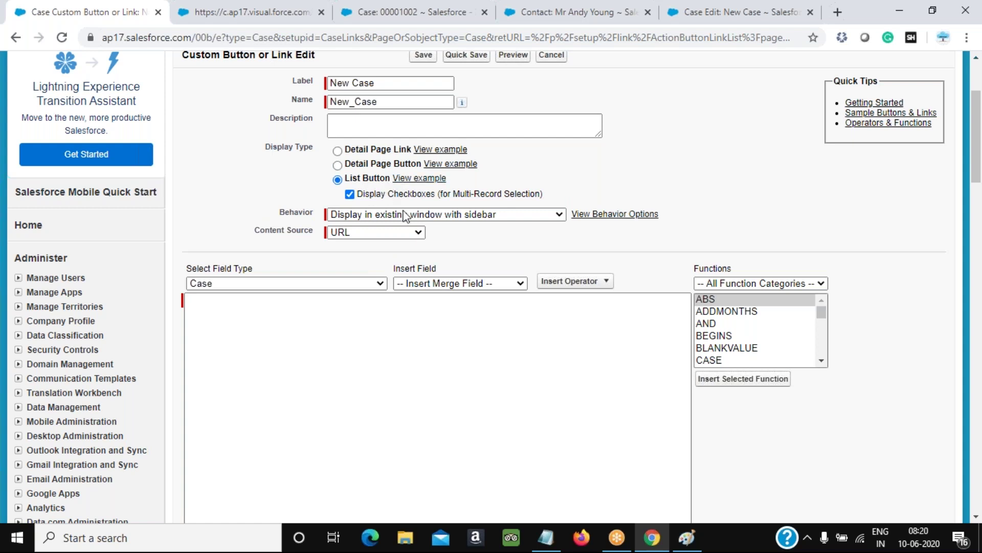
{"action": "left_click", "coordinate": [458, 215]}
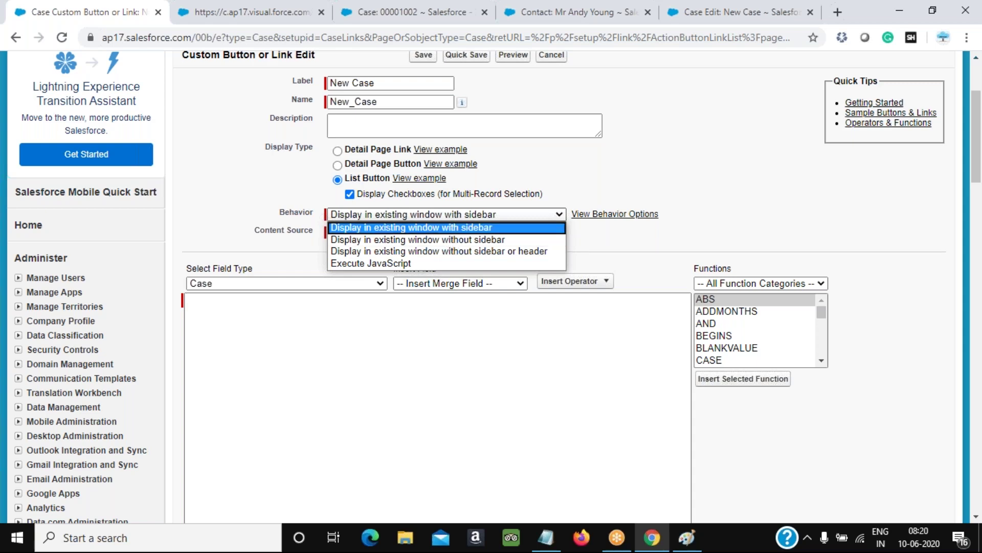
{"action": "left_click", "coordinate": [399, 12]}
{"action": "left_click", "coordinate": [31, 121]}
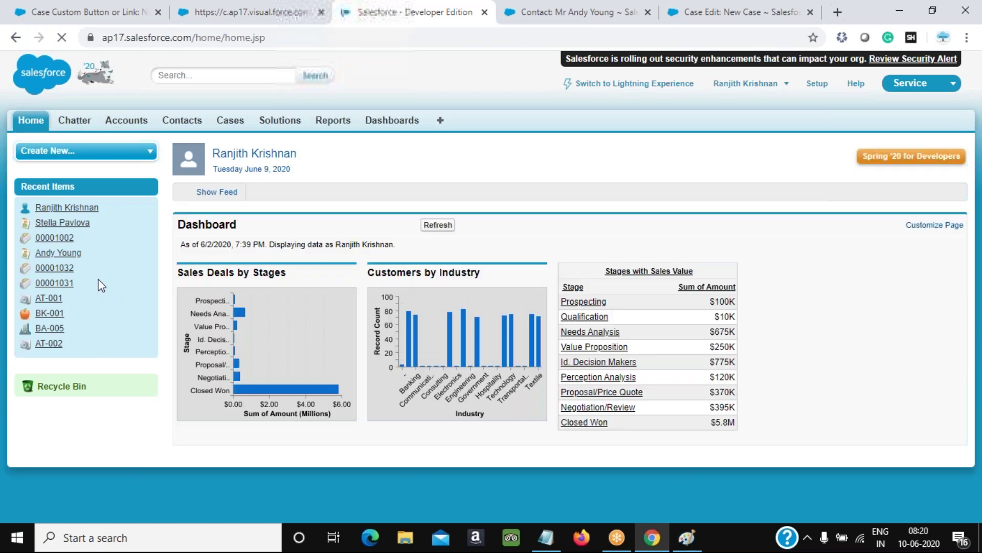
{"action": "left_click", "coordinate": [87, 12]}
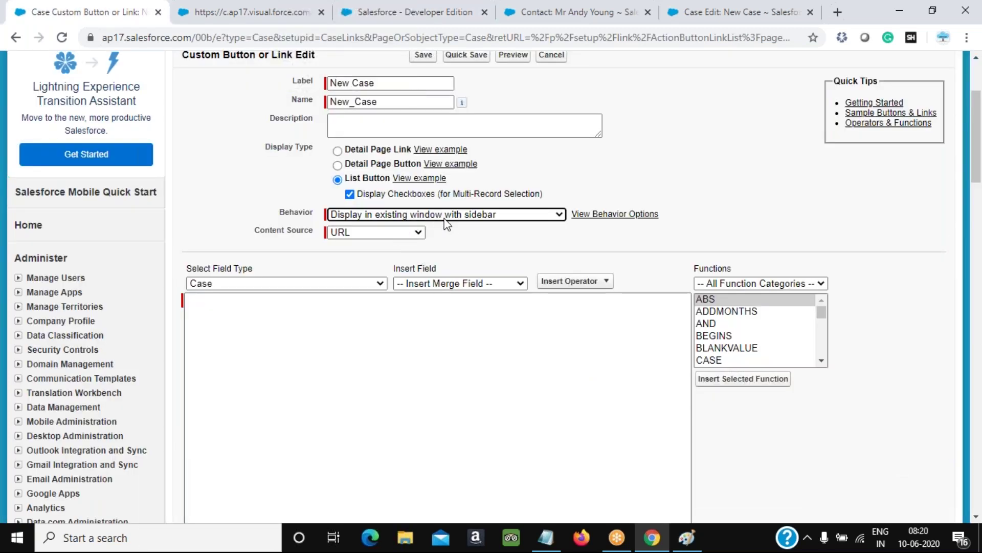
Keep URL as the button's content source, then bring up the Salesforce home page tab
{"action": "left_click", "coordinate": [389, 233]}
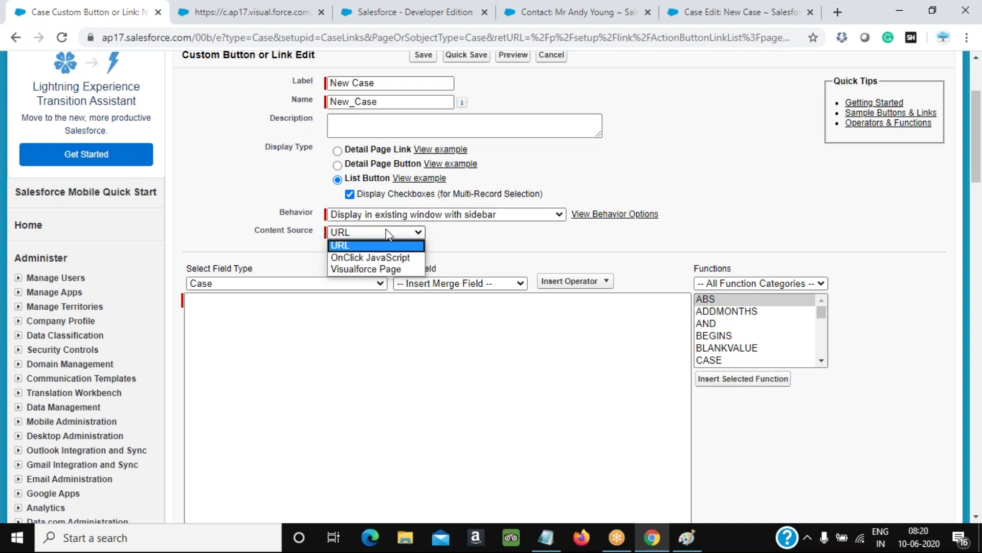
{"action": "left_click", "coordinate": [357, 245]}
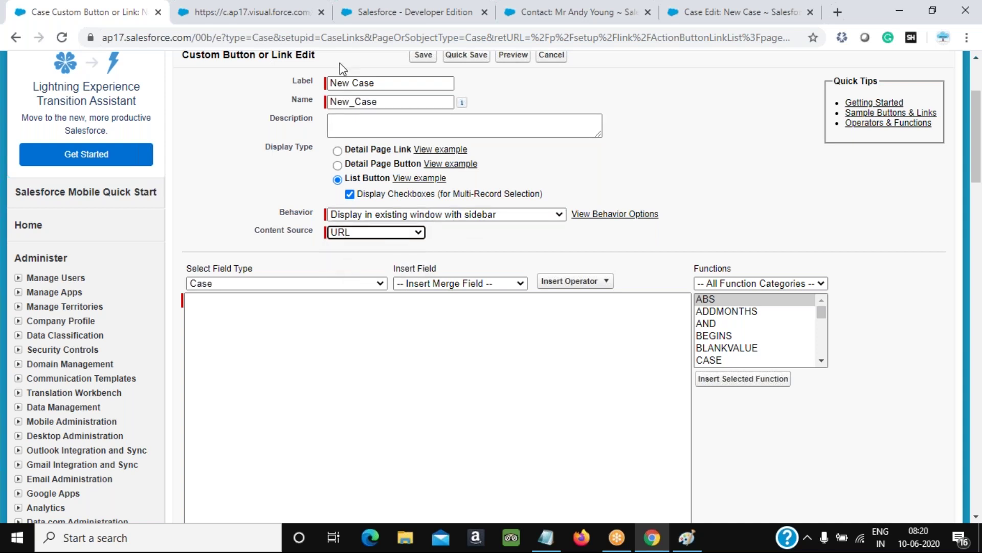
{"action": "left_click", "coordinate": [289, 15]}
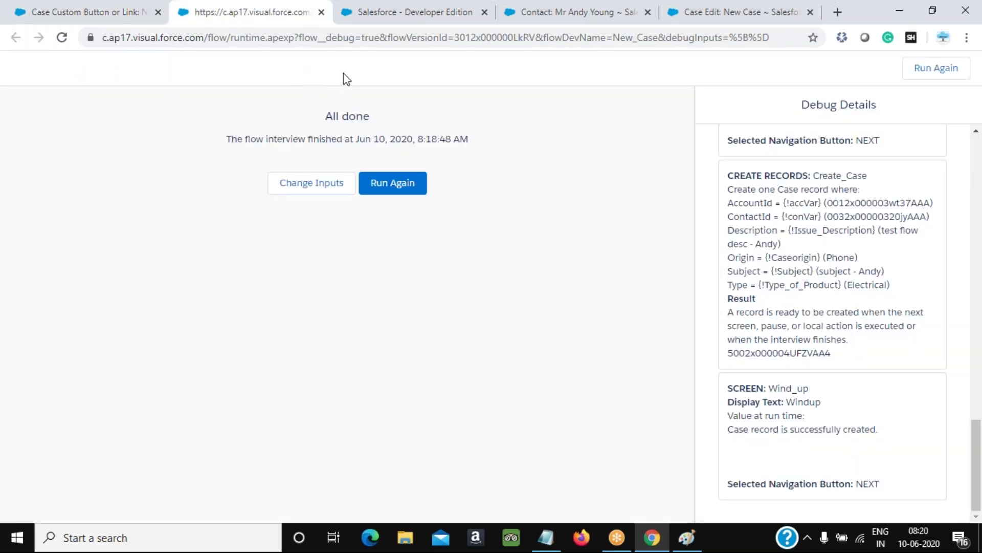
{"action": "scroll", "coordinate": [745, 134], "scroll_direction": "up", "scroll_amount": 6}
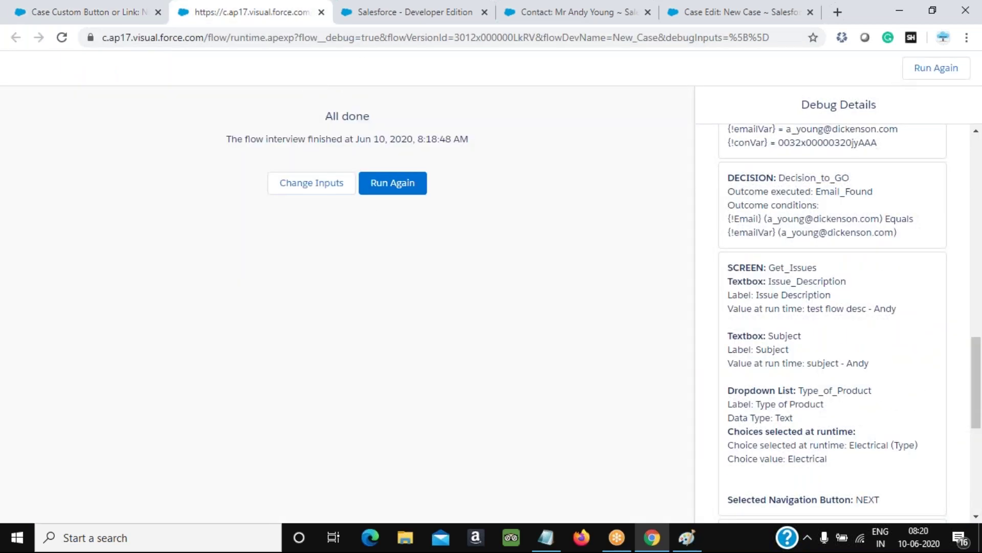
{"action": "scroll", "coordinate": [745, 134], "scroll_direction": "up", "scroll_amount": 6}
{"action": "left_click", "coordinate": [415, 12]}
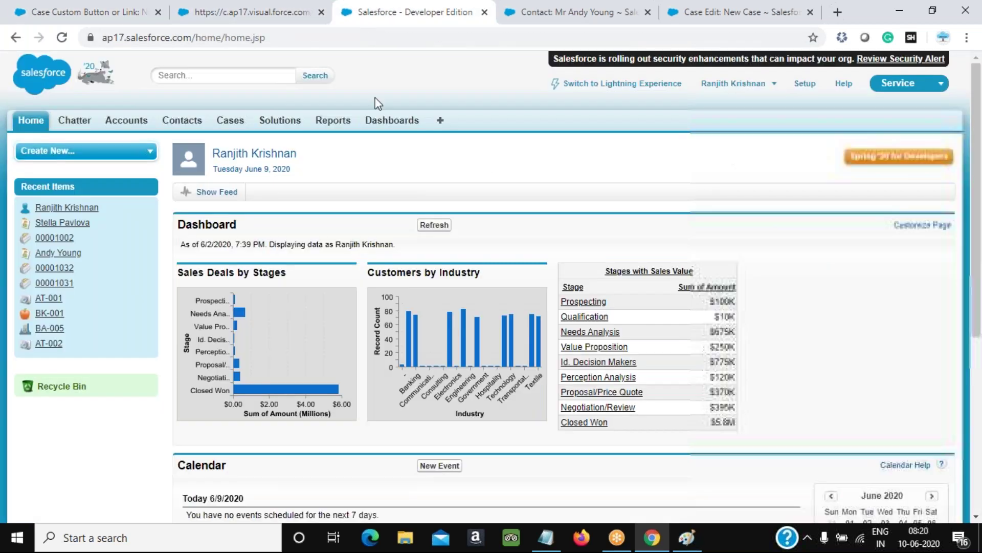
Open the New Case flow's details under Setup > Create > Workflow & Approvals > Flows
{"action": "left_click", "coordinate": [813, 84]}
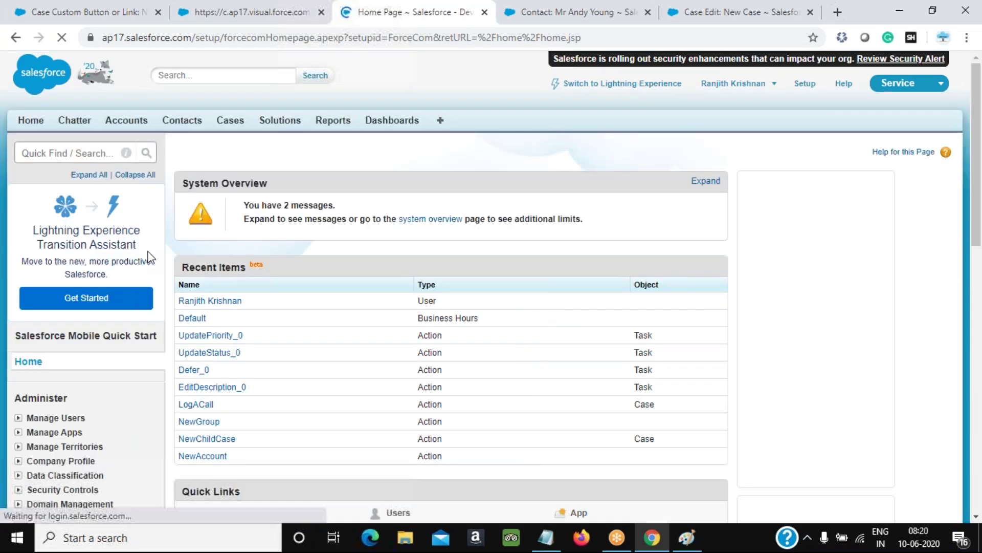
{"action": "scroll", "coordinate": [25, 201], "scroll_direction": "down", "scroll_amount": 15}
{"action": "scroll", "coordinate": [23, 194], "scroll_direction": "up", "scroll_amount": 3}
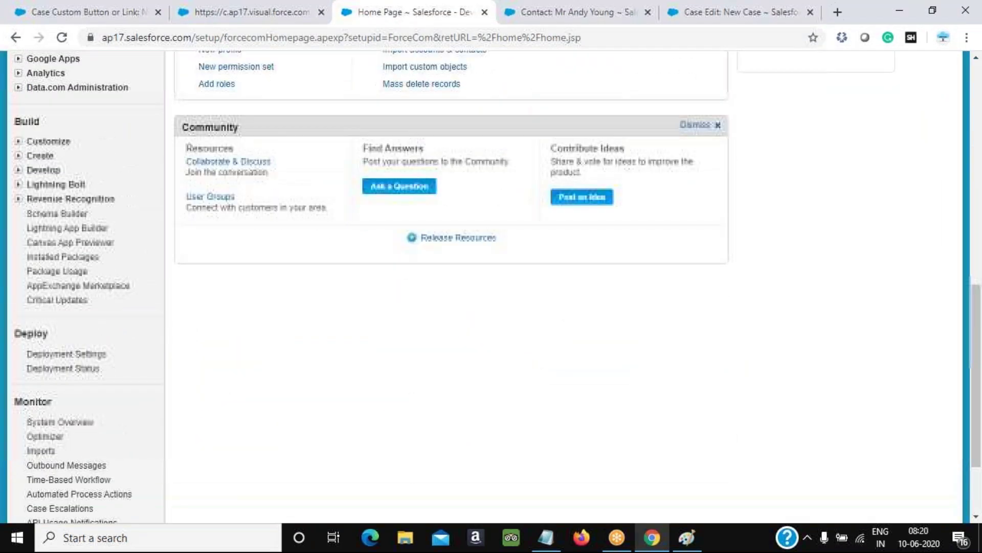
{"action": "left_click", "coordinate": [19, 188]}
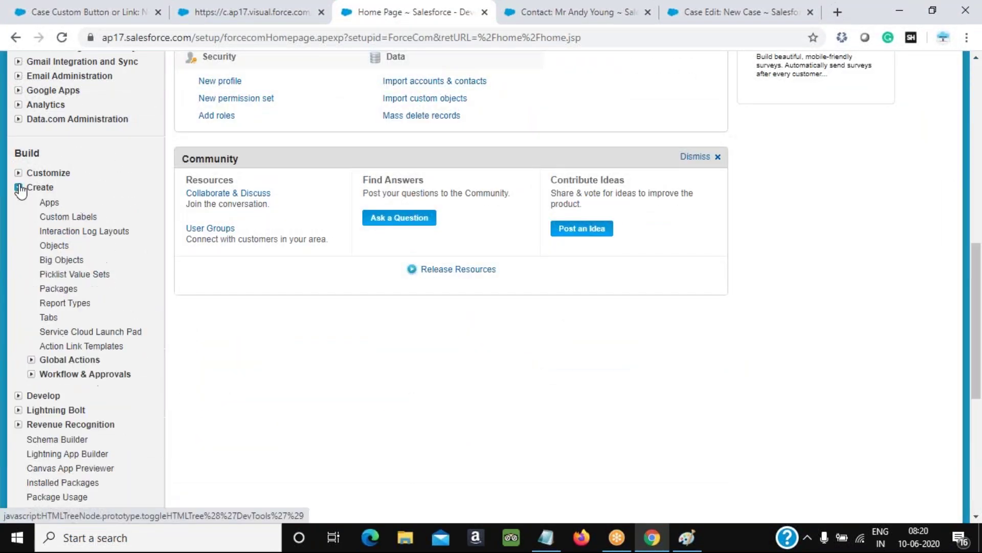
{"action": "left_click", "coordinate": [32, 374]}
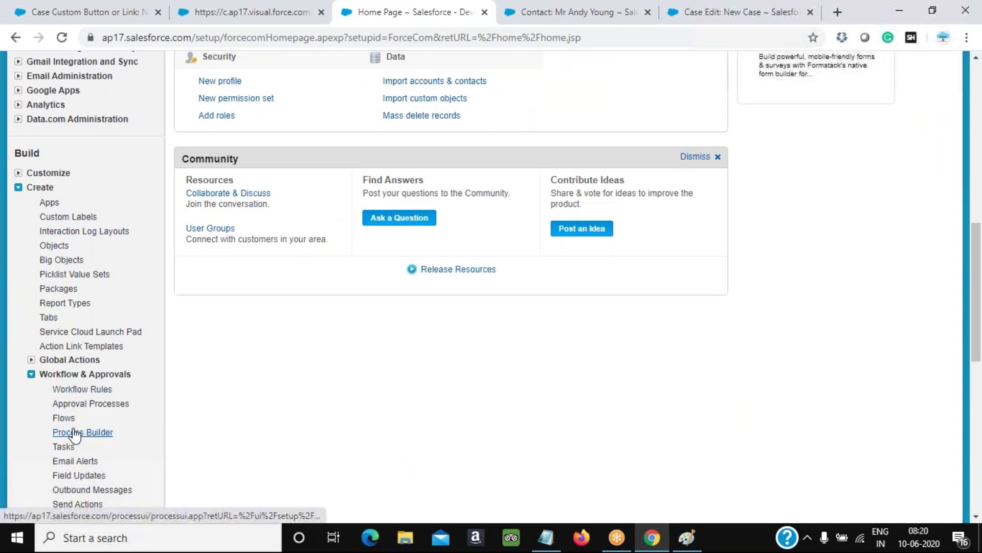
{"action": "left_click", "coordinate": [63, 418]}
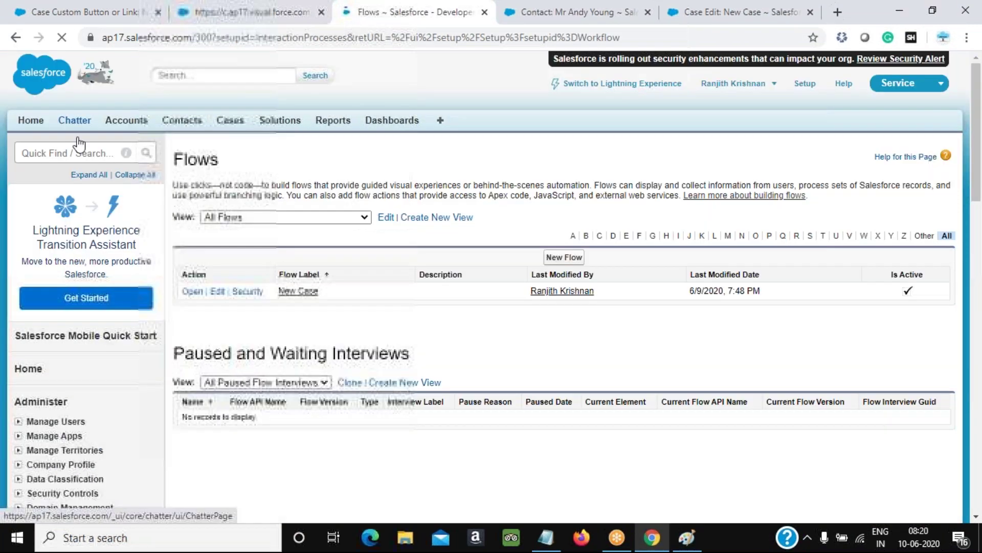
{"action": "left_click", "coordinate": [298, 290]}
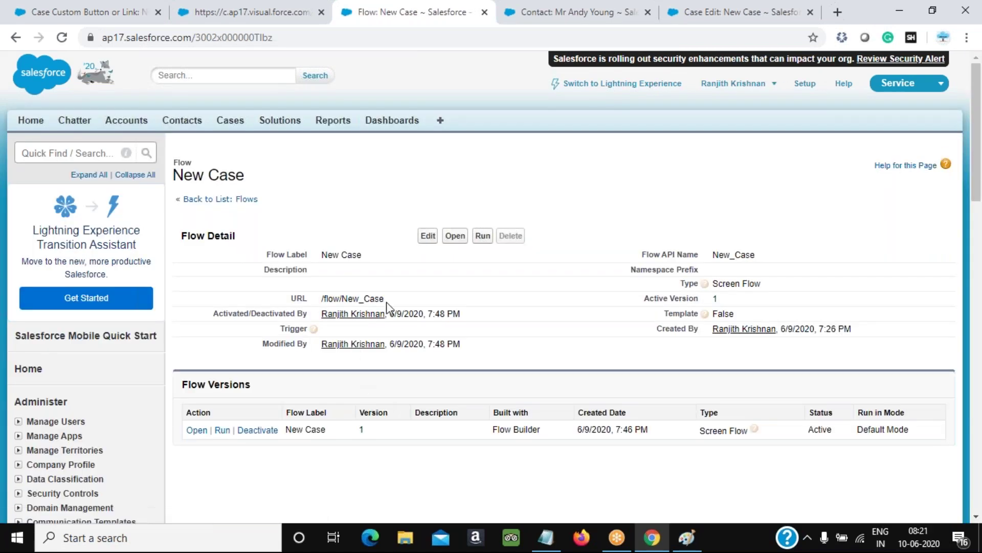
Run the flow by loading /flow/New_Case in the address bar
{"action": "left_click_drag", "start_coordinate": [385, 298], "coordinate": [320, 300]}
{"action": "key", "text": "ctrl+c"}
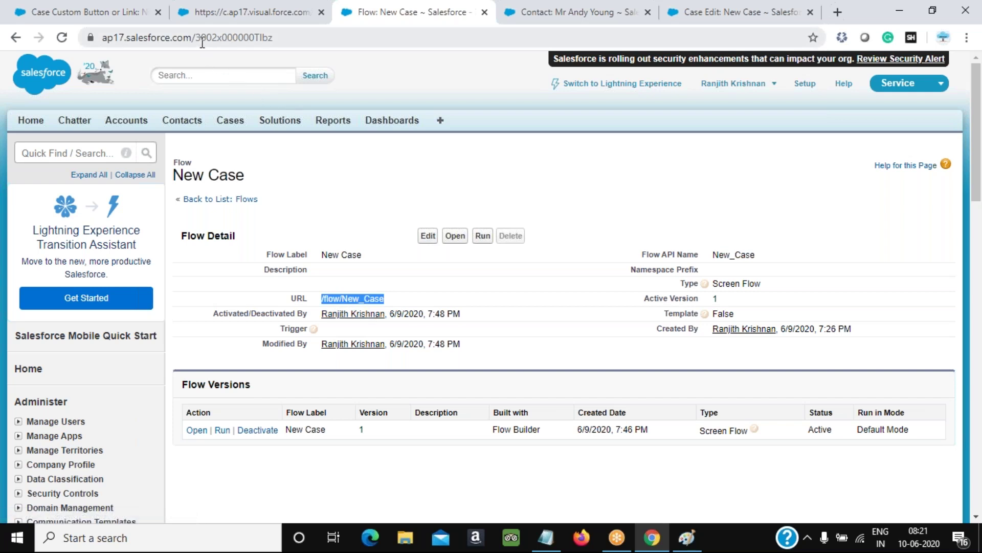
{"action": "left_click_drag", "start_coordinate": [202, 43], "coordinate": [478, 45]}
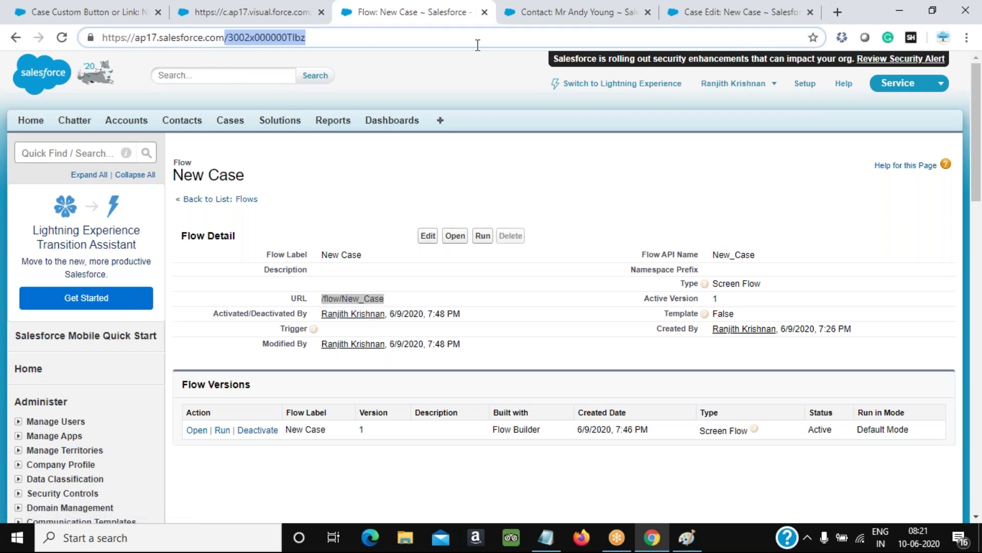
{"action": "key", "text": "ctrl+v"}
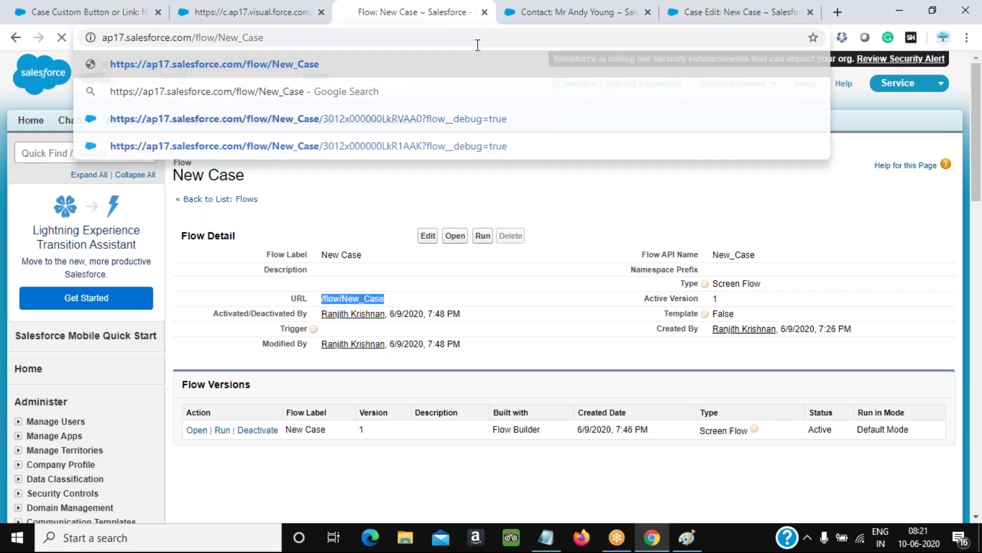
{"action": "key", "text": "Return"}
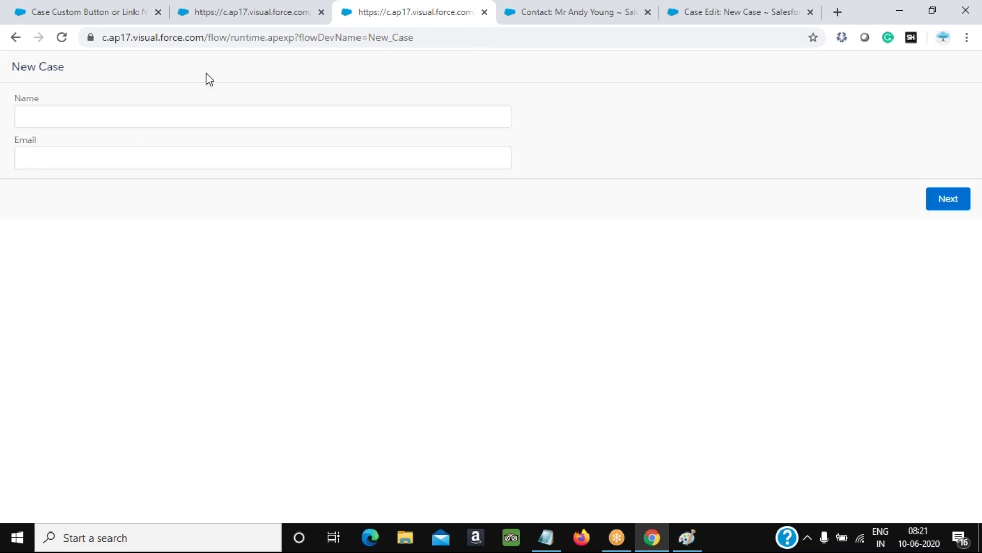
Paste /flow/New_Case into the custom button's URL content box
{"action": "left_click", "coordinate": [263, 15]}
{"action": "left_click", "coordinate": [97, 12]}
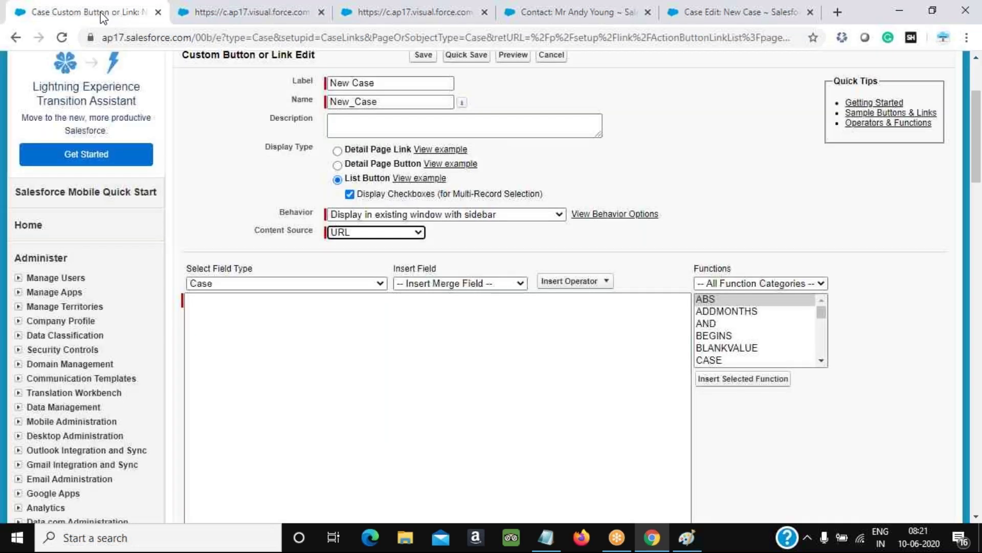
{"action": "left_click", "coordinate": [283, 305]}
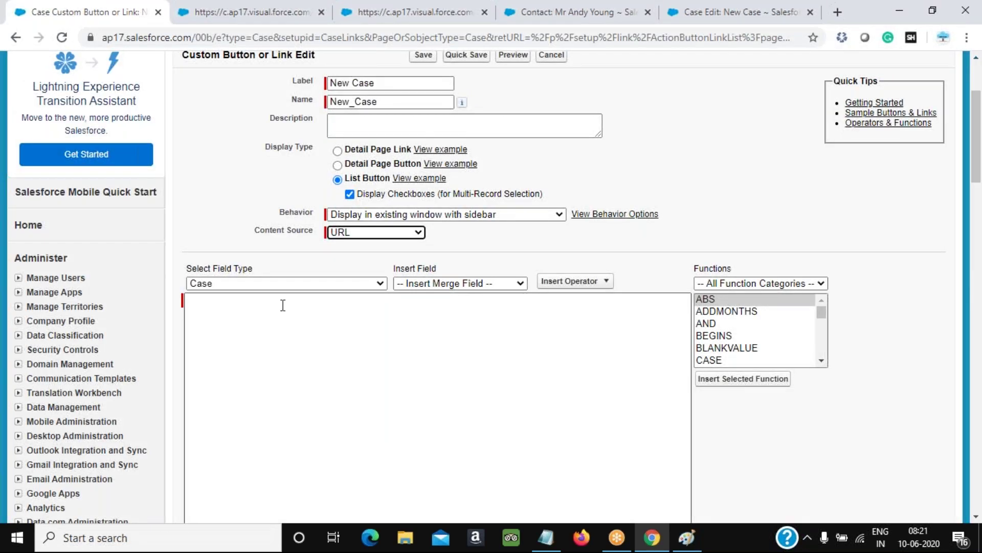
{"action": "key", "text": "ctrl+v"}
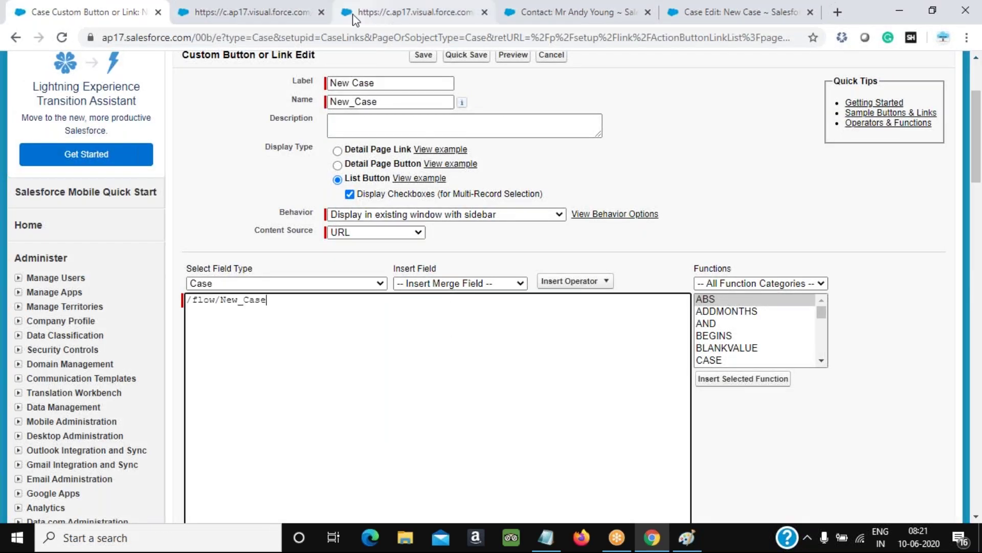
Trim the flow tab's address to the Salesforce domain to reload the home page
{"action": "left_click", "coordinate": [357, 15]}
{"action": "left_click_drag", "start_coordinate": [249, 35], "coordinate": [448, 37]}
{"action": "key", "text": "BackSpace"}
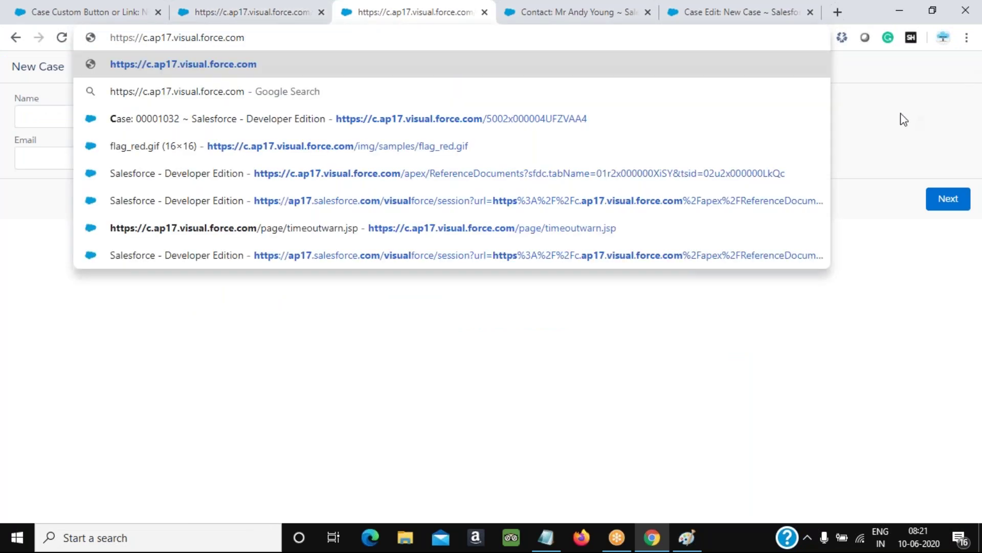
{"action": "key", "text": "Return"}
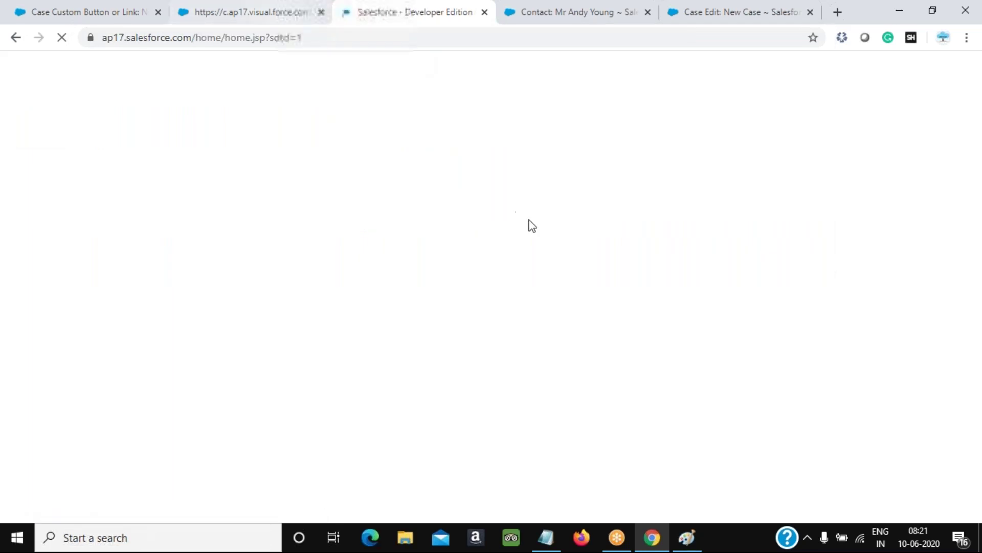
{"action": "scroll", "coordinate": [665, 285], "scroll_direction": "down", "scroll_amount": 4}
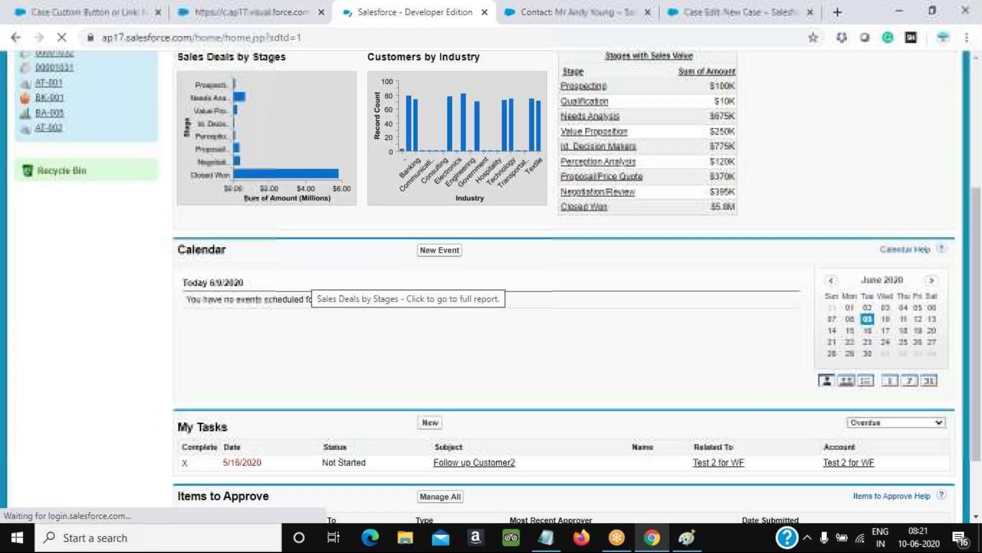
{"action": "scroll", "coordinate": [666, 284], "scroll_direction": "up", "scroll_amount": 2}
{"action": "scroll", "coordinate": [666, 284], "scroll_direction": "up", "scroll_amount": 3}
Reopen the New Case flow's details via Setup > Create > Workflow & Approvals > Flows
{"action": "left_click", "coordinate": [805, 84]}
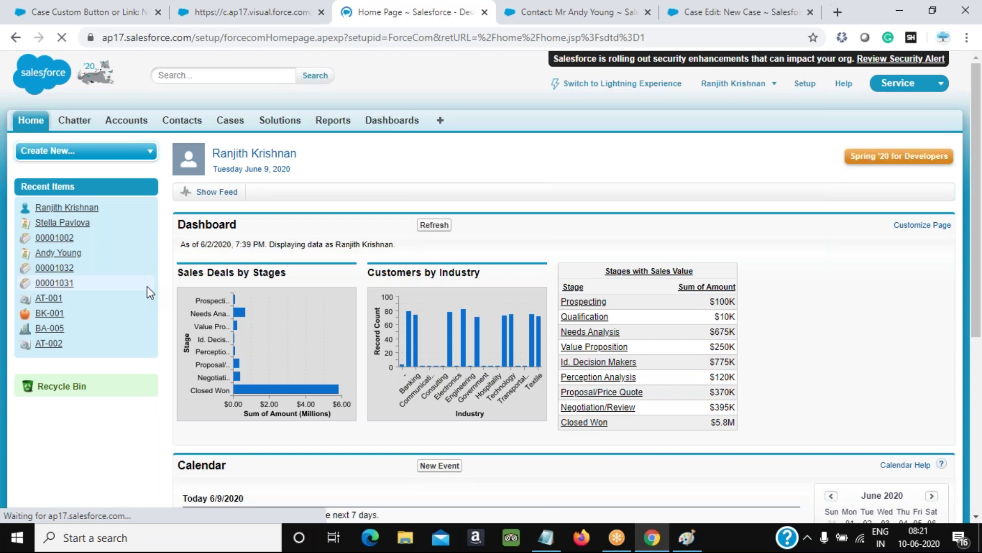
{"action": "scroll", "coordinate": [143, 289], "scroll_direction": "down", "scroll_amount": 8}
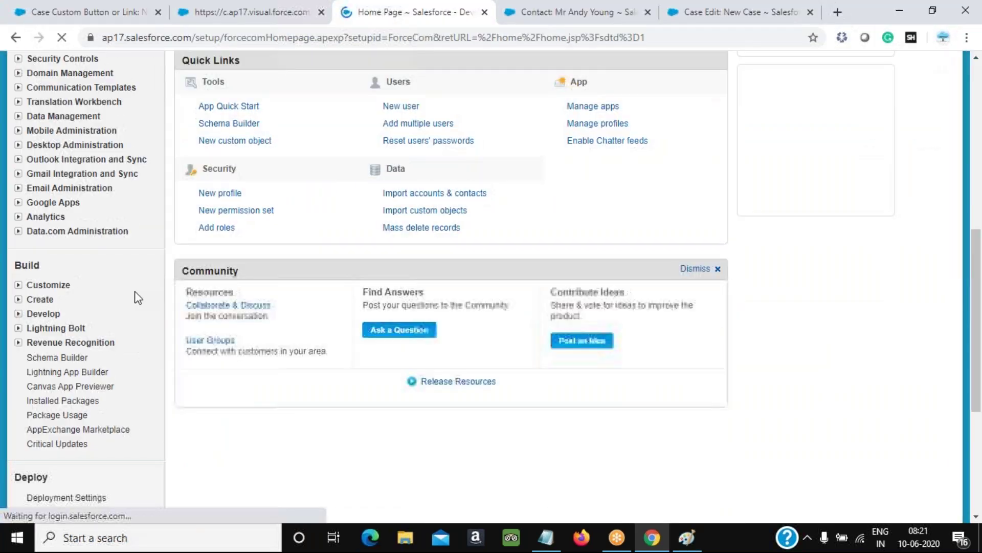
{"action": "left_click", "coordinate": [40, 299]}
{"action": "scroll", "coordinate": [57, 350], "scroll_direction": "down", "scroll_amount": 5}
{"action": "left_click", "coordinate": [31, 198]}
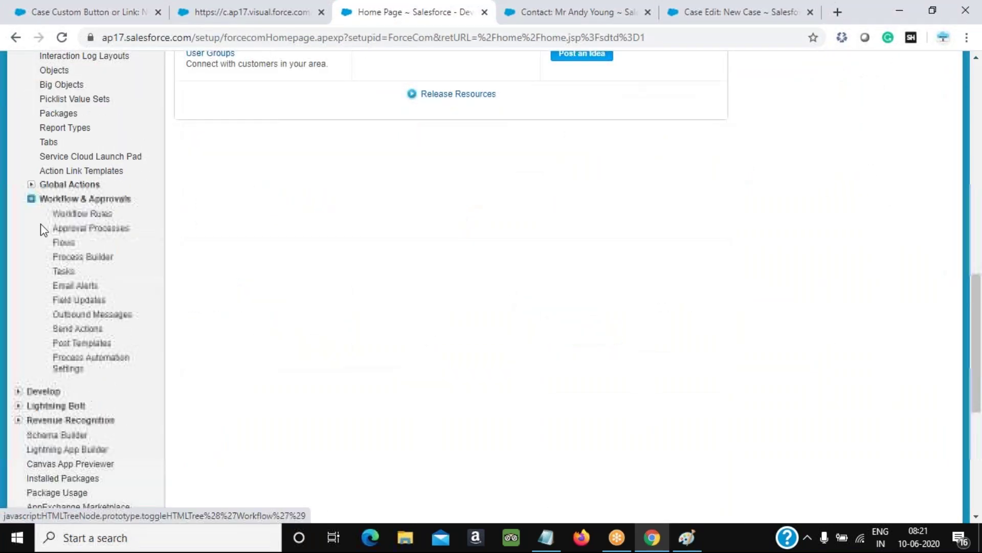
{"action": "left_click", "coordinate": [65, 244]}
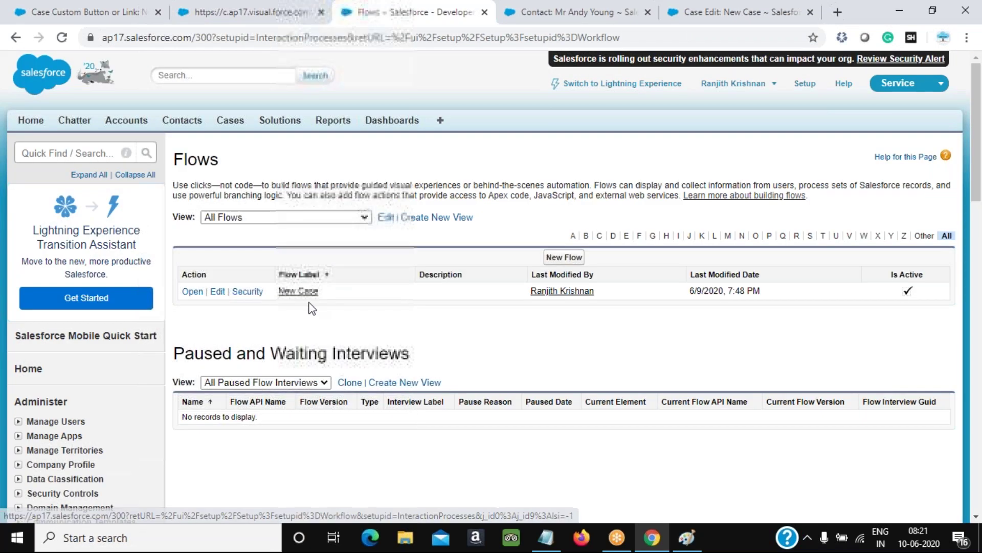
{"action": "left_click", "coordinate": [298, 291]}
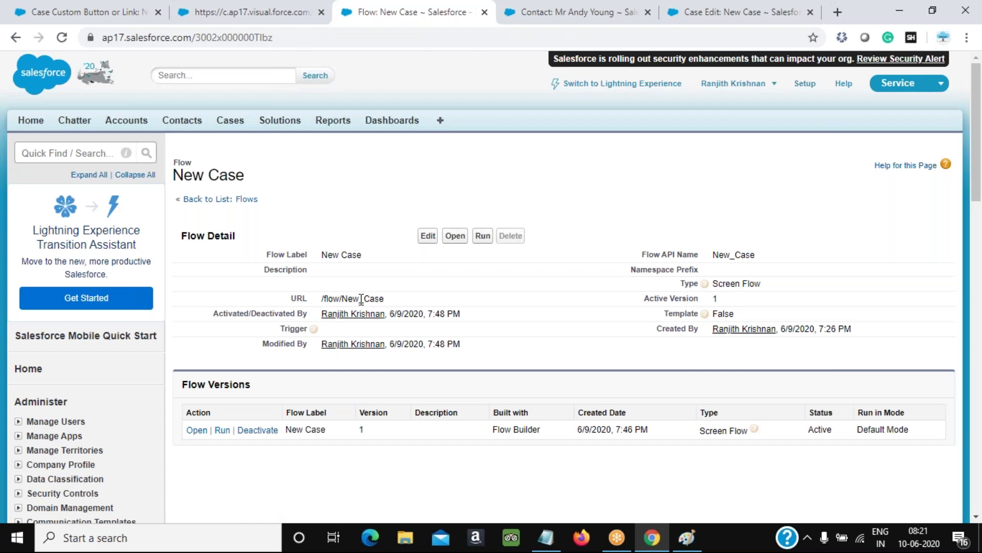
Select the flow's /flow/New_Case URL and go back to the button edit form
{"action": "left_click_drag", "start_coordinate": [348, 300], "coordinate": [426, 306]}
{"action": "left_click_drag", "start_coordinate": [322, 300], "coordinate": [404, 299]}
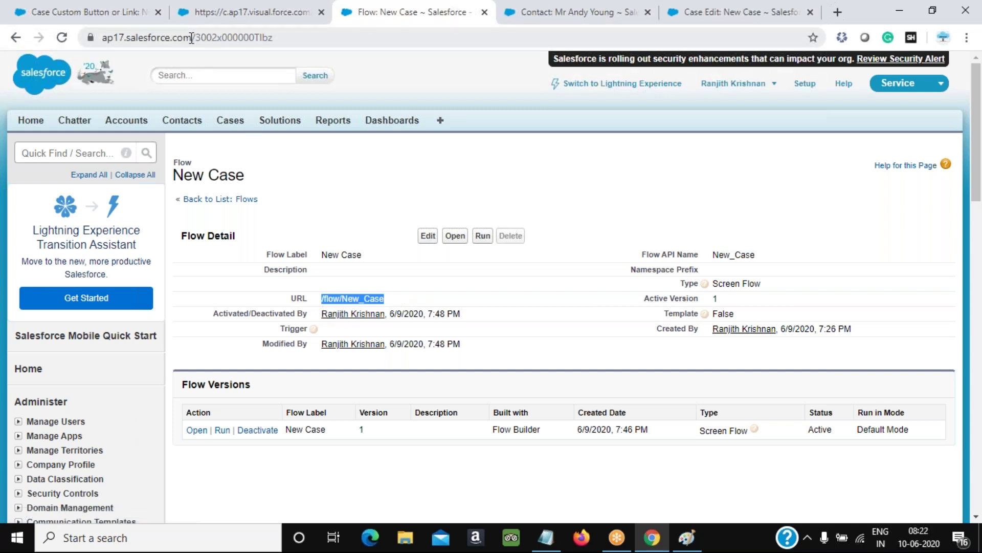
{"action": "left_click_drag", "start_coordinate": [191, 38], "coordinate": [115, 75]}
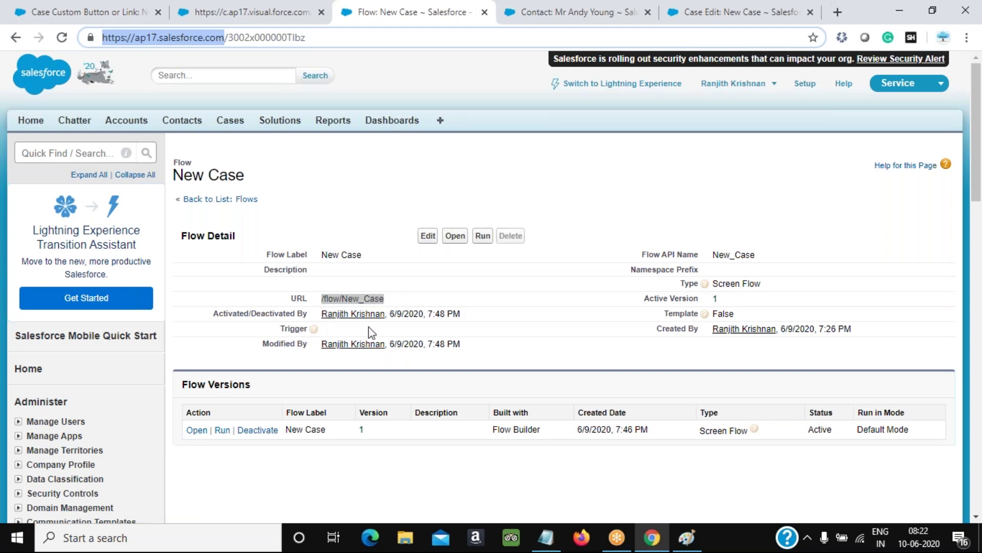
{"action": "key", "text": "ctrl+Page_Up"}
{"action": "key", "text": "ctrl+Page_Up"}
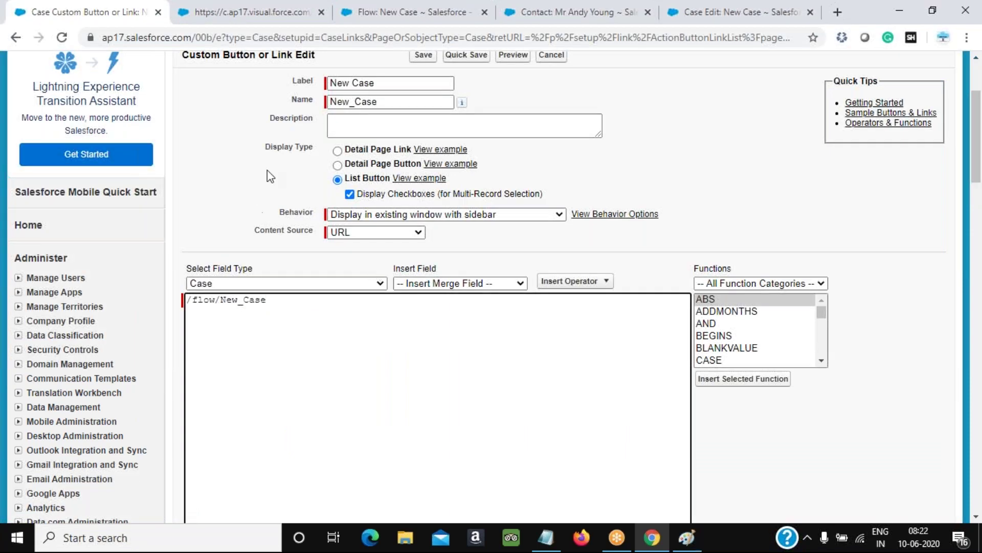
Confirm URL stays selected as the button's content source
{"action": "scroll", "coordinate": [341, 182], "scroll_direction": "up", "scroll_amount": 2}
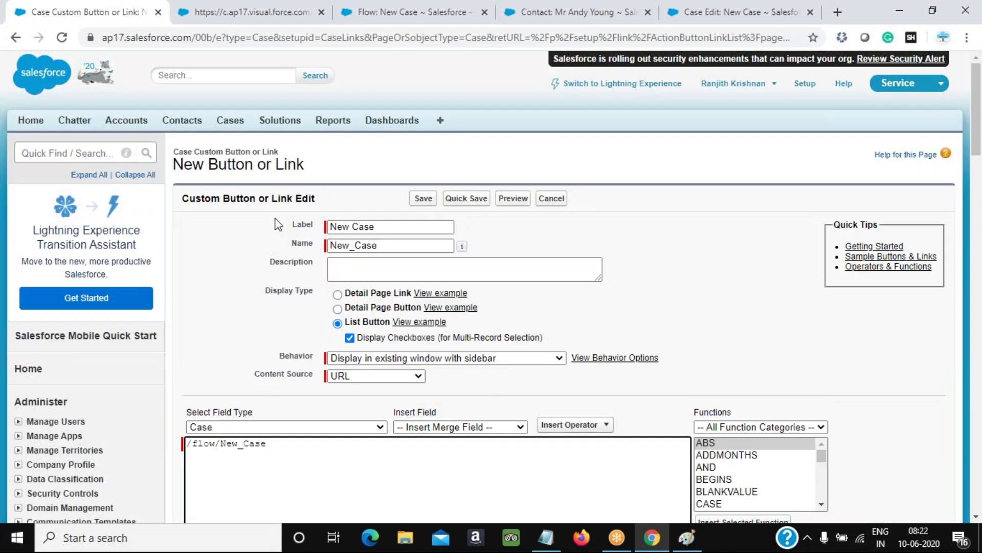
{"action": "scroll", "coordinate": [105, 310], "scroll_direction": "down", "scroll_amount": 12}
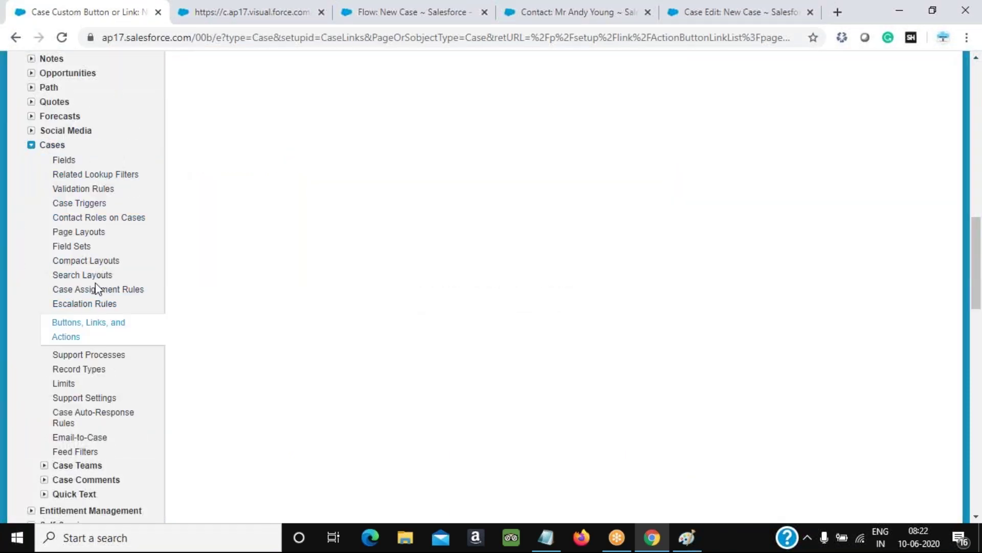
{"action": "scroll", "coordinate": [403, 271], "scroll_direction": "up", "scroll_amount": 10}
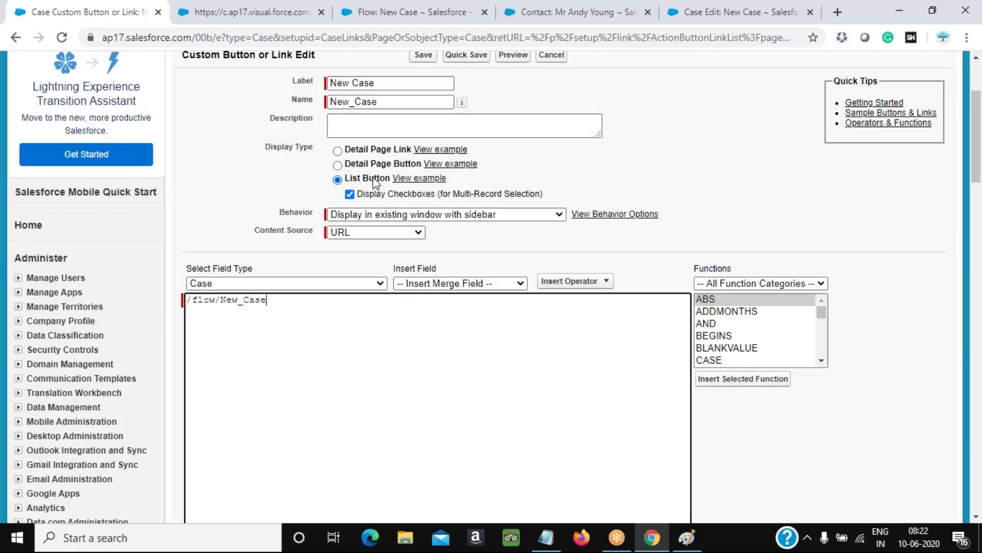
{"action": "left_click", "coordinate": [355, 234]}
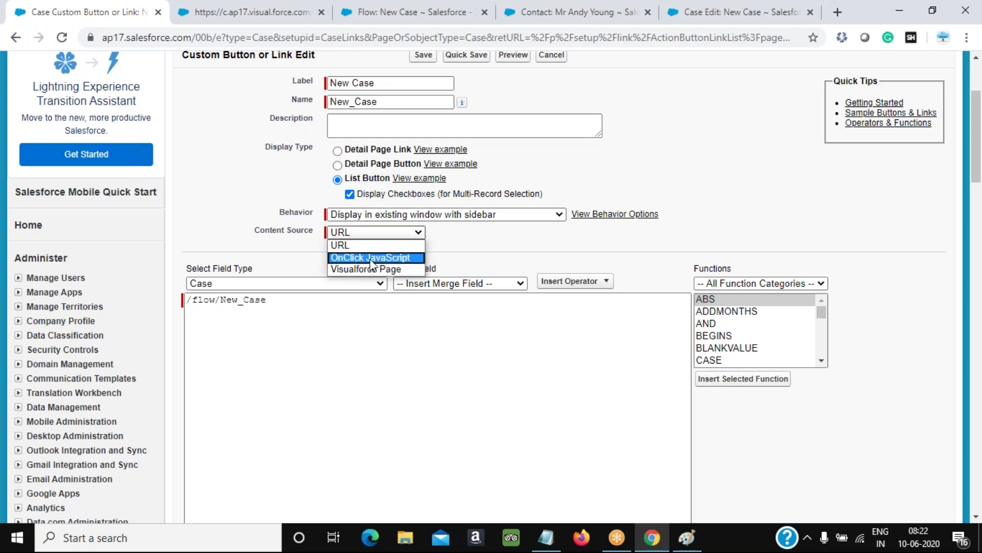
{"action": "left_click", "coordinate": [342, 246]}
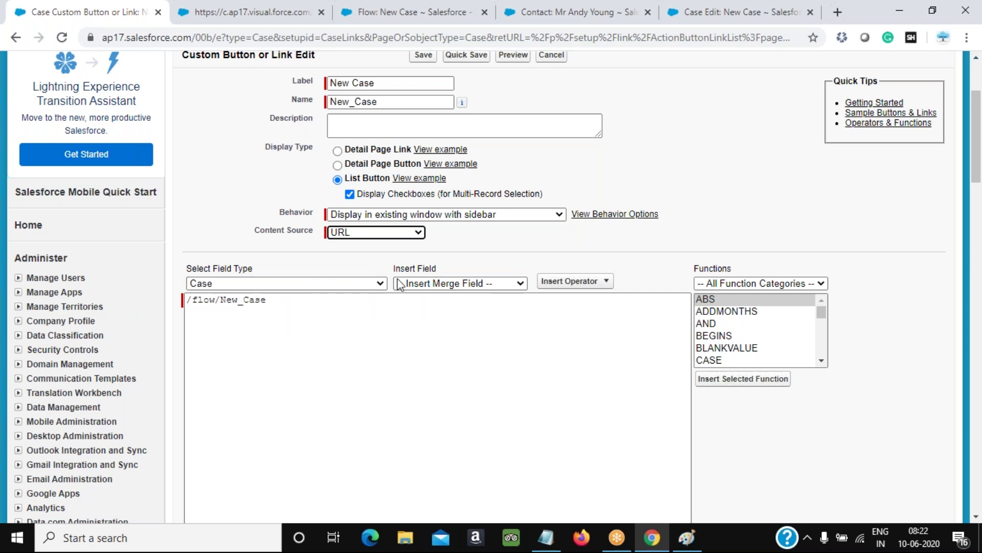
Save the New Case list button, acknowledge the search-layout notice, and return to the flow tab
{"action": "scroll", "coordinate": [517, 276], "scroll_direction": "down", "scroll_amount": 4}
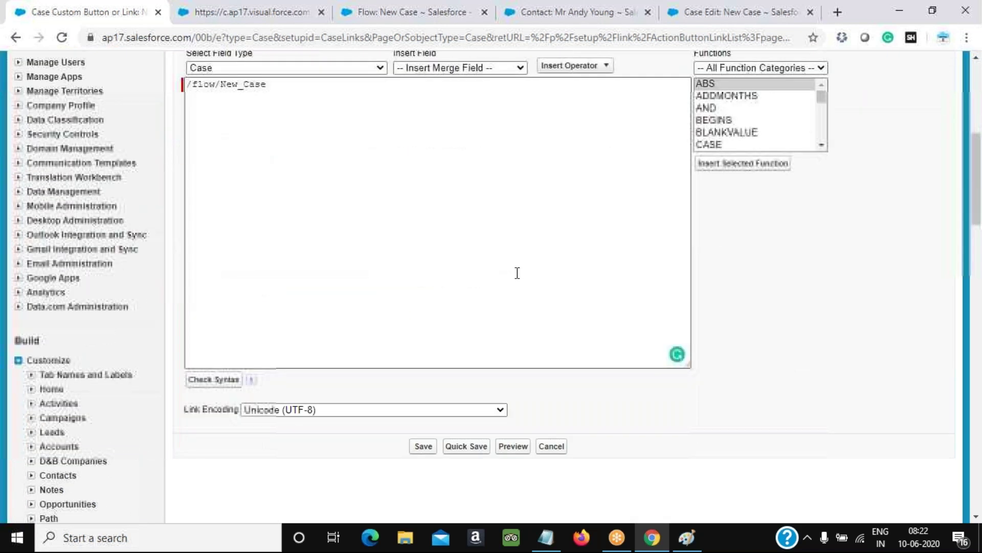
{"action": "left_click", "coordinate": [423, 446]}
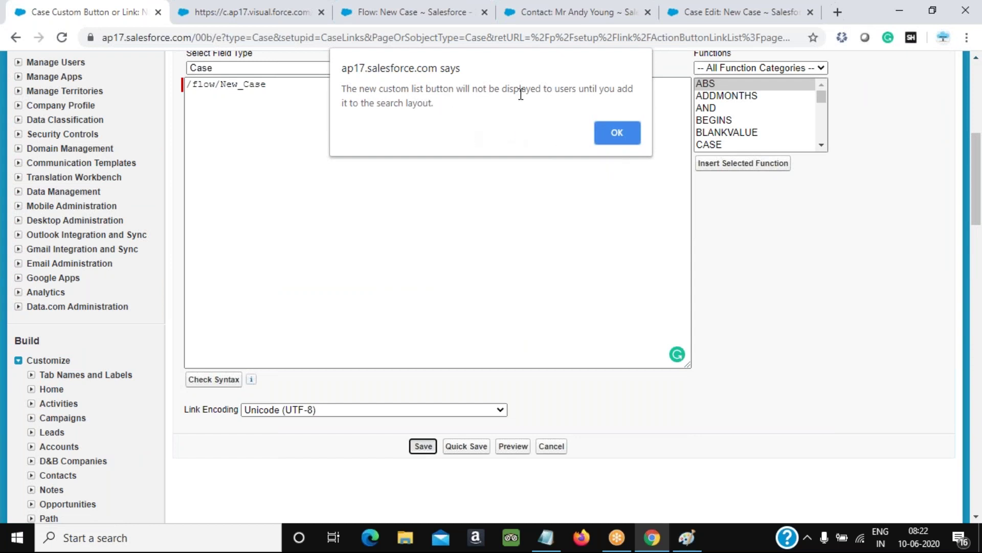
{"action": "left_click", "coordinate": [290, 13]}
{"action": "left_click", "coordinate": [376, 16]}
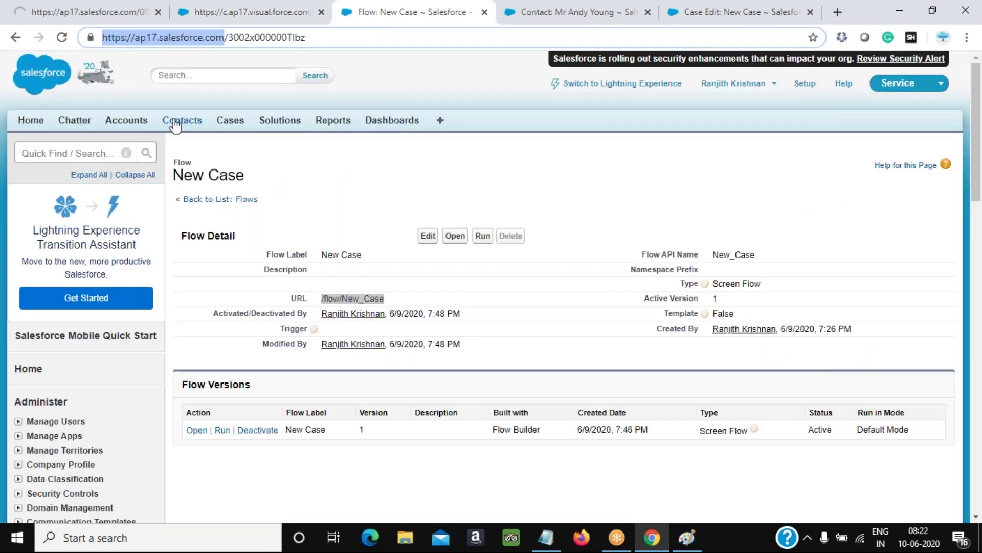
Load All Open Cases and compare it with the saved New Case button's details page
{"action": "left_click", "coordinate": [232, 125]}
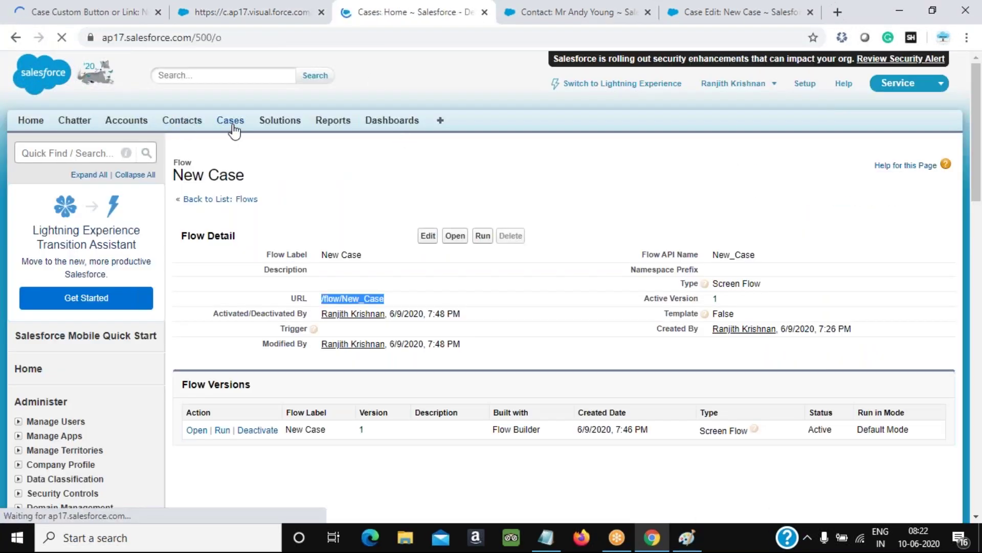
{"action": "left_click", "coordinate": [336, 193]}
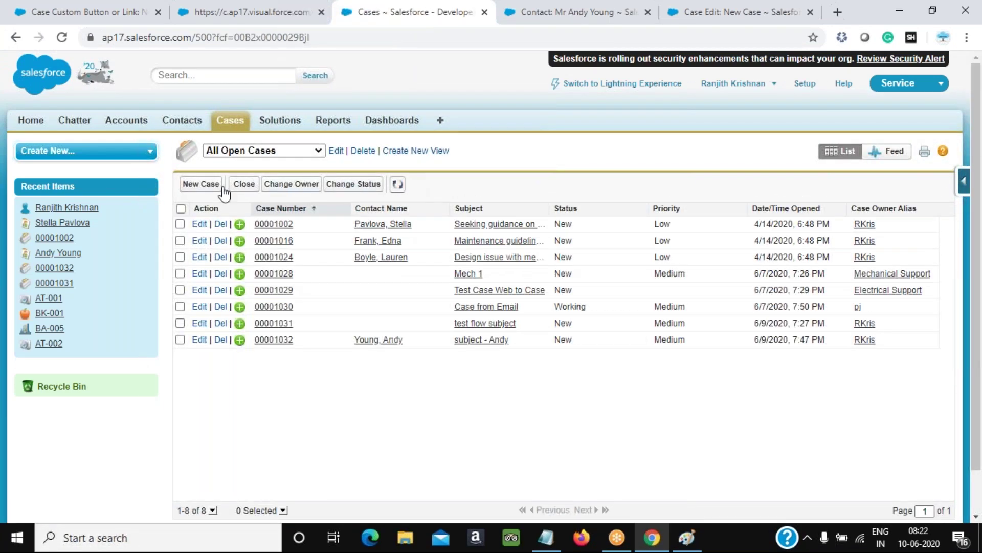
{"action": "left_click", "coordinate": [114, 11]}
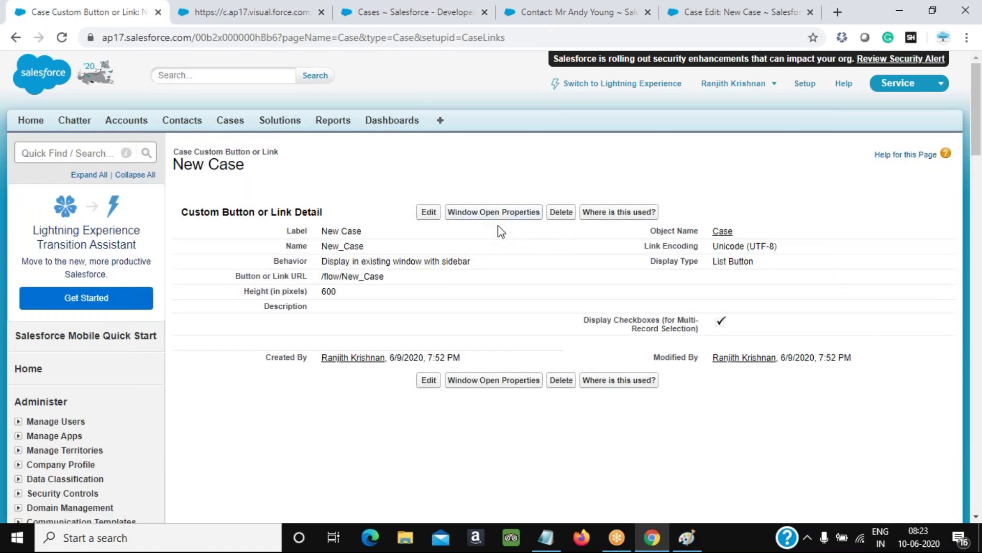
{"action": "left_click_drag", "start_coordinate": [239, 211], "coordinate": [189, 211]}
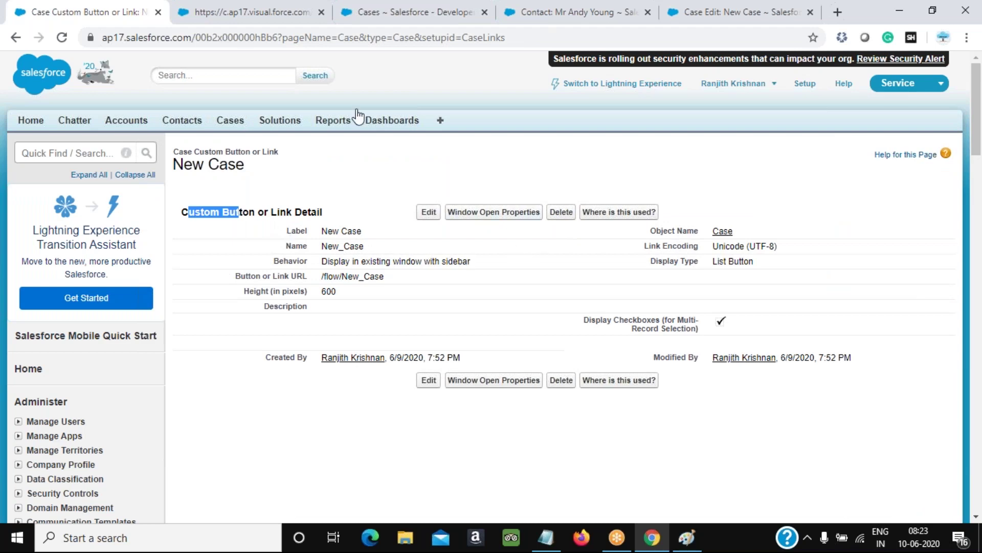
{"action": "left_click", "coordinate": [362, 12]}
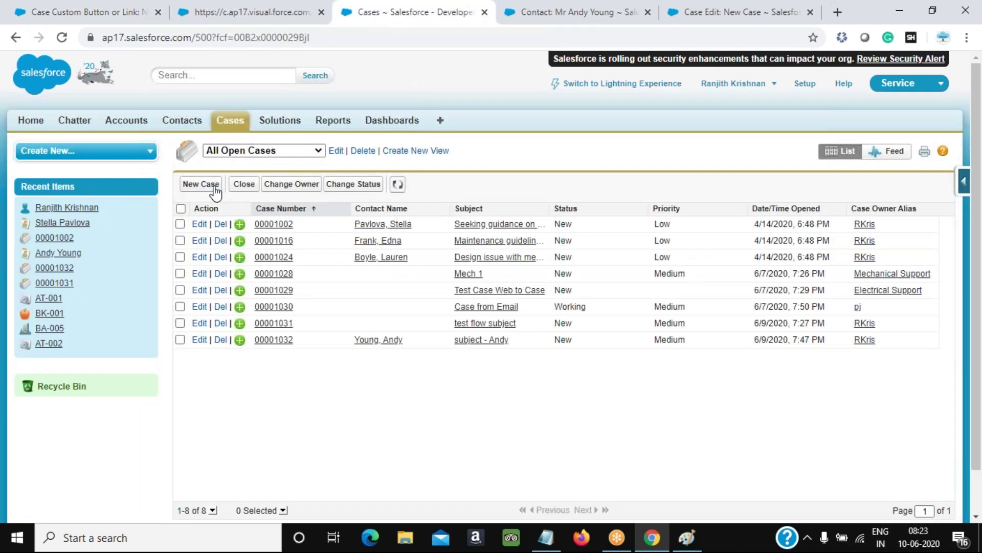
{"action": "left_click", "coordinate": [106, 7]}
{"action": "scroll", "coordinate": [492, 287], "scroll_direction": "down", "scroll_amount": 10}
{"action": "scroll", "coordinate": [142, 287], "scroll_direction": "down", "scroll_amount": 10}
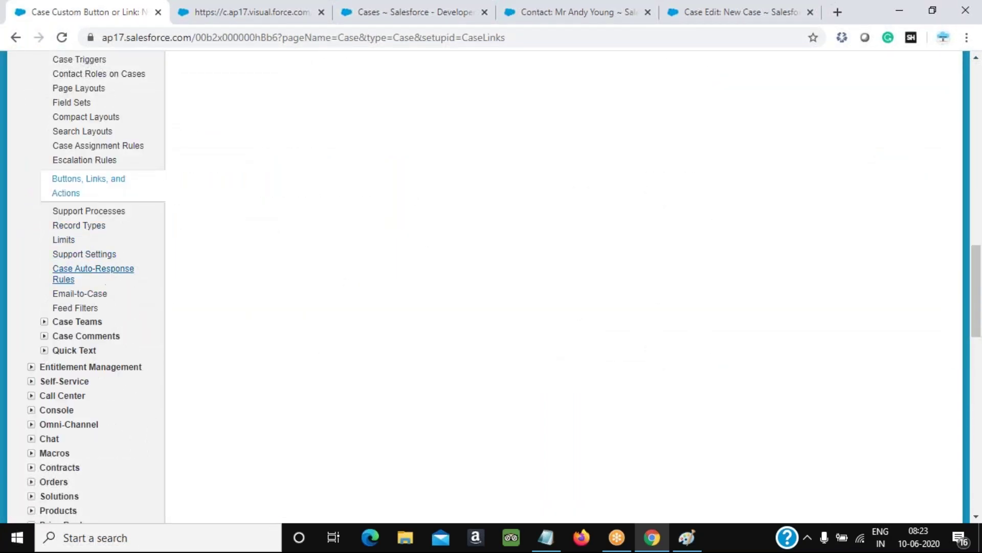
In the Cases List View search layout, swap the standard New button for New Case and save
{"action": "left_click", "coordinate": [85, 134]}
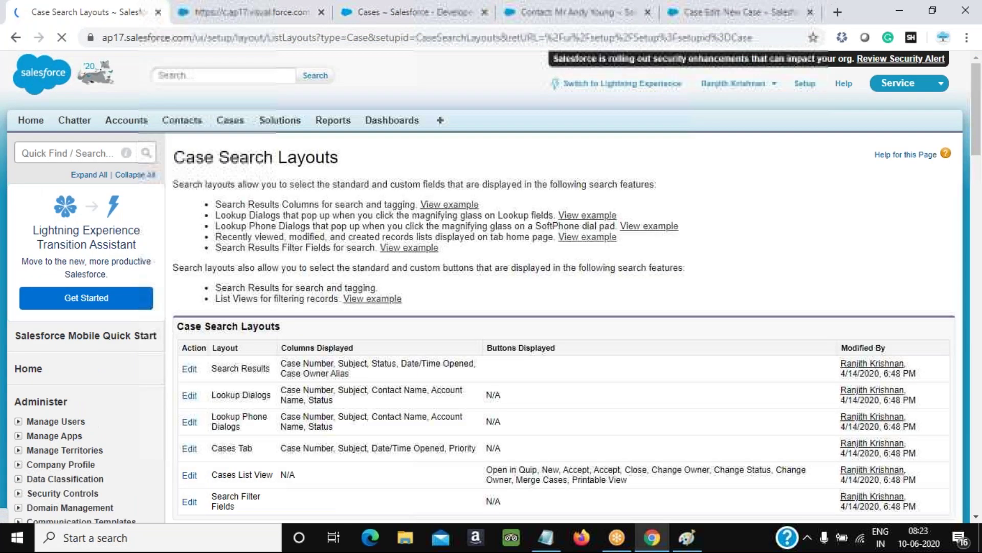
{"action": "scroll", "coordinate": [563, 292], "scroll_direction": "down", "scroll_amount": 3}
{"action": "left_click_drag", "start_coordinate": [243, 260], "coordinate": [266, 259]}
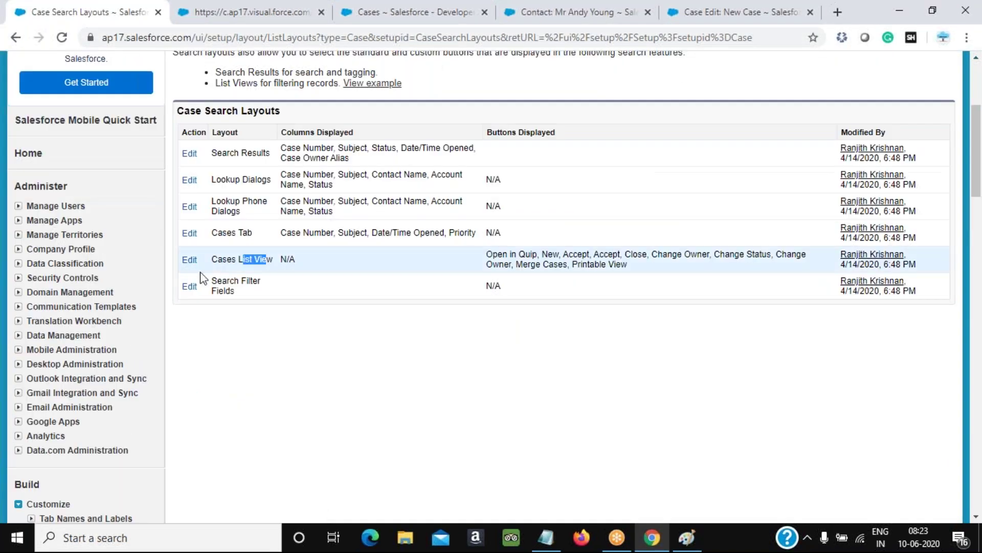
{"action": "left_click", "coordinate": [189, 260]}
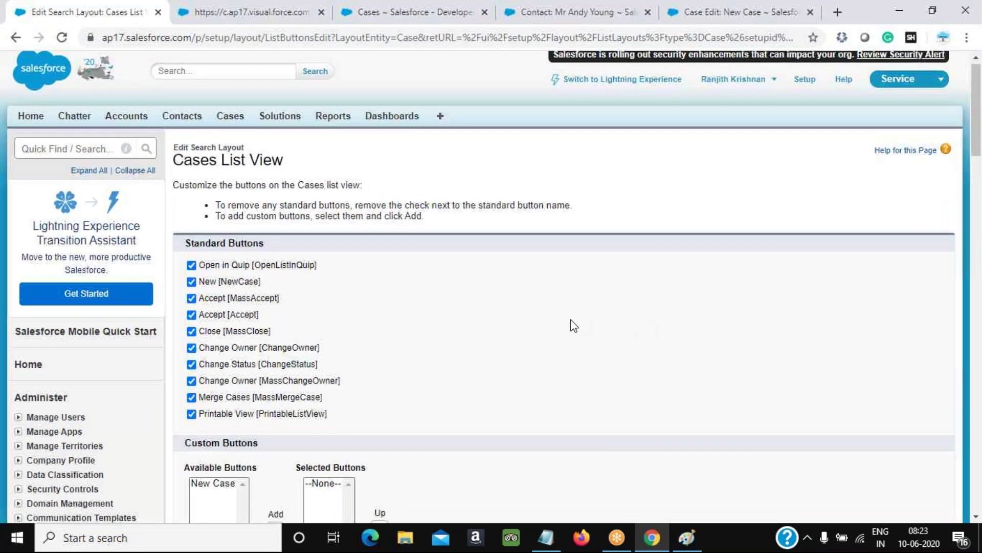
{"action": "scroll", "coordinate": [570, 319], "scroll_direction": "down", "scroll_amount": 3}
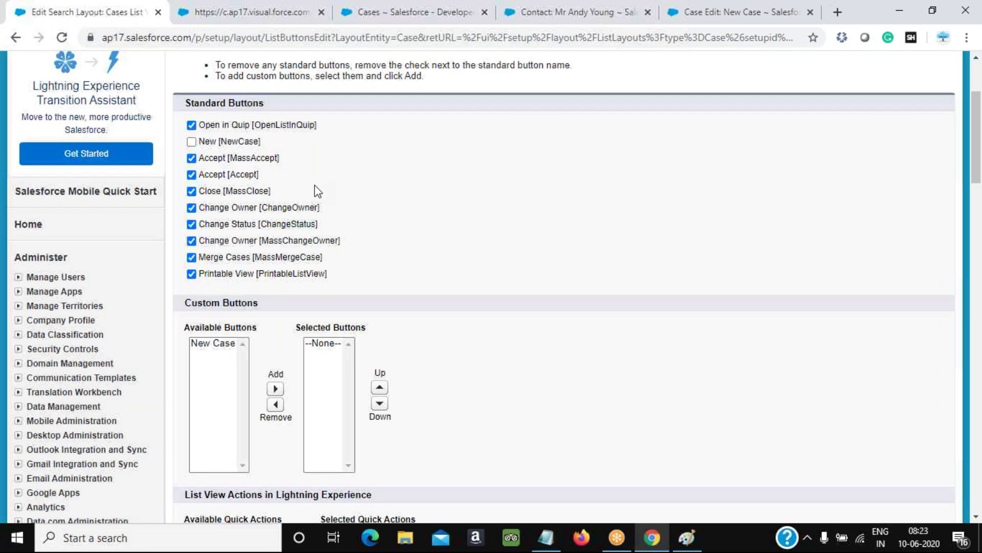
{"action": "scroll", "coordinate": [317, 191], "scroll_direction": "down", "scroll_amount": 3}
{"action": "left_click_drag", "start_coordinate": [213, 200], "coordinate": [197, 159]}
{"action": "left_click", "coordinate": [275, 245]}
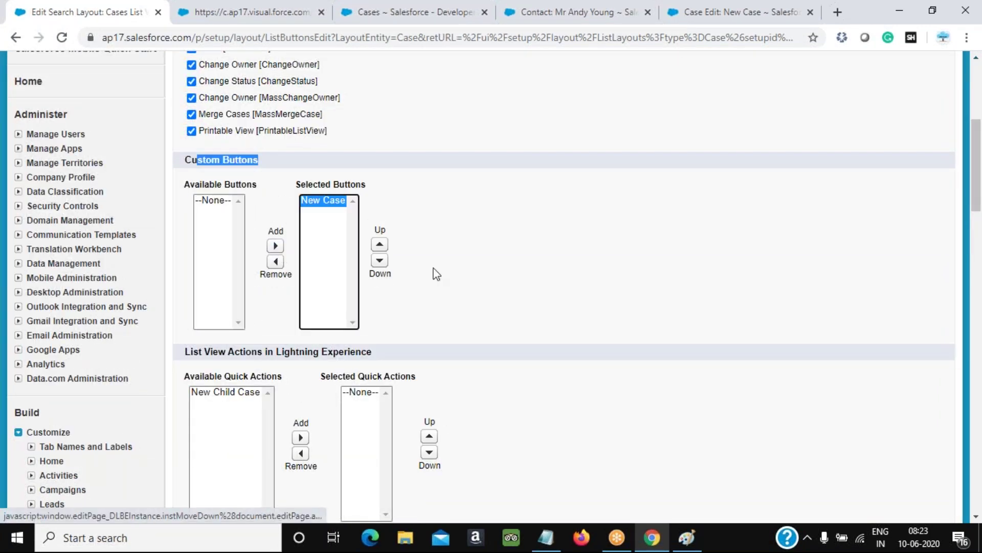
{"action": "scroll", "coordinate": [435, 273], "scroll_direction": "down", "scroll_amount": 5}
{"action": "left_click", "coordinate": [423, 263]}
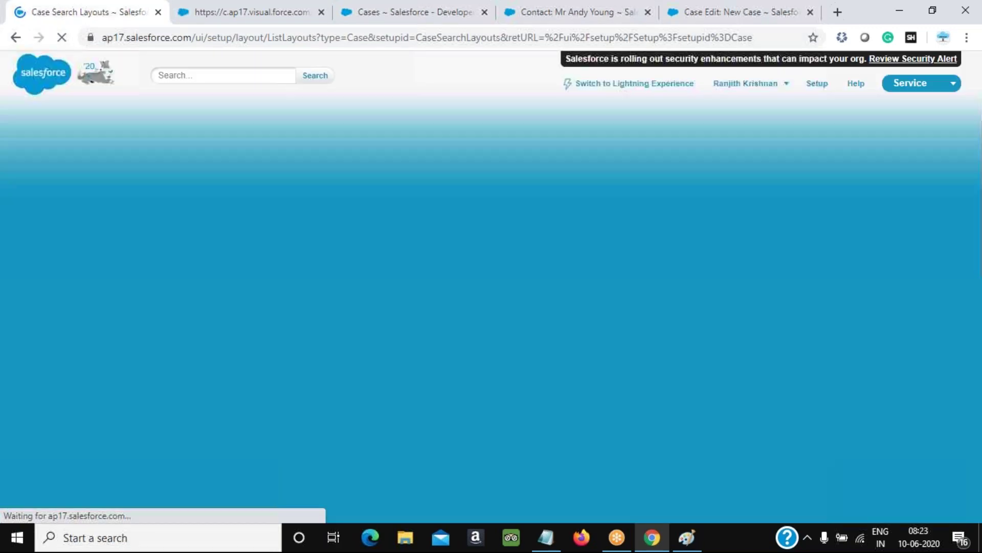
{"action": "scroll", "coordinate": [219, 186], "scroll_direction": "down", "scroll_amount": 5}
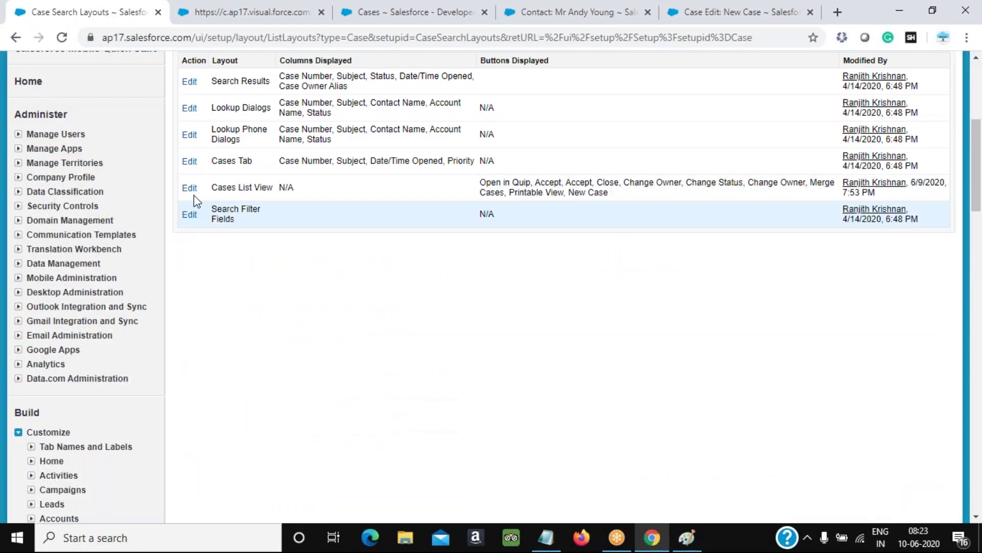
Reopen the Cases List View layout to verify the buttons, then cancel without changes
{"action": "left_click", "coordinate": [189, 187]}
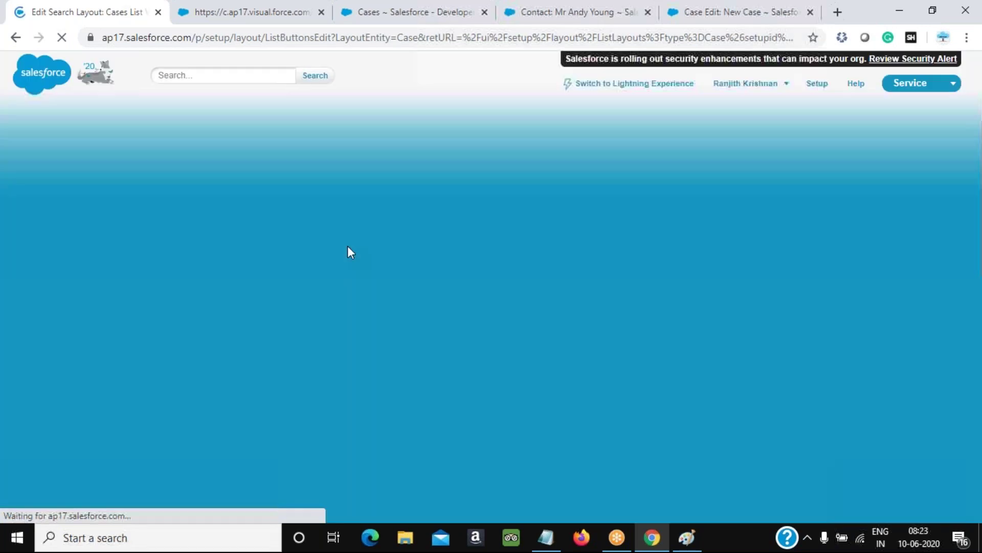
{"action": "scroll", "coordinate": [337, 250], "scroll_direction": "down", "scroll_amount": 3}
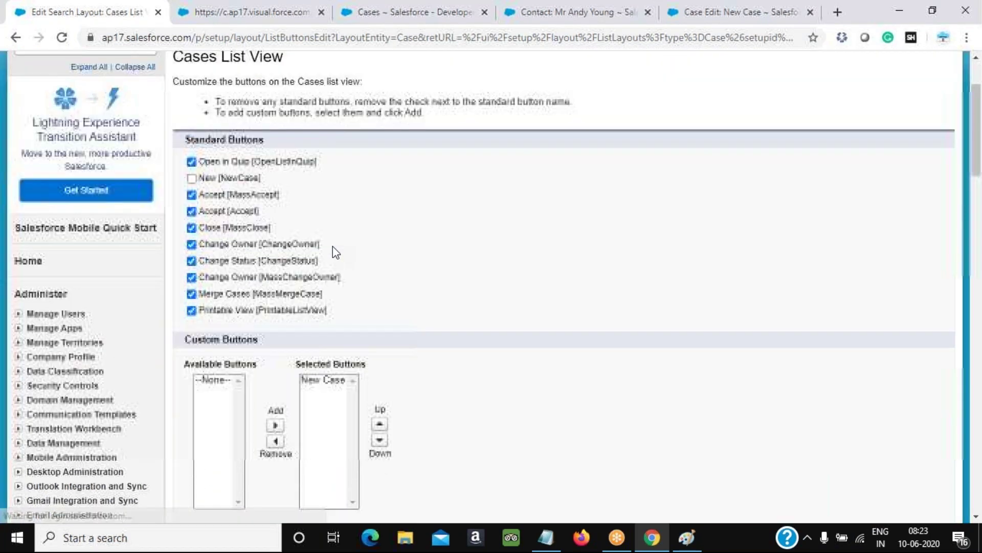
{"action": "left_click_drag", "start_coordinate": [264, 104], "coordinate": [201, 104]}
{"action": "scroll", "coordinate": [201, 105], "scroll_direction": "down", "scroll_amount": 3}
{"action": "left_click_drag", "start_coordinate": [259, 160], "coordinate": [211, 159]}
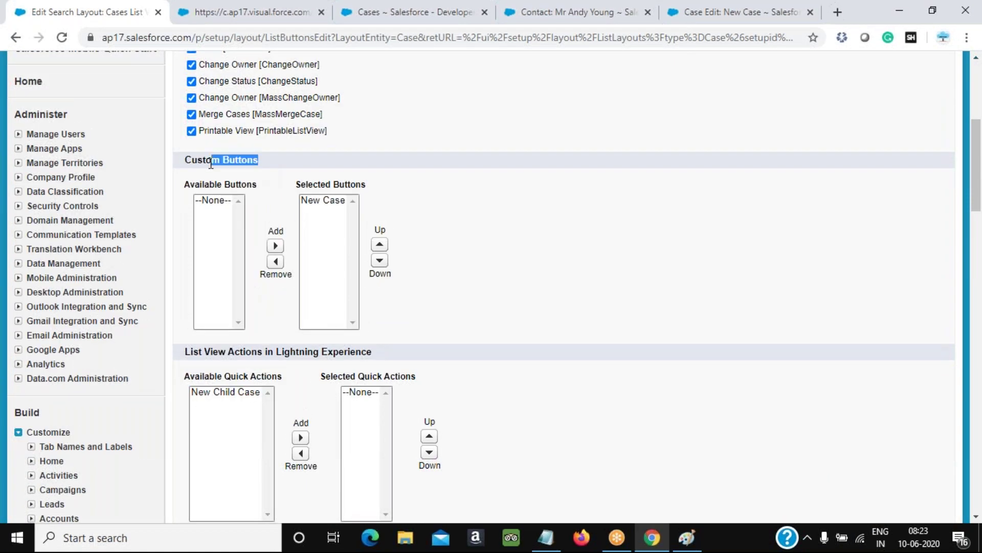
{"action": "scroll", "coordinate": [376, 292], "scroll_direction": "down", "scroll_amount": 7}
{"action": "left_click", "coordinate": [458, 191]}
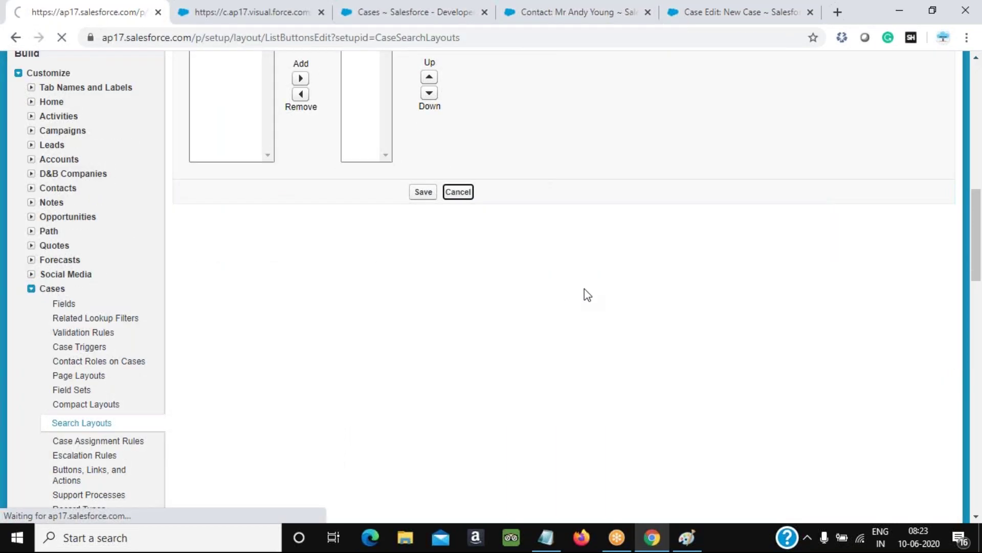
Reload All Open Cases and use the new New Case list button to start the flow
{"action": "left_click", "coordinate": [360, 21]}
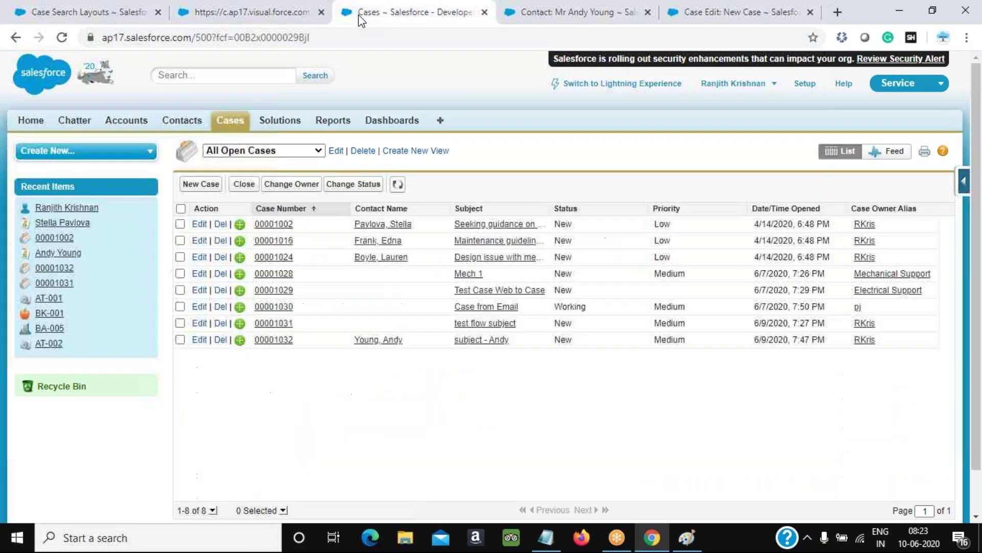
{"action": "left_click", "coordinate": [62, 40]}
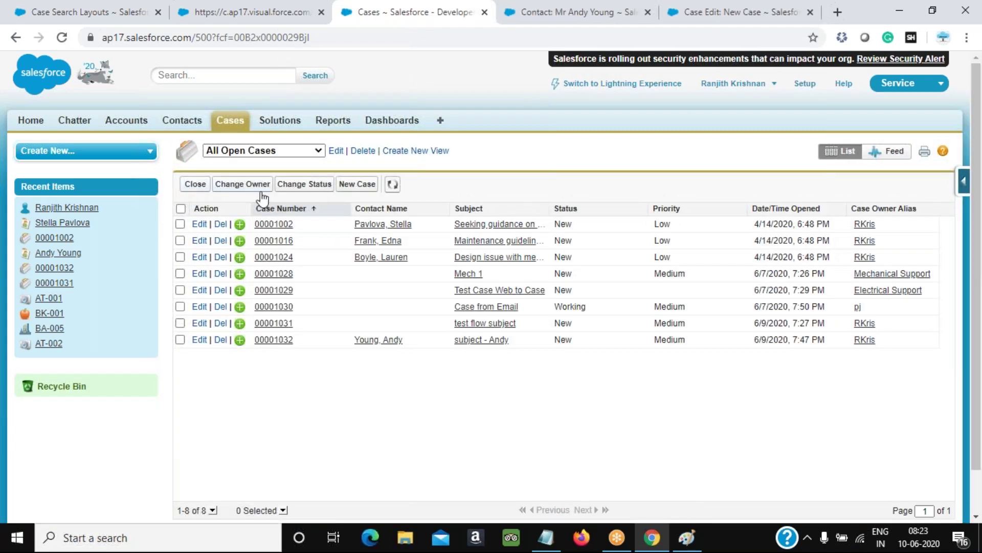
{"action": "left_click", "coordinate": [361, 190]}
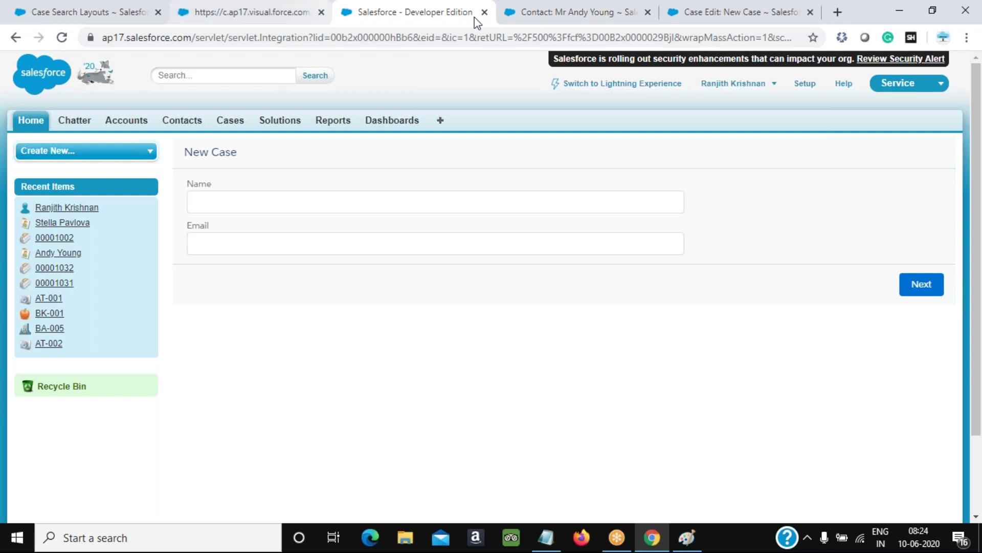
{"action": "left_click", "coordinate": [719, 21]}
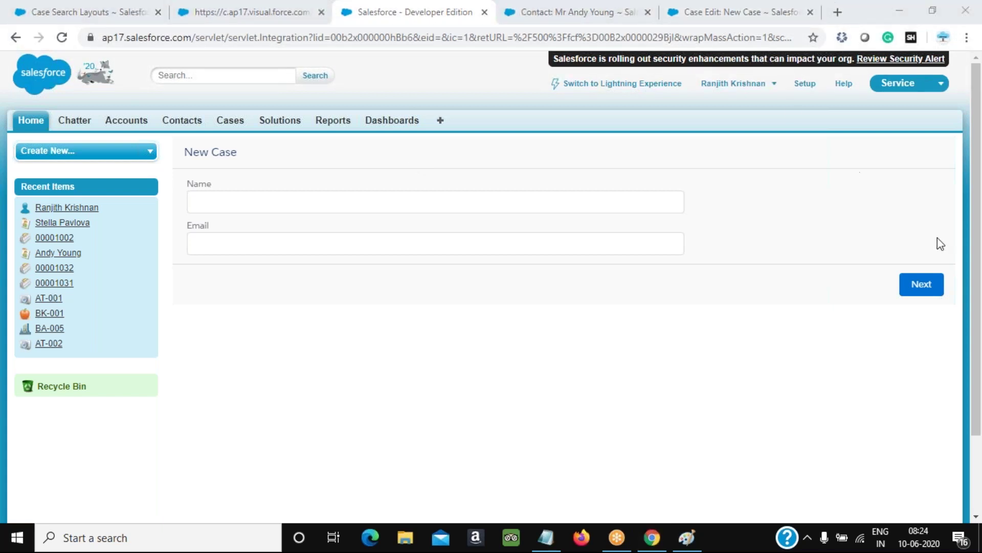